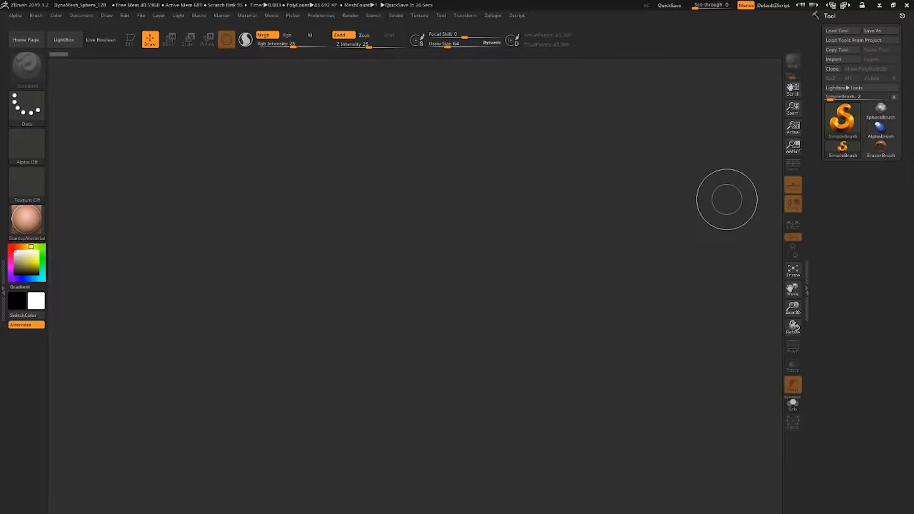
# Load the DynaMesh_Sphere_128 project from Lightbox as the base for the sculpt.
pyautogui.press(',')
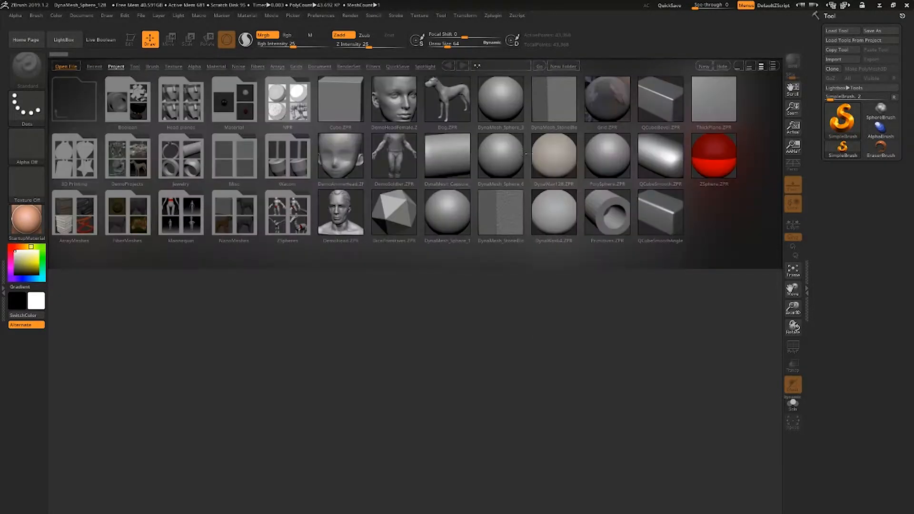
pyautogui.doubleClick(442, 221)
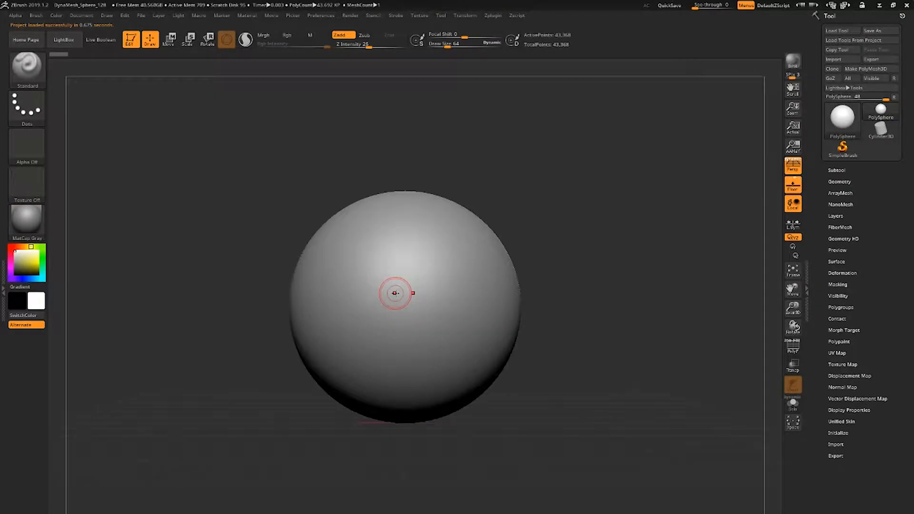
pyautogui.keyDown('ctrl'); pyautogui.moveTo(776, 339); pyautogui.dragTo(704, 355); pyautogui.keyUp('ctrl')
pyautogui.keyDown('alt'); pyautogui.moveTo(625, 272); pyautogui.dragTo(651, 254); pyautogui.keyUp('alt')
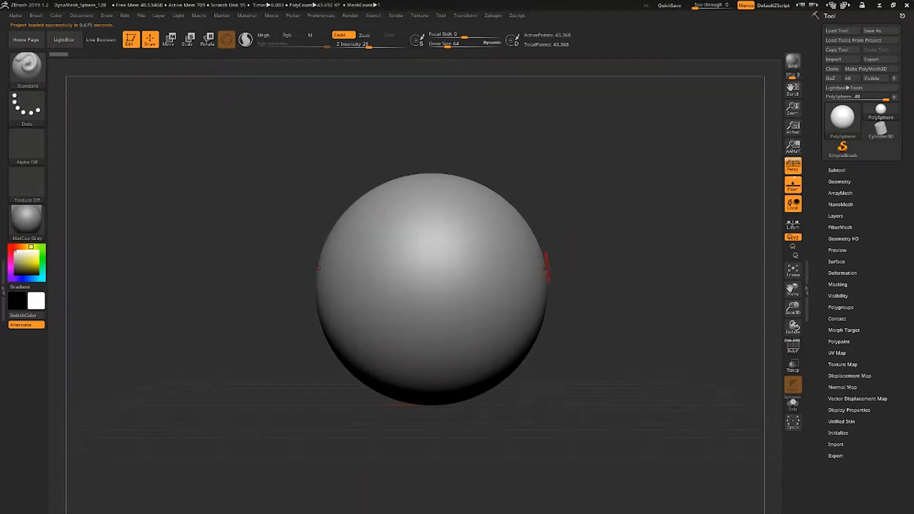
# Show the sphere's wireframe and remesh it with DynaMesh at a lower resolution.
pyautogui.hotkey('shift', 'f')
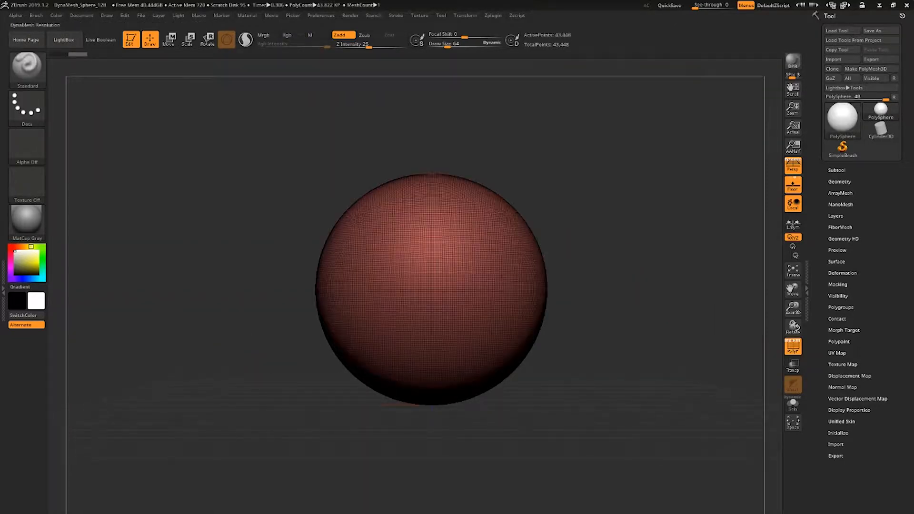
pyautogui.keyDown('ctrl'); pyautogui.moveTo(615, 306); pyautogui.dragTo(643, 329); pyautogui.keyUp('ctrl')
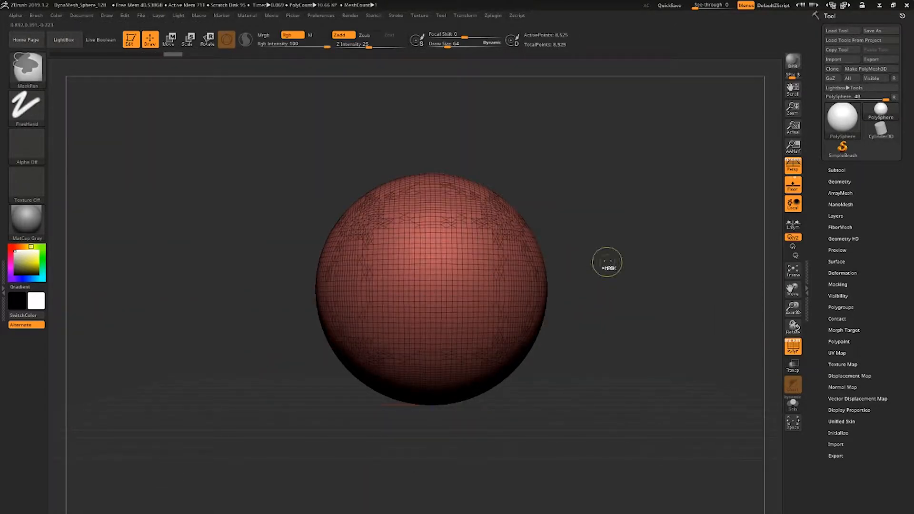
pyautogui.keyDown('ctrl'); pyautogui.moveTo(606, 261); pyautogui.dragTo(615, 267); pyautogui.keyUp('ctrl')
pyautogui.keyDown('alt'); pyautogui.moveTo(586, 310); pyautogui.dragTo(524, 354); pyautogui.keyUp('alt')
# Reshape the whole sphere slightly with a gizmo deformer, pulling its cage handles.
pyautogui.press('w')
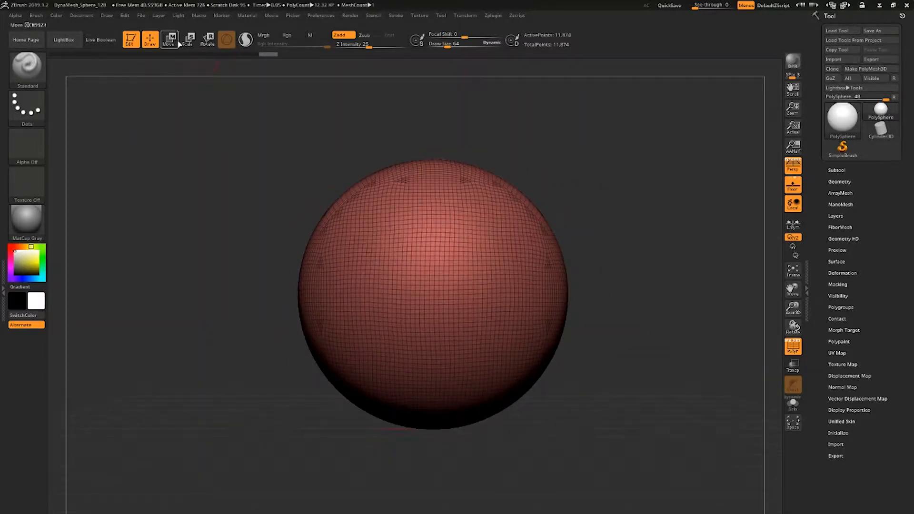
pyautogui.click(396, 216)
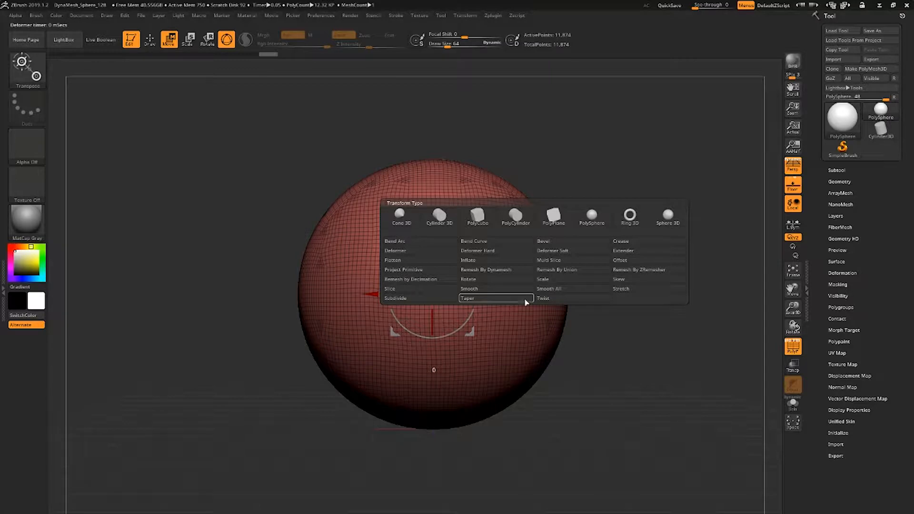
pyautogui.click(505, 263)
pyautogui.moveTo(432, 144); pyautogui.dragTo(432, 94)
pyautogui.moveTo(528, 142); pyautogui.dragTo(547, 325)
pyautogui.moveTo(499, 424); pyautogui.dragTo(498, 362)
pyautogui.moveTo(538, 369); pyautogui.dragTo(566, 332)
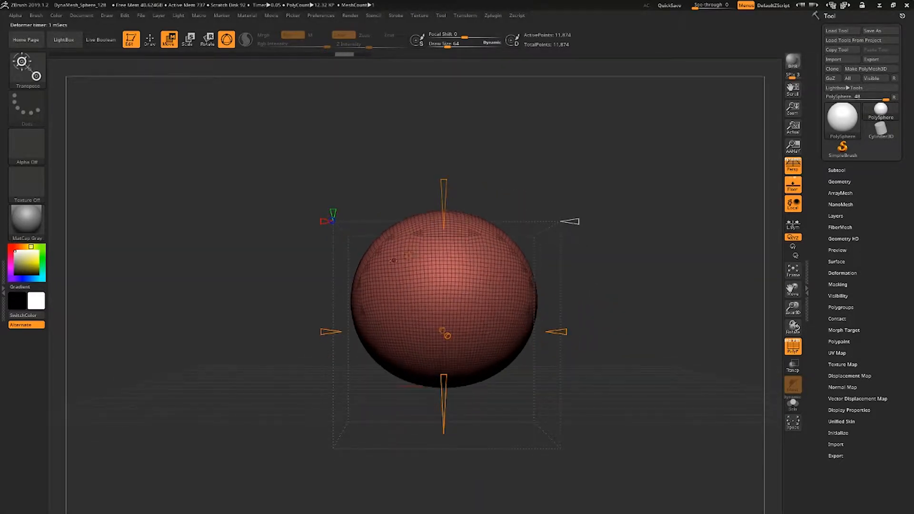
# Flatten both sides of the sphere with a gizmo deformer and accept the deformation.
pyautogui.click(409, 256)
pyautogui.click(541, 255)
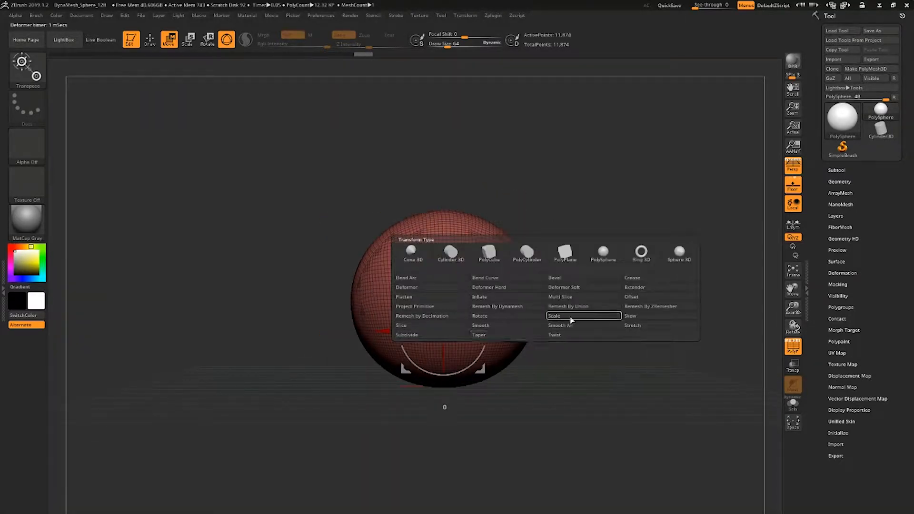
pyautogui.click(500, 327)
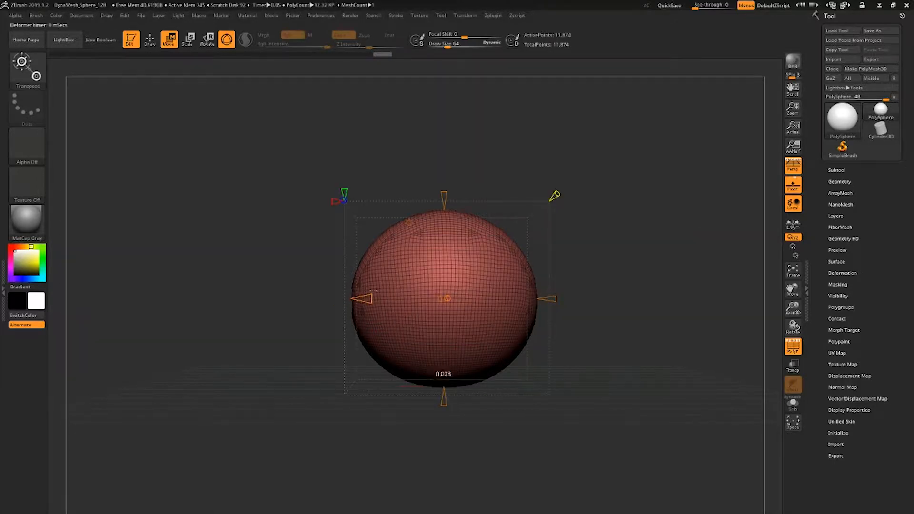
pyautogui.moveTo(374, 291); pyautogui.dragTo(387, 292)
pyautogui.moveTo(586, 333); pyautogui.dragTo(626, 343)
pyautogui.click(561, 191)
pyautogui.click(539, 220)
pyautogui.moveTo(537, 279); pyautogui.dragTo(586, 283)
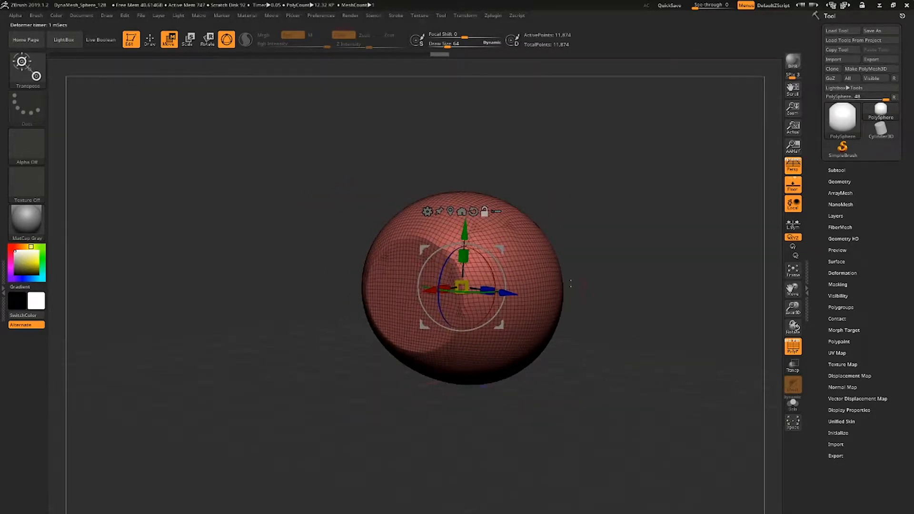
# Hide the wireframe and smooth the hard edges of the flattened sides at draw size 280.
pyautogui.press('q')
pyautogui.hotkey('shift', 'f')
pyautogui.press('space')
pyautogui.moveTo(528, 314); pyautogui.dragTo(548, 312)
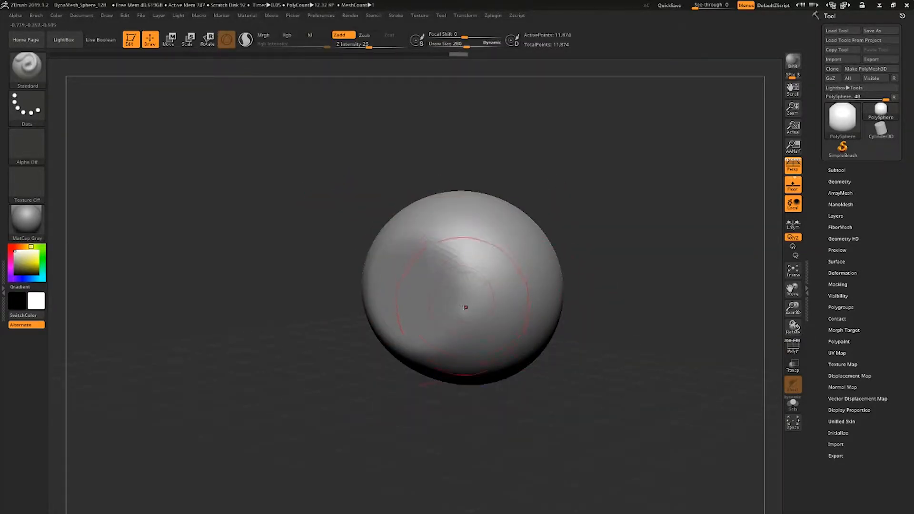
pyautogui.keyDown('shift'); pyautogui.moveTo(450, 297); pyautogui.dragTo(427, 262); pyautogui.keyUp('shift')
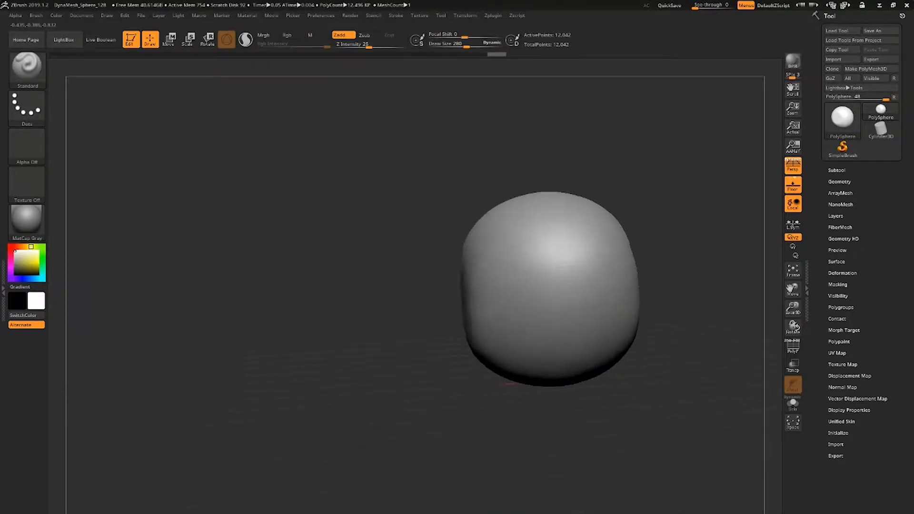
# Mask the ear areas on the sides of the head at draw size 76 and pull out ear shapes.
pyautogui.moveTo(625, 258)
pyautogui.mouseDown()
pyautogui.moveTo(496, 251)
pyautogui.moveTo(619, 241)
pyautogui.moveTo(567, 275)
pyautogui.moveTo(542, 277)
pyautogui.moveTo(541, 287)
pyautogui.mouseUp()
pyautogui.press('space')
pyautogui.keyDown('ctrl'); pyautogui.click(619, 267); pyautogui.keyUp('ctrl')
pyautogui.press('w')
pyautogui.click(454, 204)
pyautogui.moveTo(602, 285)
pyautogui.mouseDown()
pyautogui.moveTo(556, 275)
pyautogui.moveTo(561, 269)
pyautogui.mouseUp()
pyautogui.moveTo(565, 181); pyautogui.dragTo(565, 178)
# Rotate and scale the ears outward from the head and remesh the result with DynaMesh.
pyautogui.moveTo(619, 210); pyautogui.dragTo(681, 210)
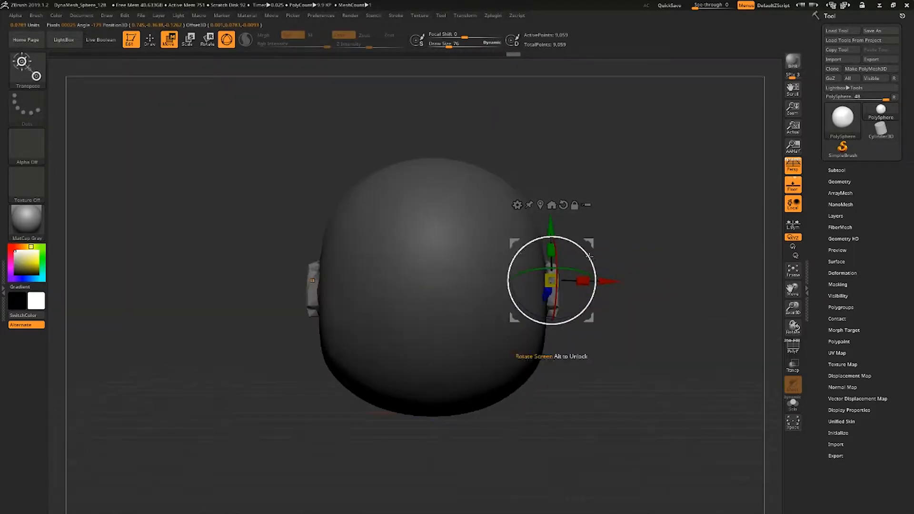
pyautogui.moveTo(541, 280); pyautogui.dragTo(556, 265)
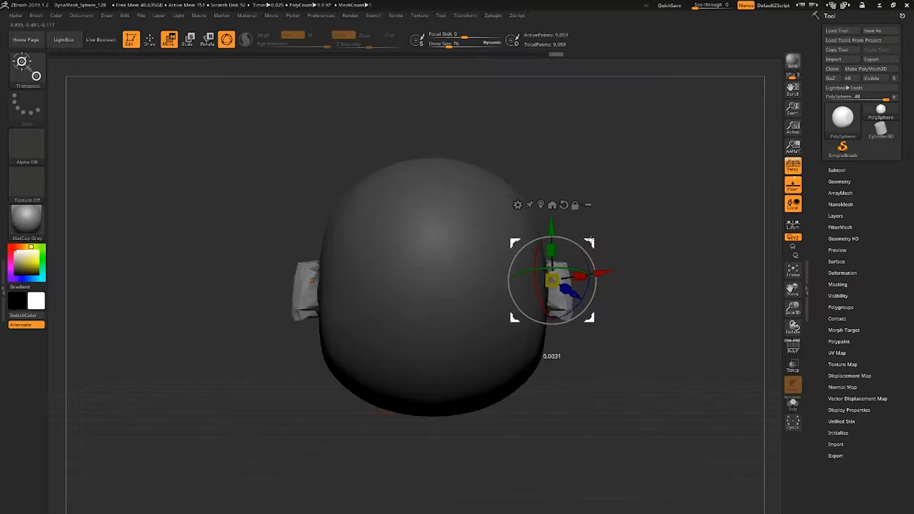
pyautogui.moveTo(666, 204)
pyautogui.mouseDown()
pyautogui.moveTo(604, 203)
pyautogui.moveTo(641, 199)
pyautogui.moveTo(800, 243)
pyautogui.mouseUp()
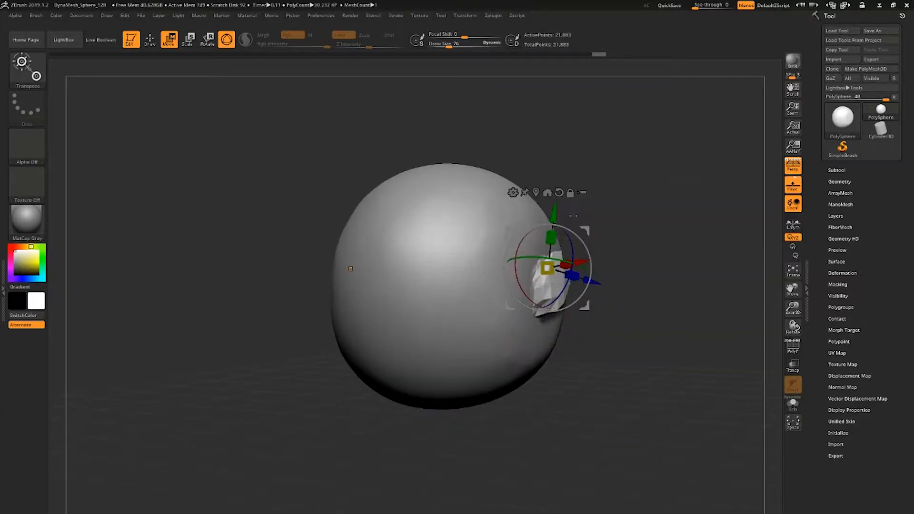
# Smooth the rough faceted surfaces and edges of the ears.
pyautogui.press('q')
pyautogui.moveTo(595, 224); pyautogui.dragTo(538, 233)
pyautogui.keyDown('shift'); pyautogui.moveTo(541, 304); pyautogui.dragTo(536, 282); pyautogui.keyUp('shift')
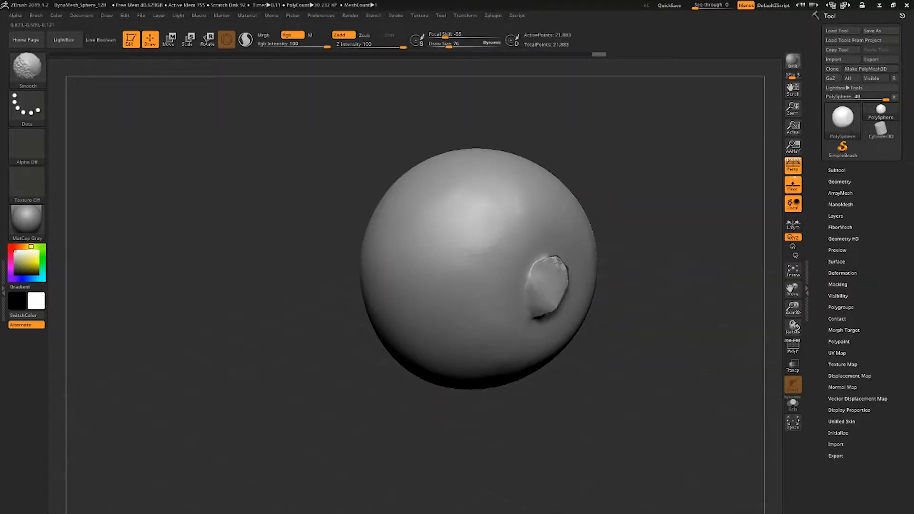
pyautogui.moveTo(558, 261)
pyautogui.mouseDown(button='right')
pyautogui.moveTo(607, 270)
pyautogui.moveTo(605, 257)
pyautogui.mouseUp(button='right')
pyautogui.keyDown('shift'); pyautogui.moveTo(595, 255); pyautogui.dragTo(594, 283); pyautogui.keyUp('shift')
# Carve the inner ear with the ClayBuildup brush at draw size 40.
pyautogui.moveTo(604, 274); pyautogui.dragTo(552, 276, button='right')
pyautogui.press('b')
pyautogui.press('c')
pyautogui.press('b')
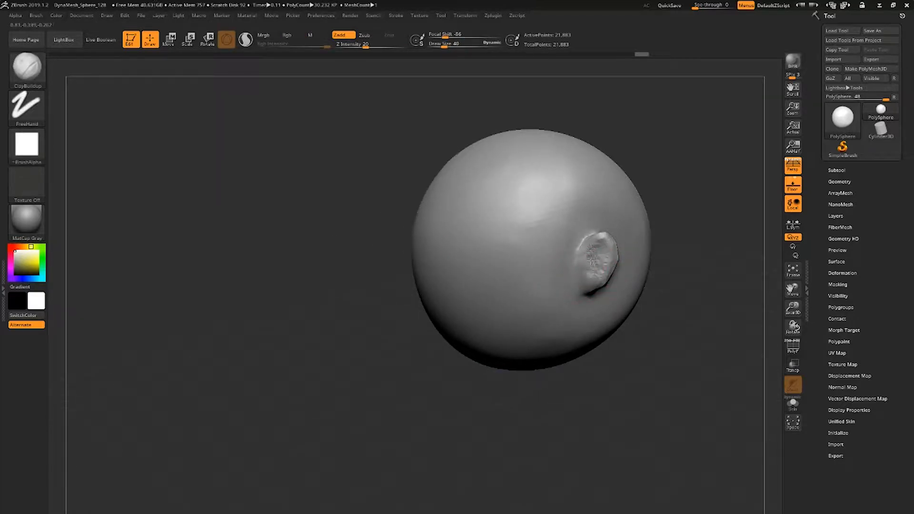
# Add a Sphere3D to the head model as a new subtool.
pyautogui.moveTo(618, 271); pyautogui.dragTo(510, 282, button='right')
pyautogui.click(838, 170)
pyautogui.click(879, 484)
pyautogui.click(604, 399)
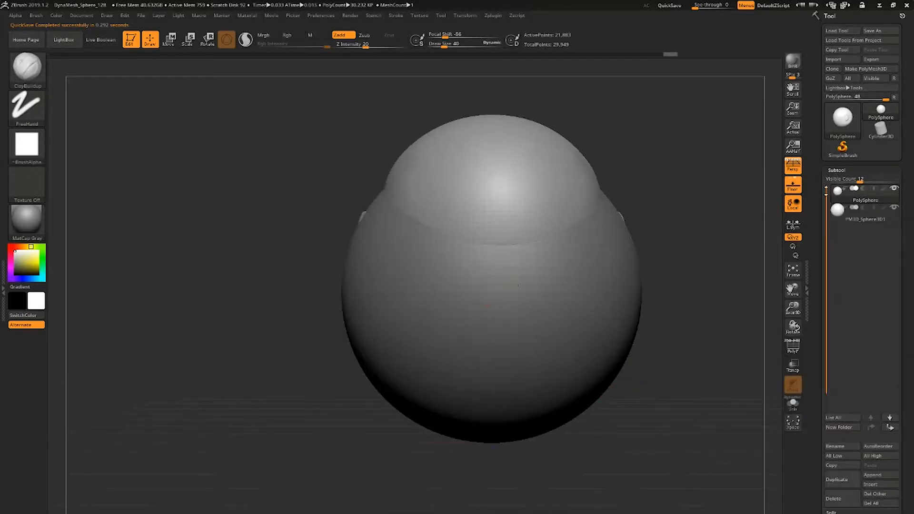
# Make the added sphere active and transform it toward the front of the face with the gizmo.
pyautogui.keyDown('alt'); pyautogui.click(520, 285); pyautogui.keyUp('alt')
pyautogui.press('w')
pyautogui.moveTo(489, 293); pyautogui.dragTo(494, 347)
pyautogui.keyDown('shift'); pyautogui.moveTo(505, 329); pyautogui.dragTo(460, 296, button='right'); pyautogui.keyUp('shift')
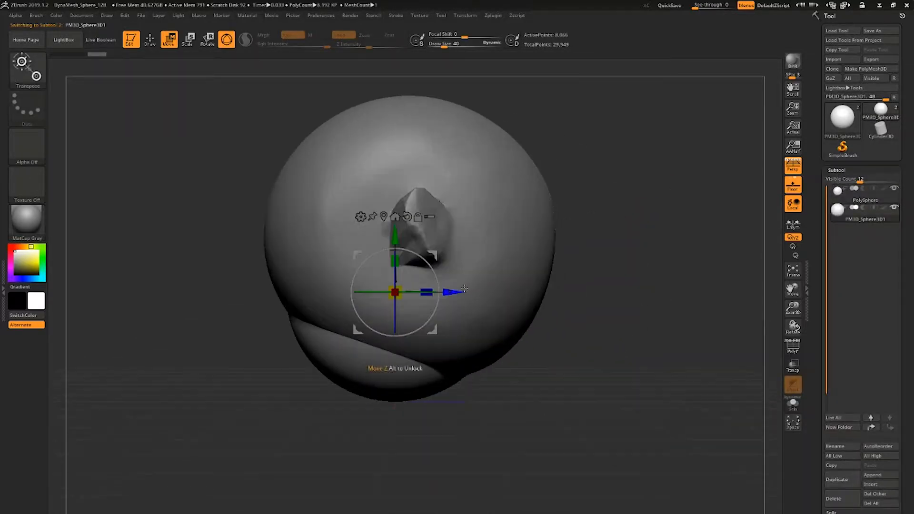
pyautogui.moveTo(433, 256); pyautogui.dragTo(578, 162)
pyautogui.moveTo(577, 162); pyautogui.dragTo(601, 214, button='right')
# Turn off perspective, then scale and position the sphere as an eyeball set into one side of the face.
pyautogui.click(793, 166)
pyautogui.moveTo(537, 248); pyautogui.dragTo(541, 297)
pyautogui.moveTo(574, 210); pyautogui.dragTo(530, 262)
pyautogui.moveTo(530, 263); pyautogui.dragTo(579, 292, button='right')
pyautogui.moveTo(570, 301); pyautogui.dragTo(531, 311)
pyautogui.moveTo(469, 299); pyautogui.dragTo(471, 317)
pyautogui.moveTo(520, 299)
pyautogui.mouseDown()
pyautogui.moveTo(581, 300)
pyautogui.moveTo(534, 309)
pyautogui.mouseUp()
pyautogui.moveTo(586, 300); pyautogui.dragTo(547, 300)
pyautogui.moveTo(546, 301); pyautogui.dragTo(500, 314, button='right')
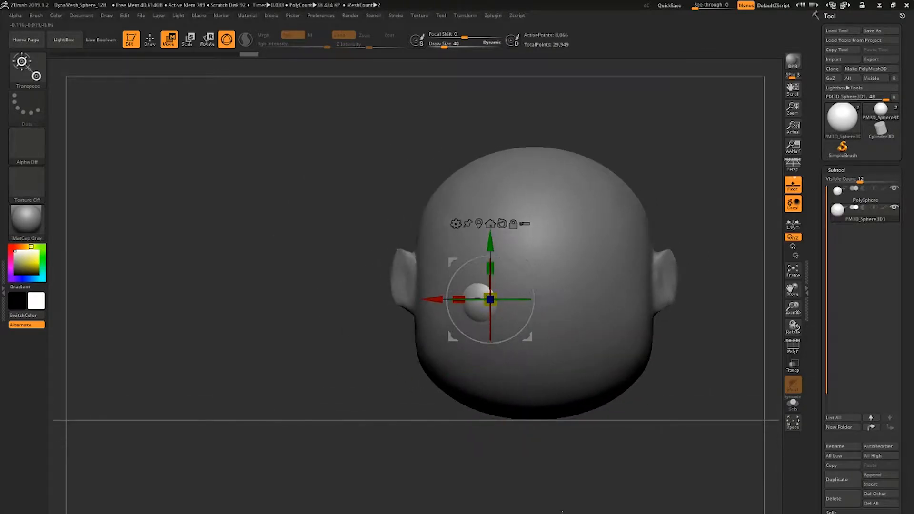
# Mirror the eyeball to the other side of the face and make the head active for sculpting.
pyautogui.click(562, 513)
pyautogui.keyDown('alt'); pyautogui.click(573, 268); pyautogui.keyUp('alt')
pyautogui.press('q')
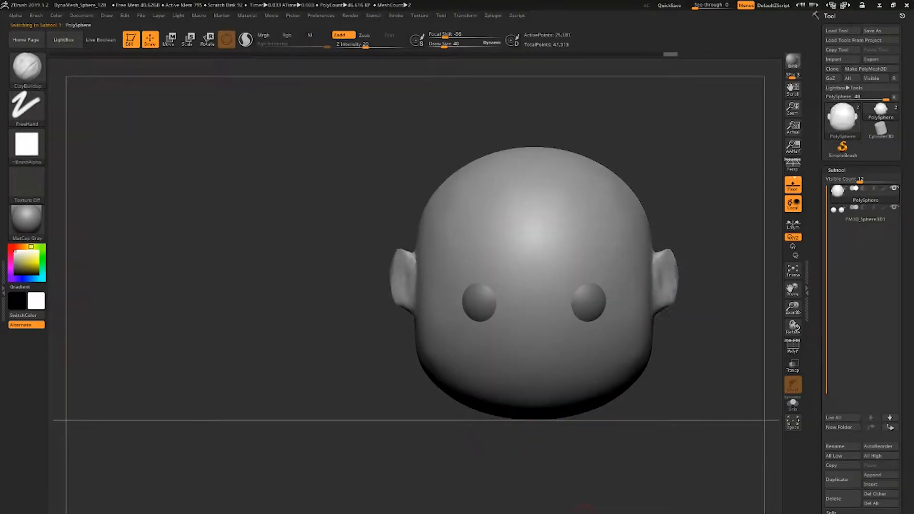
# Pick the ClipCurve brush and trim the underside of the head from the side view.
pyautogui.moveTo(564, 196)
pyautogui.mouseDown(button='right')
pyautogui.moveTo(568, 206)
pyautogui.moveTo(609, 214)
pyautogui.moveTo(650, 193)
pyautogui.mouseUp(button='right')
pyautogui.keyDown('ctrl'); pyautogui.keyDown('shift'); pyautogui.moveTo(538, 418); pyautogui.dragTo(453, 455); pyautogui.keyUp('shift'); pyautogui.keyUp('ctrl')
pyautogui.keyDown('ctrl'); pyautogui.keyDown('shift'); pyautogui.click(37, 70); pyautogui.keyUp('shift'); pyautogui.keyUp('ctrl')
pyautogui.keyDown('ctrl'); pyautogui.keyDown('shift'); pyautogui.click(166, 119); pyautogui.keyUp('shift'); pyautogui.keyUp('ctrl')
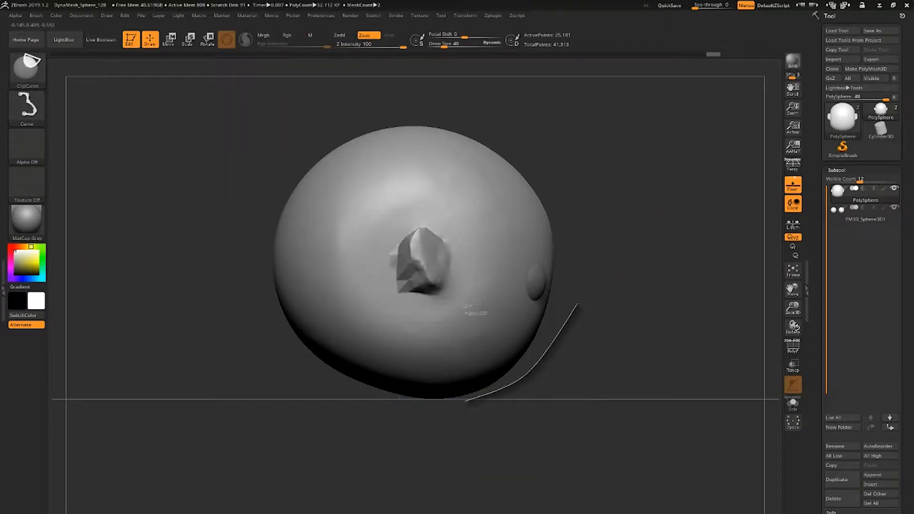
pyautogui.moveTo(418, 390)
pyautogui.keyDown('ctrl'); pyautogui.keyDown('shift'); pyautogui.mouseDown()
pyautogui.moveTo(297, 307)
pyautogui.moveTo(253, 211)
pyautogui.mouseUp(); pyautogui.keyUp('shift'); pyautogui.keyUp('ctrl')
# Clip both lower sides of the jaw from the front view so the face tapers toward the chin.
pyautogui.moveTo(515, 310)
pyautogui.mouseDown(button='right')
pyautogui.moveTo(469, 307)
pyautogui.moveTo(470, 321)
pyautogui.moveTo(538, 328)
pyautogui.mouseUp(button='right')
pyautogui.keyDown('shift'); pyautogui.moveTo(539, 328); pyautogui.dragTo(608, 333, button='right'); pyautogui.keyUp('shift')
pyautogui.keyDown('ctrl'); pyautogui.keyDown('shift'); pyautogui.moveTo(630, 344); pyautogui.dragTo(517, 408); pyautogui.keyUp('shift'); pyautogui.keyUp('ctrl')
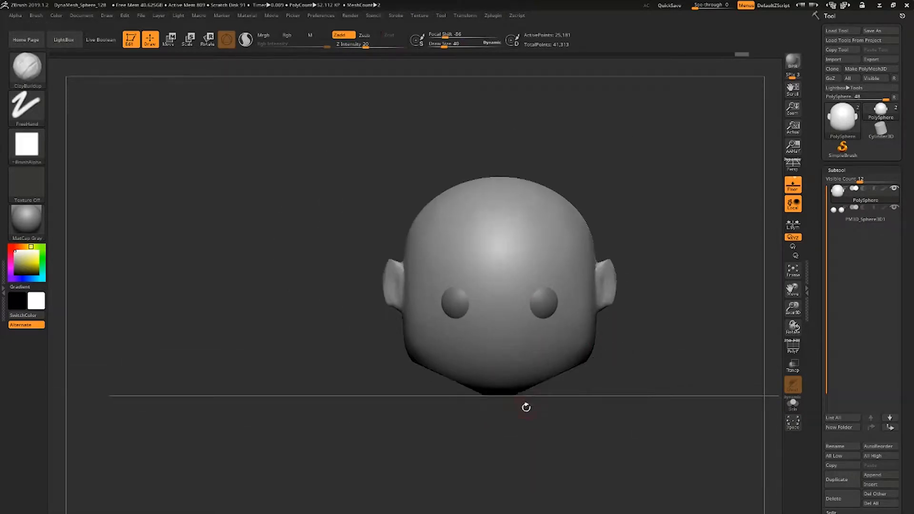
pyautogui.moveTo(526, 407)
pyautogui.mouseDown(button='right')
pyautogui.moveTo(548, 411)
pyautogui.moveTo(517, 403)
pyautogui.mouseUp(button='right')
pyautogui.keyDown('ctrl'); pyautogui.keyDown('shift'); pyautogui.moveTo(467, 384); pyautogui.dragTo(400, 375); pyautogui.keyUp('shift'); pyautogui.keyUp('ctrl')
pyautogui.moveTo(495, 362); pyautogui.dragTo(471, 330, button='right')
# Turn perspective on and soften the clipped jaw with the Move brush and smoothing.
pyautogui.press('p')
pyautogui.press('b')
pyautogui.press('m')
pyautogui.press('v')
pyautogui.press('s')
pyautogui.moveTo(424, 352); pyautogui.dragTo(447, 371, button='right')
pyautogui.moveTo(441, 371); pyautogui.dragTo(445, 379)
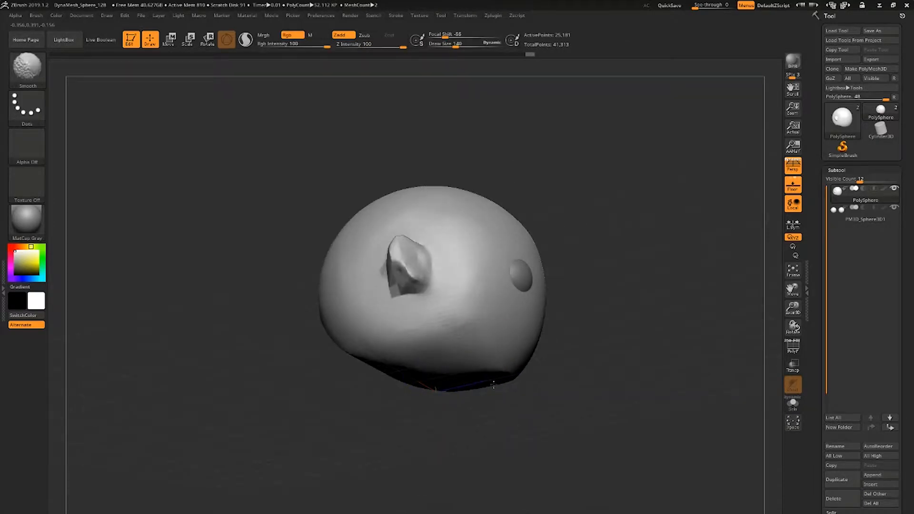
# Refine the shape of the chin and jawline with the Move brush.
pyautogui.press('b')
pyautogui.press('c')
pyautogui.press('b')
pyautogui.moveTo(562, 383)
pyautogui.keyDown('shift'); pyautogui.mouseDown(button='right')
pyautogui.moveTo(524, 379)
pyautogui.moveTo(534, 384)
pyautogui.mouseUp(button='right'); pyautogui.keyUp('shift')
pyautogui.press('space')
pyautogui.press('b')
pyautogui.press('m')
pyautogui.press('v')
pyautogui.moveTo(520, 378); pyautogui.dragTo(500, 403)
pyautogui.keyDown('shift'); pyautogui.moveTo(520, 404); pyautogui.dragTo(561, 371, button='right'); pyautogui.keyUp('shift')
pyautogui.moveTo(533, 381); pyautogui.dragTo(528, 387)
# Hollow out the eye sockets behind the eyeballs in transparency mode, using the Standard brush at draw size 130.
pyautogui.moveTo(643, 371); pyautogui.dragTo(593, 362, button='right')
pyautogui.press('space')
pyautogui.moveTo(590, 350); pyautogui.dragTo(574, 350)
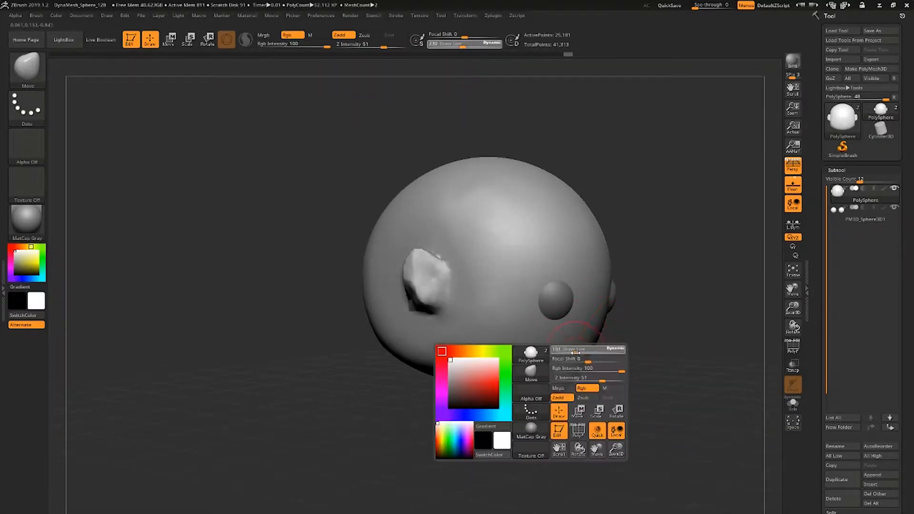
pyautogui.moveTo(591, 358); pyautogui.dragTo(560, 350, button='right')
pyautogui.hotkey('shift', 't')
pyautogui.moveTo(555, 305)
pyautogui.mouseDown()
pyautogui.moveTo(560, 287)
pyautogui.moveTo(566, 301)
pyautogui.moveTo(558, 298)
pyautogui.mouseUp()
pyautogui.press('b')
pyautogui.press('s')
pyautogui.press('t')
pyautogui.press('space')
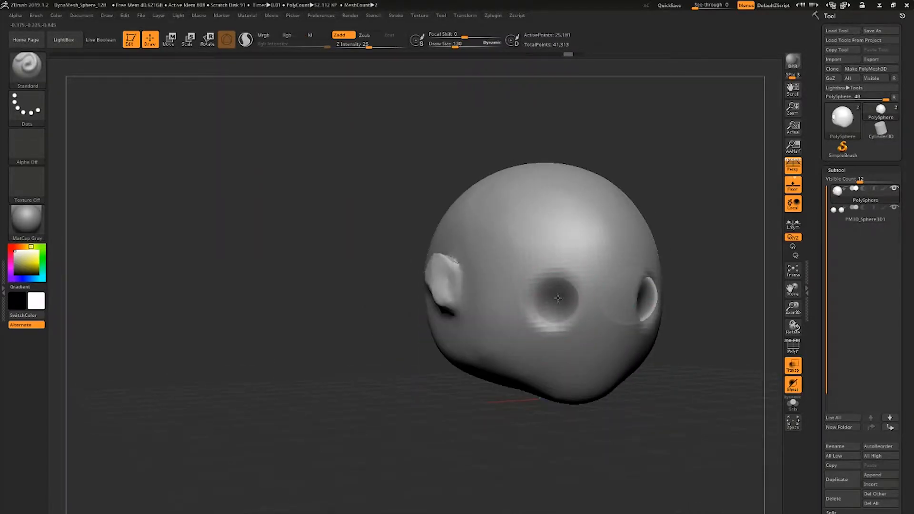
pyautogui.hotkey('shift', 't')
pyautogui.moveTo(558, 298); pyautogui.dragTo(560, 330, button='right')
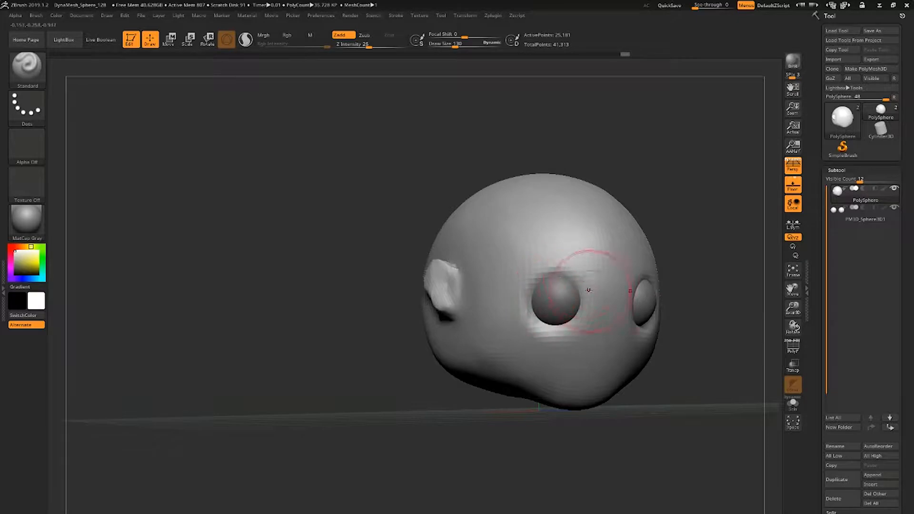
pyautogui.press('b')
pyautogui.press('c')
pyautogui.press('b')
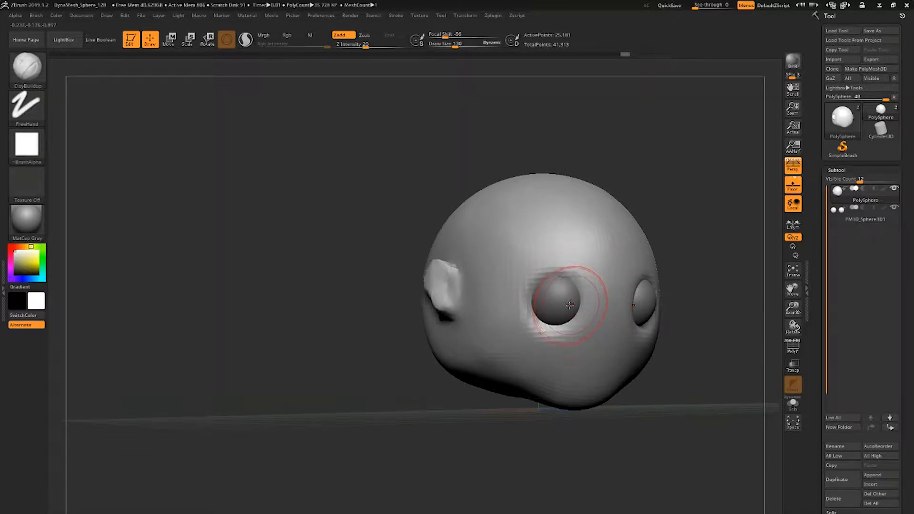
# Deepen the upper and inner edges of the eye sockets in transparency mode with the Standard brush at draw size 46.
pyautogui.press('b')
pyautogui.press('s')
pyautogui.press('t')
pyautogui.hotkey('shift', 't')
pyautogui.press('space')
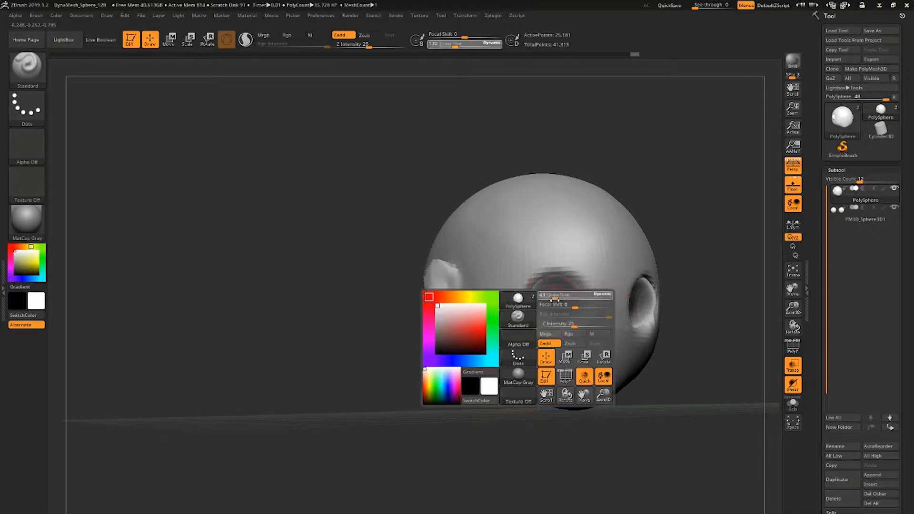
pyautogui.moveTo(556, 300); pyautogui.dragTo(556, 300)
pyautogui.moveTo(582, 276); pyautogui.dragTo(533, 321)
pyautogui.hotkey('shift', 't')
# Raise a small nose between the eyes with the Standard brush and smooth its bridge and tip.
pyautogui.moveTo(653, 222)
pyautogui.mouseDown()
pyautogui.moveTo(602, 216)
pyautogui.moveTo(475, 238)
pyautogui.mouseUp()
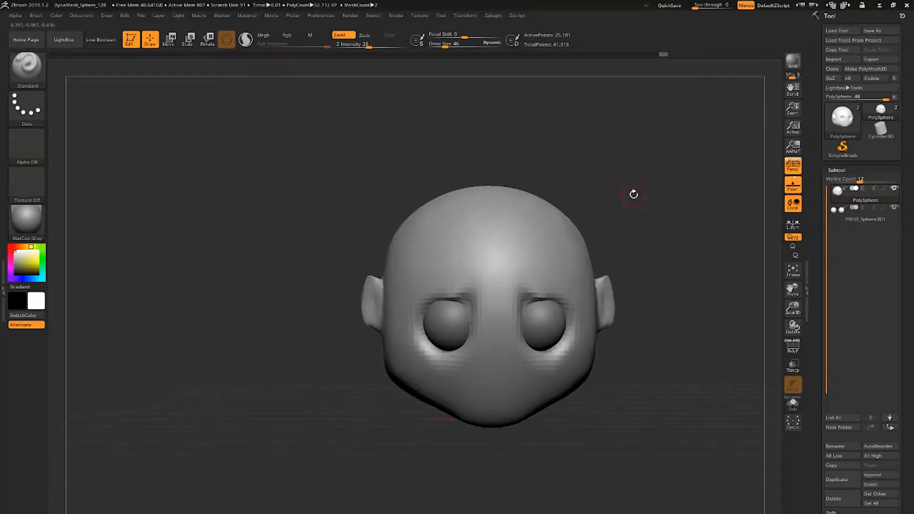
pyautogui.moveTo(634, 194); pyautogui.dragTo(737, 284)
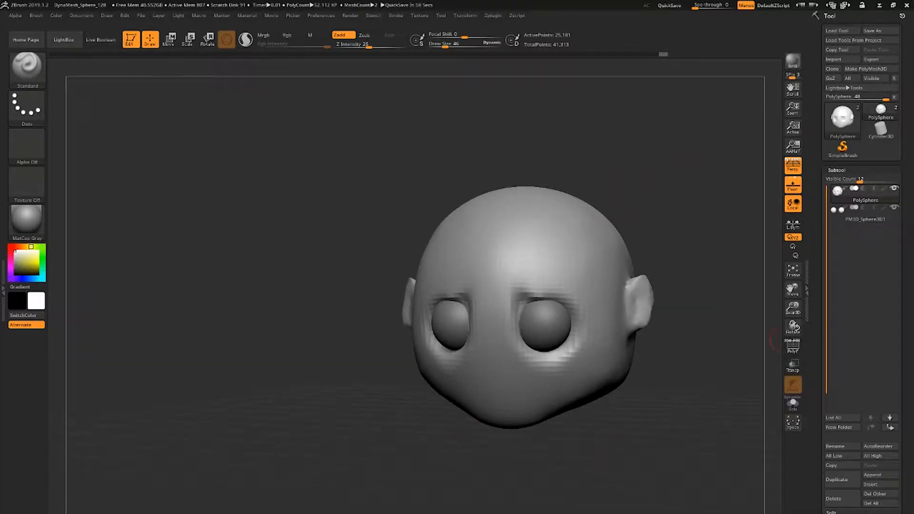
pyautogui.moveTo(775, 342)
pyautogui.mouseDown()
pyautogui.moveTo(624, 167)
pyautogui.moveTo(596, 294)
pyautogui.mouseUp()
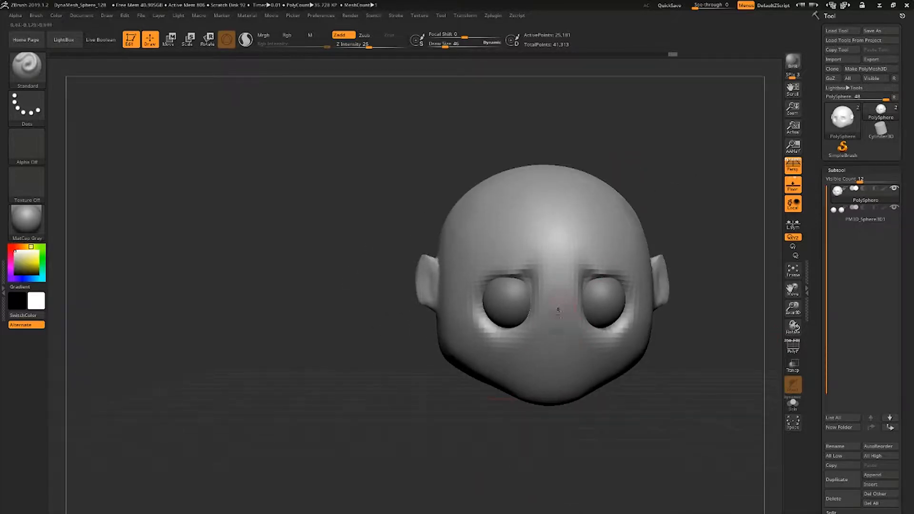
pyautogui.moveTo(559, 344); pyautogui.dragTo(556, 353)
pyautogui.keyDown('shift'); pyautogui.moveTo(558, 304); pyautogui.dragTo(557, 348); pyautogui.keyUp('shift')
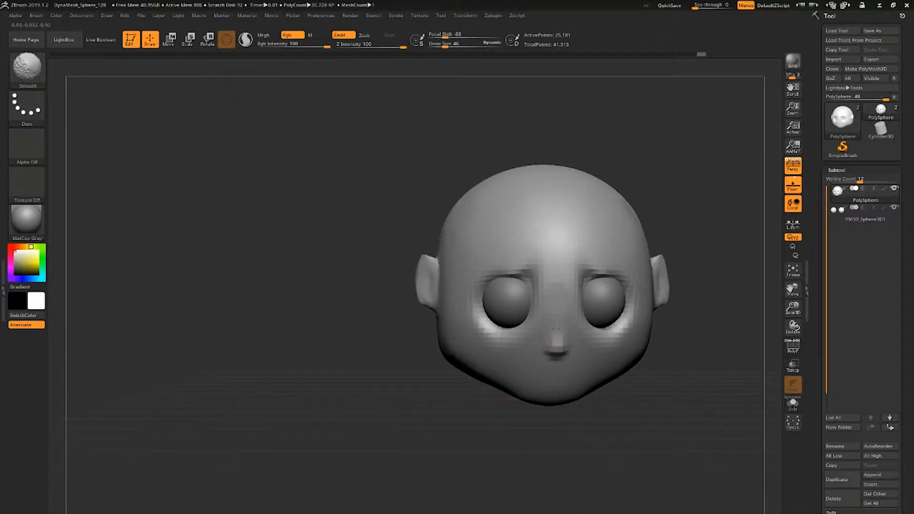
pyautogui.moveTo(690, 304); pyautogui.dragTo(748, 286)
pyautogui.keyDown('shift'); pyautogui.moveTo(556, 347); pyautogui.dragTo(553, 355); pyautogui.keyUp('shift')
# Remesh the head with DynaMesh to even out its topology.
pyautogui.moveTo(714, 315); pyautogui.dragTo(681, 329)
pyautogui.keyDown('ctrl'); pyautogui.moveTo(681, 404); pyautogui.dragTo(704, 428); pyautogui.keyUp('ctrl')
pyautogui.moveTo(667, 381); pyautogui.dragTo(634, 376)
# Sculpt the mouth and lips below the nose with the DamStandard brush.
pyautogui.press('b')
pyautogui.press('d')
pyautogui.press('s')
pyautogui.keyDown('alt'); pyautogui.moveTo(570, 359); pyautogui.dragTo(521, 363); pyautogui.keyUp('alt')
pyautogui.press('space')
pyautogui.moveTo(619, 405)
pyautogui.mouseDown()
pyautogui.moveTo(705, 400)
pyautogui.moveTo(619, 402)
pyautogui.moveTo(657, 405)
pyautogui.mouseUp()
pyautogui.keyDown('alt'); pyautogui.moveTo(572, 405); pyautogui.dragTo(671, 376); pyautogui.keyUp('alt')
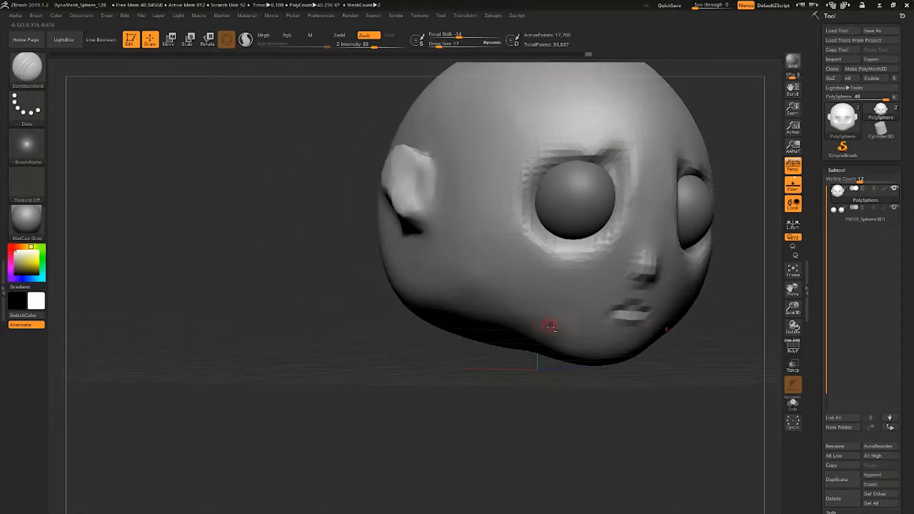
# Smooth the underside of the jaw with the Smooth brush at draw size 62.
pyautogui.moveTo(538, 419); pyautogui.dragTo(533, 390)
pyautogui.moveTo(528, 354)
pyautogui.mouseDown()
pyautogui.moveTo(490, 337)
pyautogui.moveTo(548, 360)
pyautogui.mouseUp()
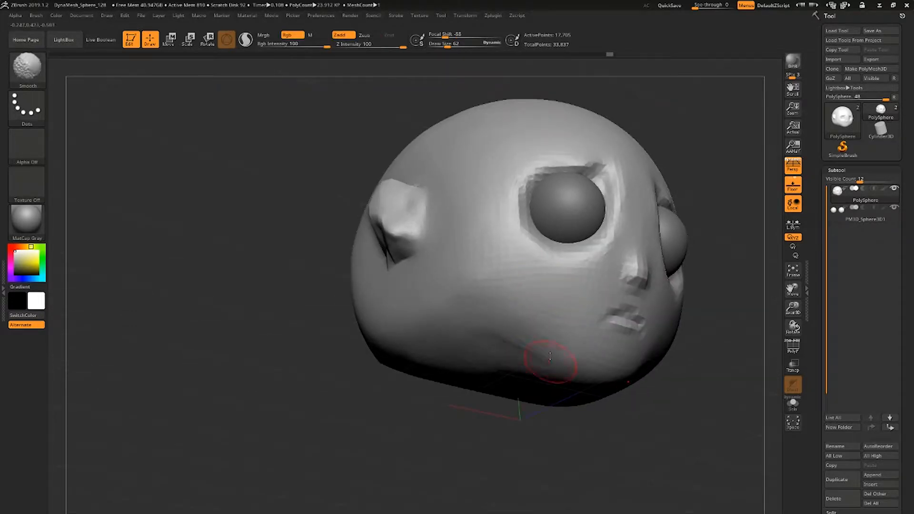
pyautogui.moveTo(633, 419); pyautogui.dragTo(553, 438)
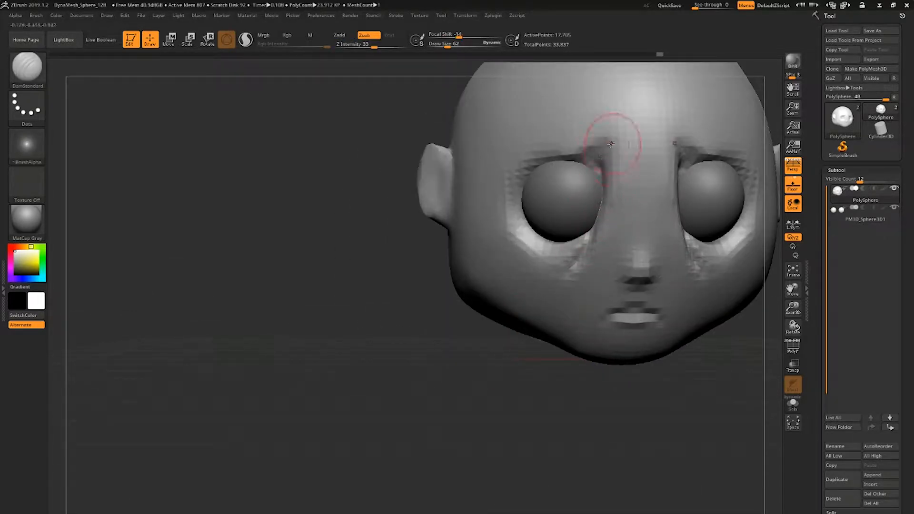
# Carve slanted creases at the inner brows with the DamStandard brush and smooth them along the eye corners and nose bridge.
pyautogui.moveTo(611, 144); pyautogui.dragTo(614, 124)
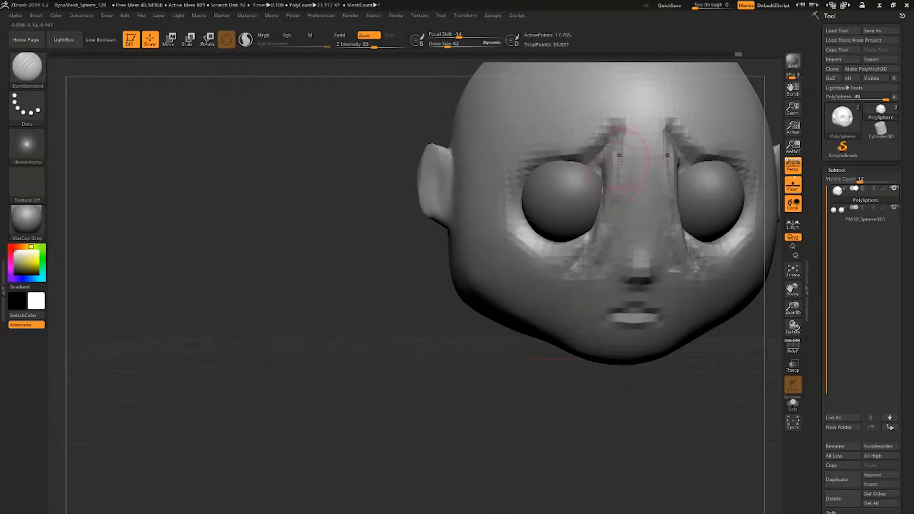
pyautogui.keyDown('shift'); pyautogui.moveTo(588, 248); pyautogui.dragTo(610, 135); pyautogui.keyUp('shift')
pyautogui.keyDown('alt'); pyautogui.moveTo(571, 419); pyautogui.dragTo(562, 376); pyautogui.keyUp('alt')
pyautogui.moveTo(547, 410)
pyautogui.mouseDown()
pyautogui.moveTo(667, 390)
pyautogui.moveTo(600, 405)
pyautogui.mouseUp()
pyautogui.keyDown('shift'); pyautogui.moveTo(601, 260); pyautogui.dragTo(580, 283); pyautogui.keyUp('shift')
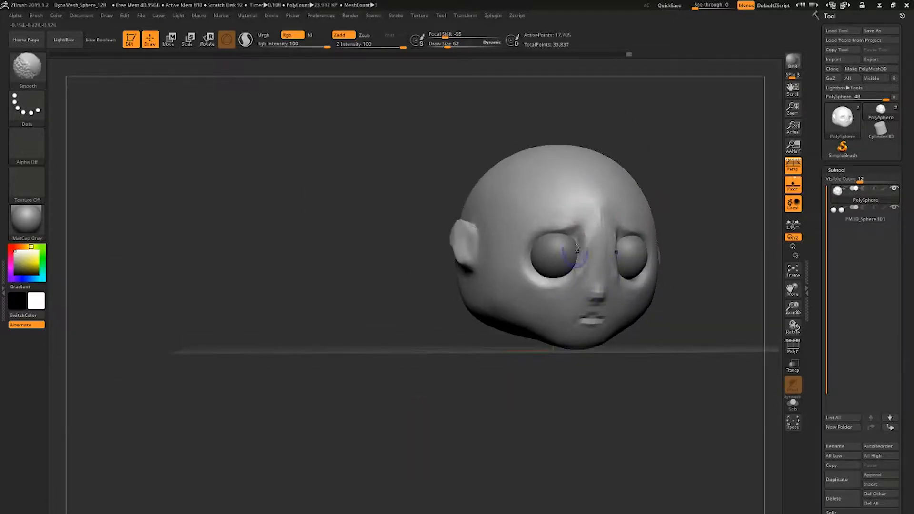
pyautogui.keyDown('shift'); pyautogui.moveTo(577, 251); pyautogui.dragTo(604, 203); pyautogui.keyUp('shift')
# Build up the brow ridges above the eyes with the ClayBuildup brush and smooth the strokes.
pyautogui.press('b')
pyautogui.press('c')
pyautogui.press('b')
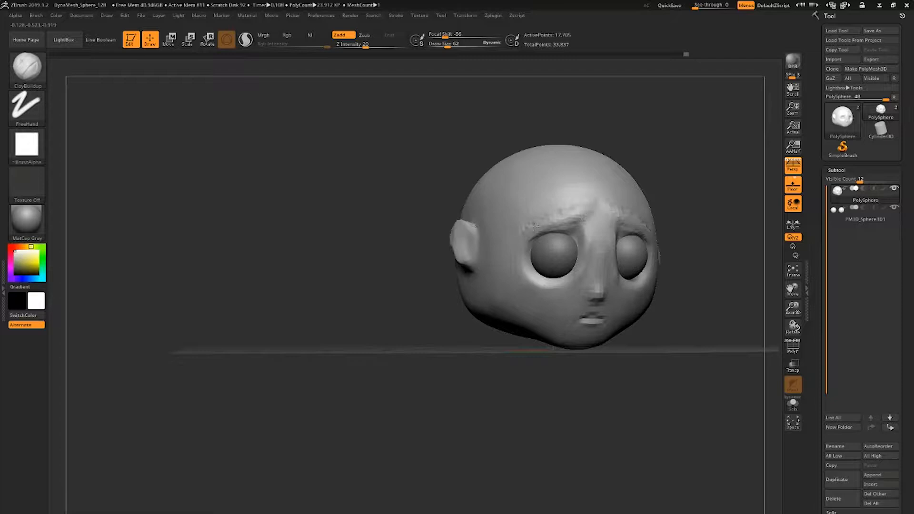
pyautogui.keyDown('shift'); pyautogui.moveTo(535, 226); pyautogui.dragTo(584, 210); pyautogui.keyUp('shift')
# Build up the temple between eye and ear with the ClayBuildup brush, smooth it, and quick-save the project.
pyautogui.moveTo(538, 404); pyautogui.dragTo(619, 420)
pyautogui.moveTo(498, 222); pyautogui.dragTo(492, 258)
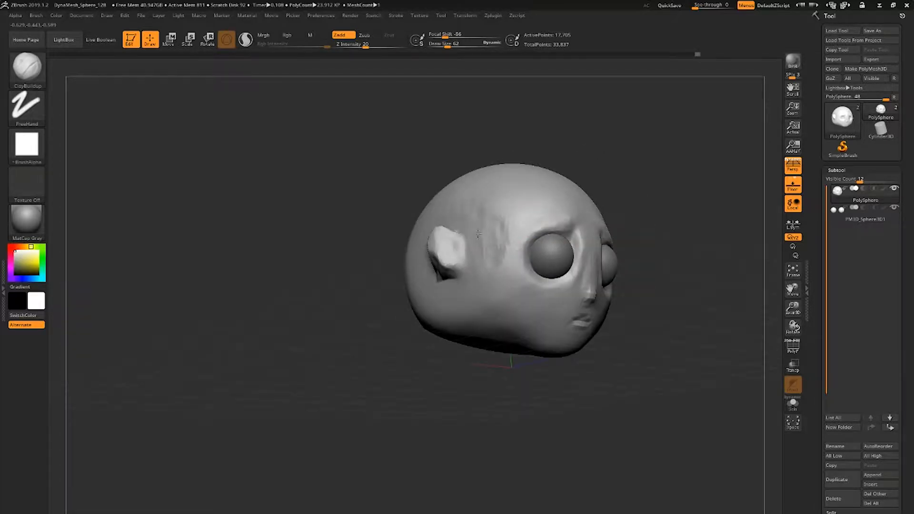
pyautogui.click(662, 5)
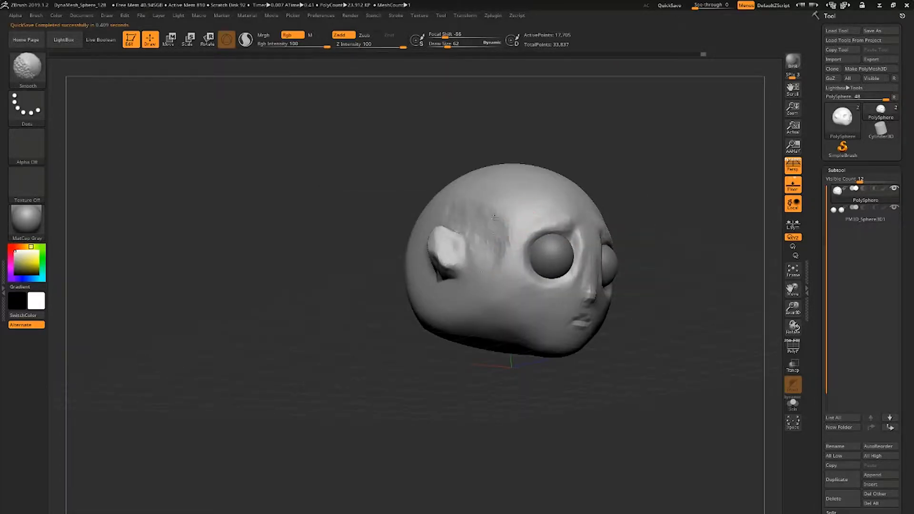
pyautogui.keyDown('shift'); pyautogui.moveTo(493, 248); pyautogui.dragTo(485, 272); pyautogui.keyUp('shift')
pyautogui.moveTo(488, 218)
pyautogui.keyDown('shift'); pyautogui.mouseDown()
pyautogui.moveTo(484, 236)
pyautogui.moveTo(506, 225)
pyautogui.moveTo(557, 225)
pyautogui.mouseUp(); pyautogui.keyUp('shift')
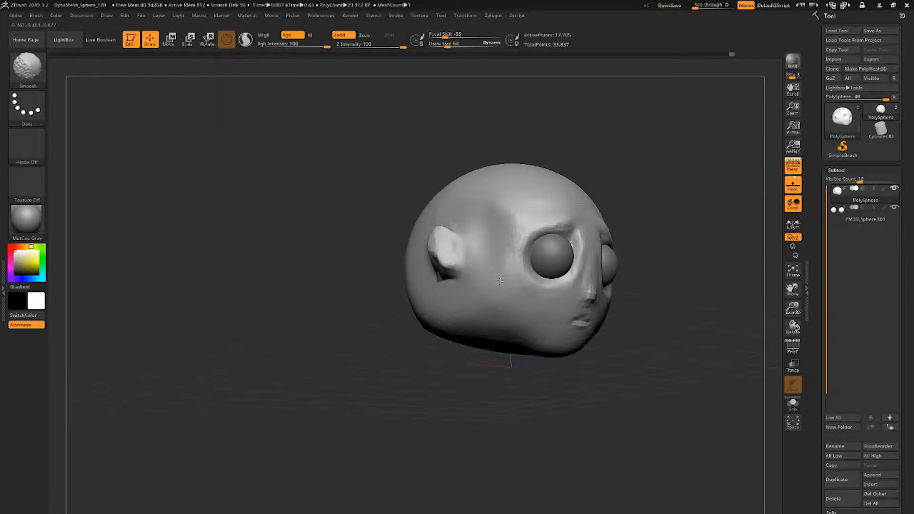
# Smooth around the inner eyes and flatten the nose bridge and brow planes with the hPolish brush at draw size 62.
pyautogui.moveTo(619, 405); pyautogui.dragTo(562, 414)
pyautogui.moveTo(592, 257)
pyautogui.keyDown('shift'); pyautogui.mouseDown()
pyautogui.moveTo(589, 244)
pyautogui.moveTo(594, 265)
pyautogui.mouseUp(); pyautogui.keyUp('shift')
pyautogui.moveTo(594, 266)
pyautogui.mouseDown(button='right')
pyautogui.moveTo(505, 263)
pyautogui.moveTo(595, 259)
pyautogui.moveTo(623, 280)
pyautogui.mouseUp(button='right')
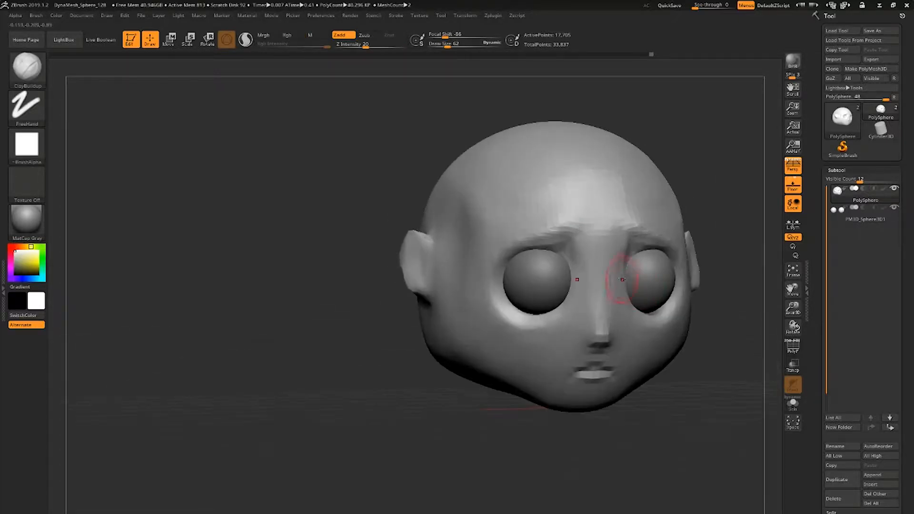
pyautogui.press('b')
pyautogui.press('h')
pyautogui.press('p')
pyautogui.moveTo(603, 333); pyautogui.dragTo(601, 307)
pyautogui.moveTo(585, 260); pyautogui.dragTo(590, 237)
pyautogui.moveTo(589, 237); pyautogui.dragTo(532, 240, button='right')
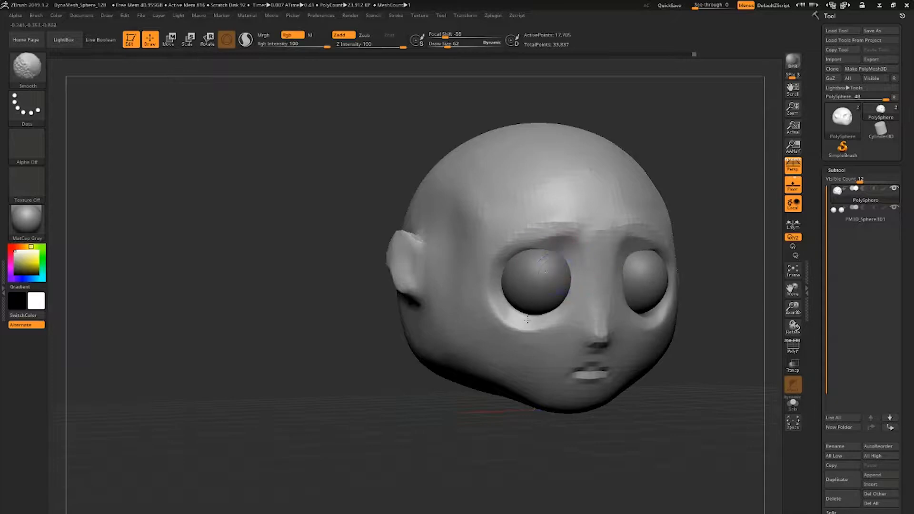
pyautogui.moveTo(523, 251); pyautogui.dragTo(556, 207, button='right')
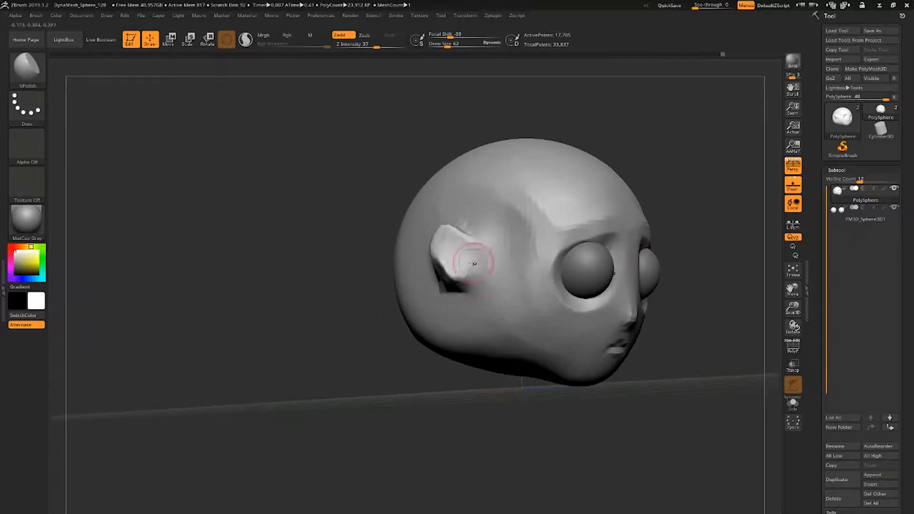
# Mask the head except for a patch on its underside where the neck starts.
pyautogui.moveTo(473, 263); pyautogui.dragTo(409, 266, button='right')
pyautogui.moveTo(539, 295); pyautogui.dragTo(605, 290, button='right')
pyautogui.keyDown('ctrl'); pyautogui.moveTo(605, 291); pyautogui.dragTo(572, 265, button='right'); pyautogui.keyUp('ctrl')
pyautogui.moveTo(571, 264)
pyautogui.keyDown('ctrl'); pyautogui.mouseDown(button='right')
pyautogui.moveTo(576, 298)
pyautogui.moveTo(601, 191)
pyautogui.moveTo(615, 184)
pyautogui.mouseUp(button='right'); pyautogui.keyUp('ctrl')
pyautogui.moveTo(528, 419)
pyautogui.keyDown('ctrl'); pyautogui.mouseDown()
pyautogui.moveTo(539, 447)
pyautogui.moveTo(562, 403)
pyautogui.mouseUp(); pyautogui.keyUp('ctrl')
pyautogui.moveTo(600, 233)
pyautogui.mouseDown(button='right')
pyautogui.moveTo(583, 324)
pyautogui.moveTo(541, 331)
pyautogui.mouseUp(button='right')
# Turn off perspective in side view and move the unmasked patch straight down with the gizmo to form a neck stub.
pyautogui.press('w')
pyautogui.moveTo(508, 245); pyautogui.dragTo(526, 271)
pyautogui.keyDown('shift'); pyautogui.moveTo(526, 271); pyautogui.dragTo(502, 270, button='right'); pyautogui.keyUp('shift')
pyautogui.press('p')
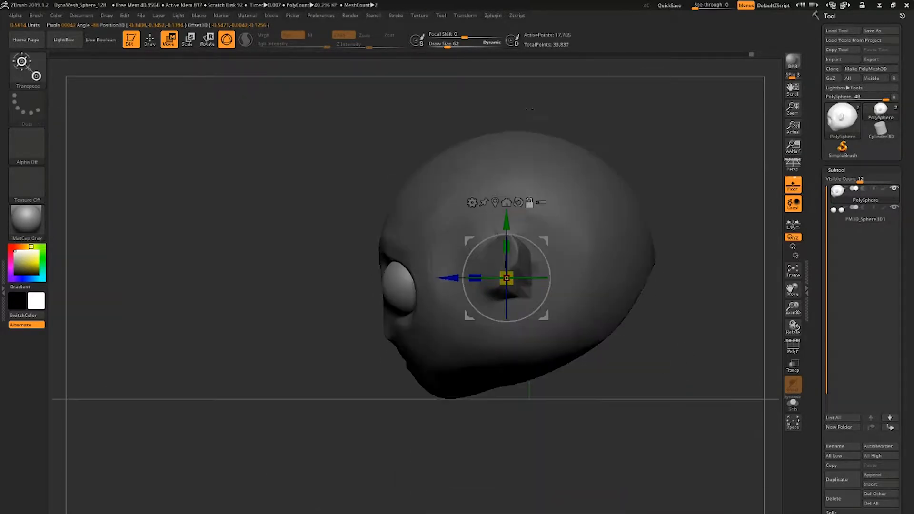
pyautogui.moveTo(507, 221); pyautogui.dragTo(507, 253)
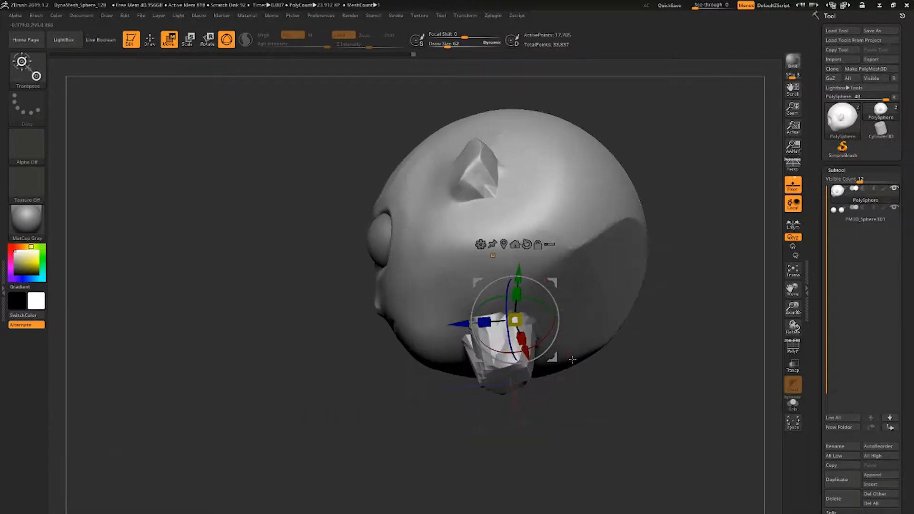
pyautogui.press('q')
# Smooth the neck stub, back of the skull and ears at draw size 135, and quick-save the project.
pyautogui.moveTo(628, 414); pyautogui.dragTo(605, 388)
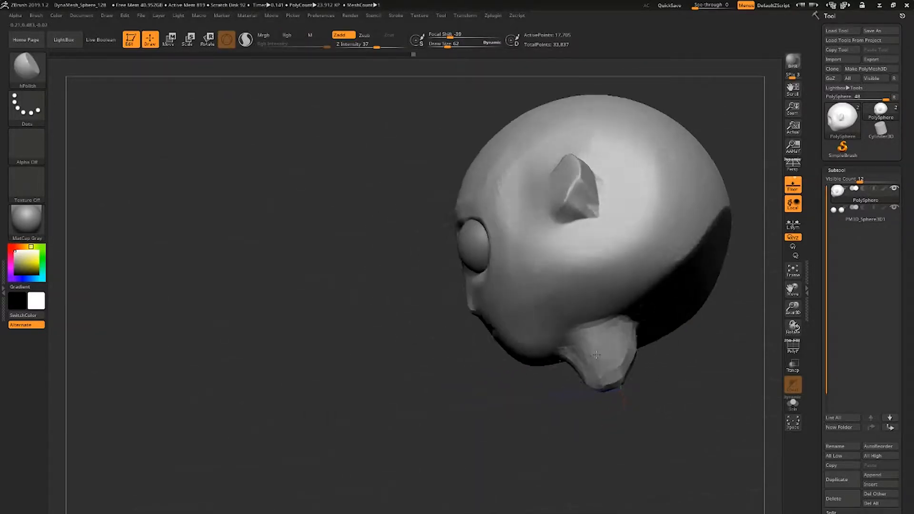
pyautogui.press('space')
pyautogui.press('shift')
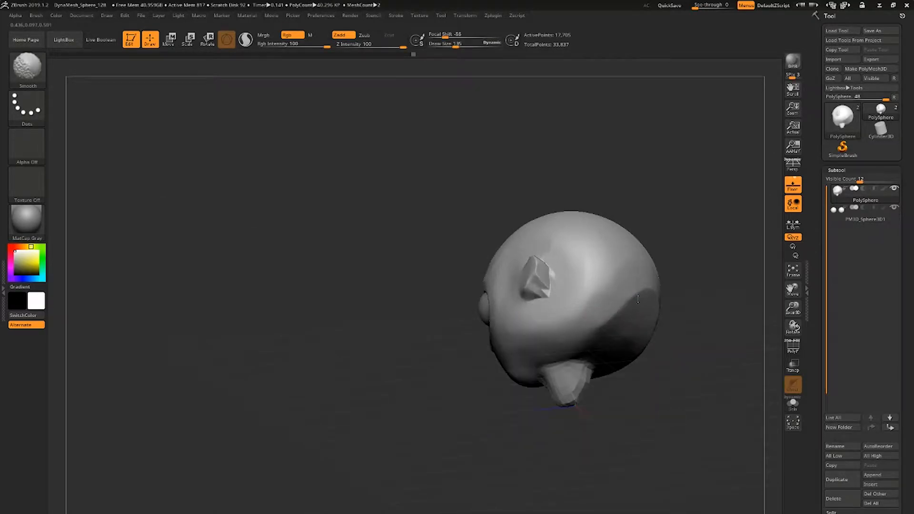
pyautogui.moveTo(638, 299)
pyautogui.keyDown('shift'); pyautogui.mouseDown()
pyautogui.moveTo(708, 327)
pyautogui.moveTo(706, 345)
pyautogui.mouseUp(); pyautogui.keyUp('shift')
pyautogui.moveTo(706, 346)
pyautogui.mouseDown()
pyautogui.moveTo(667, 348)
pyautogui.moveTo(653, 338)
pyautogui.mouseUp()
pyautogui.keyDown('shift'); pyautogui.moveTo(624, 300); pyautogui.dragTo(617, 311); pyautogui.keyUp('shift')
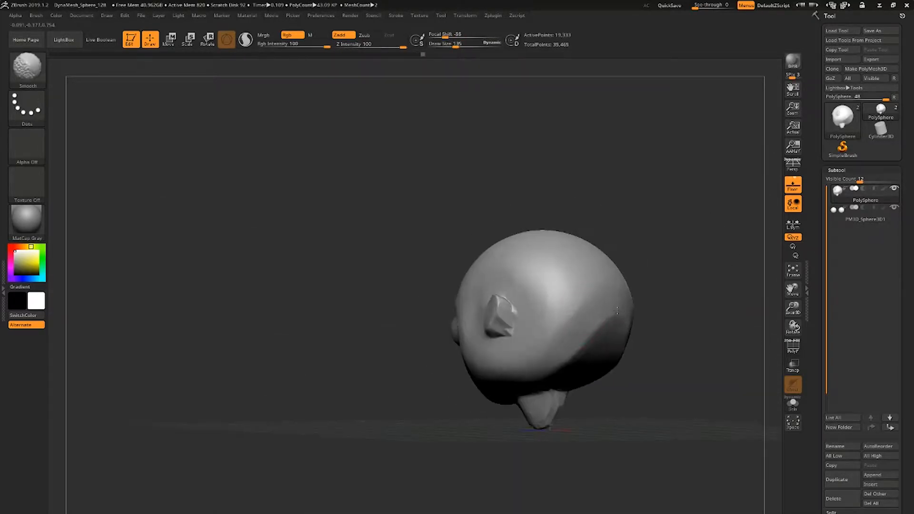
pyautogui.keyDown('shift'); pyautogui.moveTo(515, 325); pyautogui.dragTo(512, 334); pyautogui.keyUp('shift')
pyautogui.moveTo(445, 329); pyautogui.dragTo(666, 286)
pyautogui.click(670, 6)
# Enable Sculptris Pro and pull the neck stub down into a long column with the SnakeHook brush at draw size 198.
pyautogui.keyDown('alt'); pyautogui.moveTo(620, 347); pyautogui.dragTo(587, 274); pyautogui.keyUp('alt')
pyautogui.moveTo(526, 322)
pyautogui.mouseDown()
pyautogui.moveTo(473, 343)
pyautogui.moveTo(487, 333)
pyautogui.mouseUp()
pyautogui.moveTo(487, 333)
pyautogui.keyDown('alt'); pyautogui.mouseDown()
pyautogui.moveTo(510, 292)
pyautogui.moveTo(521, 305)
pyautogui.mouseUp(); pyautogui.keyUp('alt')
pyautogui.press('space')
pyautogui.press('b')
pyautogui.press('m')
pyautogui.press('v')
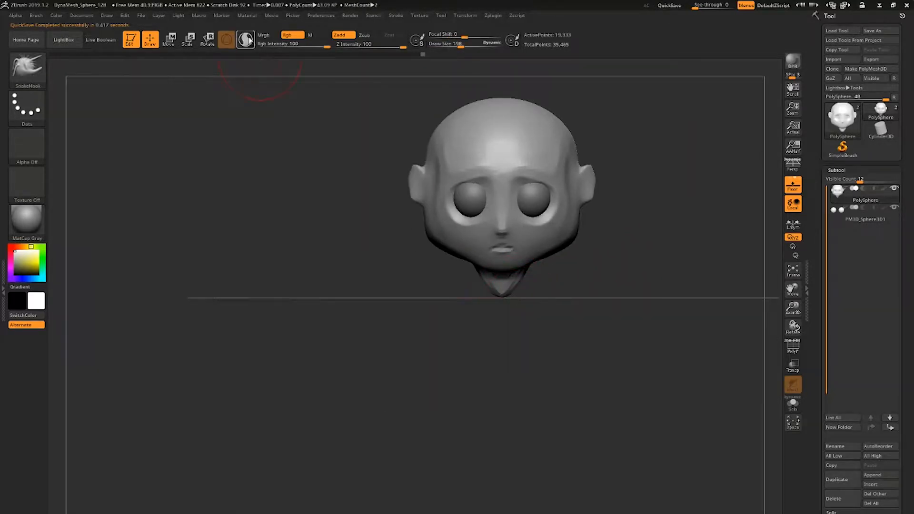
pyautogui.moveTo(567, 377); pyautogui.dragTo(457, 371)
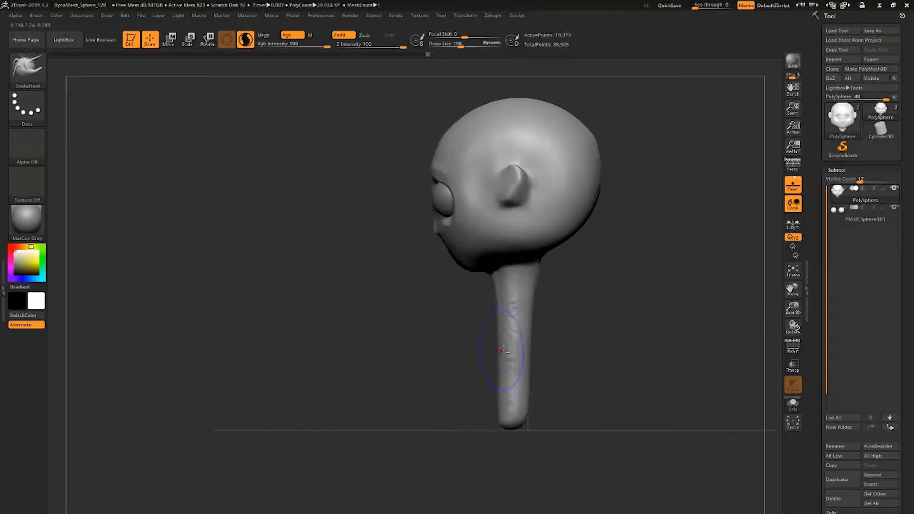
pyautogui.keyDown('alt'); pyautogui.moveTo(467, 323); pyautogui.dragTo(475, 318); pyautogui.keyUp('alt')
# Thicken and bend the column into a curved torso profile with the SnakeHook brush, enlarging the draw size to 230.
pyautogui.moveTo(516, 309)
pyautogui.mouseDown()
pyautogui.moveTo(505, 306)
pyautogui.moveTo(523, 400)
pyautogui.mouseUp()
pyautogui.press('space')
pyautogui.moveTo(514, 381); pyautogui.dragTo(516, 381)
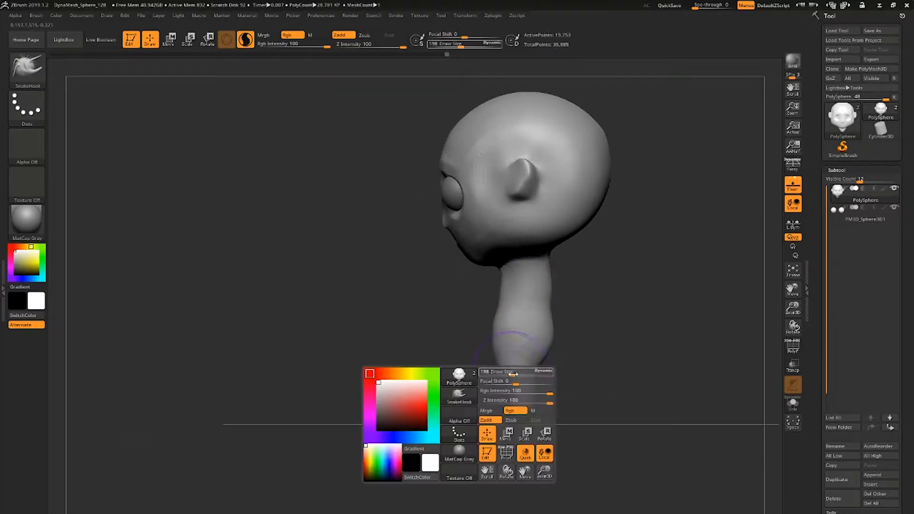
pyautogui.keyDown('ctrl'); pyautogui.moveTo(595, 333); pyautogui.dragTo(619, 355); pyautogui.keyUp('ctrl')
pyautogui.moveTo(542, 293); pyautogui.dragTo(567, 292)
pyautogui.press('space')
pyautogui.moveTo(545, 307); pyautogui.dragTo(548, 307)
pyautogui.moveTo(546, 355); pyautogui.dragTo(543, 419)
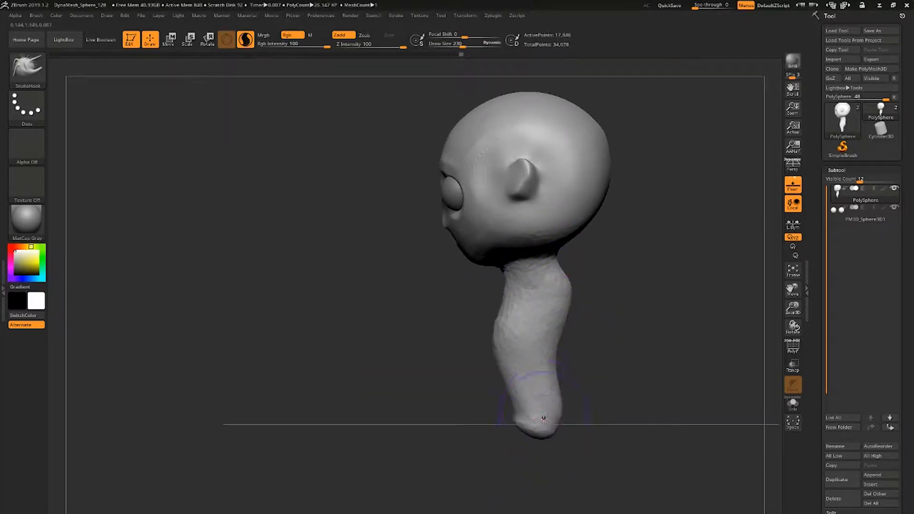
pyautogui.moveTo(550, 259); pyautogui.dragTo(558, 253)
pyautogui.moveTo(469, 291); pyautogui.dragTo(573, 286)
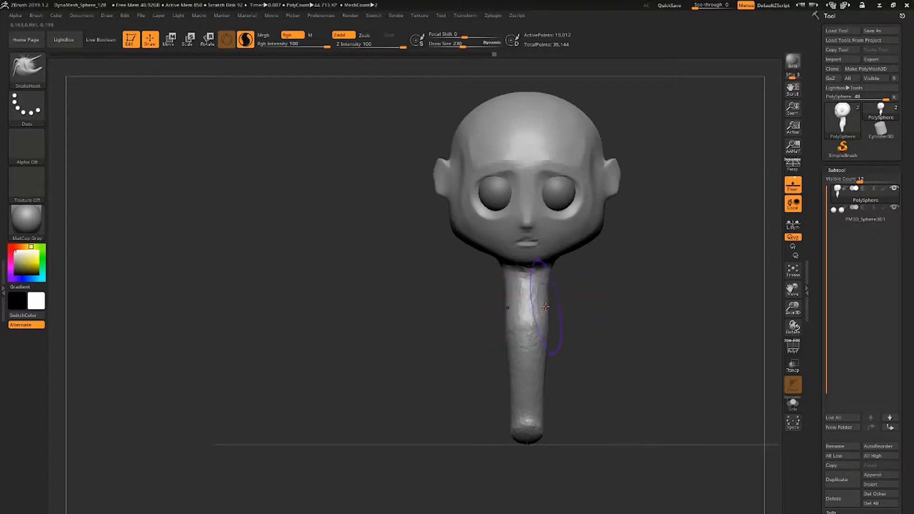
# Mask the head and neck and pull shoulders and leg stubs out of the body with SnakeHook at draw size 295.
pyautogui.keyDown('ctrl'); pyautogui.moveTo(473, 290); pyautogui.dragTo(517, 481); pyautogui.keyUp('ctrl')
pyautogui.keyDown('ctrl'); pyautogui.click(497, 313); pyautogui.keyUp('ctrl')
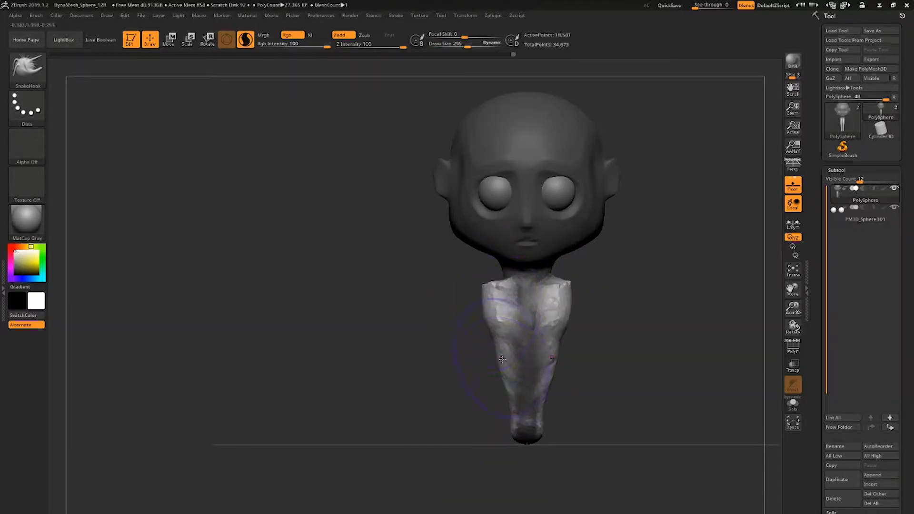
pyautogui.moveTo(513, 424); pyautogui.dragTo(506, 445)
# Clear the mask and smooth the shoulders, torso and leg stubs.
pyautogui.moveTo(457, 376); pyautogui.dragTo(405, 376)
pyautogui.keyDown('ctrl'); pyautogui.moveTo(405, 353); pyautogui.dragTo(429, 391); pyautogui.keyUp('ctrl')
pyautogui.keyDown('shift'); pyautogui.moveTo(534, 371); pyautogui.dragTo(512, 329); pyautogui.keyUp('shift')
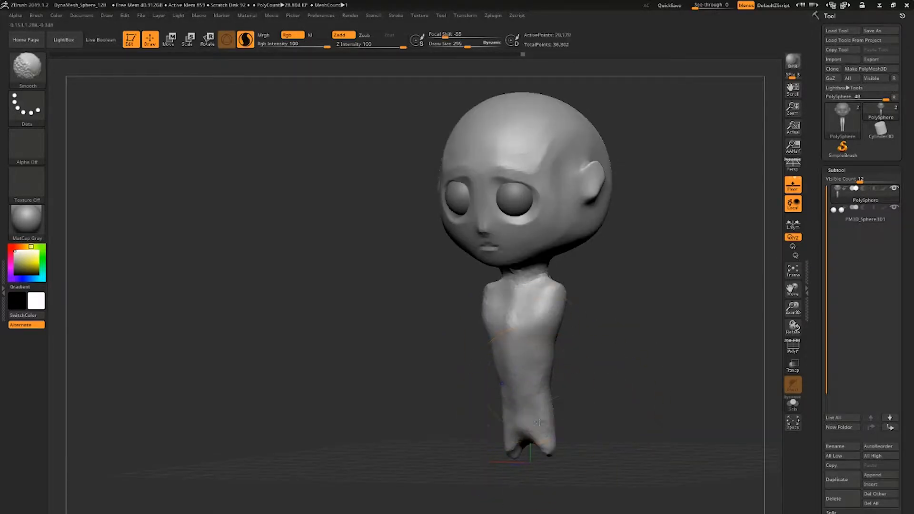
pyautogui.keyDown('shift'); pyautogui.moveTo(428, 372); pyautogui.dragTo(480, 374); pyautogui.keyUp('shift')
# Mask everything except the shoulder caps at draw size 115 and switch to the SnakeHook brush at draw size 156.
pyautogui.press('space')
pyautogui.moveTo(602, 335); pyautogui.dragTo(588, 335)
pyautogui.moveTo(526, 297); pyautogui.dragTo(479, 297, button='right')
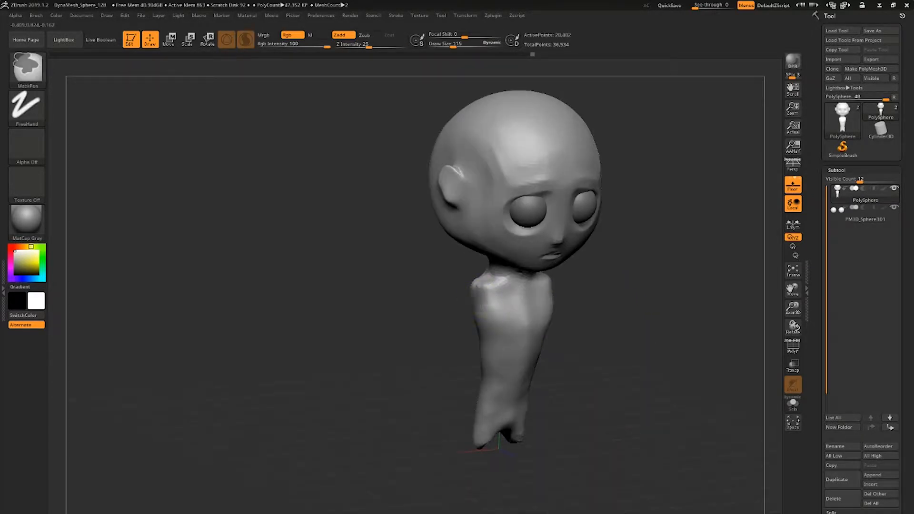
pyautogui.keyDown('ctrl'); pyautogui.moveTo(477, 301); pyautogui.dragTo(481, 312); pyautogui.keyUp('ctrl')
pyautogui.keyDown('ctrl'); pyautogui.click(443, 305); pyautogui.keyUp('ctrl')
pyautogui.moveTo(491, 293); pyautogui.dragTo(455, 289, button='right')
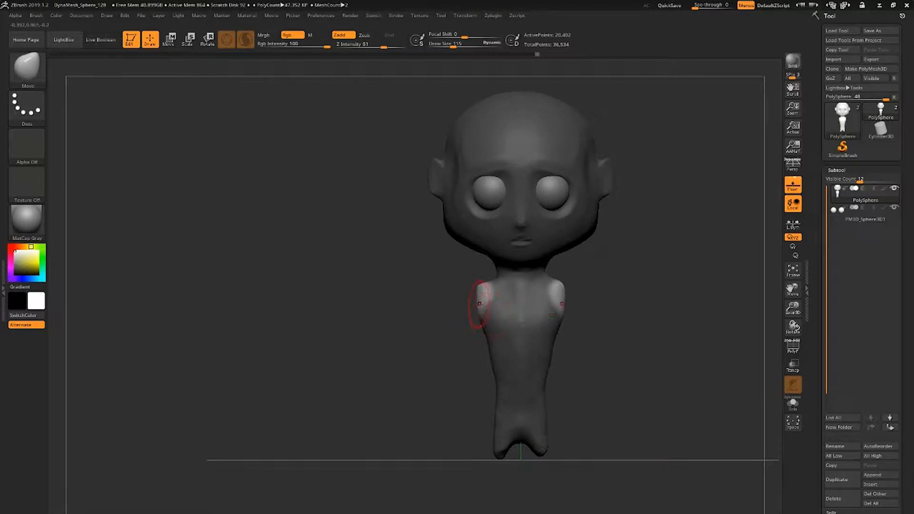
pyautogui.press('b')
pyautogui.press('s')
pyautogui.press('h')
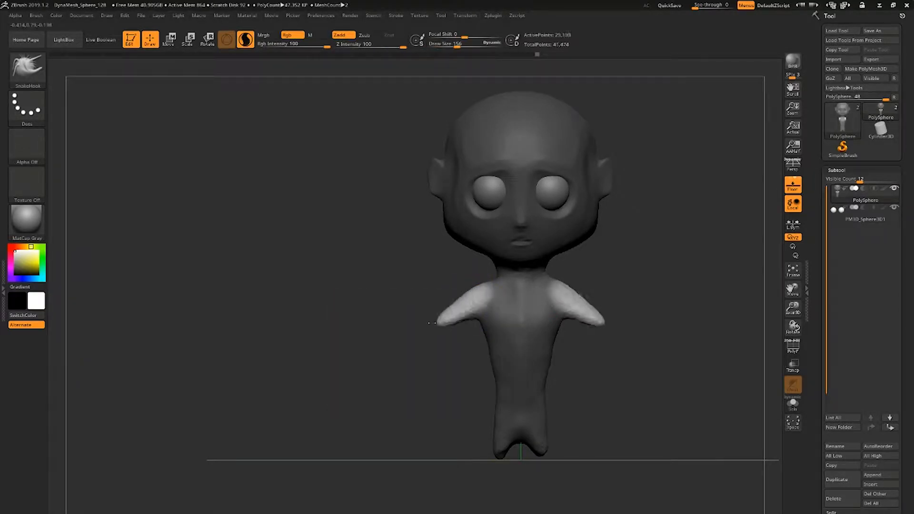
pyautogui.moveTo(384, 346); pyautogui.dragTo(413, 349, button='right')
pyautogui.hotkey('ctrl', 'z')
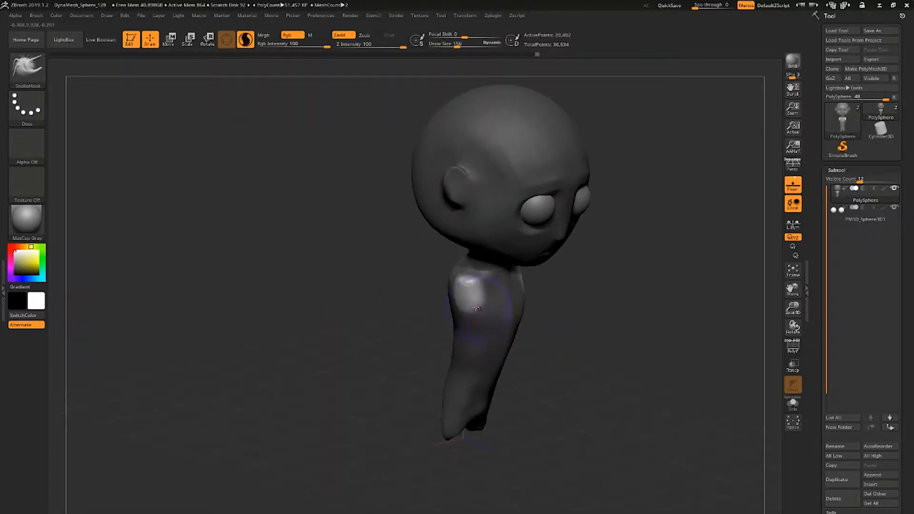
pyautogui.moveTo(471, 291); pyautogui.dragTo(448, 355)
pyautogui.moveTo(448, 355); pyautogui.dragTo(469, 350, button='right')
pyautogui.hotkey('ctrl', 'z')
# Pull both arms downward out of the unmasked shoulder caps with the SnakeHook brush.
pyautogui.moveTo(491, 315); pyautogui.dragTo(449, 343, button='right')
pyautogui.moveTo(472, 301); pyautogui.dragTo(450, 381)
pyautogui.moveTo(443, 376); pyautogui.dragTo(429, 329, button='right')
pyautogui.keyDown('ctrl'); pyautogui.moveTo(390, 338); pyautogui.dragTo(409, 357); pyautogui.keyUp('ctrl')
# Inflate the upper arms with the Inflat brush.
pyautogui.press('b')
pyautogui.press('i')
pyautogui.press('n')
pyautogui.moveTo(446, 303); pyautogui.dragTo(445, 332)
# Shift the arms backward along the body's depth in side view with the Move gizmo and clear the mask.
pyautogui.moveTo(381, 350); pyautogui.dragTo(571, 300)
pyautogui.press('w')
pyautogui.moveTo(522, 194); pyautogui.dragTo(512, 194)
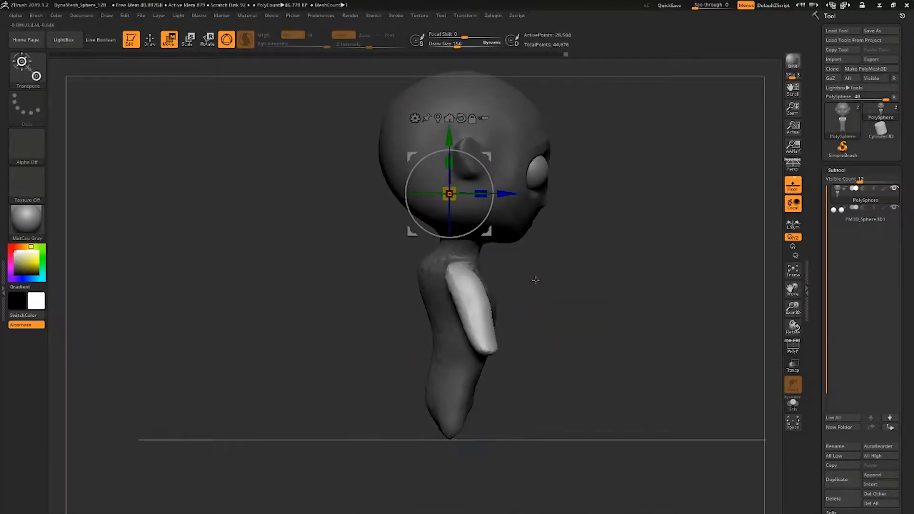
pyautogui.keyDown('ctrl'); pyautogui.moveTo(536, 280); pyautogui.dragTo(562, 304); pyautogui.keyUp('ctrl')
# Smooth the shoulders and the transition between neck and torso.
pyautogui.moveTo(596, 291); pyautogui.dragTo(538, 293)
pyautogui.press('q')
pyautogui.keyDown('shift'); pyautogui.moveTo(479, 285); pyautogui.dragTo(492, 288); pyautogui.keyUp('shift')
pyautogui.moveTo(562, 290)
pyautogui.mouseDown()
pyautogui.moveTo(633, 286)
pyautogui.moveTo(626, 315)
pyautogui.mouseUp()
pyautogui.moveTo(623, 296); pyautogui.dragTo(581, 290)
pyautogui.keyDown('shift'); pyautogui.moveTo(465, 267); pyautogui.dragTo(476, 250); pyautogui.keyUp('shift')
pyautogui.moveTo(595, 305); pyautogui.dragTo(567, 257)
pyautogui.moveTo(595, 286)
pyautogui.keyDown('shift'); pyautogui.mouseDown()
pyautogui.moveTo(528, 324)
pyautogui.moveTo(619, 362)
pyautogui.mouseUp(); pyautogui.keyUp('shift')
# Refine the base of the nose and the mouth with the DamStandard brush at draw size 30.
pyautogui.press('space')
pyautogui.moveTo(500, 283)
pyautogui.mouseDown()
pyautogui.moveTo(481, 265)
pyautogui.moveTo(488, 257)
pyautogui.moveTo(479, 242)
pyautogui.moveTo(504, 238)
pyautogui.moveTo(489, 242)
pyautogui.mouseUp()
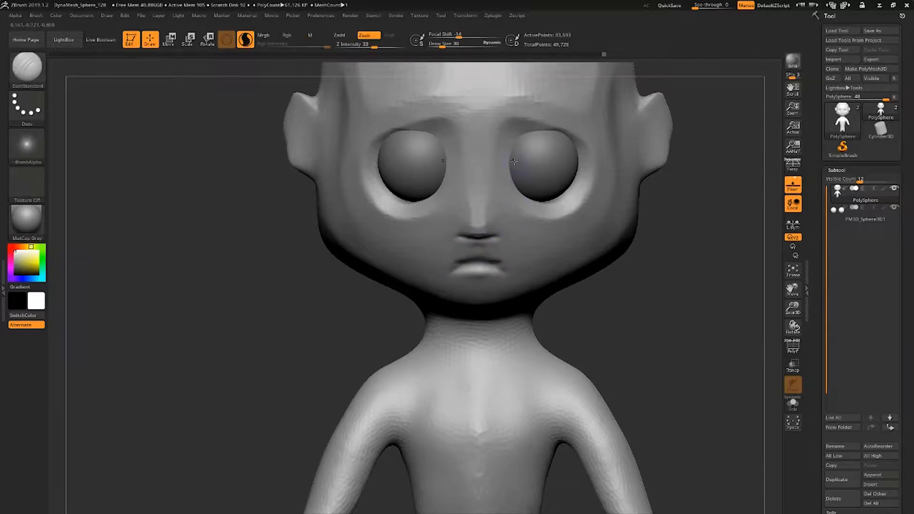
pyautogui.moveTo(591, 305)
pyautogui.mouseDown()
pyautogui.moveTo(676, 291)
pyautogui.moveTo(595, 300)
pyautogui.mouseUp()
pyautogui.keyDown('alt'); pyautogui.moveTo(595, 286); pyautogui.dragTo(578, 328); pyautogui.keyUp('alt')
# Carve short worry creases at the inner end of each brow with the DamStandard brush and smooth them.
pyautogui.moveTo(533, 202)
pyautogui.mouseDown(button='right')
pyautogui.moveTo(547, 228)
pyautogui.moveTo(538, 209)
pyautogui.mouseUp(button='right')
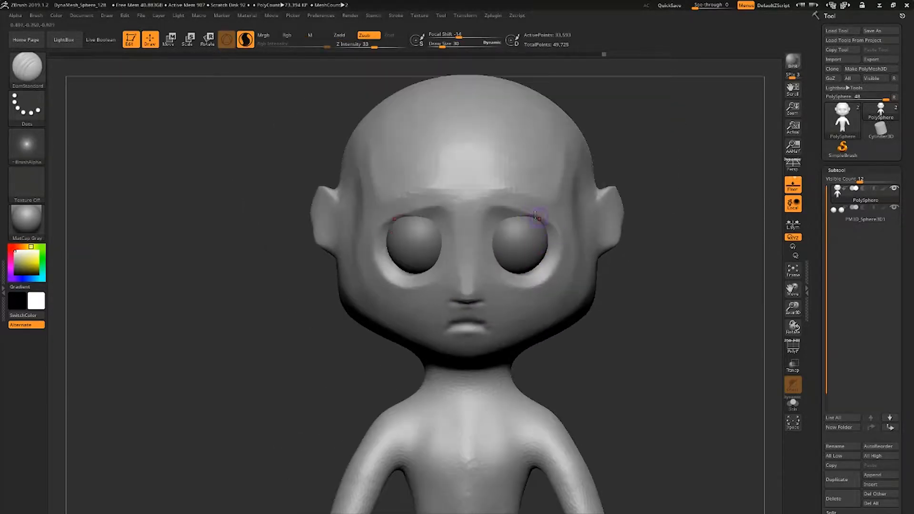
pyautogui.moveTo(456, 184); pyautogui.dragTo(448, 199)
pyautogui.moveTo(479, 184); pyautogui.dragTo(489, 202)
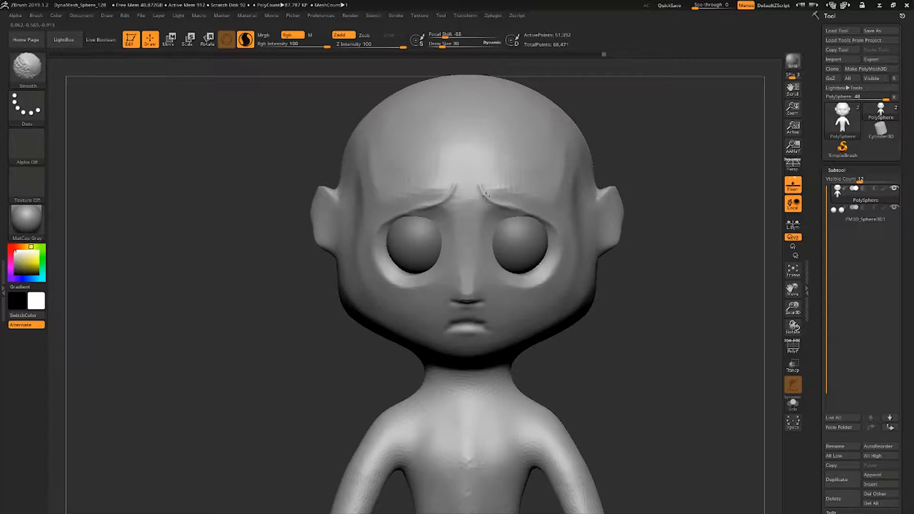
pyautogui.moveTo(481, 248); pyautogui.dragTo(571, 258, button='right')
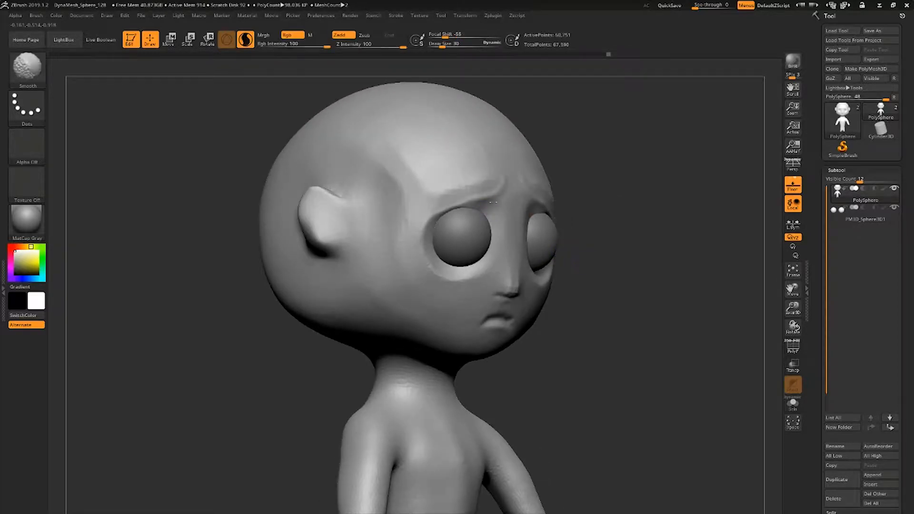
# Carve a jawline from the chin up toward the ear with the DamStandard brush.
pyautogui.moveTo(561, 288); pyautogui.dragTo(626, 291, button='right')
pyautogui.moveTo(576, 341); pyautogui.dragTo(487, 276, button='right')
pyautogui.moveTo(485, 308); pyautogui.dragTo(534, 343)
pyautogui.moveTo(488, 310); pyautogui.dragTo(405, 252)
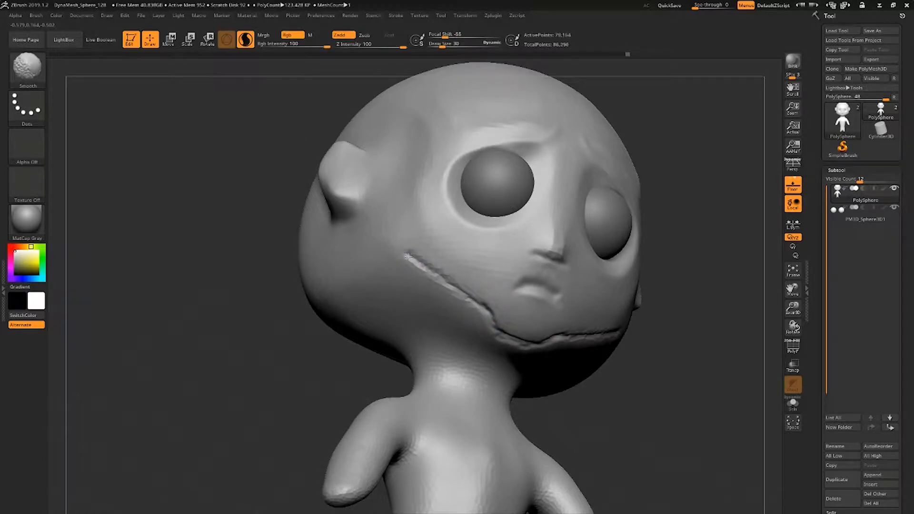
# Build up the chin with the ClayBuildup brush at draw size 52 and smooth it into the jawline.
pyautogui.press('space')
pyautogui.moveTo(439, 288)
pyautogui.mouseDown()
pyautogui.moveTo(521, 347)
pyautogui.moveTo(519, 310)
pyautogui.mouseUp()
pyautogui.press('b')
pyautogui.press('c')
pyautogui.press('b')
pyautogui.keyDown('shift'); pyautogui.moveTo(533, 328); pyautogui.dragTo(550, 324); pyautogui.keyUp('shift')
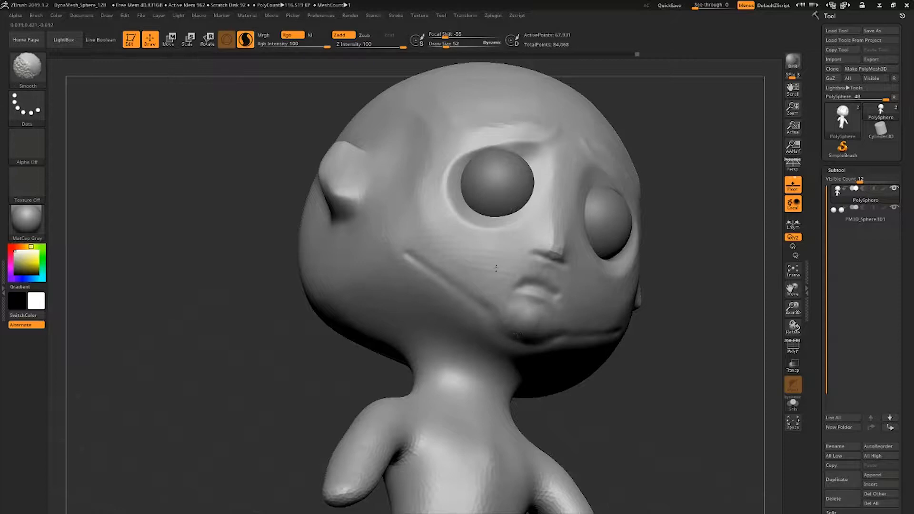
# Reshape the neck base and shoulder slope with the Move brush at draw size 110 and smooth the transition.
pyautogui.keyDown('shift'); pyautogui.moveTo(401, 191); pyautogui.dragTo(402, 305, button='right'); pyautogui.keyUp('shift')
pyautogui.keyDown('ctrl'); pyautogui.moveTo(500, 328); pyautogui.dragTo(540, 296, button='right'); pyautogui.keyUp('ctrl')
pyautogui.press('space')
pyautogui.moveTo(596, 316); pyautogui.dragTo(606, 316)
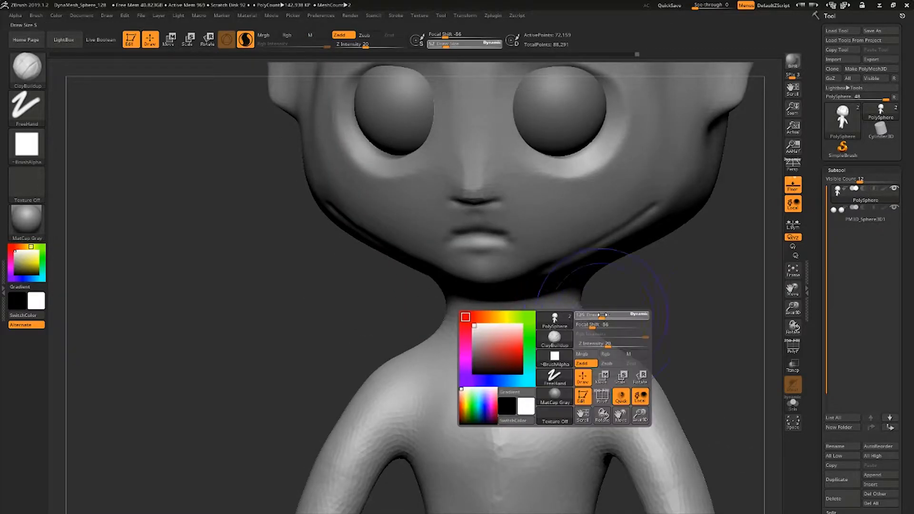
pyautogui.press('b')
pyautogui.press('m')
pyautogui.press('v')
pyautogui.moveTo(571, 305)
pyautogui.mouseDown(button='right')
pyautogui.moveTo(581, 285)
pyautogui.moveTo(526, 299)
pyautogui.moveTo(530, 289)
pyautogui.mouseUp(button='right')
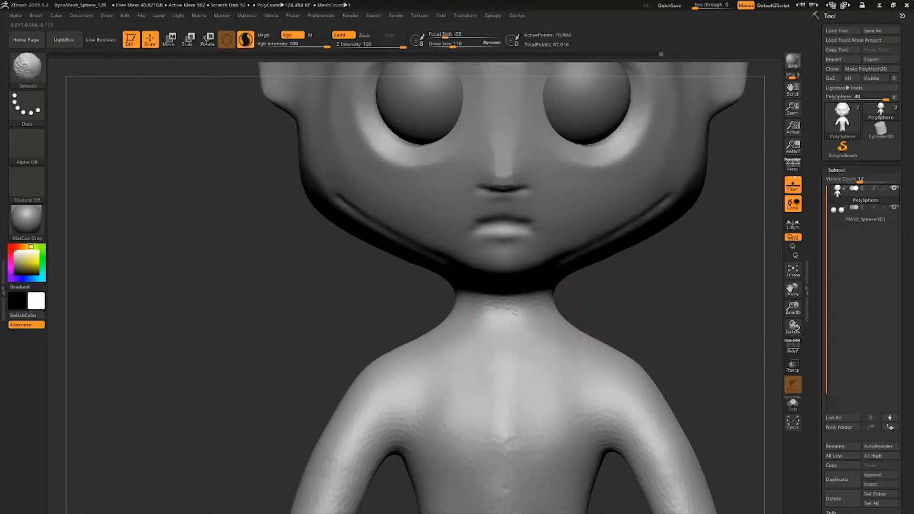
pyautogui.keyDown('shift'); pyautogui.moveTo(516, 313); pyautogui.dragTo(524, 304); pyautogui.keyUp('shift')
pyautogui.moveTo(629, 346); pyautogui.dragTo(641, 336)
# Check the overall proportions of the figure and update its DynaMesh.
pyautogui.moveTo(696, 310)
pyautogui.mouseDown(button='right')
pyautogui.moveTo(608, 262)
pyautogui.moveTo(667, 238)
pyautogui.mouseUp(button='right')
pyautogui.keyDown('ctrl'); pyautogui.moveTo(667, 238); pyautogui.dragTo(658, 305, button='right'); pyautogui.keyUp('ctrl')
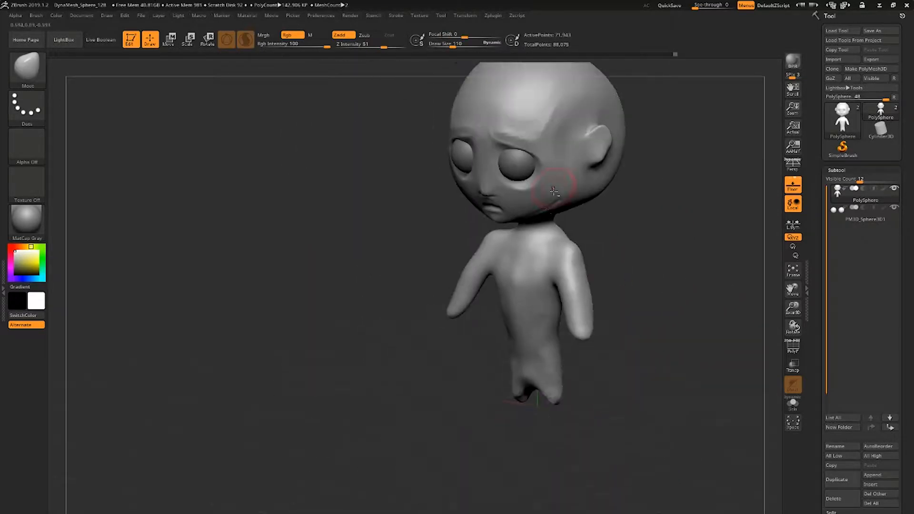
pyautogui.keyDown('shift'); pyautogui.moveTo(554, 190); pyautogui.dragTo(414, 342, button='right'); pyautogui.keyUp('shift')
pyautogui.moveTo(437, 295); pyautogui.dragTo(495, 285, button='right')
pyautogui.keyDown('ctrl'); pyautogui.moveTo(614, 267); pyautogui.dragTo(631, 286); pyautogui.keyUp('ctrl')
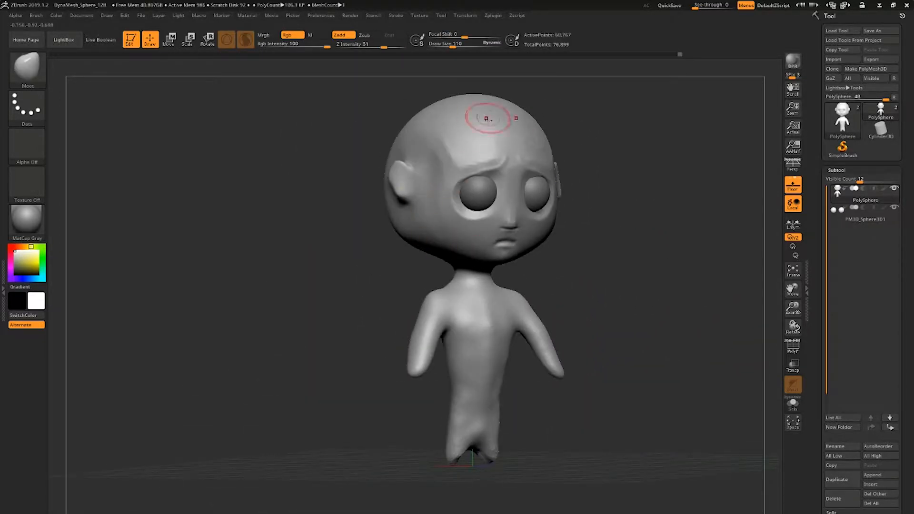
# Mask the head so only the body stays editable, and centre the move gizmo on the body.
pyautogui.moveTo(490, 116); pyautogui.dragTo(409, 128, button='right')
pyautogui.moveTo(571, 238)
pyautogui.keyDown('ctrl'); pyautogui.mouseDown(button='right')
pyautogui.moveTo(560, 203)
pyautogui.moveTo(567, 239)
pyautogui.moveTo(589, 267)
pyautogui.moveTo(599, 264)
pyautogui.mouseUp(button='right'); pyautogui.keyUp('ctrl')
pyautogui.keyDown('ctrl'); pyautogui.moveTo(597, 292); pyautogui.dragTo(376, 507); pyautogui.keyUp('ctrl')
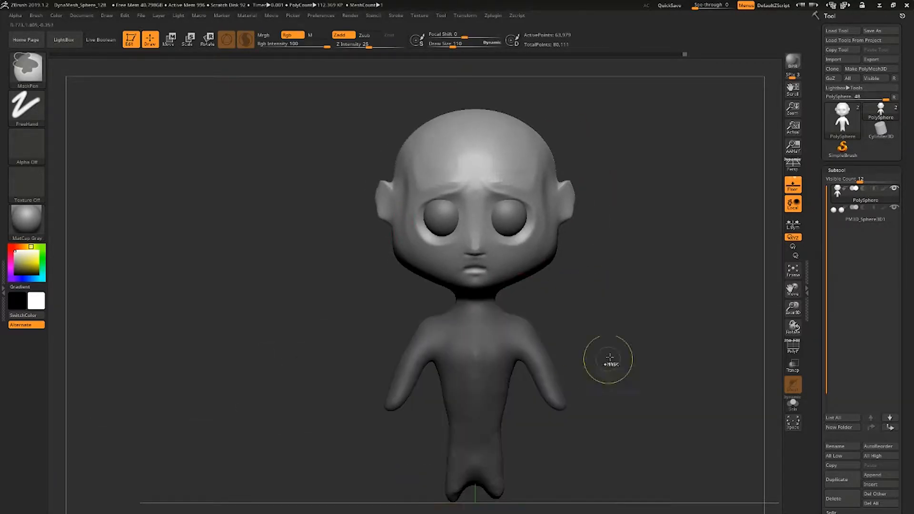
pyautogui.keyDown('ctrl'); pyautogui.click(608, 361); pyautogui.keyUp('ctrl')
pyautogui.press('w')
pyautogui.keyDown('alt'); pyautogui.click(426, 165); pyautogui.keyUp('alt')
pyautogui.press('x')
pyautogui.keyDown('alt'); pyautogui.click(422, 321); pyautogui.keyUp('alt')
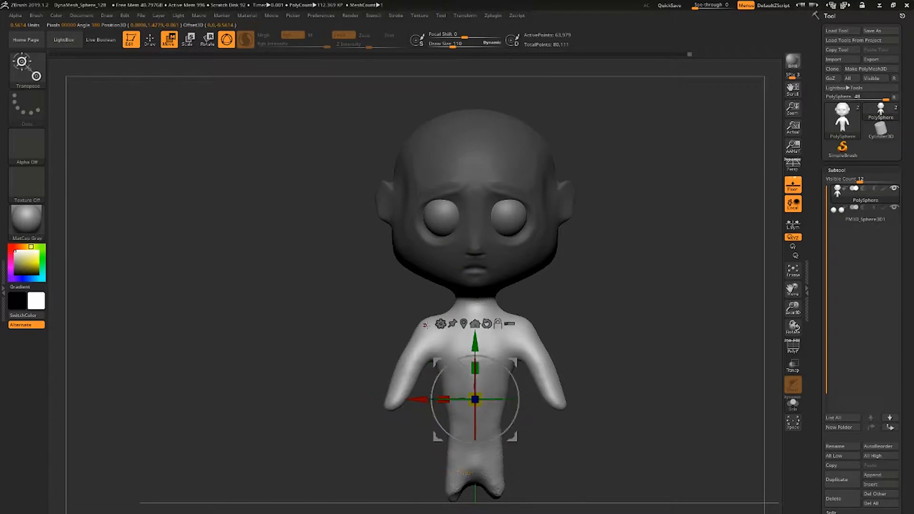
# Scale the unmasked body down slightly, raise it toward the head, and clear the mask.
pyautogui.moveTo(475, 399); pyautogui.dragTo(469, 410)
pyautogui.moveTo(479, 341); pyautogui.dragTo(479, 326)
pyautogui.moveTo(475, 384); pyautogui.dragTo(470, 392)
pyautogui.moveTo(476, 325); pyautogui.dragTo(476, 321)
pyautogui.keyDown('ctrl'); pyautogui.moveTo(554, 312); pyautogui.dragTo(563, 324); pyautogui.keyUp('ctrl')
pyautogui.press('q')
# Build up the chest and rib cage with the ClayBuildup brush at draw size 66 and smooth the forms.
pyautogui.moveTo(563, 324)
pyautogui.mouseDown(button='right')
pyautogui.moveTo(510, 312)
pyautogui.moveTo(553, 300)
pyautogui.moveTo(527, 303)
pyautogui.moveTo(539, 356)
pyautogui.mouseUp(button='right')
pyautogui.press('b')
pyautogui.press('c')
pyautogui.press('b')
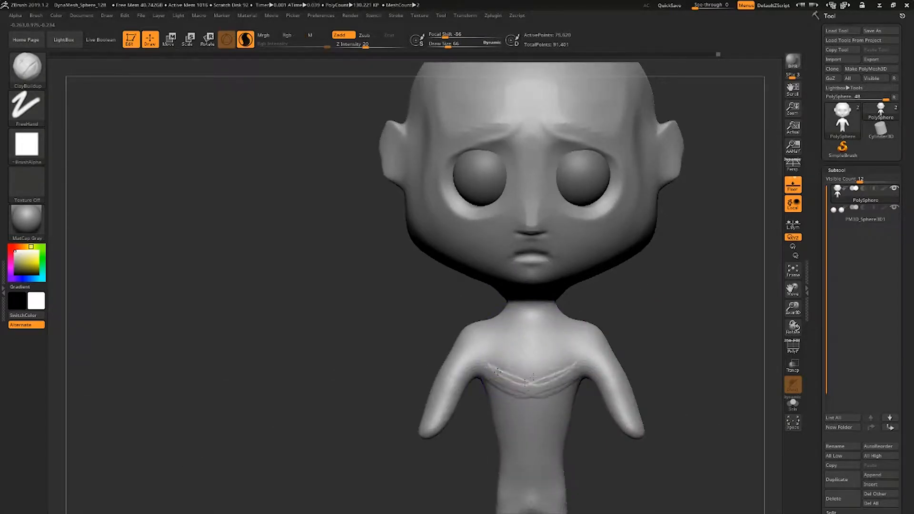
pyautogui.keyDown('shift'); pyautogui.moveTo(522, 369); pyautogui.dragTo(497, 356); pyautogui.keyUp('shift')
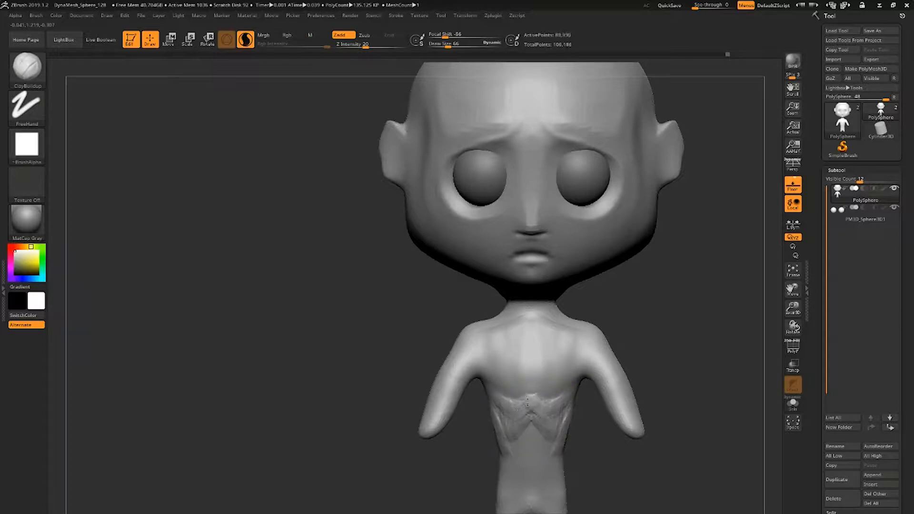
pyautogui.keyDown('shift'); pyautogui.moveTo(539, 436); pyautogui.dragTo(500, 432); pyautogui.keyUp('shift')
# Add neck muscles running down to the collarbone with the ClayBuildup brush at draw size 66.
pyautogui.moveTo(508, 353); pyautogui.dragTo(547, 347, button='right')
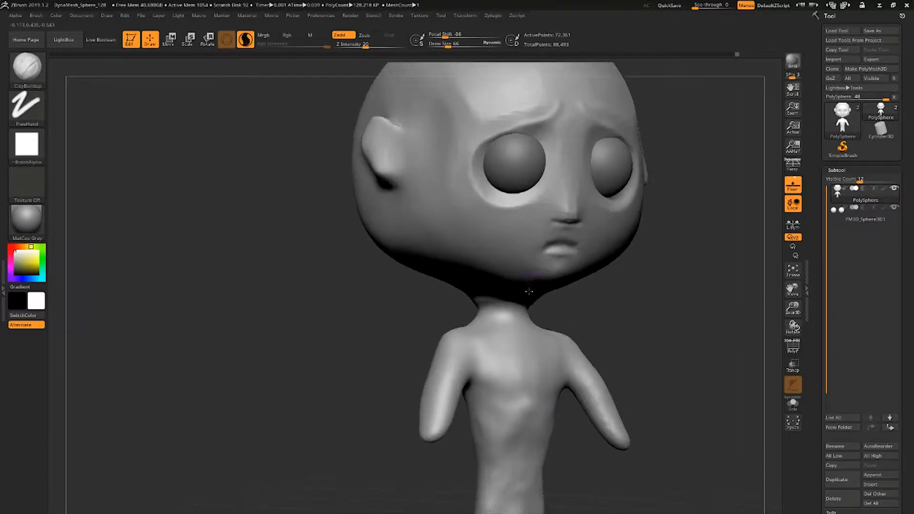
pyautogui.moveTo(505, 315)
pyautogui.keyDown('ctrl'); pyautogui.mouseDown(button='right')
pyautogui.moveTo(512, 352)
pyautogui.moveTo(514, 324)
pyautogui.mouseUp(button='right'); pyautogui.keyUp('ctrl')
pyautogui.moveTo(490, 328); pyautogui.dragTo(526, 305)
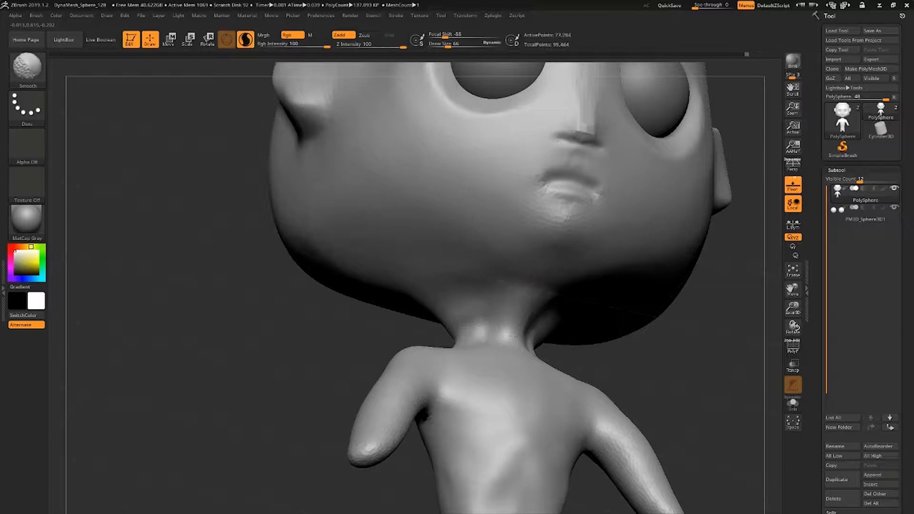
# Build up the shoulder and upper arm muscles with the ClayBuildup brush and smooth them.
pyautogui.moveTo(527, 304)
pyautogui.mouseDown(button='right')
pyautogui.moveTo(473, 347)
pyautogui.moveTo(476, 372)
pyautogui.mouseUp(button='right')
pyautogui.moveTo(476, 355); pyautogui.dragTo(470, 377)
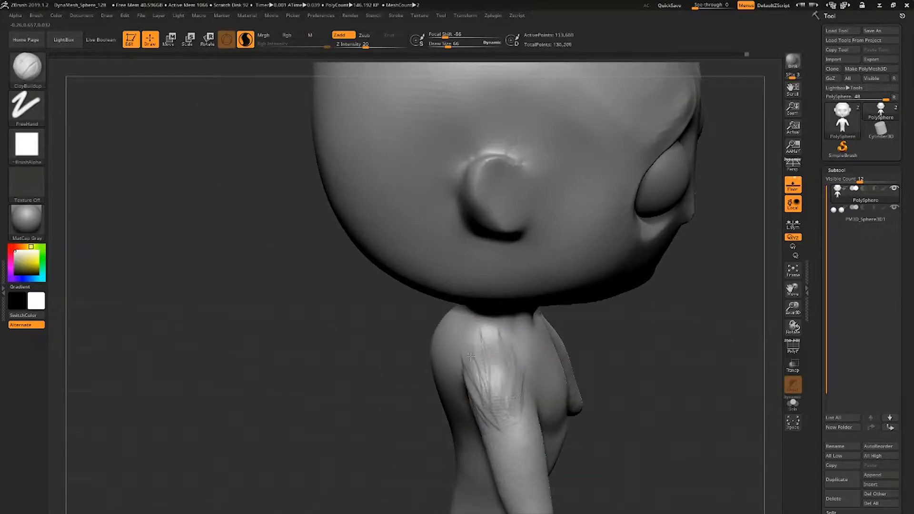
pyautogui.keyDown('shift'); pyautogui.moveTo(505, 352); pyautogui.dragTo(498, 414); pyautogui.keyUp('shift')
pyautogui.moveTo(518, 376); pyautogui.dragTo(452, 348, button='right')
pyautogui.keyDown('shift'); pyautogui.moveTo(500, 310); pyautogui.dragTo(510, 343); pyautogui.keyUp('shift')
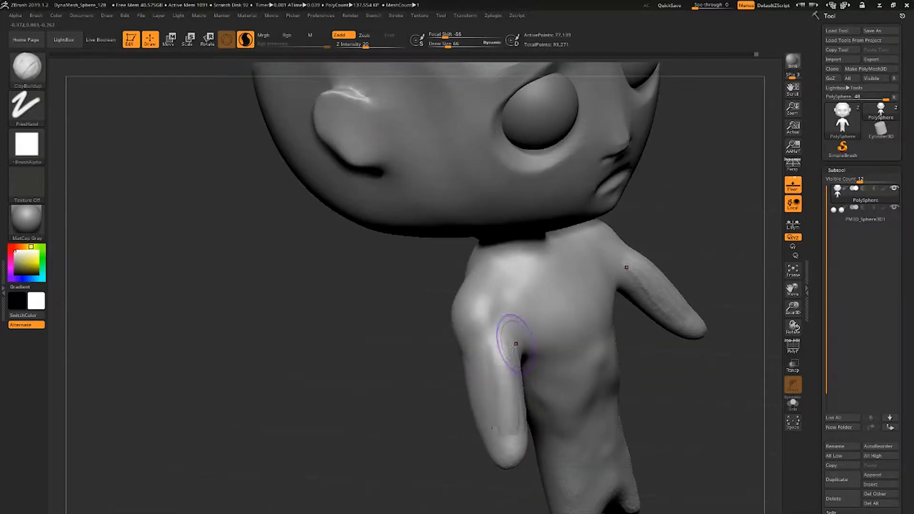
pyautogui.moveTo(476, 353); pyautogui.dragTo(496, 367, button='right')
pyautogui.keyDown('shift'); pyautogui.moveTo(501, 397); pyautogui.dragTo(494, 404); pyautogui.keyUp('shift')
# Sculpt the shoulder blades and the back of the arms, smooth them, and update the DynaMesh.
pyautogui.moveTo(494, 405)
pyautogui.mouseDown(button='right')
pyautogui.moveTo(510, 330)
pyautogui.moveTo(485, 409)
pyautogui.mouseUp(button='right')
pyautogui.moveTo(395, 295)
pyautogui.mouseDown()
pyautogui.moveTo(426, 310)
pyautogui.moveTo(409, 333)
pyautogui.mouseUp()
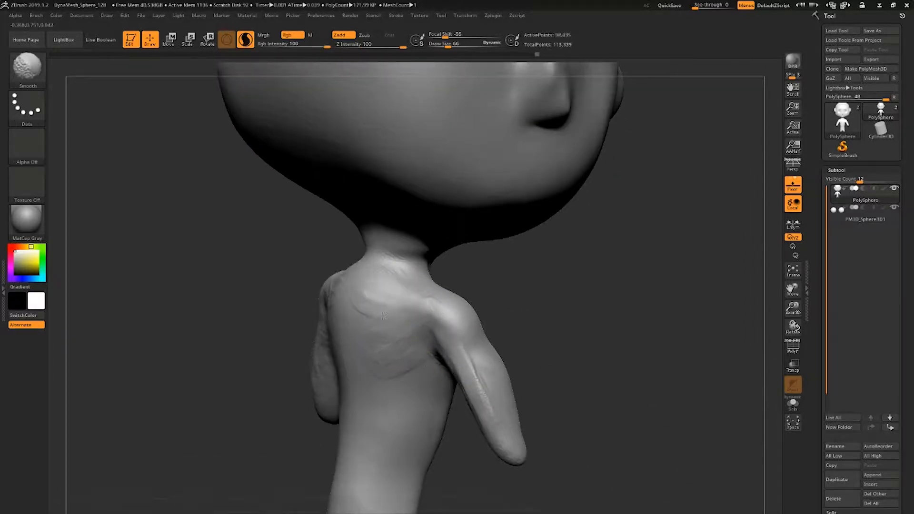
pyautogui.moveTo(485, 342); pyautogui.dragTo(447, 338, button='right')
pyautogui.keyDown('shift'); pyautogui.moveTo(462, 334); pyautogui.dragTo(476, 376); pyautogui.keyUp('shift')
pyautogui.moveTo(524, 381)
pyautogui.mouseDown(button='right')
pyautogui.moveTo(484, 399)
pyautogui.moveTo(481, 343)
pyautogui.mouseUp(button='right')
pyautogui.keyDown('shift'); pyautogui.moveTo(517, 352); pyautogui.dragTo(524, 364); pyautogui.keyUp('shift')
pyautogui.moveTo(533, 372); pyautogui.dragTo(519, 377, button='right')
pyautogui.keyDown('ctrl'); pyautogui.moveTo(571, 381); pyautogui.dragTo(595, 405); pyautogui.keyUp('ctrl')
# Pull the arm ends forward into bent forearms with the SnakeHook brush at draw size 135.
pyautogui.keyDown('alt'); pyautogui.moveTo(441, 419); pyautogui.dragTo(438, 452, button='right'); pyautogui.keyUp('alt')
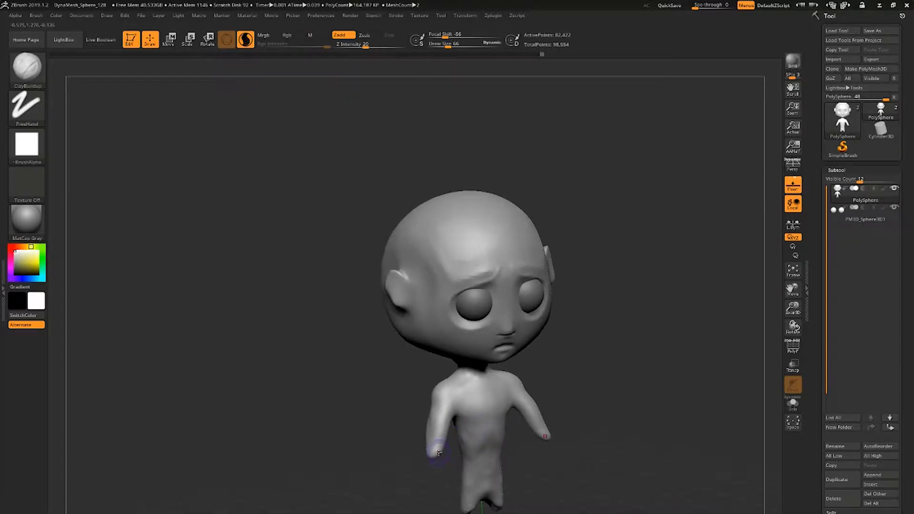
pyautogui.press('b')
pyautogui.press('s')
pyautogui.press('h')
pyautogui.press('space')
pyautogui.moveTo(443, 434); pyautogui.dragTo(450, 434)
pyautogui.moveTo(438, 457); pyautogui.dragTo(430, 486, button='right')
pyautogui.moveTo(436, 440); pyautogui.dragTo(433, 454)
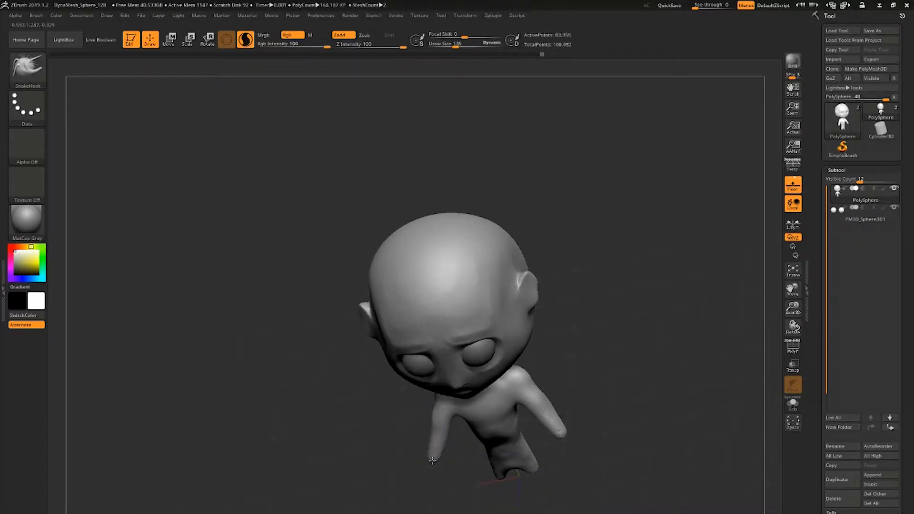
pyautogui.moveTo(390, 457); pyautogui.dragTo(442, 443, button='right')
pyautogui.keyDown('alt'); pyautogui.moveTo(505, 415); pyautogui.dragTo(510, 339, button='right'); pyautogui.keyUp('alt')
pyautogui.moveTo(437, 374); pyautogui.dragTo(483, 372)
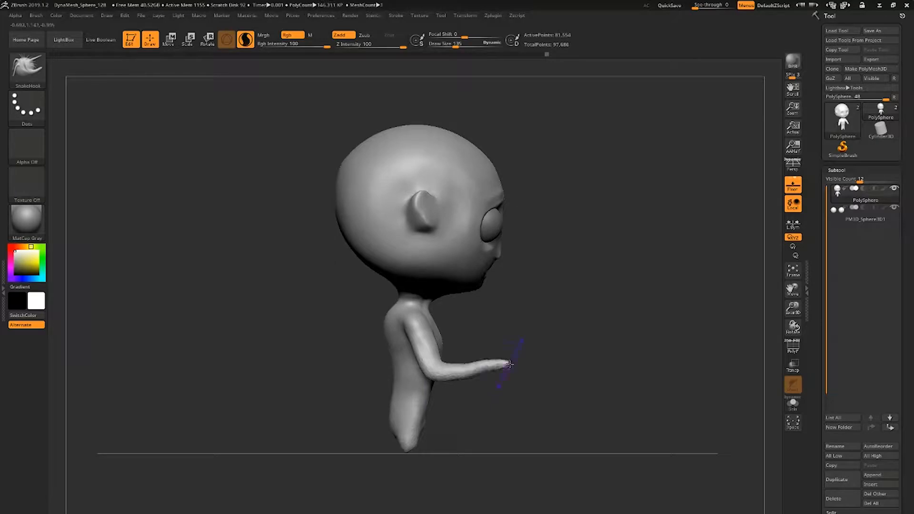
# Swell the ends of the forearms into rounded hands, updating the DynaMesh and smoothing the surface.
pyautogui.moveTo(497, 393)
pyautogui.mouseDown(button='right')
pyautogui.moveTo(504, 355)
pyautogui.moveTo(484, 414)
pyautogui.moveTo(505, 374)
pyautogui.mouseUp(button='right')
pyautogui.press('b')
pyautogui.press('h')
pyautogui.press('p')
pyautogui.moveTo(504, 374)
pyautogui.mouseDown()
pyautogui.moveTo(497, 359)
pyautogui.moveTo(498, 367)
pyautogui.mouseUp()
pyautogui.keyDown('ctrl'); pyautogui.moveTo(419, 381); pyautogui.dragTo(443, 405); pyautogui.keyUp('ctrl')
pyautogui.moveTo(476, 367)
pyautogui.mouseDown(button='right')
pyautogui.moveTo(486, 386)
pyautogui.moveTo(507, 363)
pyautogui.moveTo(538, 357)
pyautogui.mouseUp(button='right')
pyautogui.moveTo(638, 381)
pyautogui.keyDown('shift'); pyautogui.mouseDown()
pyautogui.moveTo(566, 355)
pyautogui.moveTo(573, 370)
pyautogui.moveTo(608, 365)
pyautogui.mouseUp(); pyautogui.keyUp('shift')
# Reshape the rounded hand and wrist at draw size 135 and update the DynaMesh.
pyautogui.moveTo(608, 365)
pyautogui.mouseDown(button='right')
pyautogui.moveTo(555, 359)
pyautogui.moveTo(451, 243)
pyautogui.moveTo(432, 316)
pyautogui.moveTo(460, 355)
pyautogui.mouseUp(button='right')
pyautogui.press('b')
pyautogui.press('s')
pyautogui.press('h')
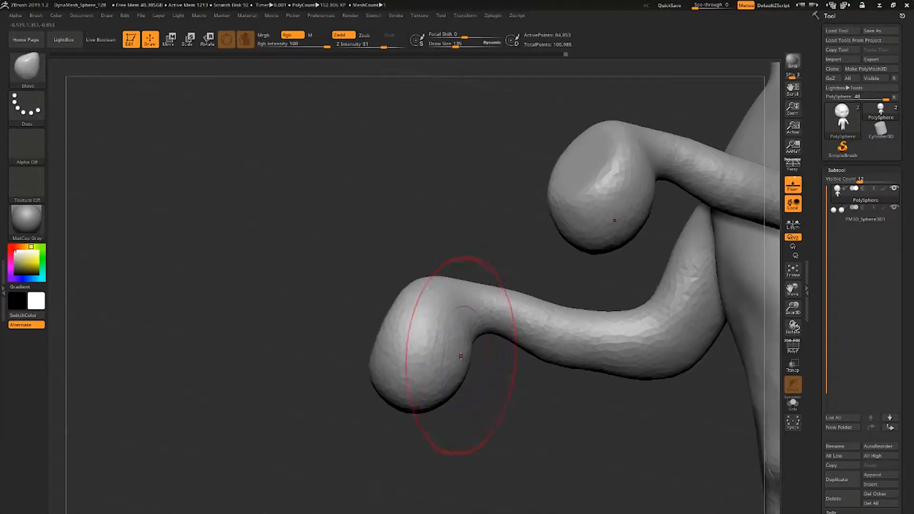
pyautogui.moveTo(460, 355); pyautogui.dragTo(411, 355)
pyautogui.keyDown('ctrl'); pyautogui.moveTo(305, 410); pyautogui.dragTo(333, 438); pyautogui.keyUp('ctrl')
pyautogui.moveTo(333, 429)
pyautogui.mouseDown(button='right')
pyautogui.moveTo(376, 404)
pyautogui.moveTo(429, 414)
pyautogui.moveTo(461, 457)
pyautogui.moveTo(411, 363)
pyautogui.moveTo(437, 367)
pyautogui.moveTo(457, 337)
pyautogui.mouseUp(button='right')
pyautogui.keyDown('ctrl'); pyautogui.moveTo(305, 410); pyautogui.dragTo(334, 438); pyautogui.keyUp('ctrl')
# Pull a small thumb out of the hand with the SnakeHook brush and thicken it with the Inflat brush.
pyautogui.press('space')
pyautogui.moveTo(444, 339); pyautogui.dragTo(432, 339)
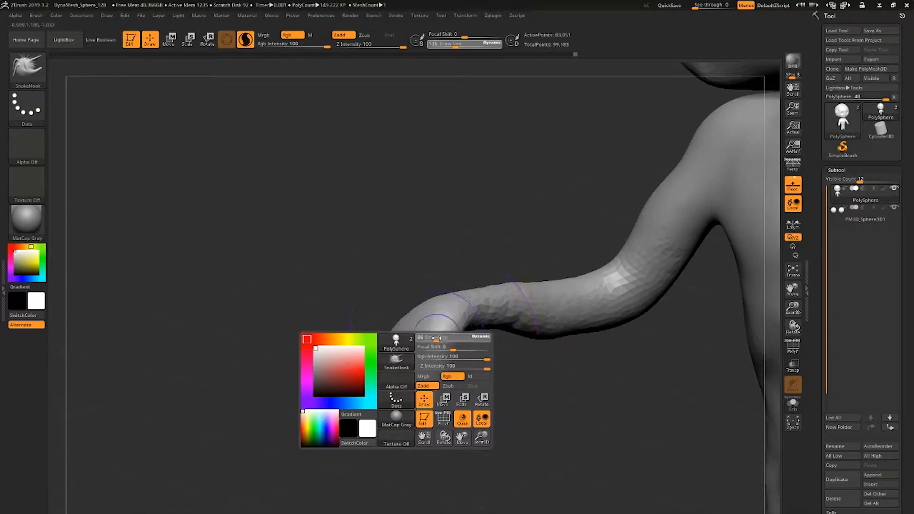
pyautogui.moveTo(433, 338); pyautogui.dragTo(412, 323, button='right')
pyautogui.moveTo(444, 373)
pyautogui.mouseDown(button='right')
pyautogui.moveTo(469, 373)
pyautogui.moveTo(442, 376)
pyautogui.mouseUp(button='right')
pyautogui.press('b')
pyautogui.press('i')
pyautogui.press('n')
pyautogui.moveTo(443, 376); pyautogui.dragTo(448, 391)
# Build up the forearm and elbow with the ClayBuildup brush at draw size 46, smooth them, and update the DynaMesh.
pyautogui.moveTo(448, 391)
pyautogui.mouseDown(button='right')
pyautogui.moveTo(469, 381)
pyautogui.moveTo(448, 333)
pyautogui.mouseUp(button='right')
pyautogui.moveTo(448, 333)
pyautogui.keyDown('ctrl'); pyautogui.mouseDown(button='right')
pyautogui.moveTo(431, 290)
pyautogui.moveTo(451, 329)
pyautogui.moveTo(416, 351)
pyautogui.moveTo(419, 315)
pyautogui.mouseUp(button='right'); pyautogui.keyUp('ctrl')
pyautogui.press('b')
pyautogui.press('c')
pyautogui.press('b')
pyautogui.moveTo(419, 316); pyautogui.dragTo(429, 355)
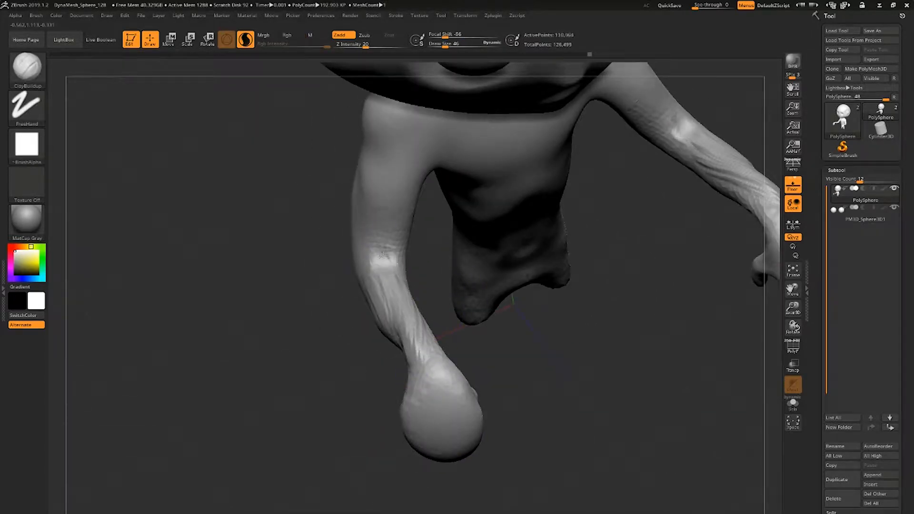
pyautogui.keyDown('shift'); pyautogui.moveTo(383, 256); pyautogui.dragTo(414, 329); pyautogui.keyUp('shift')
pyautogui.keyDown('ctrl'); pyautogui.moveTo(267, 334); pyautogui.dragTo(295, 362); pyautogui.keyUp('ctrl')
# Add muscle volume around the underside of the forearm with ClayBuildup and smooth it into the elbow and wrist.
pyautogui.moveTo(413, 328); pyautogui.dragTo(486, 306, button='right')
pyautogui.moveTo(493, 304); pyautogui.dragTo(443, 295)
pyautogui.moveTo(443, 295); pyautogui.dragTo(452, 210, button='right')
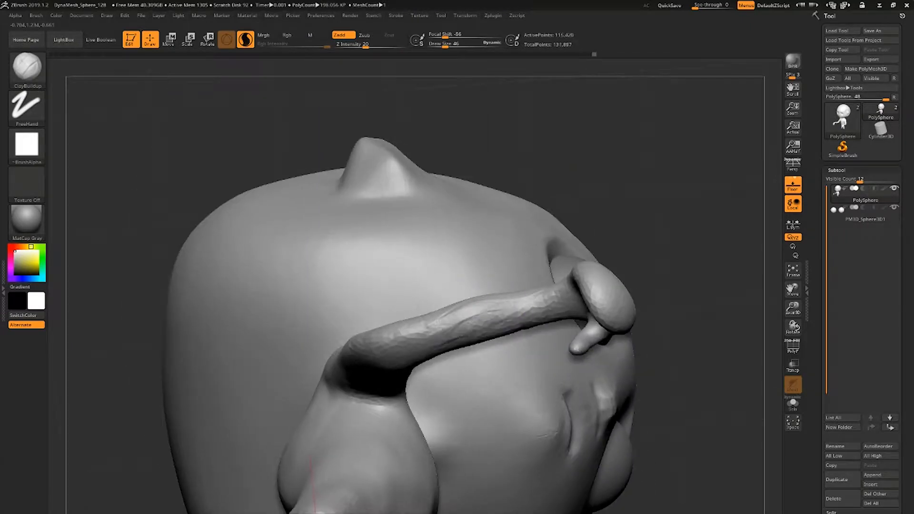
pyautogui.moveTo(488, 301); pyautogui.dragTo(459, 297, button='right')
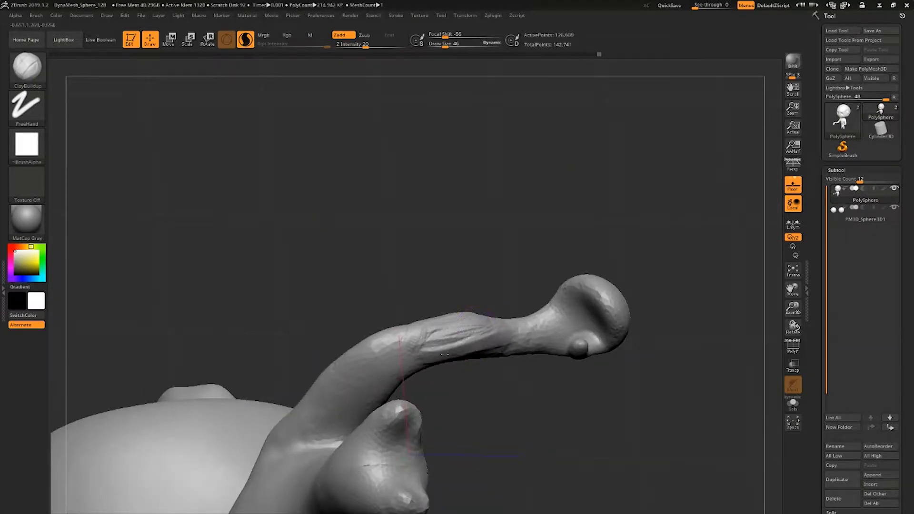
pyautogui.moveTo(482, 355); pyautogui.dragTo(496, 333, button='right')
pyautogui.keyDown('shift'); pyautogui.moveTo(495, 350); pyautogui.dragTo(466, 320); pyautogui.keyUp('shift')
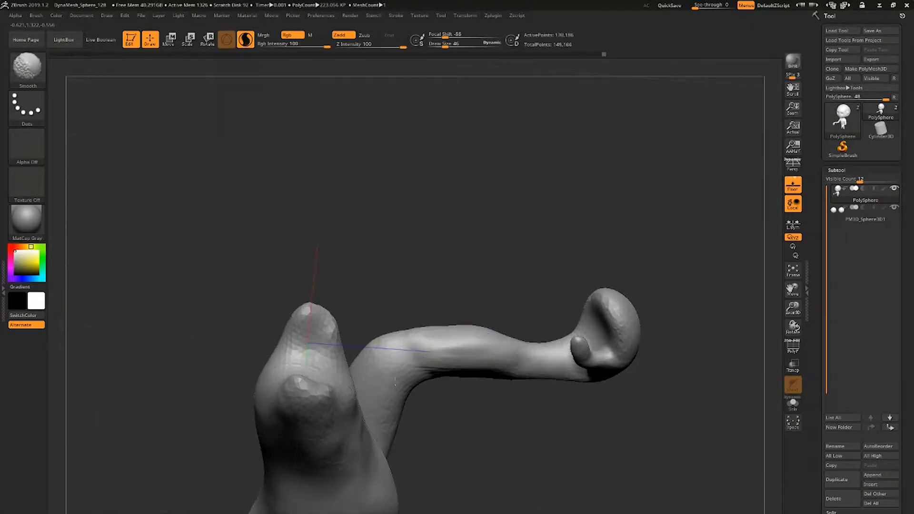
pyautogui.moveTo(395, 382); pyautogui.dragTo(484, 249, button='right')
pyautogui.keyDown('shift'); pyautogui.moveTo(485, 249); pyautogui.dragTo(430, 308); pyautogui.keyUp('shift')
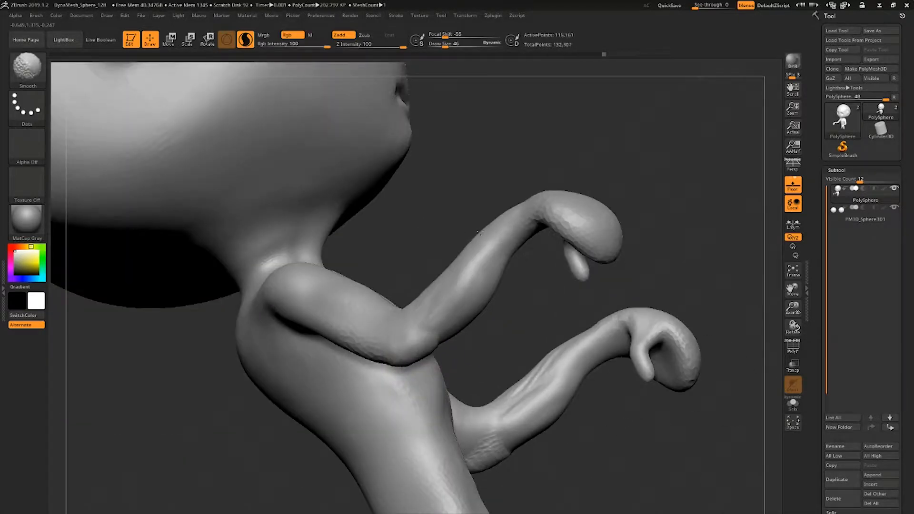
# QuickSave the project and turn on perspective view.
pyautogui.moveTo(571, 340)
pyautogui.mouseDown(button='right')
pyautogui.moveTo(581, 351)
pyautogui.moveTo(597, 228)
pyautogui.mouseUp(button='right')
pyautogui.click(656, 4)
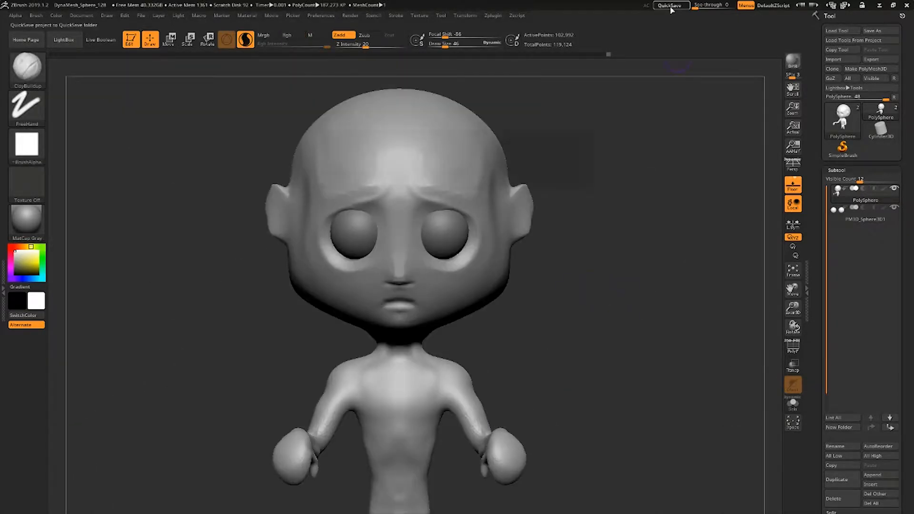
pyautogui.moveTo(457, 143)
pyautogui.keyDown('shift'); pyautogui.mouseDown()
pyautogui.moveTo(438, 163)
pyautogui.moveTo(471, 156)
pyautogui.moveTo(444, 134)
pyautogui.mouseUp(); pyautogui.keyUp('shift')
pyautogui.press('space')
pyautogui.moveTo(627, 272); pyautogui.dragTo(619, 143, button='right')
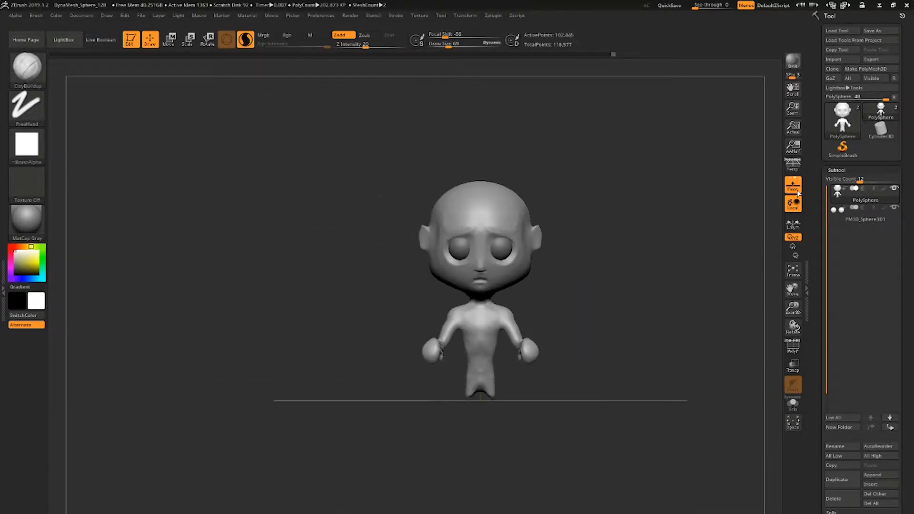
pyautogui.click(793, 165)
# Pull the leg stubs downward into longer legs with the SnakeHook brush at draw size 135.
pyautogui.moveTo(667, 214); pyautogui.dragTo(619, 229, button='right')
pyautogui.moveTo(635, 285)
pyautogui.keyDown('ctrl'); pyautogui.mouseDown(button='right')
pyautogui.moveTo(588, 237)
pyautogui.moveTo(627, 245)
pyautogui.mouseUp(button='right'); pyautogui.keyUp('ctrl')
pyautogui.keyDown('alt'); pyautogui.moveTo(628, 245); pyautogui.dragTo(635, 167, button='right'); pyautogui.keyUp('alt')
pyautogui.press('space')
pyautogui.moveTo(485, 300)
pyautogui.mouseDown()
pyautogui.moveTo(496, 300)
pyautogui.moveTo(456, 366)
pyautogui.mouseUp()
pyautogui.press('b')
pyautogui.press('s')
pyautogui.press('h')
pyautogui.moveTo(481, 305); pyautogui.dragTo(577, 300, button='right')
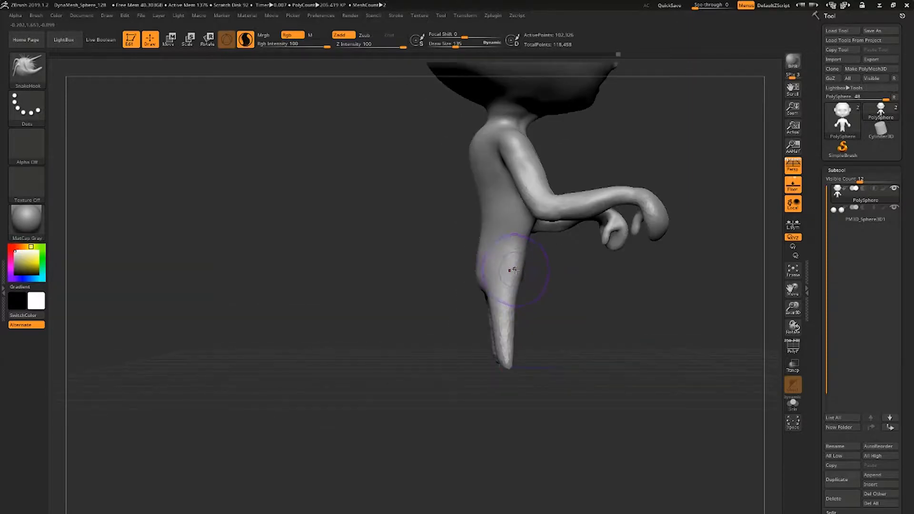
# Push the hips and thighs forward and lengthen the legs with SnakeHook at draw size 237, updating the DynaMesh.
pyautogui.press('space')
pyautogui.moveTo(477, 310); pyautogui.dragTo(485, 309)
pyautogui.moveTo(496, 276); pyautogui.dragTo(481, 281)
pyautogui.keyDown('ctrl'); pyautogui.moveTo(391, 267); pyautogui.dragTo(414, 291); pyautogui.keyUp('ctrl')
pyautogui.moveTo(414, 290); pyautogui.dragTo(391, 304, button='right')
pyautogui.moveTo(518, 271); pyautogui.dragTo(530, 275)
pyautogui.moveTo(510, 355); pyautogui.dragTo(497, 394)
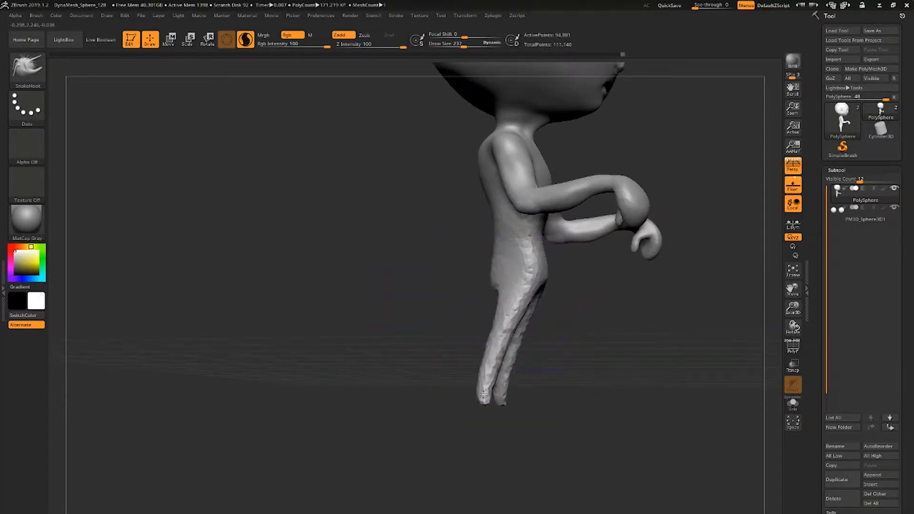
pyautogui.keyDown('ctrl'); pyautogui.moveTo(410, 343); pyautogui.dragTo(428, 366); pyautogui.keyUp('ctrl')
# Extend the lower ends of the legs further down with the SnakeHook brush and update the DynaMesh.
pyautogui.keyDown('alt'); pyautogui.moveTo(529, 409); pyautogui.dragTo(505, 290, button='right'); pyautogui.keyUp('alt')
pyautogui.press('space')
pyautogui.keyDown('alt'); pyautogui.moveTo(590, 266); pyautogui.dragTo(562, 342, button='right'); pyautogui.keyUp('alt')
pyautogui.moveTo(468, 361); pyautogui.dragTo(470, 378)
pyautogui.keyDown('ctrl'); pyautogui.moveTo(381, 305); pyautogui.dragTo(405, 328); pyautogui.keyUp('ctrl')
# Thicken the legs from hip to shin with the Inflat brush at draw size 237 and smooth them.
pyautogui.press('b')
pyautogui.press('i')
pyautogui.press('n')
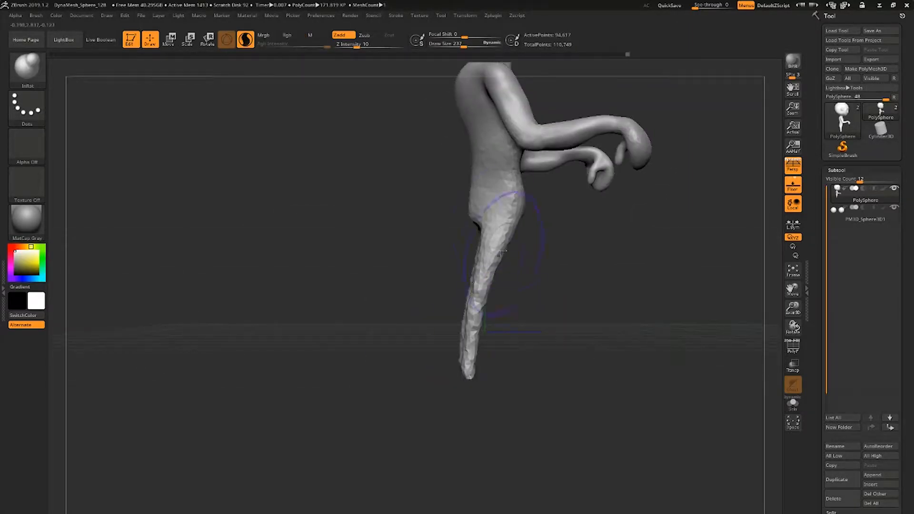
pyautogui.moveTo(505, 202); pyautogui.dragTo(476, 323)
pyautogui.moveTo(562, 304); pyautogui.dragTo(639, 295, button='right')
pyautogui.keyDown('shift'); pyautogui.moveTo(512, 248); pyautogui.dragTo(502, 352); pyautogui.keyUp('shift')
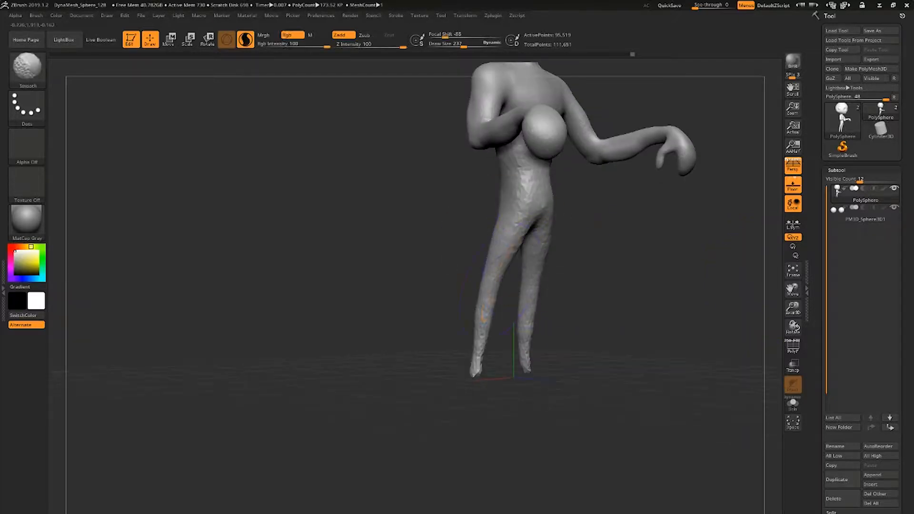
# Inflate the thighs with the Inflat brush at draw size 115 and adjust the leg profile with Move at draw size 244.
pyautogui.press('space')
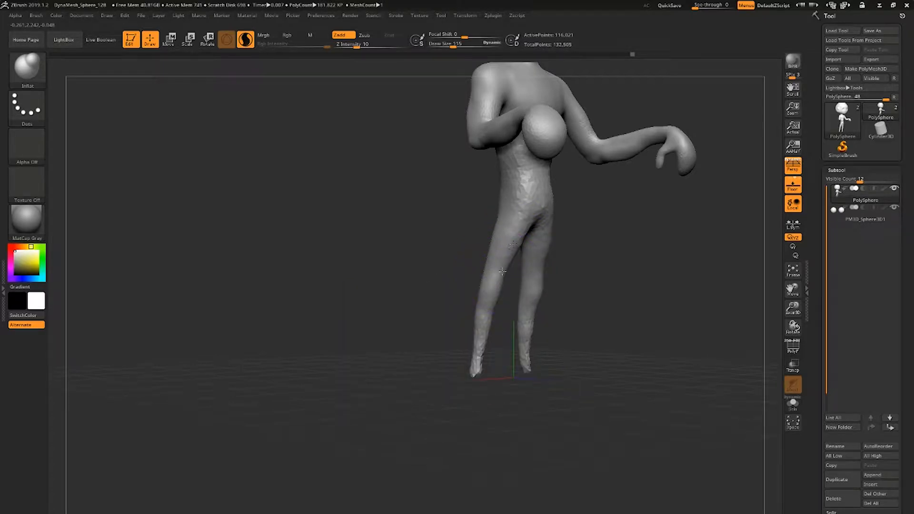
pyautogui.moveTo(502, 271); pyautogui.dragTo(528, 248)
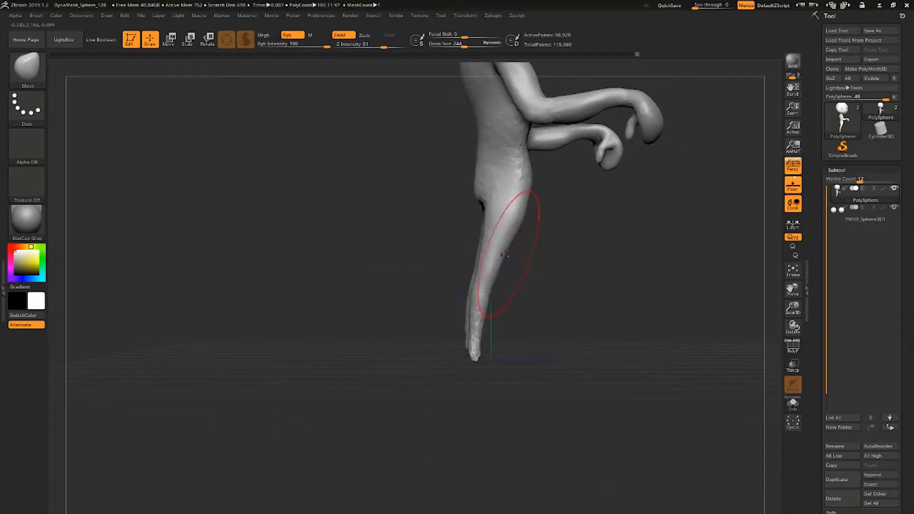
pyautogui.moveTo(506, 254); pyautogui.dragTo(514, 281)
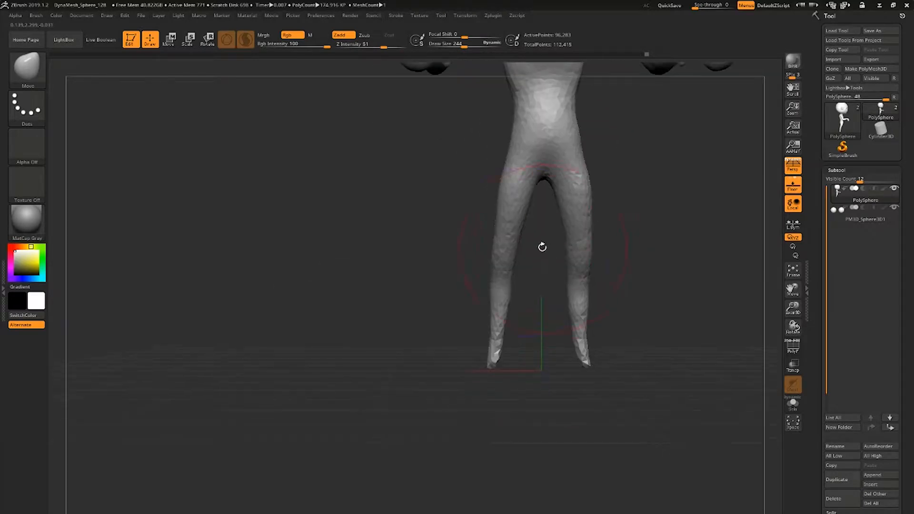
# Build up the pelvis and upper thighs with the ClayBuildup brush at draw size 72 and Z Intensity 4.
pyautogui.press('b')
pyautogui.press('c')
pyautogui.press('b')
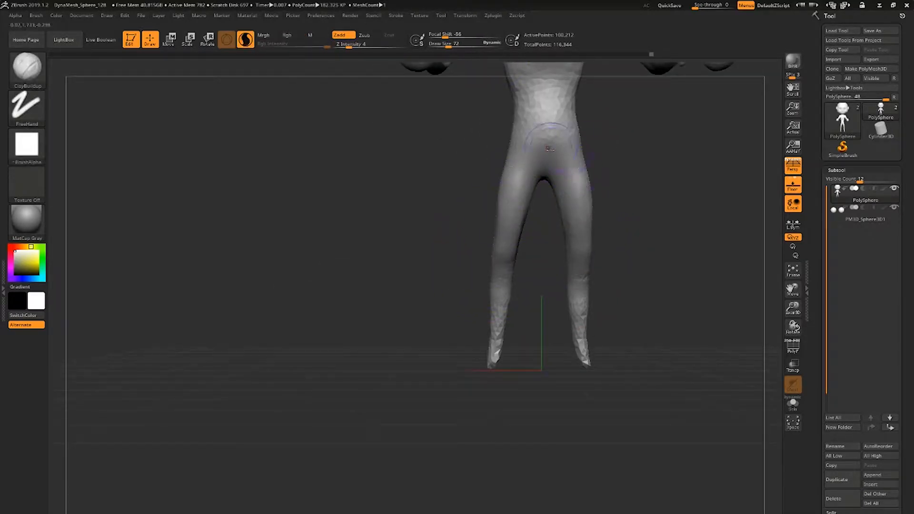
pyautogui.moveTo(558, 127)
pyautogui.mouseDown()
pyautogui.moveTo(545, 151)
pyautogui.moveTo(511, 174)
pyautogui.mouseUp()
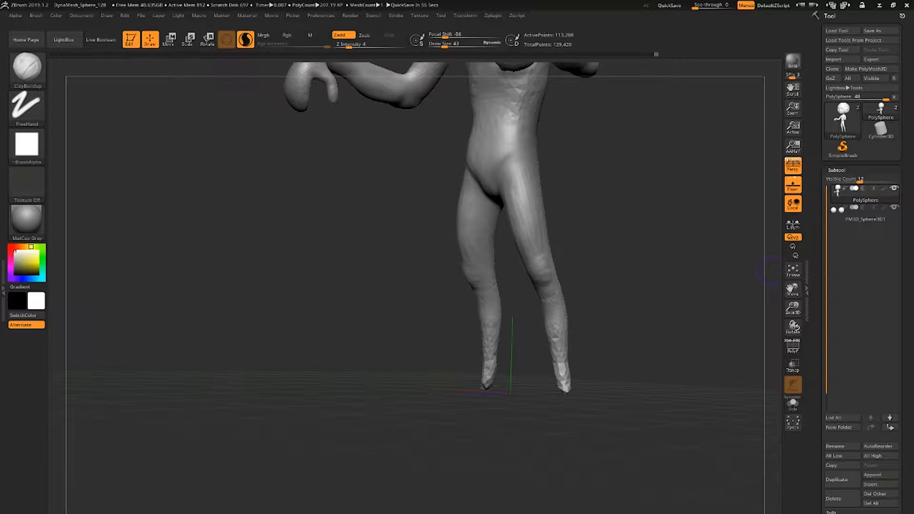
# Build up the spine, upper back and back of the neck with ClayBuildup at draw size 73, smoothing the upper back.
pyautogui.moveTo(609, 216); pyautogui.dragTo(551, 265)
pyautogui.moveTo(565, 165); pyautogui.dragTo(578, 183)
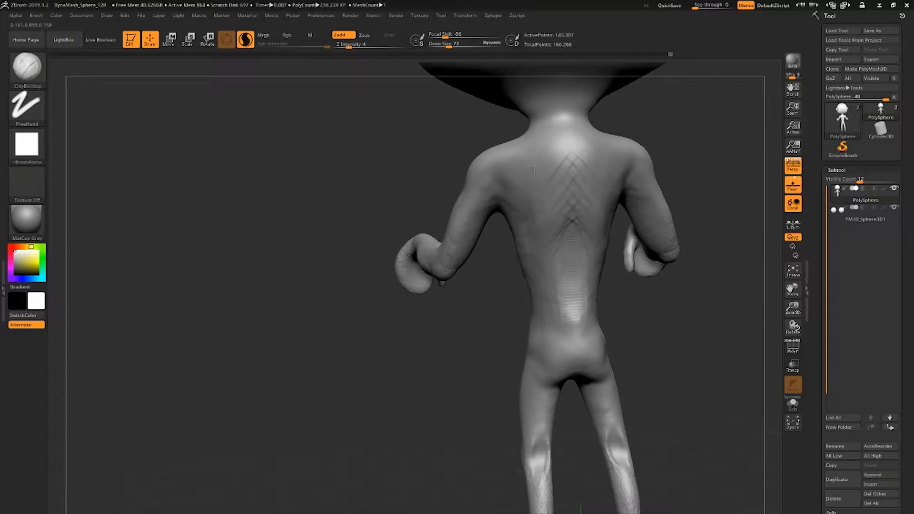
pyautogui.keyDown('shift'); pyautogui.moveTo(558, 161); pyautogui.dragTo(557, 131); pyautogui.keyUp('shift')
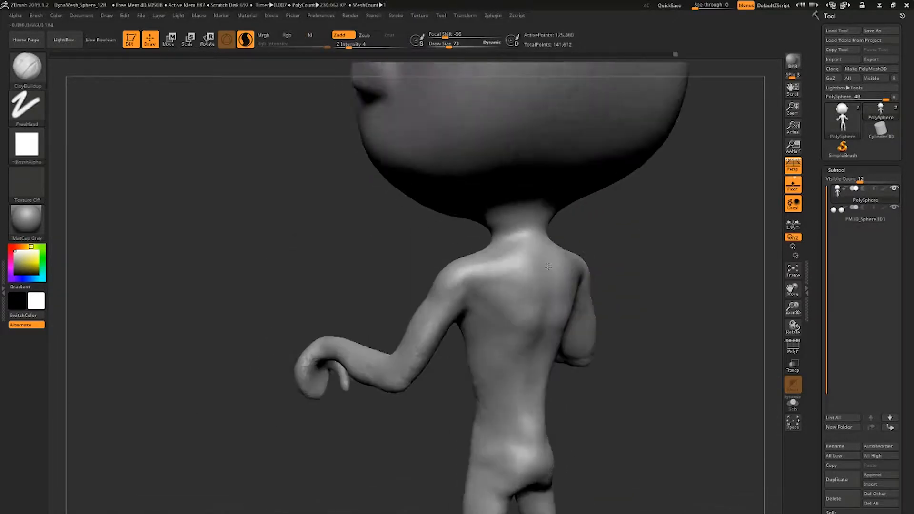
pyautogui.moveTo(526, 259); pyautogui.dragTo(513, 312)
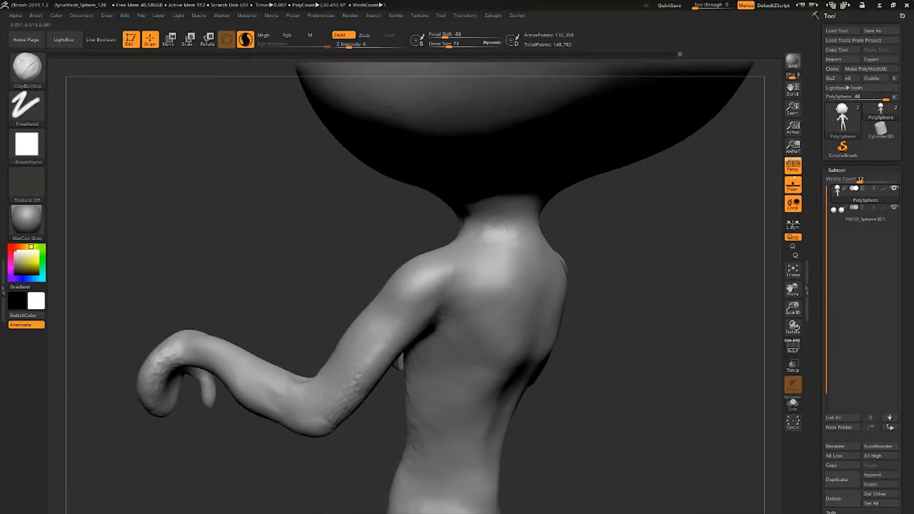
pyautogui.moveTo(509, 227); pyautogui.dragTo(511, 248)
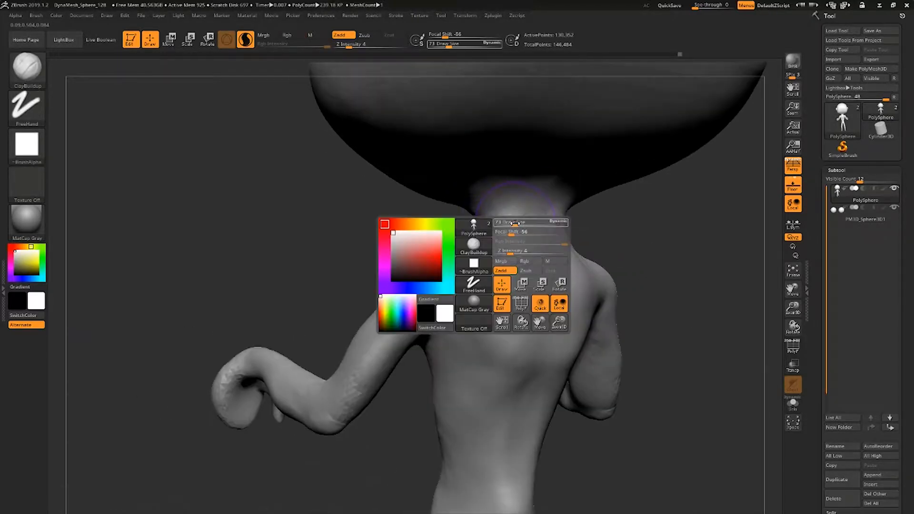
# Build up the shoulders, upper arms and armpits with ClayBuildup at draw sizes 40 and 30.
pyautogui.moveTo(529, 205); pyautogui.dragTo(529, 257)
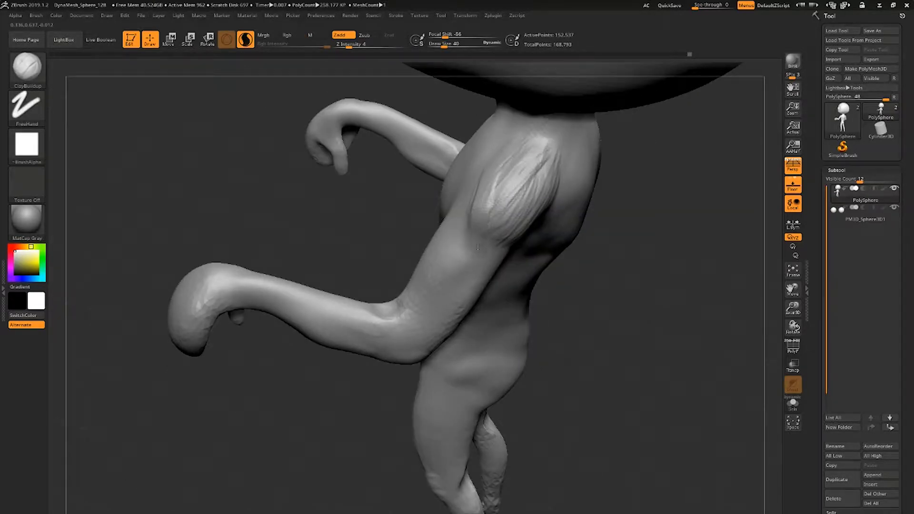
pyautogui.moveTo(478, 247); pyautogui.dragTo(553, 160)
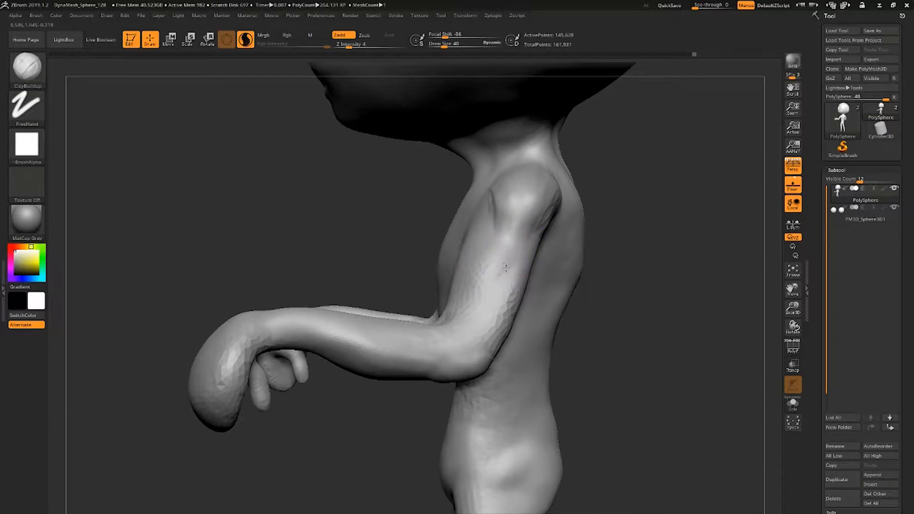
pyautogui.moveTo(526, 247); pyautogui.dragTo(502, 280)
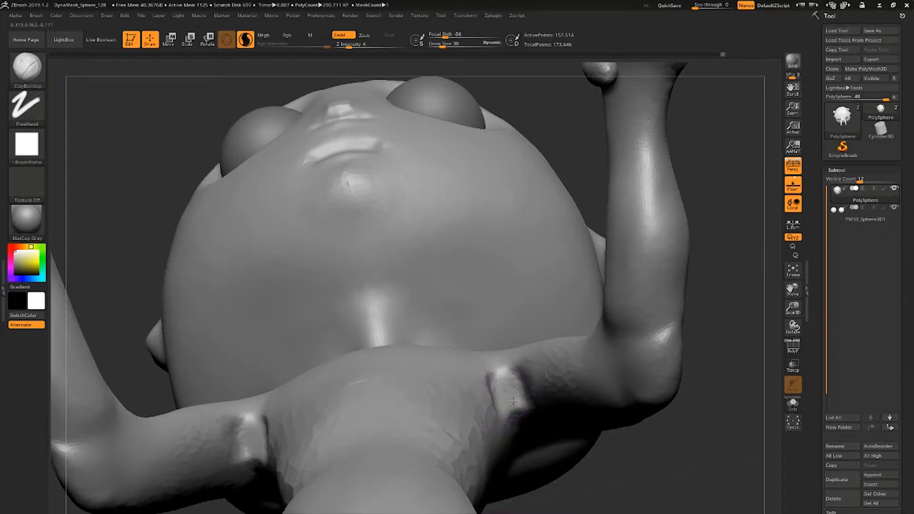
pyautogui.moveTo(514, 401); pyautogui.dragTo(508, 387)
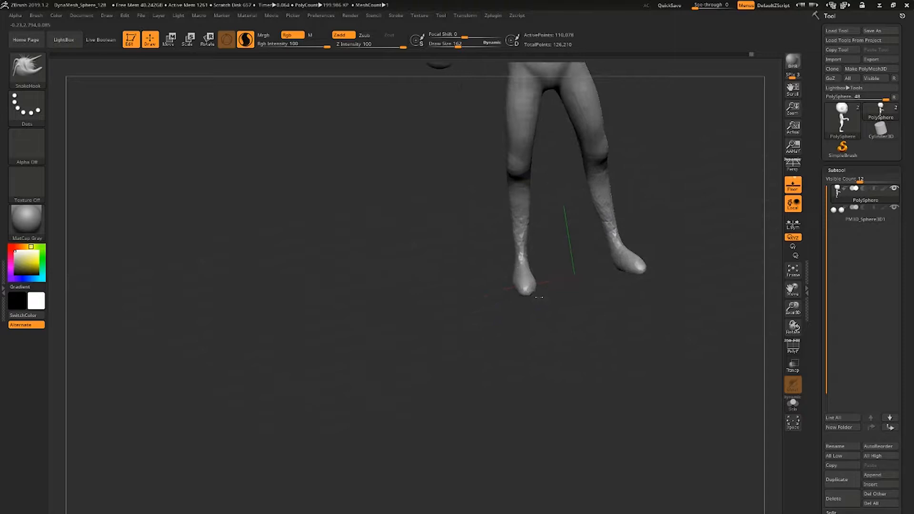
# Pull the feet forward with SnakeHook, reducing the draw size to 80, and clip their soles flat with ClipCurve.
pyautogui.moveTo(539, 297)
pyautogui.mouseDown()
pyautogui.moveTo(532, 278)
pyautogui.moveTo(542, 257)
pyautogui.moveTo(528, 277)
pyautogui.mouseUp()
pyautogui.press('space')
pyautogui.moveTo(537, 280); pyautogui.dragTo(546, 281)
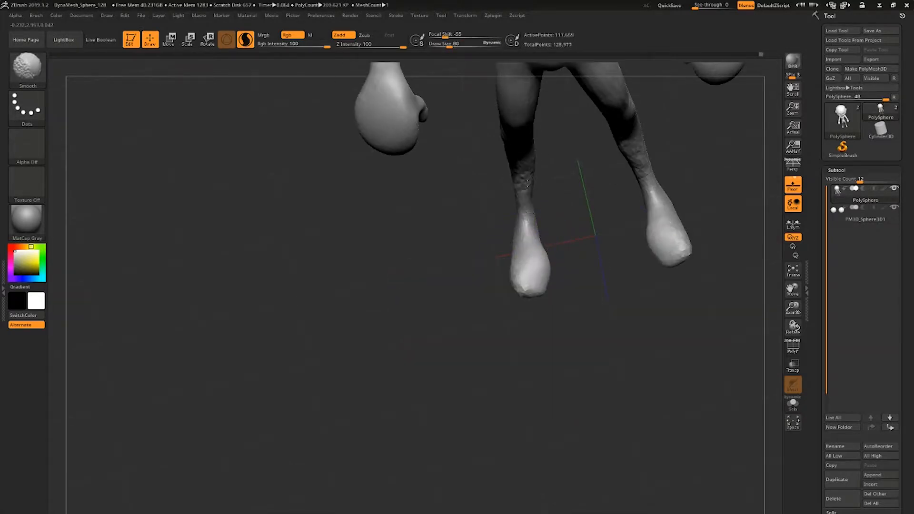
pyautogui.moveTo(571, 160); pyautogui.dragTo(579, 210)
pyautogui.moveTo(724, 250)
pyautogui.keyDown('ctrl'); pyautogui.keyDown('shift'); pyautogui.mouseDown()
pyautogui.moveTo(407, 249)
pyautogui.moveTo(422, 256)
pyautogui.mouseUp(); pyautogui.keyUp('shift'); pyautogui.keyUp('ctrl')
pyautogui.moveTo(428, 286)
pyautogui.mouseDown()
pyautogui.moveTo(466, 305)
pyautogui.moveTo(442, 295)
pyautogui.mouseUp()
# Build up the feet and ankles with ClayBuildup at draw size 21.
pyautogui.press('b')
pyautogui.press('c')
pyautogui.press('b')
pyautogui.moveTo(528, 267)
pyautogui.mouseDown()
pyautogui.moveTo(537, 206)
pyautogui.moveTo(521, 253)
pyautogui.mouseUp()
pyautogui.press('space')
pyautogui.moveTo(534, 266); pyautogui.dragTo(526, 265)
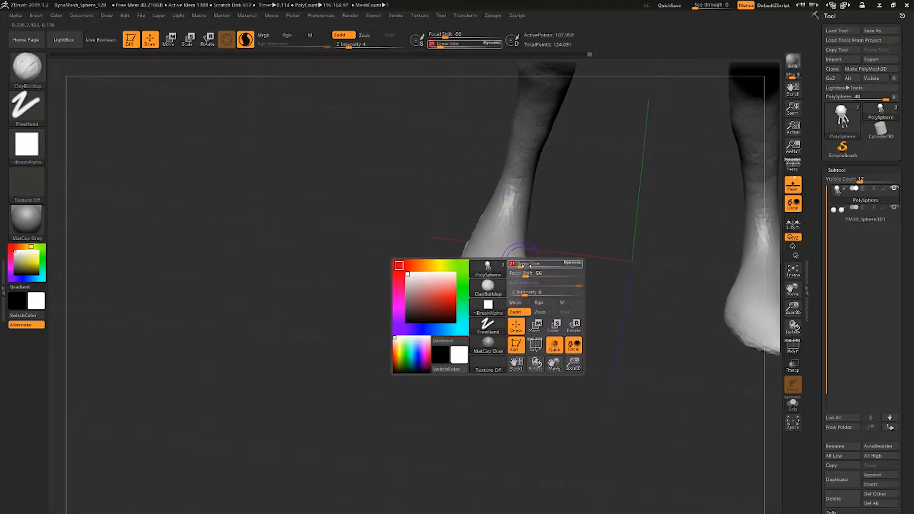
pyautogui.moveTo(558, 328); pyautogui.dragTo(533, 310)
pyautogui.moveTo(516, 294)
pyautogui.mouseDown()
pyautogui.moveTo(503, 303)
pyautogui.moveTo(499, 291)
pyautogui.mouseUp()
pyautogui.moveTo(538, 367); pyautogui.dragTo(538, 286)
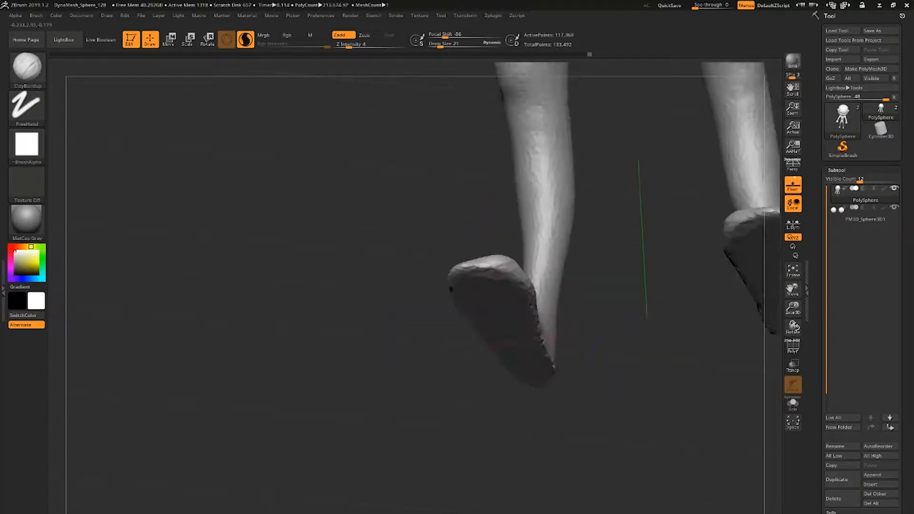
# Update the DynaMesh and refine the shape of the feet and ankles with ClayBuildup.
pyautogui.keyDown('ctrl'); pyautogui.moveTo(381, 333); pyautogui.dragTo(409, 362); pyautogui.keyUp('ctrl')
pyautogui.moveTo(410, 334); pyautogui.dragTo(428, 419)
pyautogui.moveTo(496, 300); pyautogui.dragTo(508, 275)
pyautogui.moveTo(429, 286); pyautogui.dragTo(410, 305)
pyautogui.moveTo(582, 176); pyautogui.dragTo(584, 209)
pyautogui.keyDown('ctrl'); pyautogui.moveTo(381, 334); pyautogui.dragTo(409, 362); pyautogui.keyUp('ctrl')
pyautogui.moveTo(409, 305); pyautogui.dragTo(533, 314)
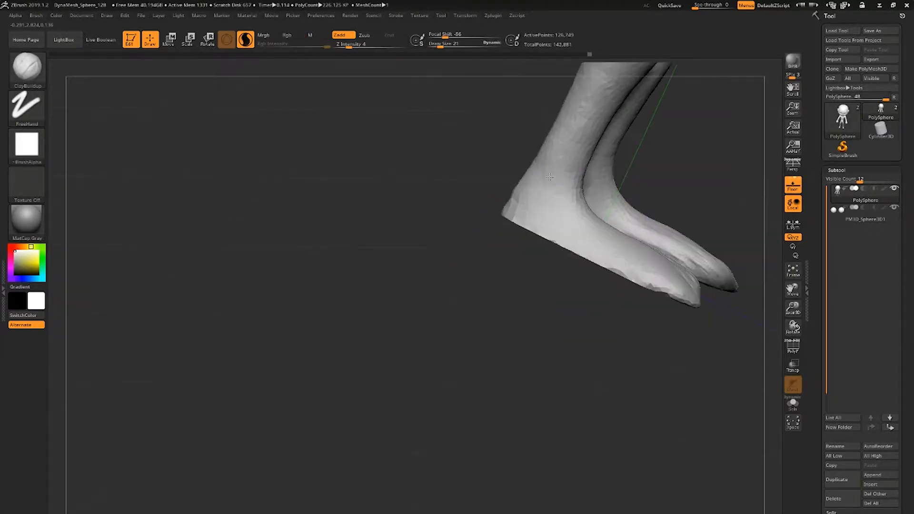
# Smooth the ankles and lower shins, then update the DynaMesh.
pyautogui.keyDown('shift'); pyautogui.moveTo(557, 154); pyautogui.dragTo(552, 187); pyautogui.keyUp('shift')
pyautogui.moveTo(652, 162)
pyautogui.mouseDown()
pyautogui.moveTo(618, 184)
pyautogui.moveTo(591, 157)
pyautogui.mouseUp()
pyautogui.keyDown('ctrl'); pyautogui.moveTo(381, 333); pyautogui.dragTo(409, 362); pyautogui.keyUp('ctrl')
pyautogui.moveTo(619, 191); pyautogui.dragTo(562, 176)
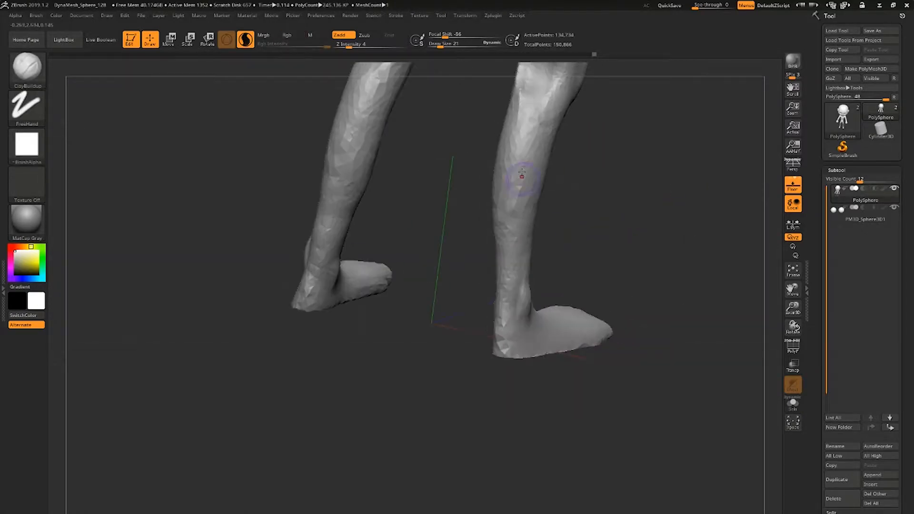
# Add volume to the calves with ClayBuildup at draw size 43.
pyautogui.moveTo(497, 197); pyautogui.dragTo(529, 205)
pyautogui.press('space')
pyautogui.moveTo(619, 190); pyautogui.dragTo(562, 176)
pyautogui.moveTo(545, 122); pyautogui.dragTo(532, 160)
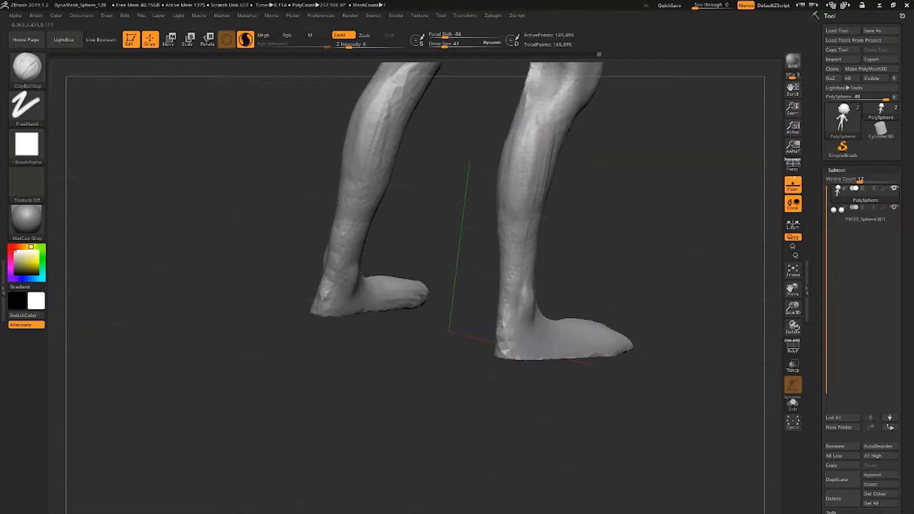
# Define the Achilles tendons and heels with ClayBuildup at draw size 15.
pyautogui.moveTo(505, 229); pyautogui.dragTo(544, 237)
pyautogui.press('space')
pyautogui.moveTo(545, 237); pyautogui.dragTo(543, 237)
pyautogui.moveTo(619, 238); pyautogui.dragTo(586, 209)
pyautogui.moveTo(506, 331); pyautogui.dragTo(509, 343)
pyautogui.moveTo(619, 238); pyautogui.dragTo(624, 286)
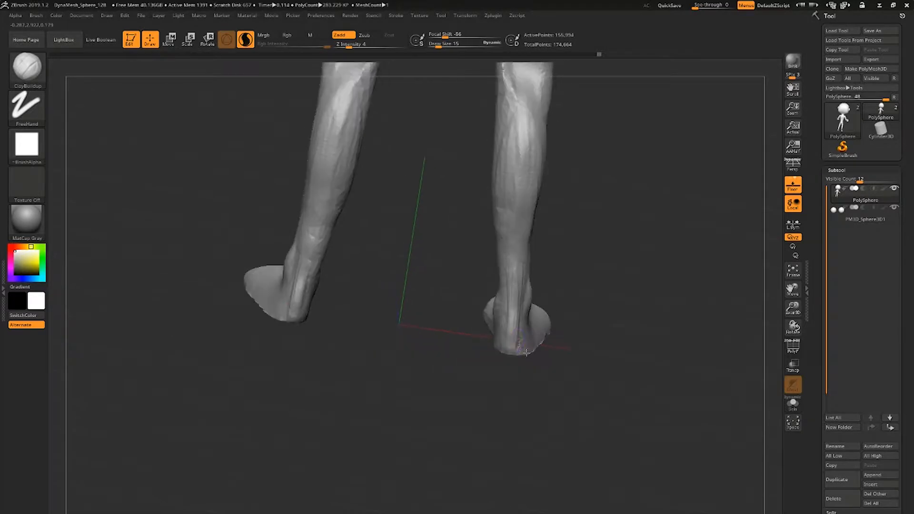
# Build up the calf muscles and the backs of the knees with ClayBuildup at draw size 30.
pyautogui.moveTo(538, 131); pyautogui.dragTo(535, 186)
pyautogui.press('space')
pyautogui.moveTo(529, 188); pyautogui.dragTo(532, 188)
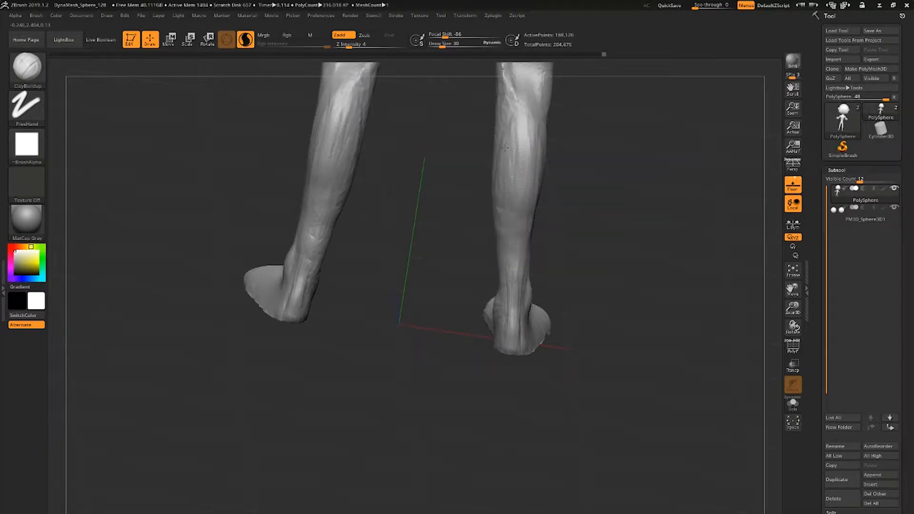
pyautogui.keyDown('shift'); pyautogui.moveTo(618, 182); pyautogui.dragTo(633, 177); pyautogui.keyUp('shift')
pyautogui.keyDown('alt'); pyautogui.moveTo(620, 176); pyautogui.dragTo(619, 310); pyautogui.keyUp('alt')
pyautogui.moveTo(506, 157)
pyautogui.mouseDown()
pyautogui.moveTo(504, 234)
pyautogui.moveTo(509, 141)
pyautogui.mouseUp()
# Carve the crease between the buttocks with ClayBuildup and smooth the backs of the thighs.
pyautogui.keyDown('alt'); pyautogui.moveTo(619, 190); pyautogui.dragTo(603, 324); pyautogui.keyUp('alt')
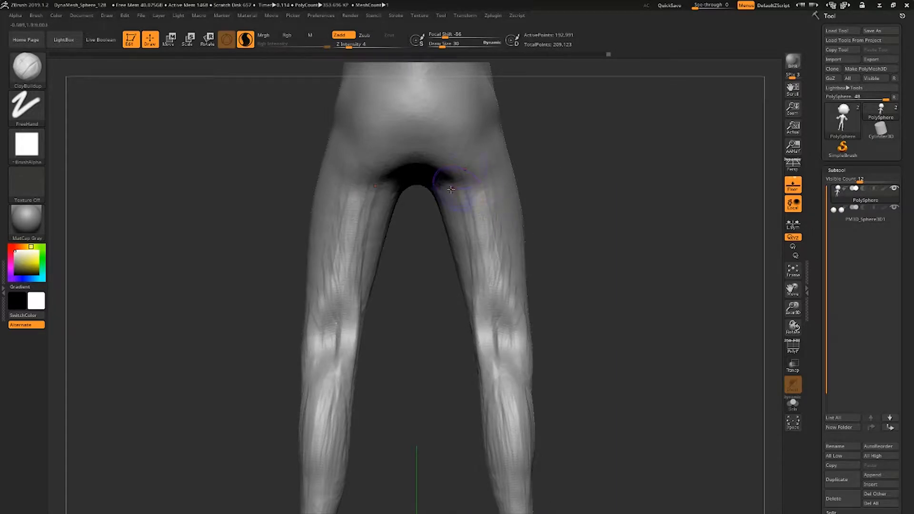
pyautogui.moveTo(417, 158); pyautogui.dragTo(418, 95)
pyautogui.press('shift')
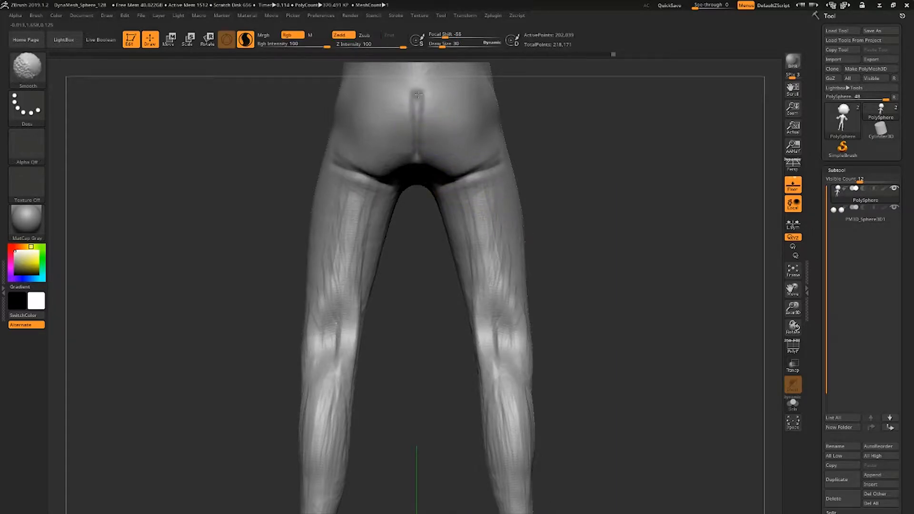
pyautogui.press('s')
pyautogui.moveTo(493, 251); pyautogui.dragTo(504, 251)
pyautogui.keyDown('shift'); pyautogui.moveTo(494, 228); pyautogui.dragTo(500, 296); pyautogui.keyUp('shift')
# Update the DynaMesh and smooth the knees and lower legs at draw size 64.
pyautogui.keyDown('alt'); pyautogui.moveTo(619, 305); pyautogui.dragTo(619, 191); pyautogui.keyUp('alt')
pyautogui.keyDown('ctrl'); pyautogui.moveTo(595, 305); pyautogui.dragTo(633, 343); pyautogui.keyUp('ctrl')
pyautogui.moveTo(571, 239); pyautogui.dragTo(643, 243)
pyautogui.keyDown('shift'); pyautogui.moveTo(471, 205); pyautogui.dragTo(466, 250); pyautogui.keyUp('shift')
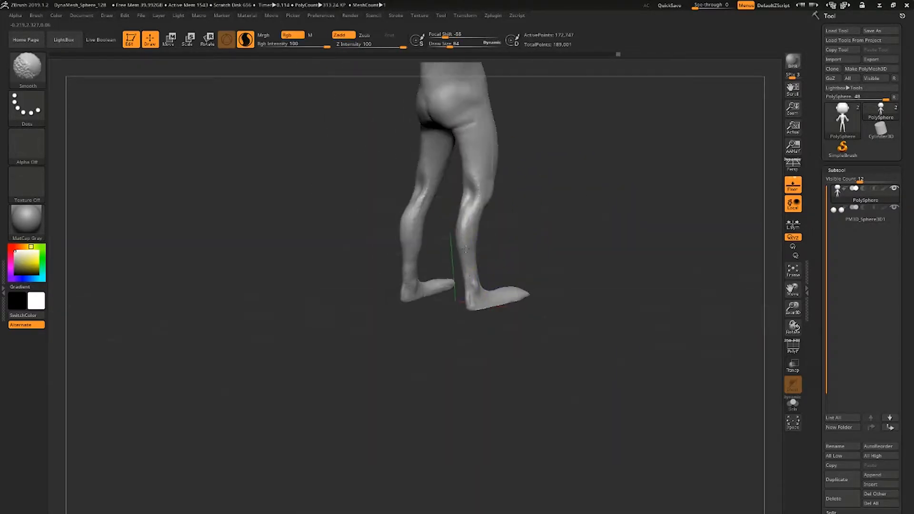
pyautogui.moveTo(603, 205); pyautogui.dragTo(538, 202)
pyautogui.keyDown('alt'); pyautogui.moveTo(572, 200); pyautogui.dragTo(571, 261); pyautogui.keyUp('alt')
pyautogui.keyDown('shift'); pyautogui.moveTo(465, 229); pyautogui.dragTo(464, 252); pyautogui.keyUp('shift')
# Update the DynaMesh and build up the shoulders and upper arms with ClayBuildup at draw size 65.
pyautogui.keyDown('alt'); pyautogui.moveTo(596, 200); pyautogui.dragTo(653, 329); pyautogui.keyUp('alt')
pyautogui.keyDown('shift'); pyautogui.moveTo(643, 266); pyautogui.dragTo(614, 267); pyautogui.keyUp('shift')
pyautogui.keyDown('alt'); pyautogui.moveTo(686, 62); pyautogui.dragTo(590, 228); pyautogui.keyUp('alt')
pyautogui.keyDown('alt'); pyautogui.moveTo(633, 238); pyautogui.dragTo(667, 309); pyautogui.keyUp('alt')
pyautogui.moveTo(628, 285); pyautogui.dragTo(586, 276)
pyautogui.keyDown('ctrl'); pyautogui.moveTo(619, 295); pyautogui.dragTo(653, 329); pyautogui.keyUp('ctrl')
pyautogui.press('b')
pyautogui.press('c')
pyautogui.press('b')
pyautogui.press('space')
pyautogui.moveTo(543, 293); pyautogui.dragTo(528, 293)
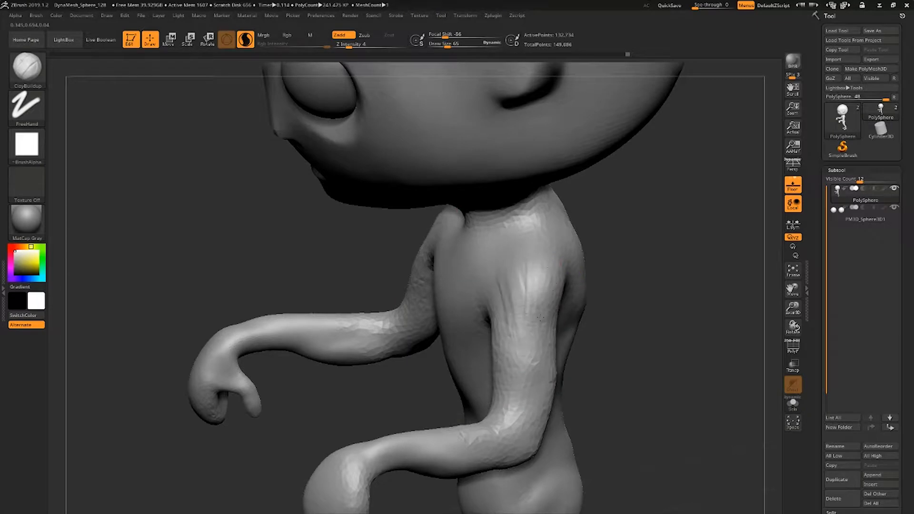
pyautogui.moveTo(666, 281); pyautogui.dragTo(604, 286)
# Remesh the body with DynaMesh and refine the shoulder volumes with further ClayBuildup strokes.
pyautogui.keyDown('ctrl'); pyautogui.moveTo(619, 295); pyautogui.dragTo(653, 329); pyautogui.keyUp('ctrl')
pyautogui.moveTo(577, 276); pyautogui.dragTo(575, 294)
pyautogui.moveTo(305, 304); pyautogui.dragTo(457, 295)
pyautogui.moveTo(529, 328)
pyautogui.mouseDown()
pyautogui.moveTo(503, 259)
pyautogui.moveTo(478, 229)
pyautogui.mouseUp()
pyautogui.moveTo(596, 296); pyautogui.dragTo(633, 305)
pyautogui.keyDown('ctrl'); pyautogui.moveTo(619, 295); pyautogui.dragTo(653, 328); pyautogui.keyUp('ctrl')
# Define the collarbones and upper chest muscles with ClayBuildup at draw size 32.
pyautogui.press('space')
pyautogui.moveTo(432, 276)
pyautogui.mouseDown()
pyautogui.moveTo(383, 268)
pyautogui.moveTo(389, 287)
pyautogui.mouseUp()
pyautogui.press('space')
pyautogui.moveTo(429, 280); pyautogui.dragTo(389, 288)
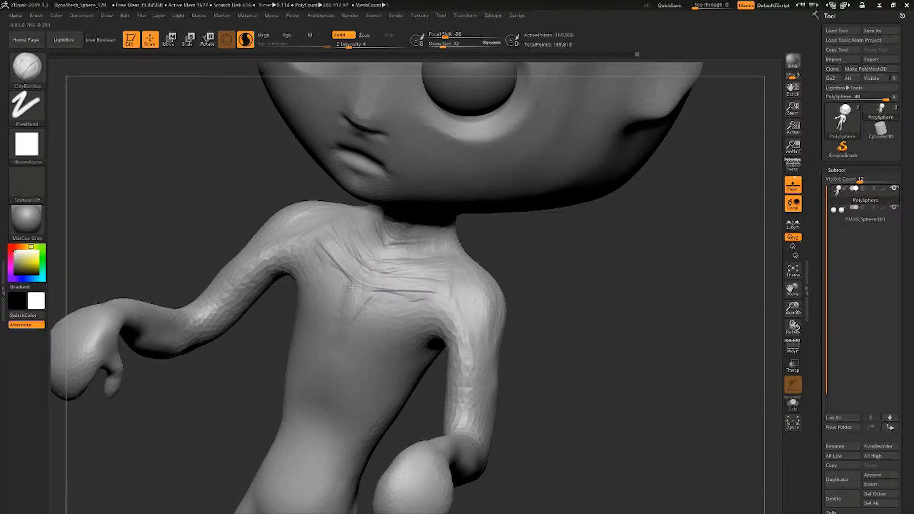
pyautogui.moveTo(546, 282)
pyautogui.keyDown('shift'); pyautogui.mouseDown()
pyautogui.moveTo(577, 246)
pyautogui.moveTo(657, 249)
pyautogui.mouseUp(); pyautogui.keyUp('shift')
pyautogui.moveTo(507, 264)
pyautogui.mouseDown()
pyautogui.moveTo(522, 321)
pyautogui.moveTo(465, 287)
pyautogui.mouseUp()
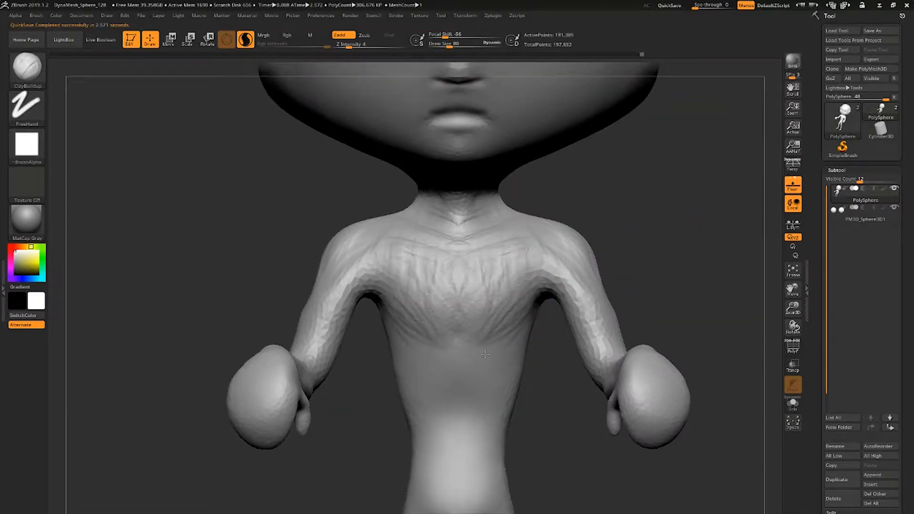
# Smooth the chest and sternum at draw size 80, adding a few ClayBuildup strokes to the pectorals.
pyautogui.moveTo(534, 257)
pyautogui.keyDown('shift'); pyautogui.mouseDown()
pyautogui.moveTo(513, 286)
pyautogui.moveTo(480, 385)
pyautogui.moveTo(485, 409)
pyautogui.mouseUp(); pyautogui.keyUp('shift')
pyautogui.moveTo(484, 405)
pyautogui.keyDown('shift'); pyautogui.mouseDown()
pyautogui.moveTo(465, 373)
pyautogui.moveTo(460, 329)
pyautogui.mouseUp(); pyautogui.keyUp('shift')
pyautogui.moveTo(521, 261); pyautogui.dragTo(493, 293)
pyautogui.press('space')
pyautogui.moveTo(469, 280); pyautogui.dragTo(455, 280)
pyautogui.moveTo(526, 188); pyautogui.dragTo(471, 157)
pyautogui.keyDown('shift'); pyautogui.moveTo(454, 280); pyautogui.dragTo(462, 333); pyautogui.keyUp('shift')
# Smooth the upper chest and the front of the neck under the chin at draw size 55.
pyautogui.press('space')
pyautogui.moveTo(464, 299); pyautogui.dragTo(469, 299)
pyautogui.keyDown('shift'); pyautogui.moveTo(457, 290); pyautogui.dragTo(470, 317); pyautogui.keyUp('shift')
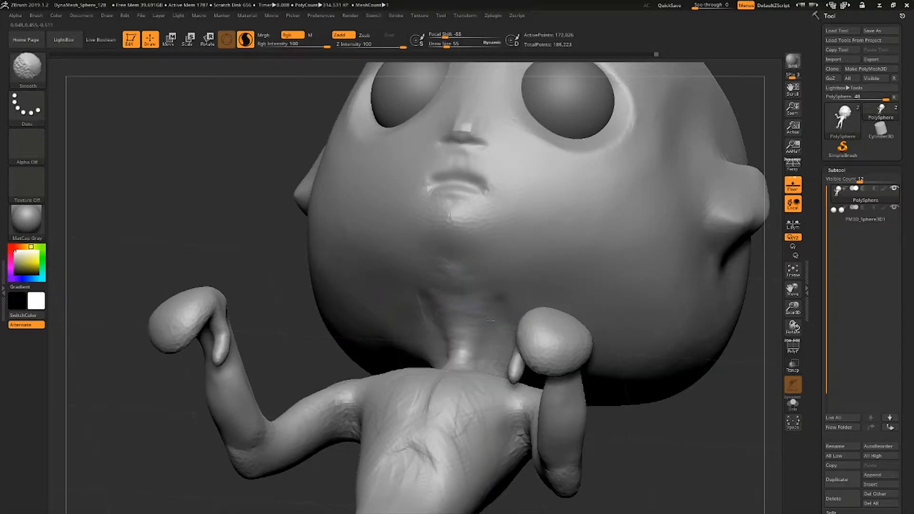
pyautogui.moveTo(286, 324); pyautogui.dragTo(291, 405)
pyautogui.keyDown('shift'); pyautogui.moveTo(460, 328); pyautogui.dragTo(495, 343); pyautogui.keyUp('shift')
pyautogui.moveTo(567, 454); pyautogui.dragTo(537, 329)
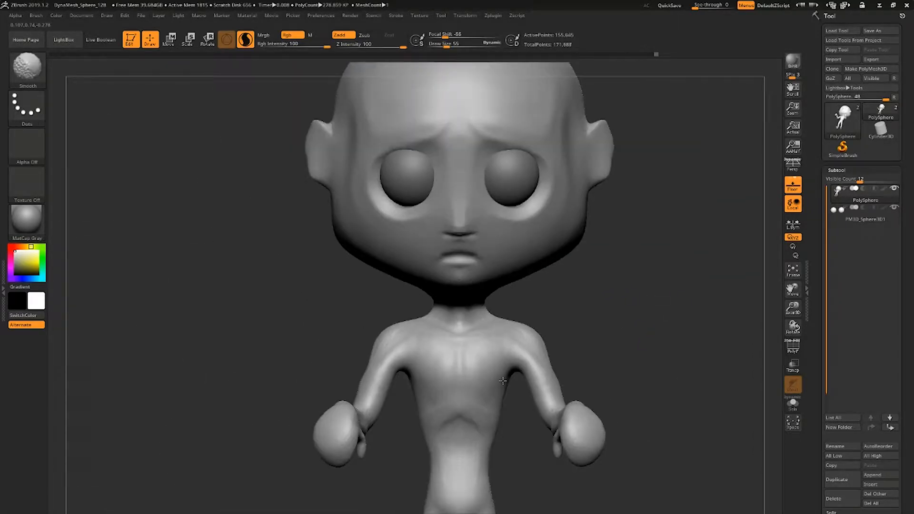
# Update the DynaMesh and build up the shoulder blades and back of the neck with ClayBuildup at draw size 55.
pyautogui.moveTo(628, 403); pyautogui.dragTo(562, 381)
pyautogui.keyDown('alt'); pyautogui.moveTo(633, 362); pyautogui.dragTo(529, 362); pyautogui.keyUp('alt')
pyautogui.keyDown('shift'); pyautogui.moveTo(605, 295); pyautogui.dragTo(617, 309); pyautogui.keyUp('shift')
pyautogui.keyDown('ctrl'); pyautogui.moveTo(524, 405); pyautogui.dragTo(548, 428); pyautogui.keyUp('ctrl')
pyautogui.moveTo(523, 395)
pyautogui.keyDown('alt'); pyautogui.mouseDown()
pyautogui.moveTo(438, 424)
pyautogui.moveTo(504, 410)
pyautogui.mouseUp(); pyautogui.keyUp('alt')
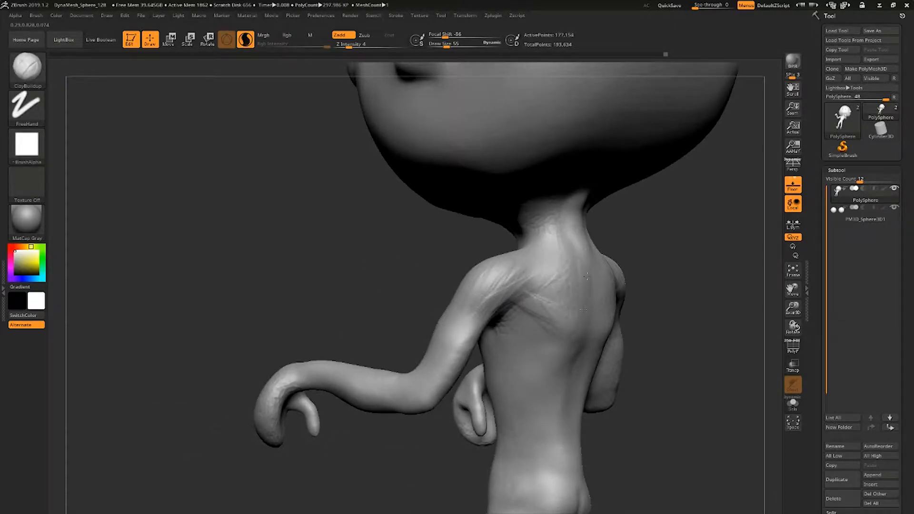
pyautogui.moveTo(564, 226); pyautogui.dragTo(570, 247)
pyautogui.moveTo(704, 333); pyautogui.dragTo(614, 328)
pyautogui.moveTo(529, 276); pyautogui.dragTo(551, 318)
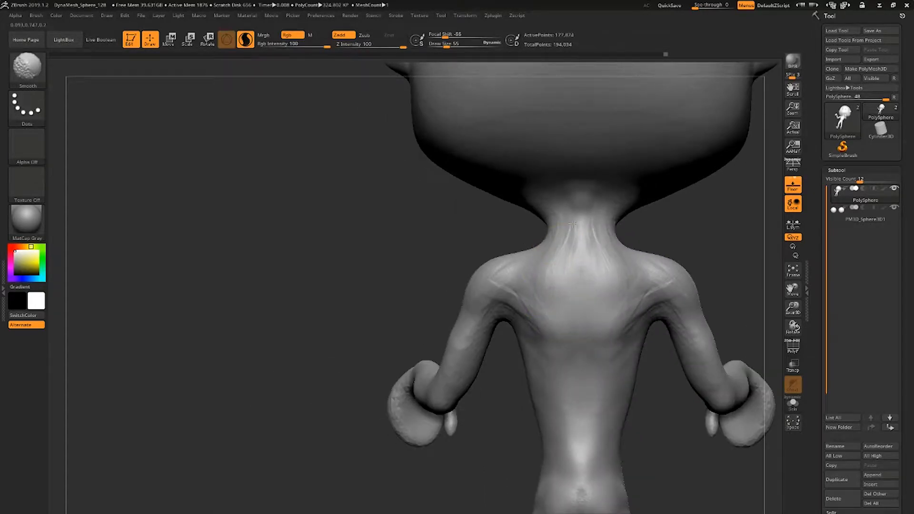
# Update the DynaMesh, build up the backs of the shoulders and upper arms, and smooth them.
pyautogui.keyDown('ctrl'); pyautogui.moveTo(410, 295); pyautogui.dragTo(434, 319); pyautogui.keyUp('ctrl')
pyautogui.moveTo(434, 319)
pyautogui.mouseDown()
pyautogui.moveTo(376, 310)
pyautogui.moveTo(405, 328)
pyautogui.mouseUp()
pyautogui.moveTo(380, 343); pyautogui.dragTo(536, 371)
pyautogui.moveTo(490, 348); pyautogui.dragTo(474, 375)
pyautogui.keyDown('ctrl'); pyautogui.moveTo(333, 295); pyautogui.dragTo(358, 319); pyautogui.keyUp('ctrl')
pyautogui.moveTo(334, 304)
pyautogui.mouseDown()
pyautogui.moveTo(457, 309)
pyautogui.moveTo(390, 281)
pyautogui.mouseUp()
pyautogui.keyDown('shift'); pyautogui.moveTo(495, 352); pyautogui.dragTo(458, 436); pyautogui.keyUp('shift')
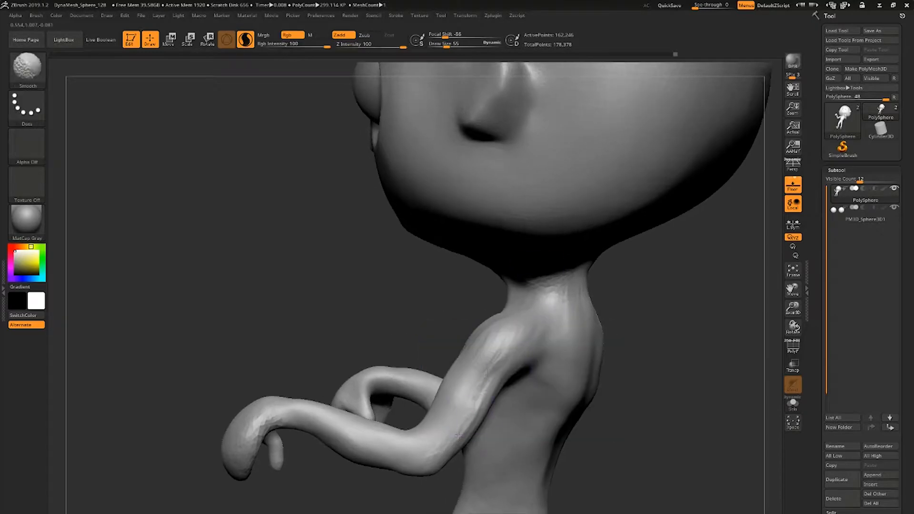
pyautogui.moveTo(624, 296)
pyautogui.mouseDown()
pyautogui.moveTo(663, 291)
pyautogui.moveTo(568, 298)
pyautogui.moveTo(607, 336)
pyautogui.moveTo(591, 267)
pyautogui.mouseUp()
pyautogui.keyDown('shift'); pyautogui.moveTo(505, 267); pyautogui.dragTo(519, 315); pyautogui.keyUp('shift')
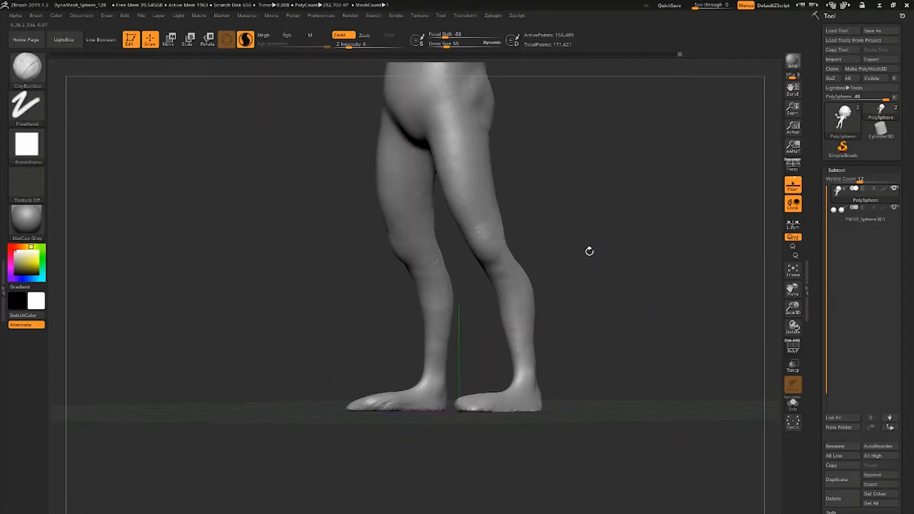
# Smooth the knees, lower legs and hips at draw size 106.
pyautogui.moveTo(590, 251)
pyautogui.mouseDown()
pyautogui.moveTo(563, 343)
pyautogui.moveTo(641, 242)
pyautogui.moveTo(612, 238)
pyautogui.mouseUp()
pyautogui.press('space')
pyautogui.keyDown('shift'); pyautogui.moveTo(524, 257); pyautogui.dragTo(512, 288); pyautogui.keyUp('shift')
pyautogui.keyDown('shift'); pyautogui.moveTo(517, 266); pyautogui.dragTo(518, 289); pyautogui.keyUp('shift')
pyautogui.keyDown('shift'); pyautogui.moveTo(524, 246); pyautogui.dragTo(518, 225); pyautogui.keyUp('shift')
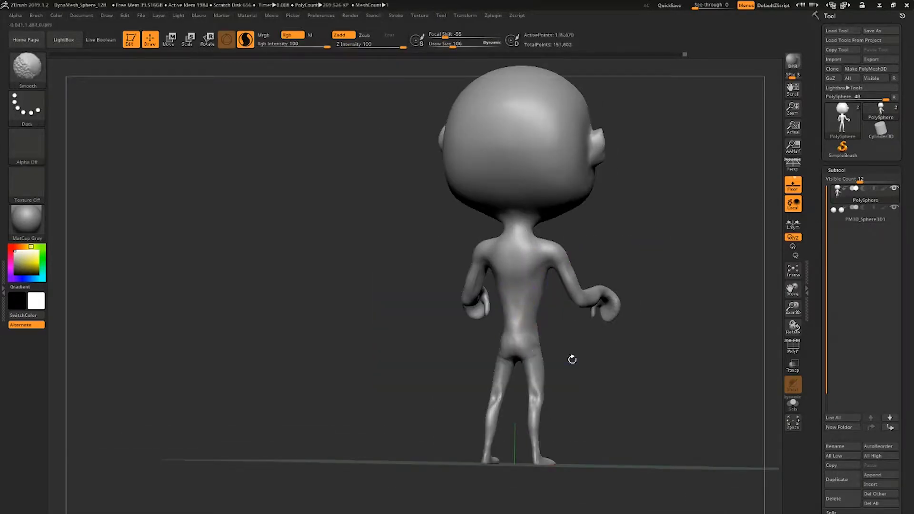
# Inspect the full figure from several angles and display its polygon wireframe.
pyautogui.moveTo(572, 360); pyautogui.dragTo(667, 362)
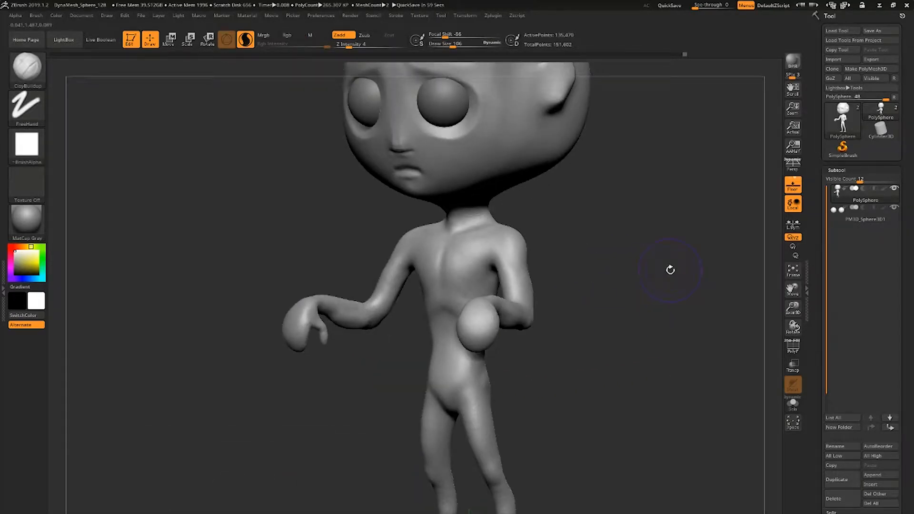
pyautogui.moveTo(670, 270); pyautogui.dragTo(606, 218)
pyautogui.hotkey('shift', 'f')
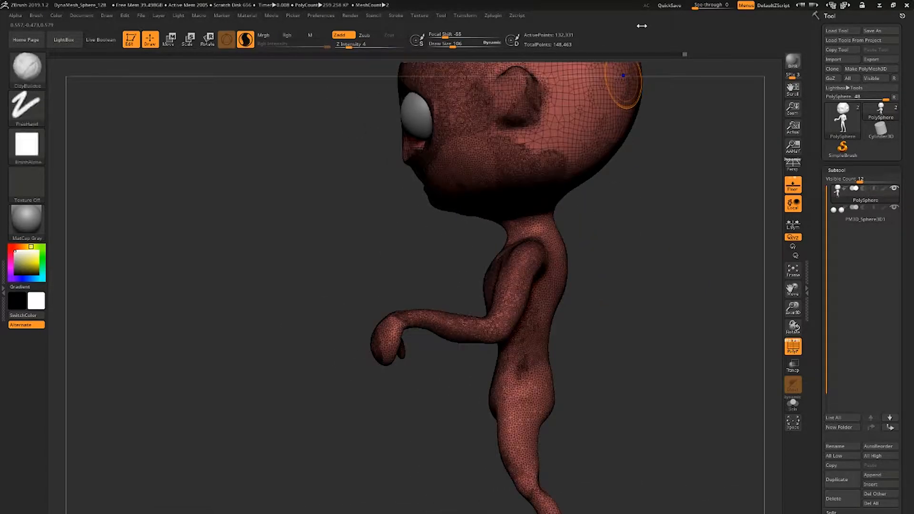
pyautogui.keyDown('ctrl'); pyautogui.keyDown('shift'); pyautogui.click(28, 71); pyautogui.keyUp('shift'); pyautogui.keyUp('ctrl')
pyautogui.keyDown('ctrl'); pyautogui.keyDown('shift'); pyautogui.click(27, 71); pyautogui.keyUp('shift'); pyautogui.keyUp('ctrl')
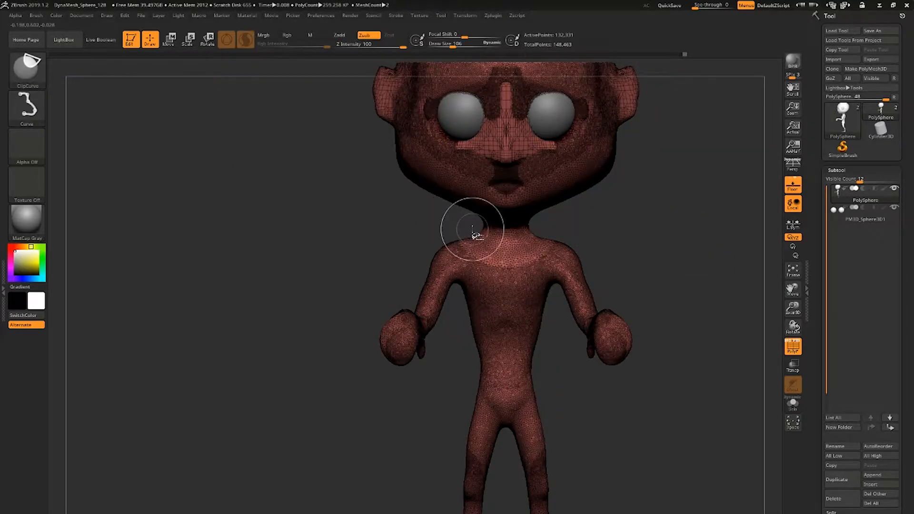
pyautogui.press('b')
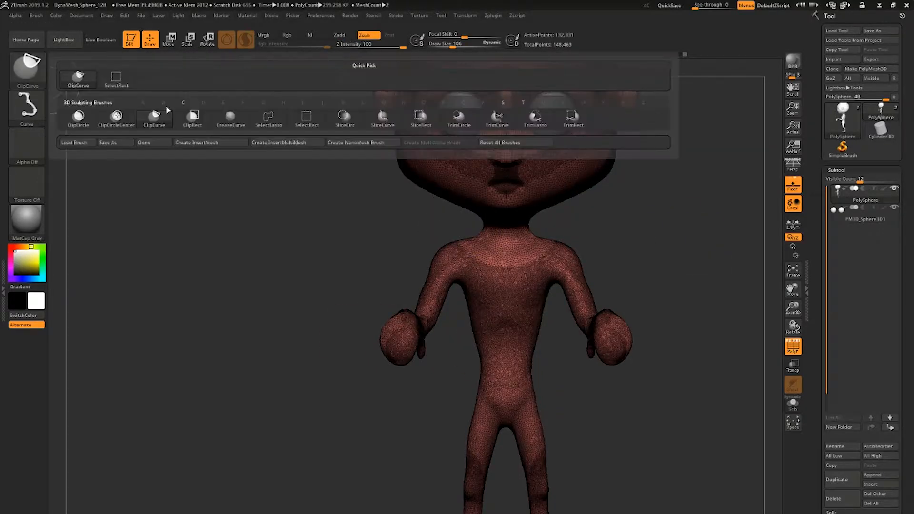
pyautogui.click(460, 120)
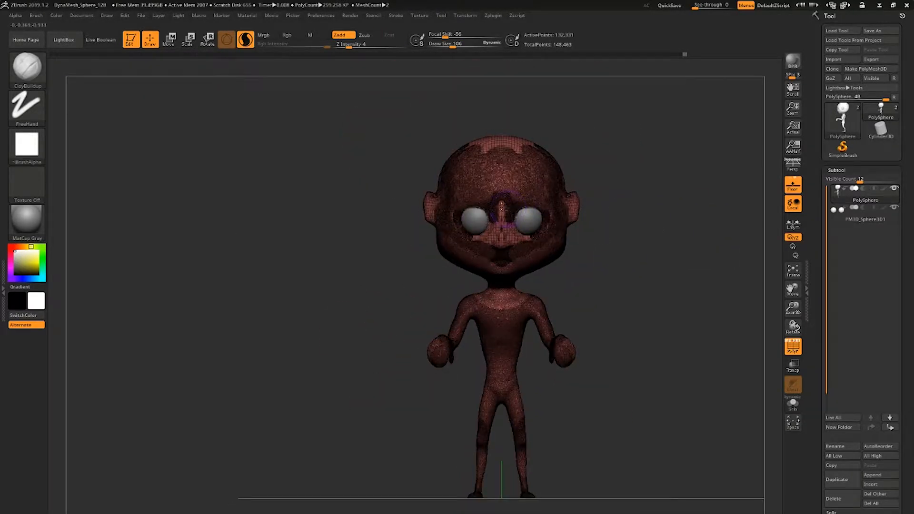
pyautogui.hotkey('ctrl', 'shift')
pyautogui.keyDown('ctrl'); pyautogui.keyDown('shift'); pyautogui.moveTo(508, 238); pyautogui.dragTo(607, 260); pyautogui.keyUp('shift'); pyautogui.keyUp('ctrl')
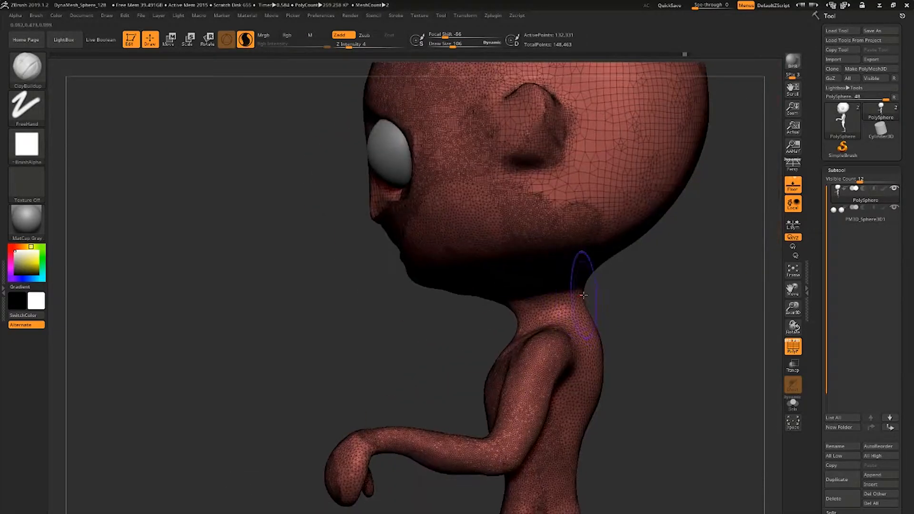
# Switch to the Move brush at draw size 210.
pyautogui.press('b')
pyautogui.press('m')
pyautogui.press('v')
pyautogui.press('space')
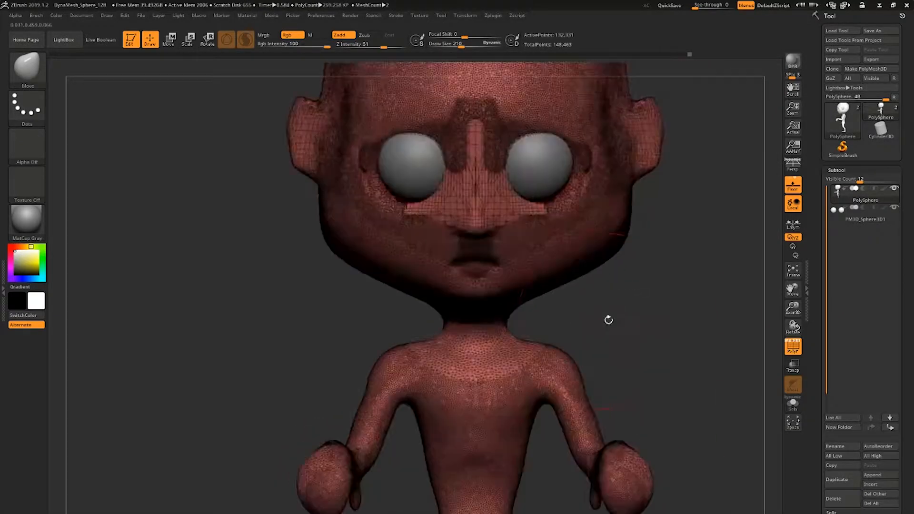
# Slice the figure with SliceCurve across the base of the neck, separating the head, body and feet polygroups.
pyautogui.press('b')
pyautogui.press('m')
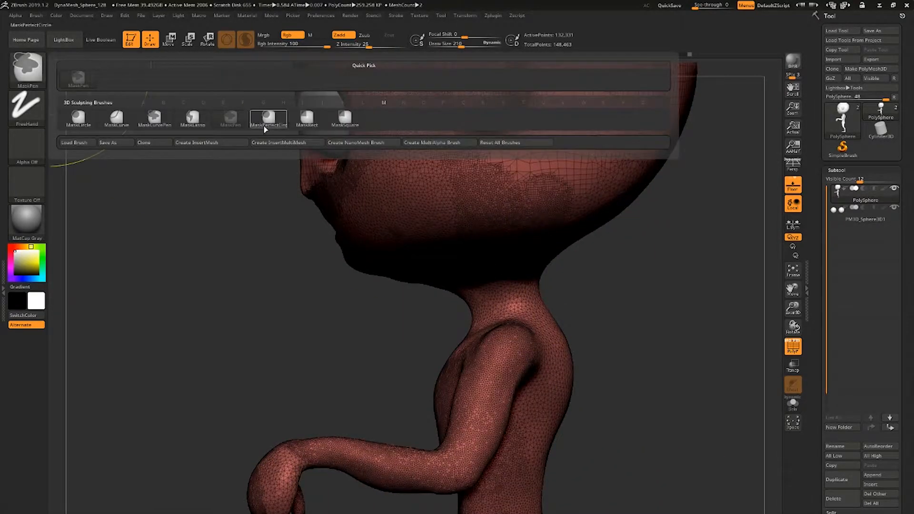
pyautogui.hotkey('ctrl', 'shift')
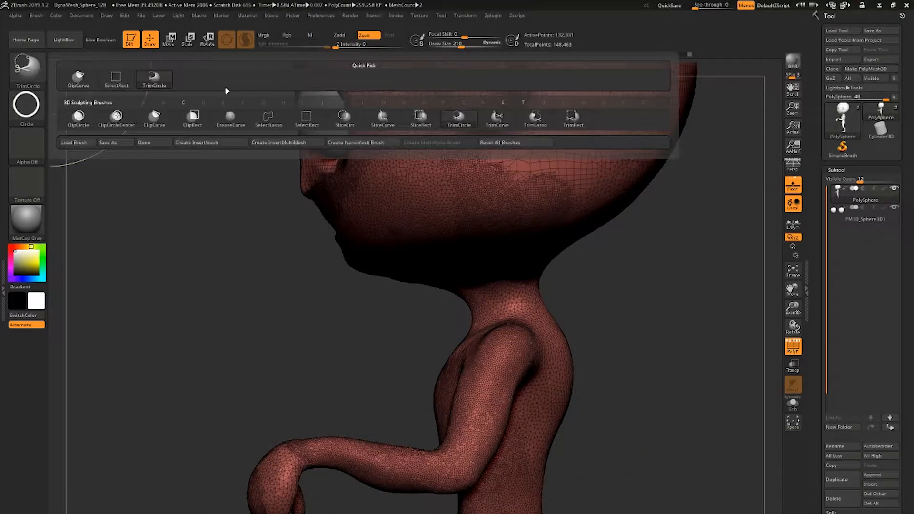
pyautogui.keyDown('ctrl'); pyautogui.keyDown('shift'); pyautogui.click(383, 119); pyautogui.keyUp('shift'); pyautogui.keyUp('ctrl')
pyautogui.keyDown('ctrl'); pyautogui.keyDown('shift'); pyautogui.moveTo(648, 326); pyautogui.dragTo(584, 320); pyautogui.keyUp('shift'); pyautogui.keyUp('ctrl')
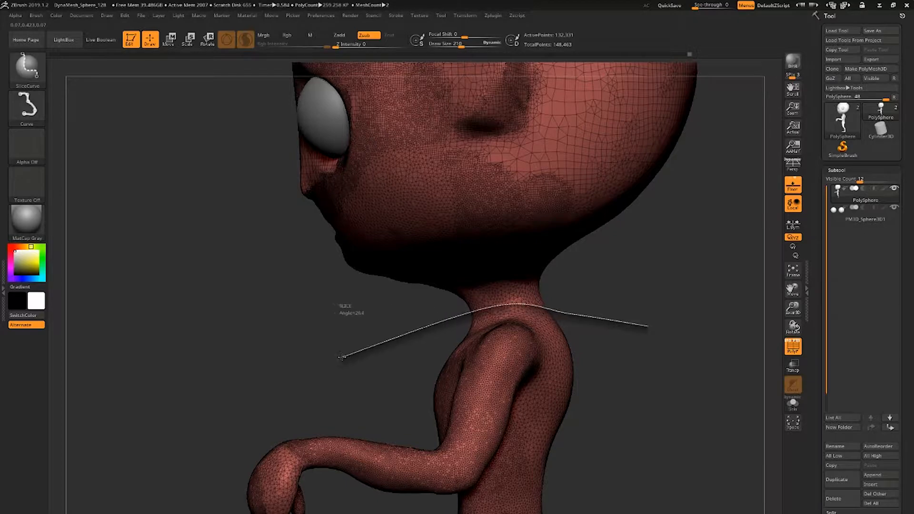
pyautogui.keyDown('ctrl'); pyautogui.keyDown('shift'); pyautogui.moveTo(341, 358); pyautogui.dragTo(351, 373); pyautogui.keyUp('shift'); pyautogui.keyUp('ctrl')
pyautogui.keyDown('ctrl'); pyautogui.keyDown('shift'); pyautogui.moveTo(489, 371); pyautogui.dragTo(489, 371); pyautogui.keyUp('shift'); pyautogui.keyUp('ctrl')
pyautogui.press('f')
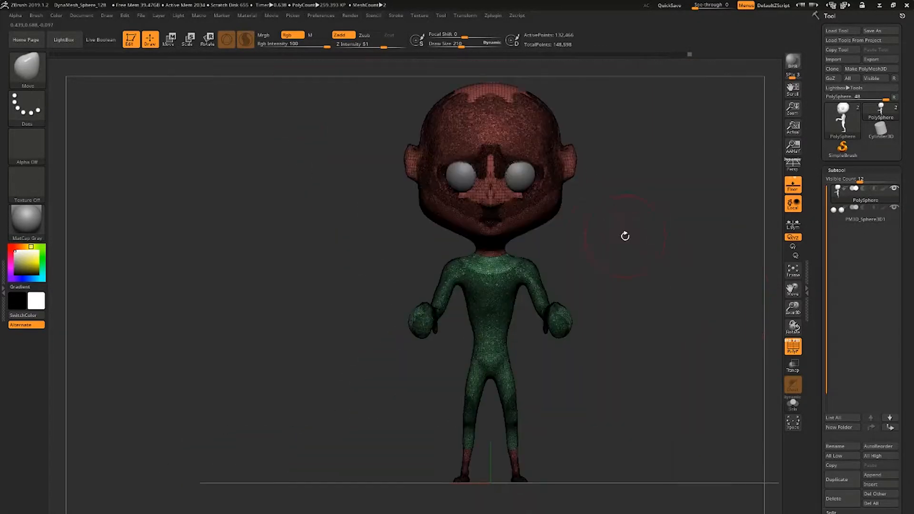
# Isolate the shared head and feet polygroup, give the head and the feet separate polygroups, and show the whole figure again.
pyautogui.moveTo(628, 260); pyautogui.dragTo(634, 258)
pyautogui.keyDown('ctrl'); pyautogui.keyDown('shift'); pyautogui.click(539, 203); pyautogui.keyUp('shift'); pyautogui.keyUp('ctrl')
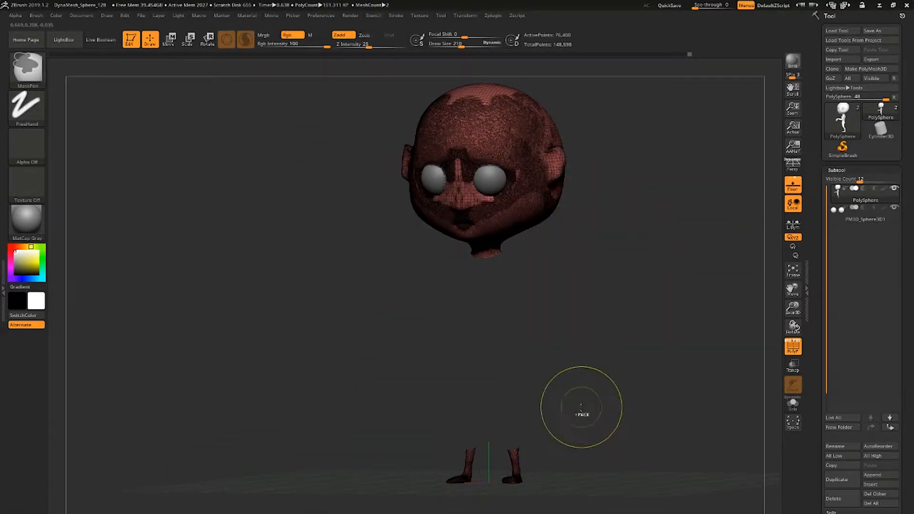
pyautogui.keyDown('ctrl'); pyautogui.keyDown('shift'); pyautogui.click(581, 407); pyautogui.keyUp('shift'); pyautogui.keyUp('ctrl')
pyautogui.moveTo(624, 306)
pyautogui.mouseDown()
pyautogui.moveTo(596, 312)
pyautogui.moveTo(607, 318)
pyautogui.moveTo(579, 405)
pyautogui.mouseUp()
pyautogui.keyDown('ctrl'); pyautogui.keyDown('shift'); pyautogui.click(515, 453); pyautogui.keyUp('shift'); pyautogui.keyUp('ctrl')
pyautogui.keyDown('ctrl'); pyautogui.moveTo(595, 150); pyautogui.dragTo(349, 394); pyautogui.keyUp('ctrl')
pyautogui.press('f')
pyautogui.hotkey('ctrl', 'w')
pyautogui.keyDown('ctrl'); pyautogui.keyDown('shift'); pyautogui.click(598, 372); pyautogui.keyUp('shift'); pyautogui.keyUp('ctrl')
# Hide the polygon wireframe and quick-save the project.
pyautogui.moveTo(714, 81)
pyautogui.mouseDown()
pyautogui.moveTo(698, 75)
pyautogui.moveTo(714, 78)
pyautogui.moveTo(698, 61)
pyautogui.mouseUp()
pyautogui.hotkey('shift', 'f')
pyautogui.moveTo(860, 435); pyautogui.dragTo(861, 422)
pyautogui.click(670, 6)
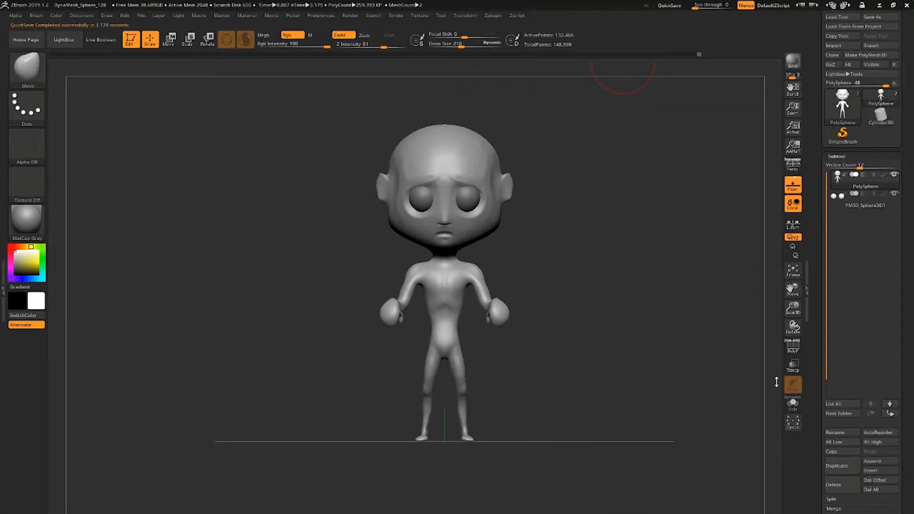
# Carve the corners of the mouth with DamStandard at draw size 18 and soften them at draw size 30.
pyautogui.keyDown('alt'); pyautogui.moveTo(619, 357); pyautogui.dragTo(521, 276); pyautogui.keyUp('alt')
pyautogui.press('space')
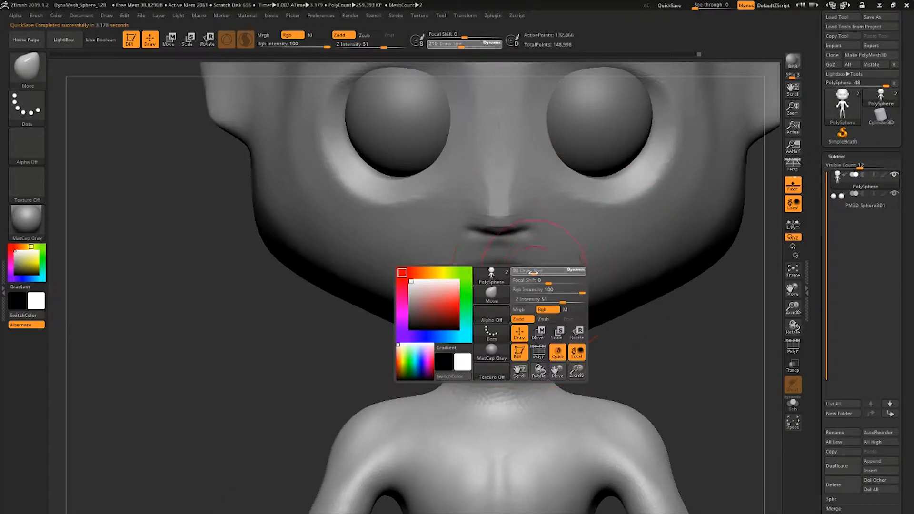
pyautogui.press('shift')
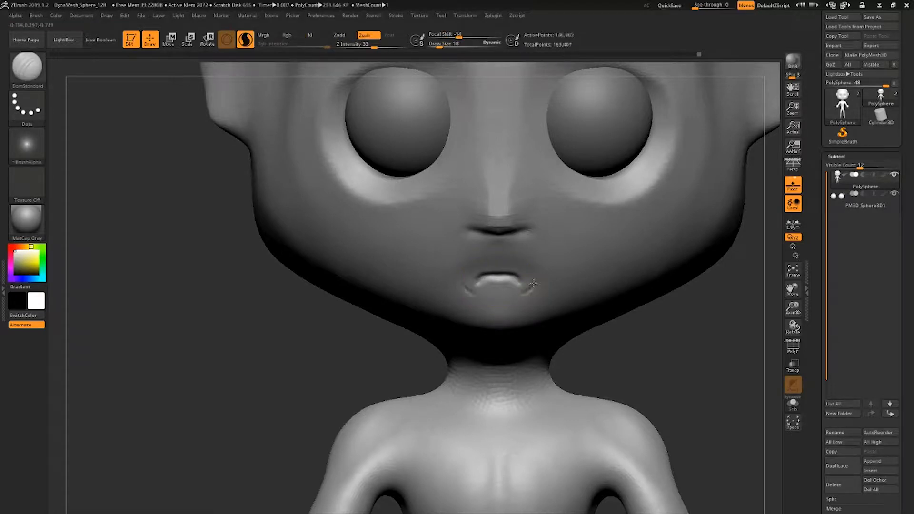
pyautogui.moveTo(619, 358)
pyautogui.mouseDown()
pyautogui.moveTo(686, 350)
pyautogui.moveTo(643, 354)
pyautogui.mouseUp()
pyautogui.press('space')
pyautogui.moveTo(566, 237); pyautogui.dragTo(571, 236)
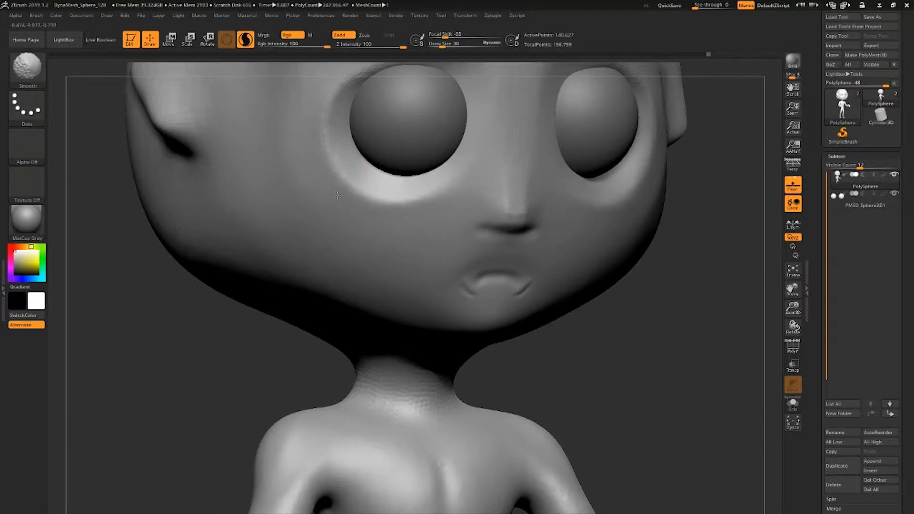
# Smooth the area around the mouth and refine the mouth line with DamStandard at draw size 49.
pyautogui.keyDown('alt'); pyautogui.moveTo(286, 333); pyautogui.dragTo(267, 267); pyautogui.keyUp('alt')
pyautogui.keyDown('shift'); pyautogui.moveTo(267, 304); pyautogui.dragTo(304, 305); pyautogui.keyUp('shift')
pyautogui.press('space')
pyautogui.moveTo(562, 296); pyautogui.dragTo(566, 296)
pyautogui.keyDown('shift'); pyautogui.moveTo(547, 279); pyautogui.dragTo(521, 280); pyautogui.keyUp('shift')
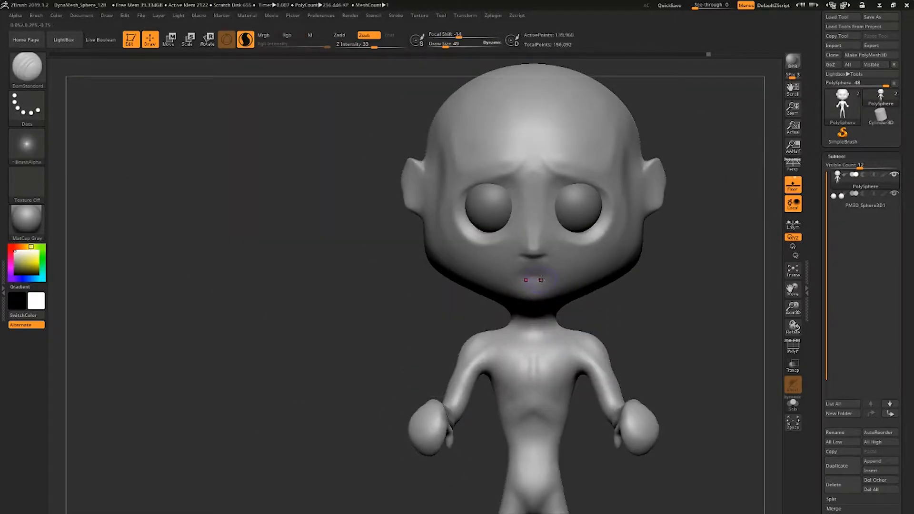
# Build up the lower lip with the Standard brush at draw size 32.
pyautogui.moveTo(563, 284)
pyautogui.mouseDown(button='right')
pyautogui.moveTo(553, 259)
pyautogui.moveTo(541, 307)
pyautogui.mouseUp(button='right')
pyautogui.press('b')
pyautogui.press('s')
pyautogui.press('t')
pyautogui.press('space')
pyautogui.moveTo(537, 308); pyautogui.dragTo(532, 309)
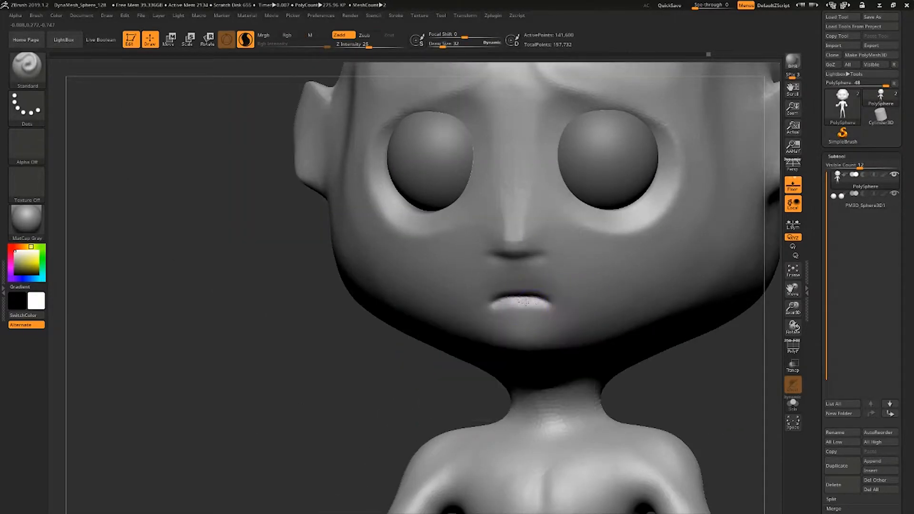
# Update the DynaMesh and refine the shape of the lips with the Standard brush.
pyautogui.keyDown('ctrl'); pyautogui.moveTo(200, 305); pyautogui.dragTo(238, 343); pyautogui.keyUp('ctrl')
pyautogui.moveTo(533, 285); pyautogui.dragTo(552, 282, button='right')
pyautogui.keyDown('alt'); pyautogui.moveTo(520, 265); pyautogui.dragTo(529, 279); pyautogui.keyUp('alt')
pyautogui.moveTo(547, 286); pyautogui.dragTo(571, 305, button='right')
pyautogui.keyDown('ctrl'); pyautogui.moveTo(624, 315); pyautogui.dragTo(629, 243, button='right'); pyautogui.keyUp('ctrl')
pyautogui.press('space')
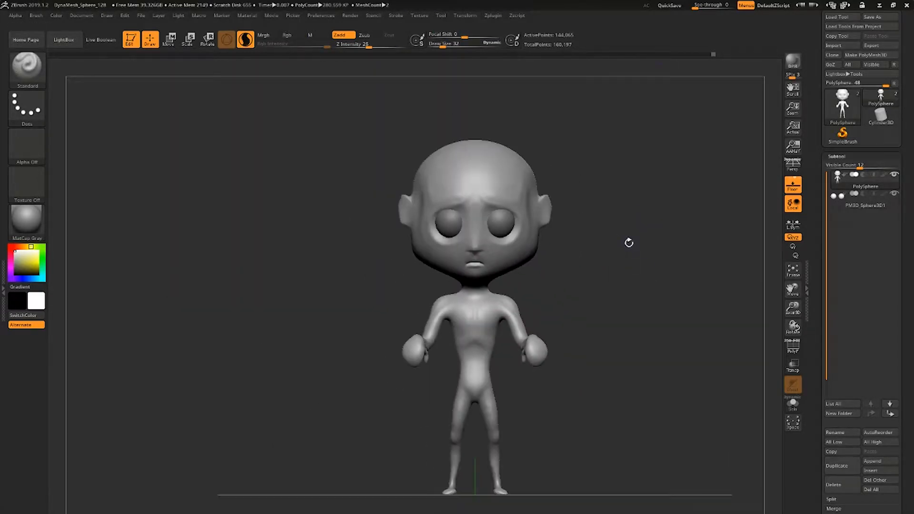
# Quick-save the project and split the mesh by polygroups into separate head, body and feet subtools.
pyautogui.click(670, 6)
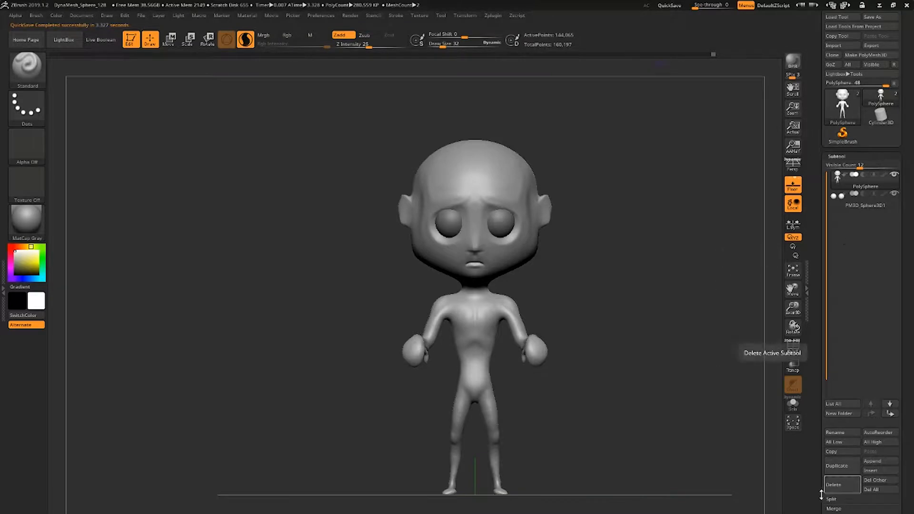
pyautogui.click(878, 508)
pyautogui.press('Return')
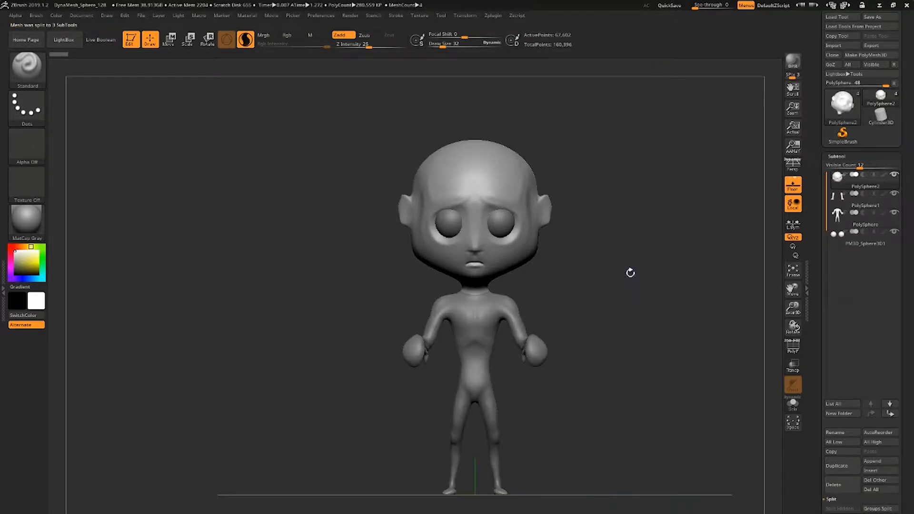
pyautogui.moveTo(631, 272); pyautogui.dragTo(601, 261, button='right')
pyautogui.keyDown('ctrl'); pyautogui.moveTo(600, 262); pyautogui.dragTo(678, 272, button='right'); pyautogui.keyUp('ctrl')
pyautogui.keyDown('alt'); pyautogui.click(519, 295); pyautogui.keyUp('alt')
pyautogui.keyDown('ctrl'); pyautogui.moveTo(678, 272); pyautogui.dragTo(688, 128, button='right'); pyautogui.keyUp('ctrl')
pyautogui.keyDown('alt'); pyautogui.click(506, 332); pyautogui.keyUp('alt')
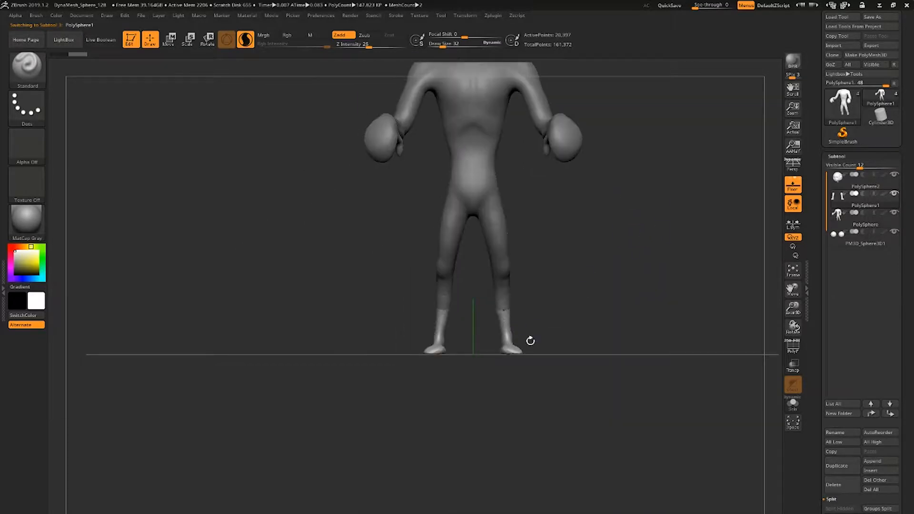
# Make the body subtool active and turn on perspective for the full figure.
pyautogui.keyDown('ctrl'); pyautogui.moveTo(615, 280); pyautogui.dragTo(631, 338, button='right'); pyautogui.keyUp('ctrl')
pyautogui.keyDown('alt'); pyautogui.moveTo(631, 338); pyautogui.dragTo(616, 228, button='right'); pyautogui.keyUp('alt')
pyautogui.keyDown('alt'); pyautogui.moveTo(615, 229); pyautogui.dragTo(636, 412, button='right'); pyautogui.keyUp('alt')
pyautogui.keyDown('alt'); pyautogui.click(483, 192); pyautogui.keyUp('alt')
pyautogui.moveTo(567, 252)
pyautogui.keyDown('alt'); pyautogui.mouseDown(button='right')
pyautogui.moveTo(569, 394)
pyautogui.moveTo(574, 238)
pyautogui.mouseUp(button='right'); pyautogui.keyUp('alt')
pyautogui.keyDown('alt'); pyautogui.moveTo(573, 238); pyautogui.dragTo(624, 179, button='right'); pyautogui.keyUp('alt')
pyautogui.moveTo(624, 178); pyautogui.dragTo(562, 176, button='right')
pyautogui.keyDown('alt'); pyautogui.moveTo(562, 176); pyautogui.dragTo(562, 217, button='right'); pyautogui.keyUp('alt')
pyautogui.press('p')
pyautogui.moveTo(613, 233)
pyautogui.mouseDown(button='right')
pyautogui.moveTo(606, 272)
pyautogui.moveTo(620, 239)
pyautogui.mouseUp(button='right')
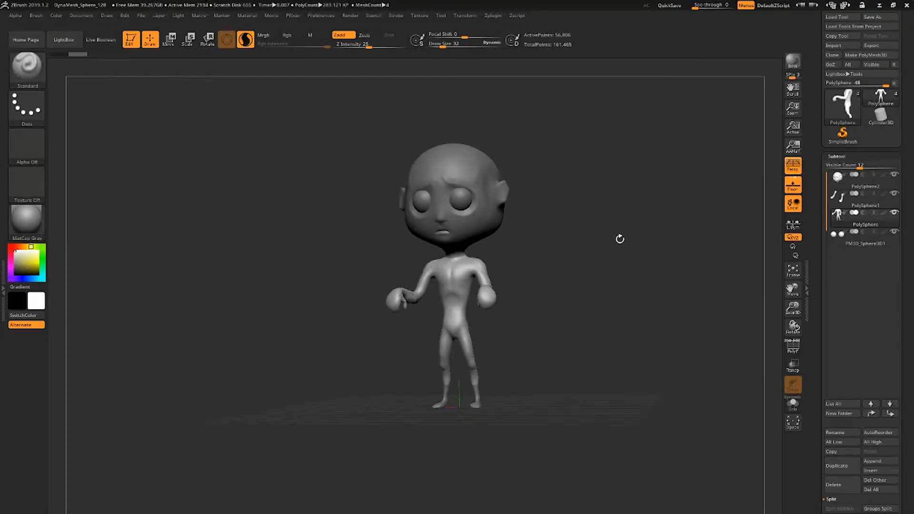
# Select the eyeballs subtool and move the eyes slightly downward in their sockets.
pyautogui.keyDown('shift'); pyautogui.moveTo(548, 224); pyautogui.dragTo(593, 170, button='right'); pyautogui.keyUp('shift')
pyautogui.keyDown('alt'); pyautogui.moveTo(593, 171); pyautogui.dragTo(601, 248, button='right'); pyautogui.keyUp('alt')
pyautogui.keyDown('alt'); pyautogui.moveTo(601, 248); pyautogui.dragTo(600, 295, button='right'); pyautogui.keyUp('alt')
pyautogui.keyDown('alt'); pyautogui.click(520, 165); pyautogui.keyUp('alt')
pyautogui.press('w')
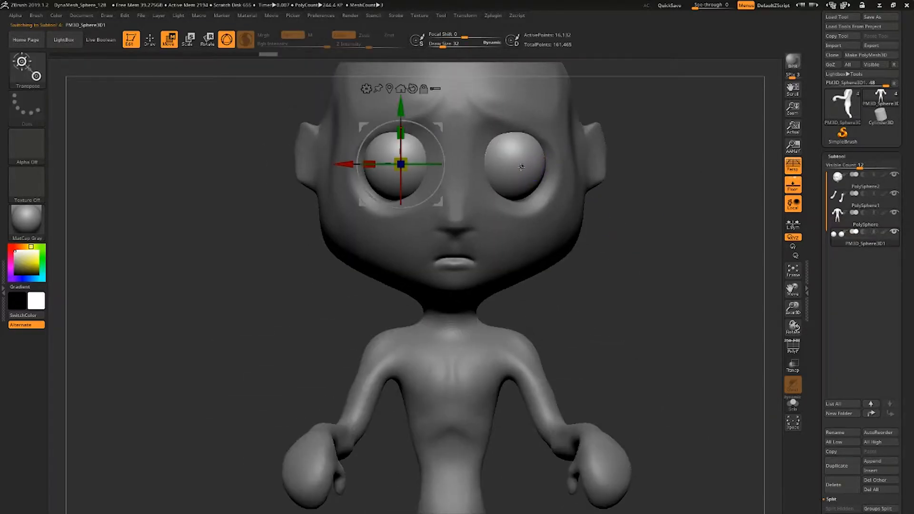
pyautogui.moveTo(401, 101); pyautogui.dragTo(400, 123)
# Reshape the head around the mouth and chin with the Move brush at draw size 130.
pyautogui.keyDown('alt'); pyautogui.click(469, 123); pyautogui.keyUp('alt')
pyautogui.moveTo(505, 176); pyautogui.dragTo(601, 209, button='right')
pyautogui.keyDown('ctrl'); pyautogui.moveTo(601, 210); pyautogui.dragTo(607, 182, button='right'); pyautogui.keyUp('ctrl')
pyautogui.press('q')
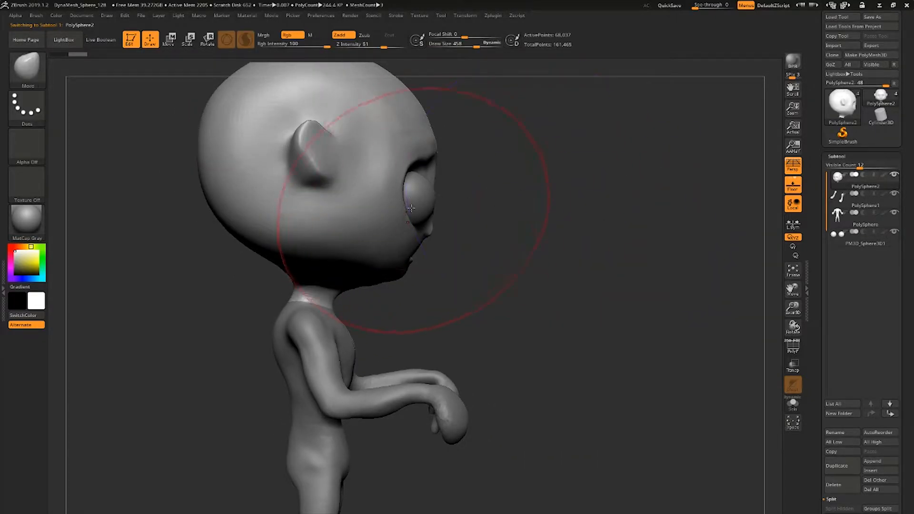
pyautogui.moveTo(497, 213)
pyautogui.keyDown('shift'); pyautogui.mouseDown(button='right')
pyautogui.moveTo(476, 197)
pyautogui.moveTo(548, 224)
pyautogui.mouseUp(button='right'); pyautogui.keyUp('shift')
pyautogui.press('space')
pyautogui.moveTo(527, 246); pyautogui.dragTo(506, 246)
pyautogui.moveTo(487, 269); pyautogui.dragTo(453, 271, button='right')
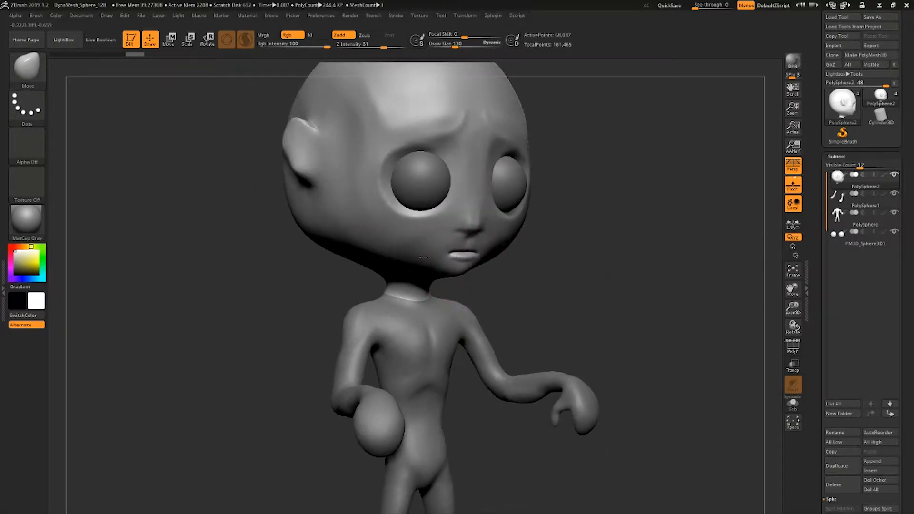
pyautogui.moveTo(481, 257); pyautogui.dragTo(477, 252)
pyautogui.moveTo(643, 264)
pyautogui.keyDown('shift'); pyautogui.mouseDown(button='right')
pyautogui.moveTo(622, 267)
pyautogui.moveTo(622, 315)
pyautogui.mouseUp(button='right'); pyautogui.keyUp('shift')
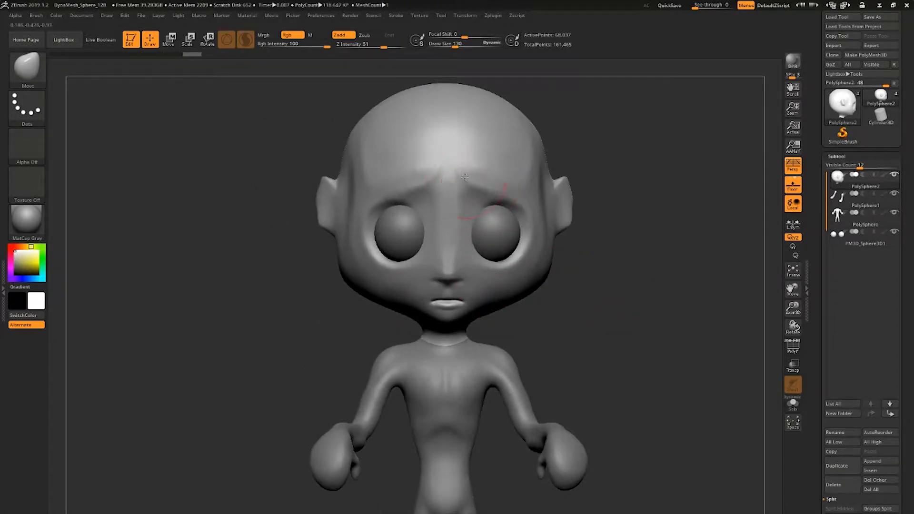
# Refine the lower face and jaw contours with the Move brush and quick-save the project.
pyautogui.moveTo(572, 227); pyautogui.dragTo(620, 231, button='right')
pyautogui.moveTo(497, 274); pyautogui.dragTo(491, 274)
pyautogui.moveTo(548, 314); pyautogui.dragTo(476, 319, button='right')
pyautogui.moveTo(517, 315); pyautogui.dragTo(531, 313)
pyautogui.moveTo(566, 305)
pyautogui.keyDown('shift'); pyautogui.mouseDown(button='right')
pyautogui.moveTo(608, 296)
pyautogui.moveTo(588, 286)
pyautogui.mouseUp(button='right'); pyautogui.keyUp('shift')
pyautogui.moveTo(610, 266)
pyautogui.keyDown('ctrl'); pyautogui.mouseDown(button='right')
pyautogui.moveTo(610, 208)
pyautogui.moveTo(612, 233)
pyautogui.mouseUp(button='right'); pyautogui.keyUp('ctrl')
pyautogui.click(672, 6)
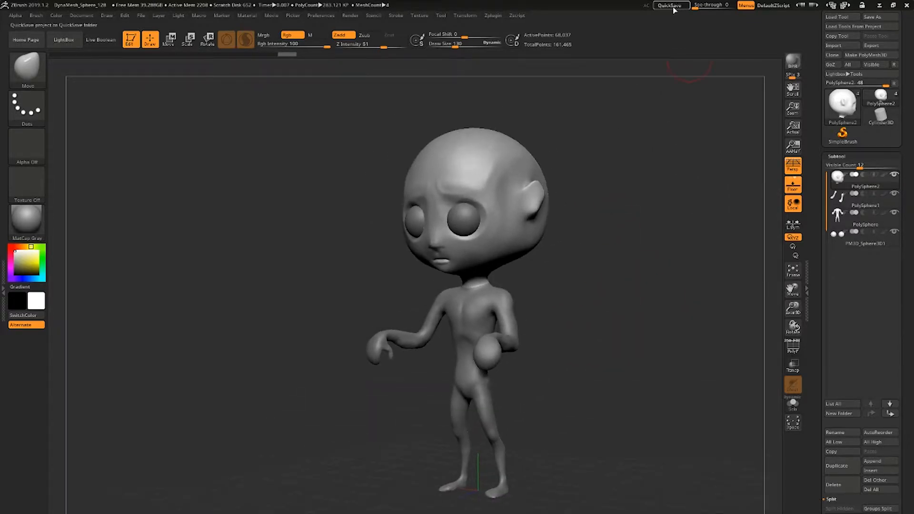
# Try to update the DynaMesh on the body subtool.
pyautogui.moveTo(567, 270)
pyautogui.mouseDown(button='right')
pyautogui.moveTo(607, 274)
pyautogui.moveTo(592, 267)
pyautogui.moveTo(638, 231)
pyautogui.mouseUp(button='right')
pyautogui.keyDown('alt'); pyautogui.click(517, 252); pyautogui.keyUp('alt')
pyautogui.keyDown('ctrl'); pyautogui.moveTo(672, 152); pyautogui.dragTo(708, 274, button='right'); pyautogui.keyUp('ctrl')
pyautogui.moveTo(733, 276); pyautogui.dragTo(639, 280, button='right')
pyautogui.keyDown('ctrl'); pyautogui.moveTo(637, 281); pyautogui.dragTo(620, 317); pyautogui.keyUp('ctrl')
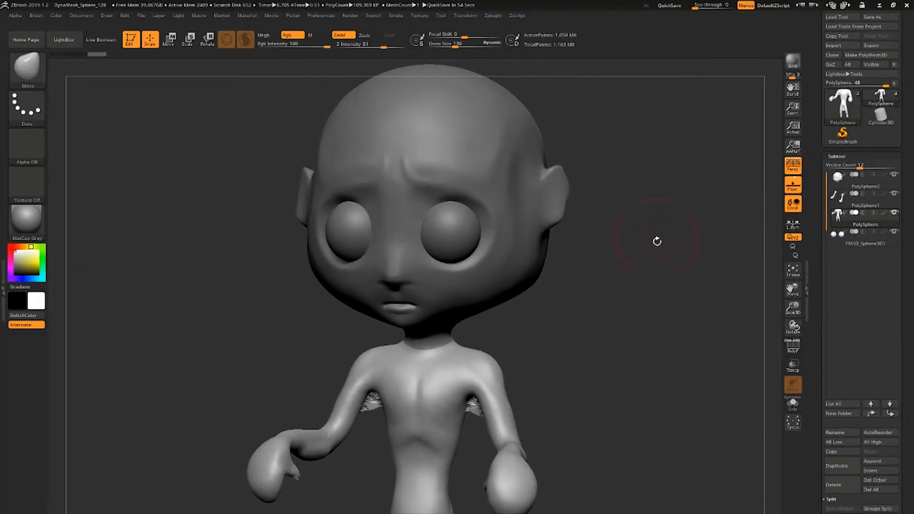
pyautogui.moveTo(657, 242); pyautogui.dragTo(629, 309, button='right')
# Duplicate the head subtool with its wireframe displayed, hide the copy and rename it "Old head model".
pyautogui.keyDown('alt'); pyautogui.click(526, 118); pyautogui.keyUp('alt')
pyautogui.moveTo(705, 272); pyautogui.dragTo(743, 288, button='right')
pyautogui.click(792, 347)
pyautogui.moveTo(638, 257); pyautogui.dragTo(640, 238, button='right')
pyautogui.click(837, 466)
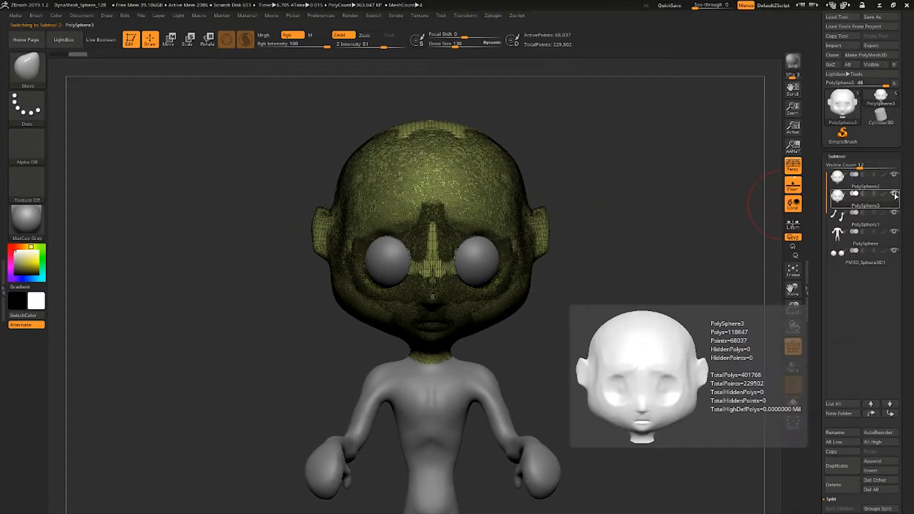
pyautogui.click(835, 433)
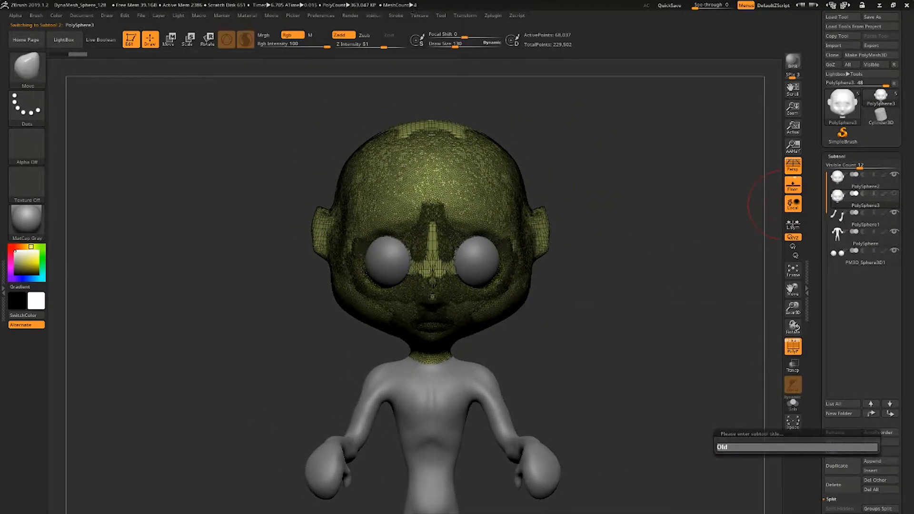
pyautogui.write('Old head model')
pyautogui.press('Return')
# Quick-save the project and ZRemesh the original head subtool with the Legacy (2018) option.
pyautogui.click(861, 186)
pyautogui.moveTo(823, 478); pyautogui.dragTo(823, 164)
pyautogui.click(679, 5)
pyautogui.click(837, 163)
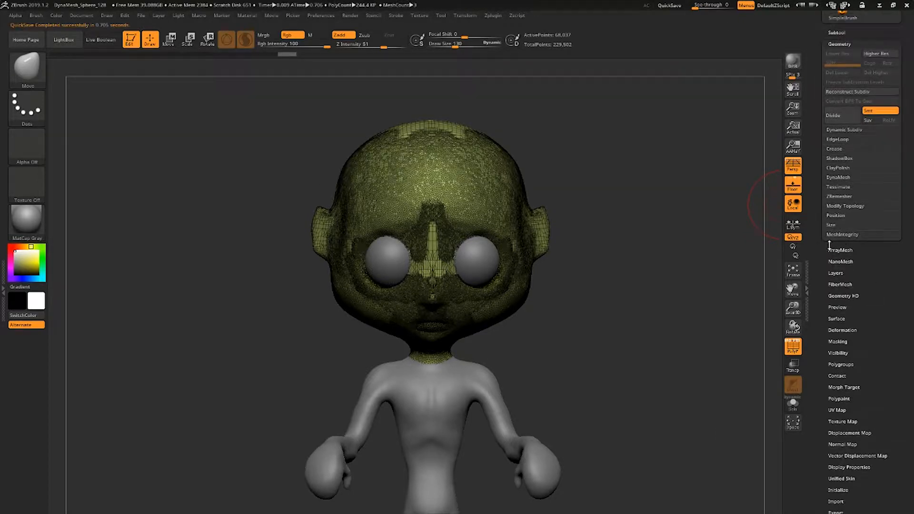
pyautogui.click(834, 196)
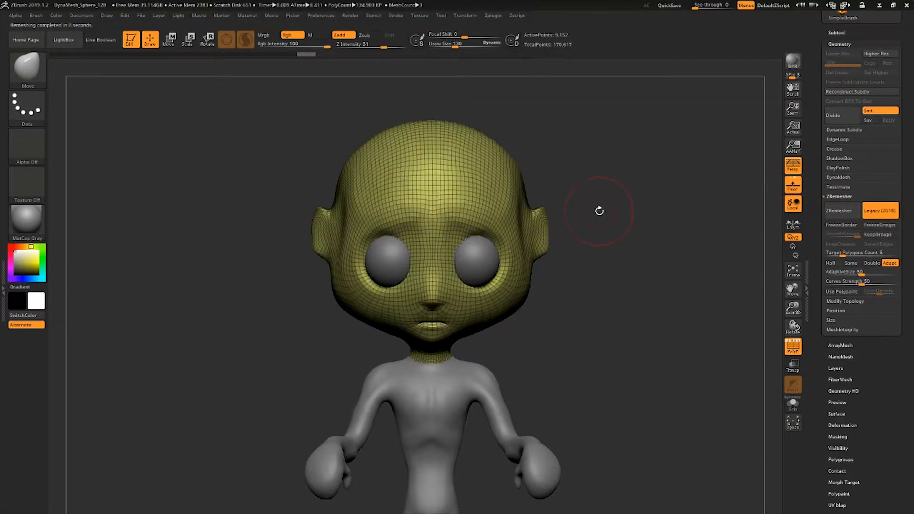
pyautogui.moveTo(598, 209); pyautogui.dragTo(660, 312)
pyautogui.click(793, 347)
# Duplicate the body subtool with its wireframe displayed and rename the copy "Old_Body".
pyautogui.keyDown('alt'); pyautogui.moveTo(660, 311); pyautogui.dragTo(652, 231); pyautogui.keyUp('alt')
pyautogui.keyDown('alt'); pyautogui.click(481, 360); pyautogui.keyUp('alt')
pyautogui.click(793, 347)
pyautogui.moveTo(677, 267); pyautogui.dragTo(659, 267)
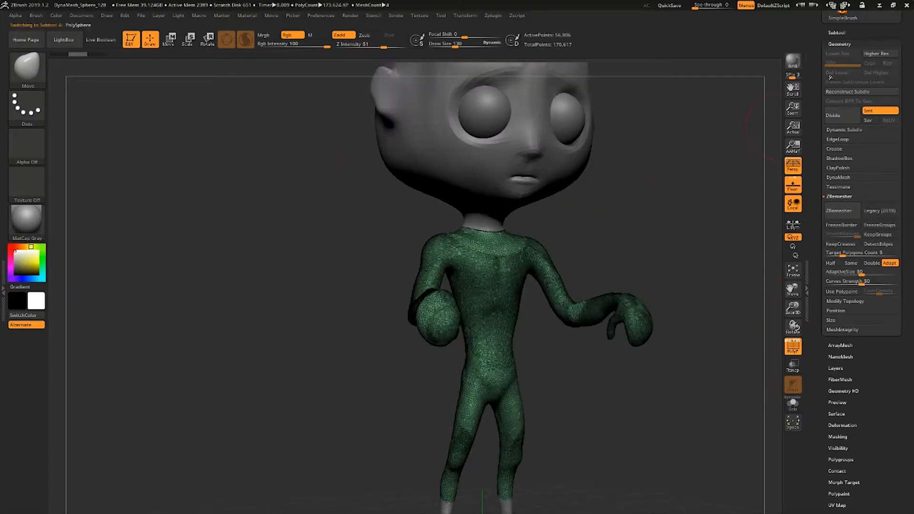
pyautogui.click(837, 33)
pyautogui.click(832, 376)
pyautogui.click(835, 309)
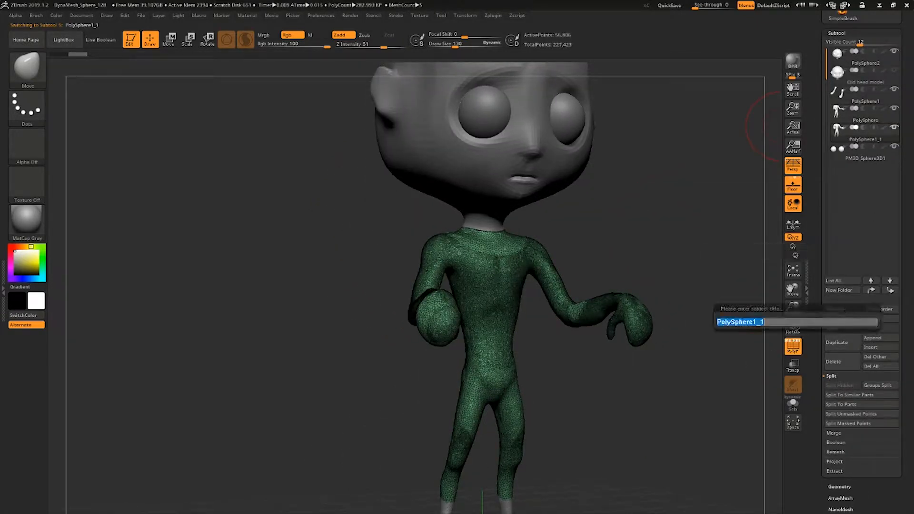
pyautogui.write('Old_Body')
pyautogui.press('Return')
# ZRemesh the original body subtool, switching to the Legacy (2018) option with an adaptive target.
pyautogui.moveTo(818, 321); pyautogui.dragTo(818, 153)
pyautogui.click(837, 320)
pyautogui.click(842, 46)
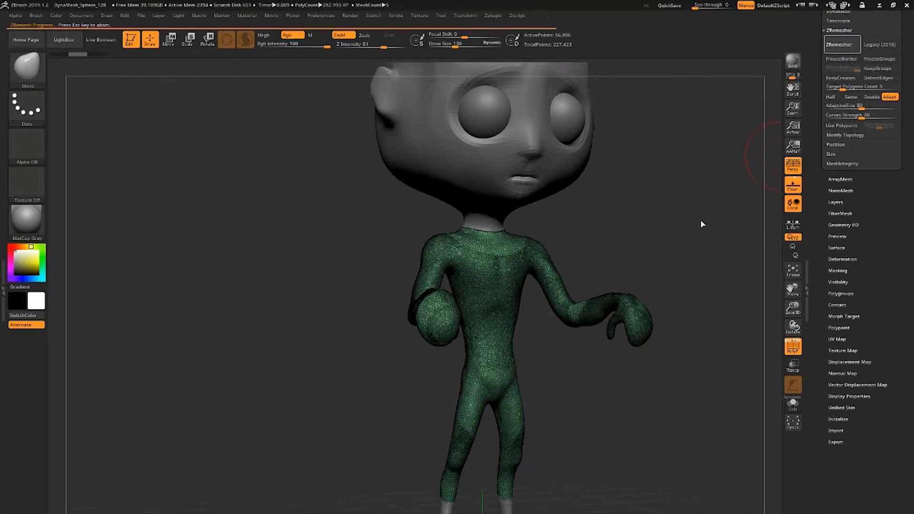
pyautogui.moveTo(701, 224); pyautogui.dragTo(634, 201)
pyautogui.click(793, 366)
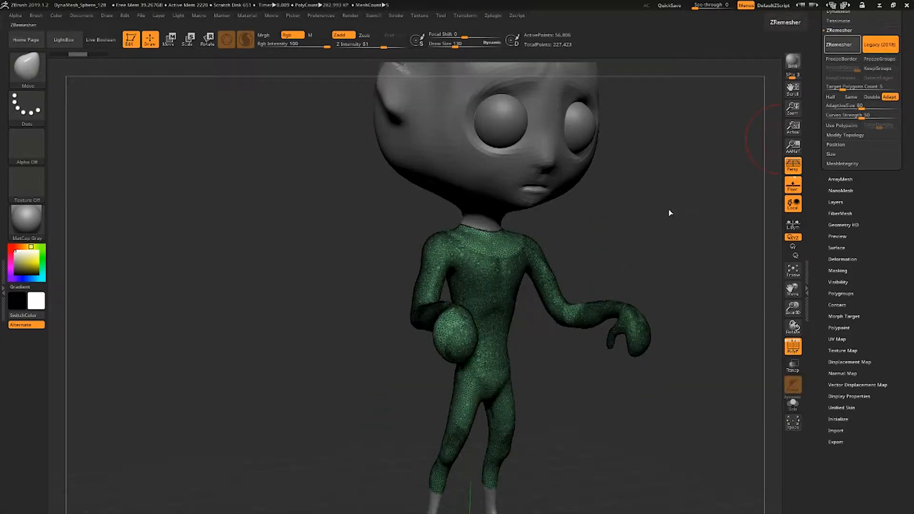
pyautogui.moveTo(669, 201); pyautogui.dragTo(652, 220)
pyautogui.moveTo(813, 30); pyautogui.dragTo(814, 56)
pyautogui.click(836, 102)
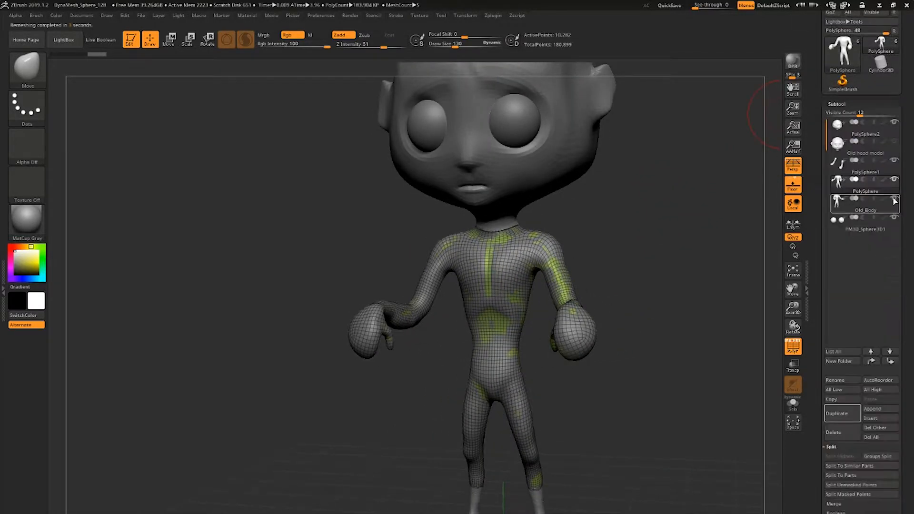
# Hide the Old_Body copy and inspect the remeshed body's wireframe from several sides.
pyautogui.click(895, 199)
pyautogui.moveTo(661, 218); pyautogui.dragTo(681, 285)
pyautogui.keyDown('shift'); pyautogui.moveTo(643, 331); pyautogui.dragTo(648, 319); pyautogui.keyUp('shift')
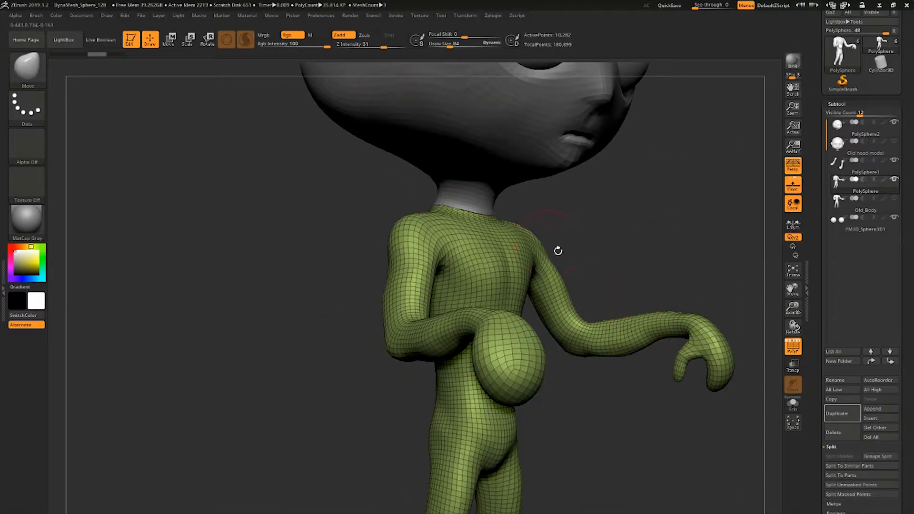
pyautogui.moveTo(558, 251); pyautogui.dragTo(676, 205)
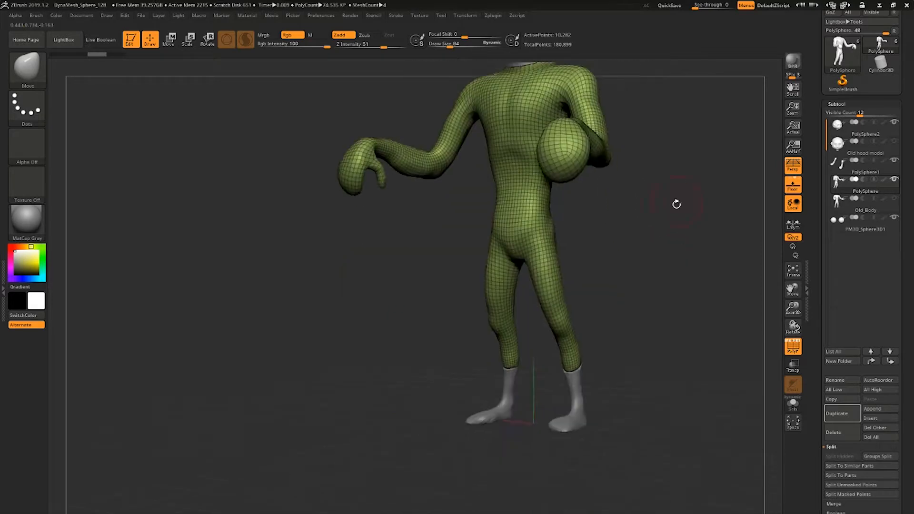
# Duplicate the feet subtool, hide the copy and ZRemesh the original with Legacy (2018) at Half.
pyautogui.click(844, 413)
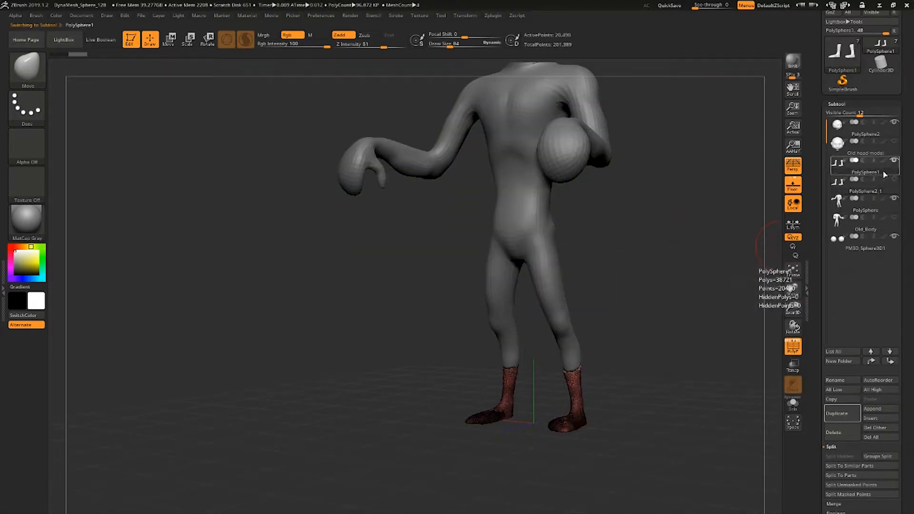
pyautogui.moveTo(819, 500); pyautogui.dragTo(841, 256)
pyautogui.click(841, 261)
pyautogui.moveTo(850, 108); pyautogui.dragTo(853, 256)
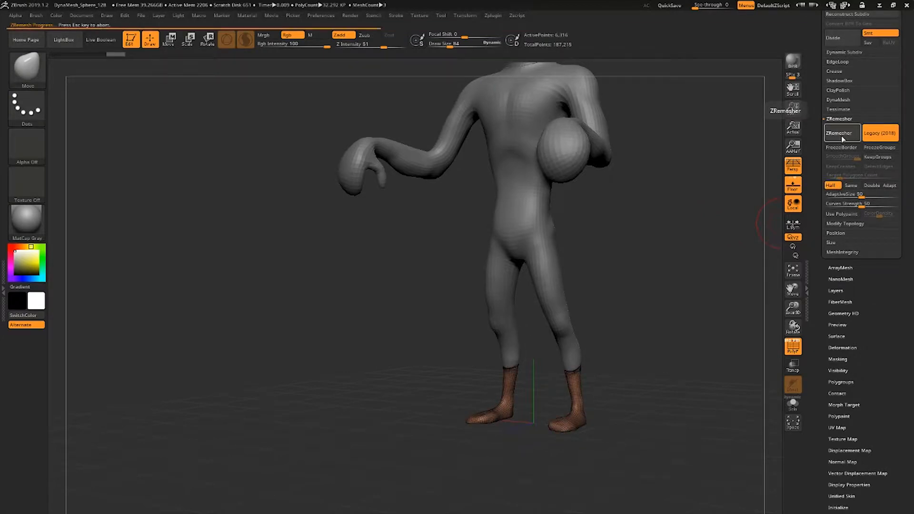
# Adjust the ankle openings of the remeshed feet with the Move brush at draw size 97 to meet the legs.
pyautogui.moveTo(762, 238); pyautogui.dragTo(670, 297)
pyautogui.moveTo(640, 262)
pyautogui.mouseDown()
pyautogui.moveTo(565, 285)
pyautogui.moveTo(565, 276)
pyautogui.mouseUp()
pyautogui.moveTo(617, 278)
pyautogui.mouseDown()
pyautogui.moveTo(630, 267)
pyautogui.moveTo(594, 255)
pyautogui.mouseUp()
pyautogui.press('s')
pyautogui.moveTo(512, 267)
pyautogui.mouseDown()
pyautogui.moveTo(540, 265)
pyautogui.moveTo(544, 274)
pyautogui.mouseUp()
pyautogui.press('s')
pyautogui.moveTo(653, 265); pyautogui.dragTo(620, 257)
pyautogui.moveTo(652, 256)
pyautogui.mouseDown()
pyautogui.moveTo(538, 250)
pyautogui.moveTo(364, 261)
pyautogui.mouseUp()
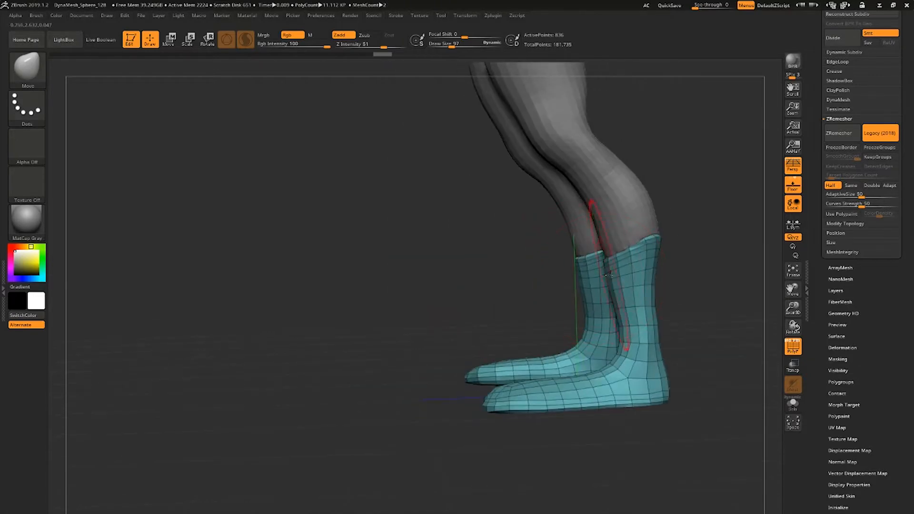
# Refine the upper rims of the feet with the ClayBuildup brush at draw size 37.
pyautogui.press('space')
pyautogui.moveTo(609, 282)
pyautogui.mouseDown()
pyautogui.moveTo(599, 296)
pyautogui.moveTo(658, 264)
pyautogui.mouseUp()
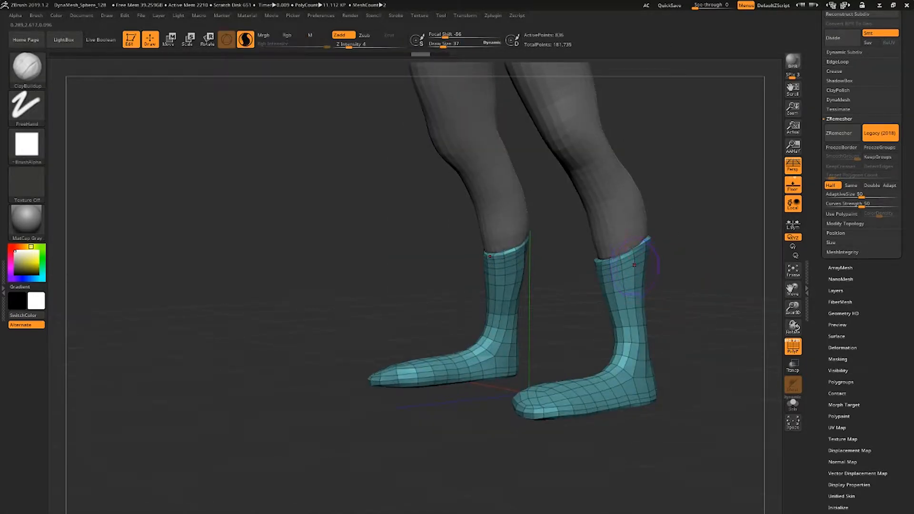
pyautogui.press('space')
pyautogui.moveTo(645, 277); pyautogui.dragTo(642, 281)
pyautogui.moveTo(614, 294); pyautogui.dragTo(633, 343, button='right')
pyautogui.moveTo(633, 253); pyautogui.dragTo(571, 264, button='right')
# Apply the SkinShade4 material and render the whole character with BPR.
pyautogui.click(27, 220)
pyautogui.click(268, 231)
pyautogui.click(798, 54)
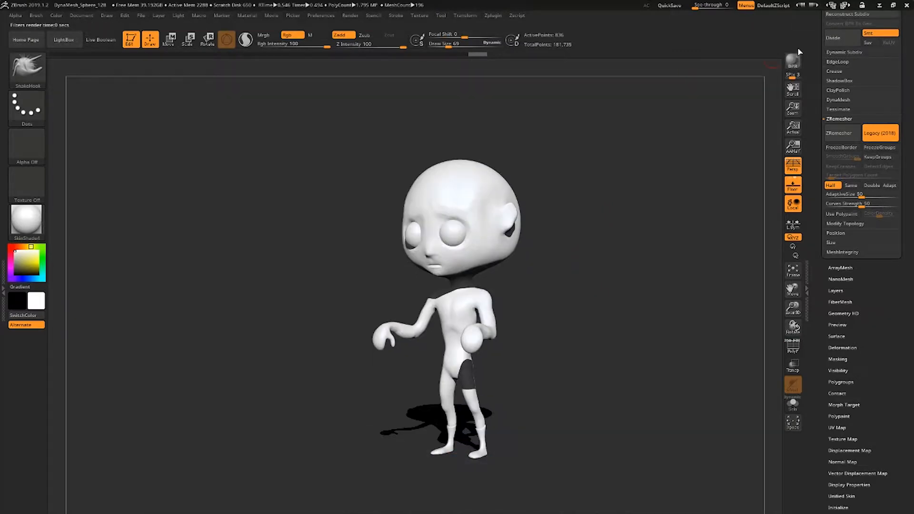
# Select the body subtool and check the white-shaded character from the front.
pyautogui.keyDown('shift'); pyautogui.moveTo(626, 212); pyautogui.dragTo(612, 147, button='right'); pyautogui.keyUp('shift')
pyautogui.keyDown('alt'); pyautogui.moveTo(612, 147); pyautogui.dragTo(693, 244, button='right'); pyautogui.keyUp('alt')
pyautogui.keyDown('alt'); pyautogui.moveTo(693, 244); pyautogui.dragTo(735, 155, button='right'); pyautogui.keyUp('alt')
pyautogui.keyDown('alt'); pyautogui.click(602, 333); pyautogui.keyUp('alt')
pyautogui.keyDown('ctrl'); pyautogui.moveTo(639, 290); pyautogui.dragTo(567, 284, button='right'); pyautogui.keyUp('ctrl')
pyautogui.keyDown('alt'); pyautogui.moveTo(567, 285); pyautogui.dragTo(590, 247, button='right'); pyautogui.keyUp('alt')
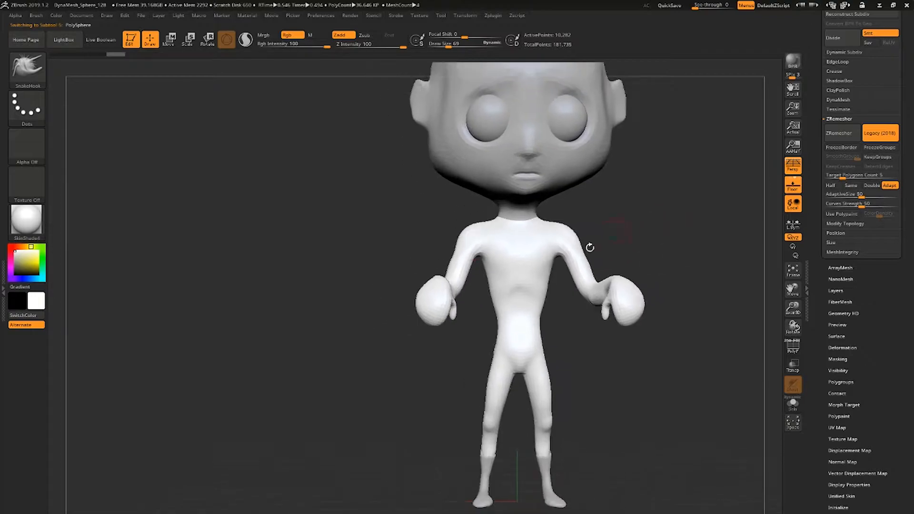
pyautogui.click(34, 217)
pyautogui.moveTo(657, 233)
pyautogui.mouseDown(button='right')
pyautogui.moveTo(578, 230)
pyautogui.moveTo(662, 238)
pyautogui.mouseUp(button='right')
pyautogui.moveTo(662, 239); pyautogui.dragTo(751, 205, button='right')
# Display the body's wireframe and ZRemesh it repeatedly with Legacy (2018) at Half.
pyautogui.click(797, 347)
pyautogui.moveTo(590, 314); pyautogui.dragTo(658, 272, button='right')
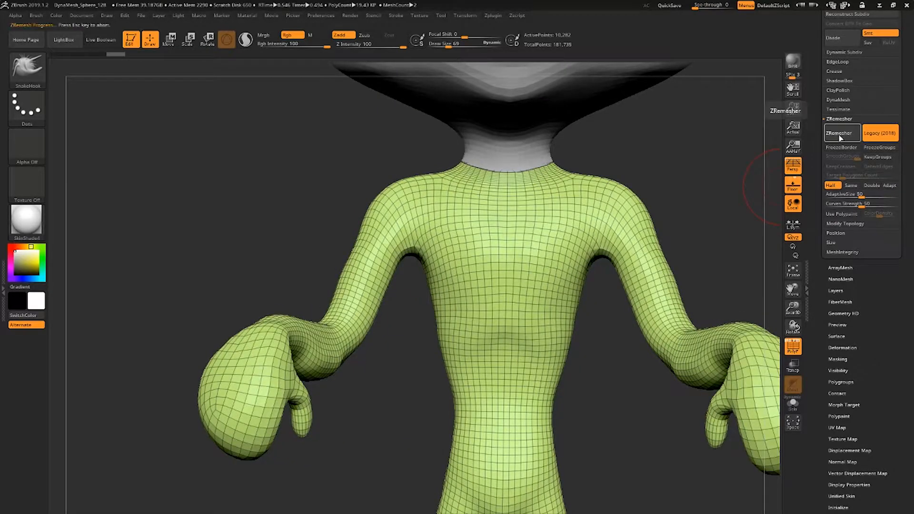
pyautogui.click(840, 138)
pyautogui.click(840, 138)
pyautogui.keyDown('ctrl'); pyautogui.moveTo(651, 272); pyautogui.dragTo(612, 257, button='right'); pyautogui.keyUp('ctrl')
pyautogui.moveTo(612, 257); pyautogui.dragTo(580, 147, button='right')
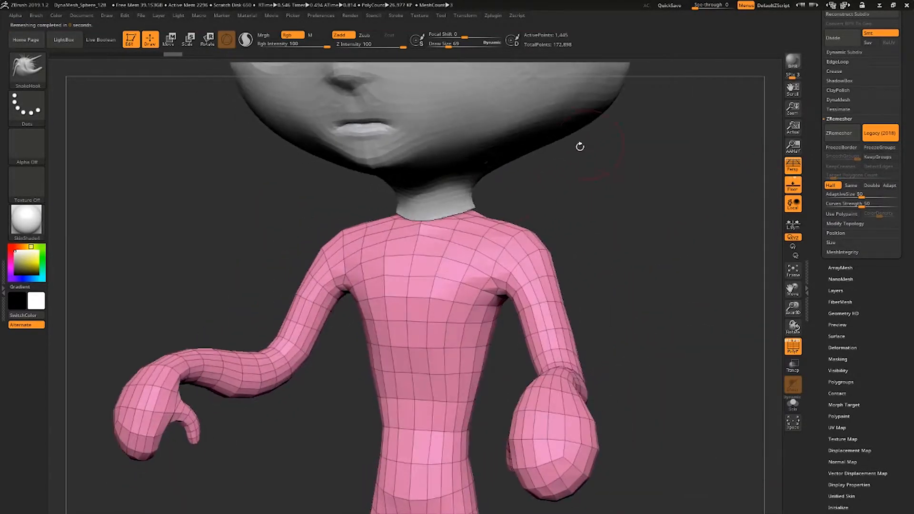
# Select the head subtool and examine its neck topology against the body.
pyautogui.keyDown('alt'); pyautogui.click(465, 183); pyautogui.keyUp('alt')
pyautogui.keyDown('ctrl'); pyautogui.moveTo(464, 183); pyautogui.dragTo(442, 245, button='right'); pyautogui.keyUp('ctrl')
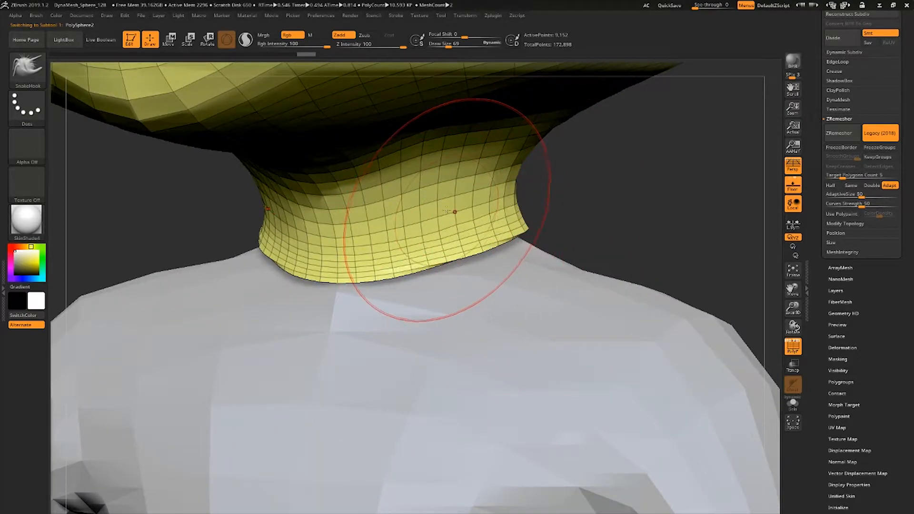
pyautogui.moveTo(567, 190); pyautogui.dragTo(629, 190, button='right')
pyautogui.moveTo(629, 190); pyautogui.dragTo(595, 258, button='right')
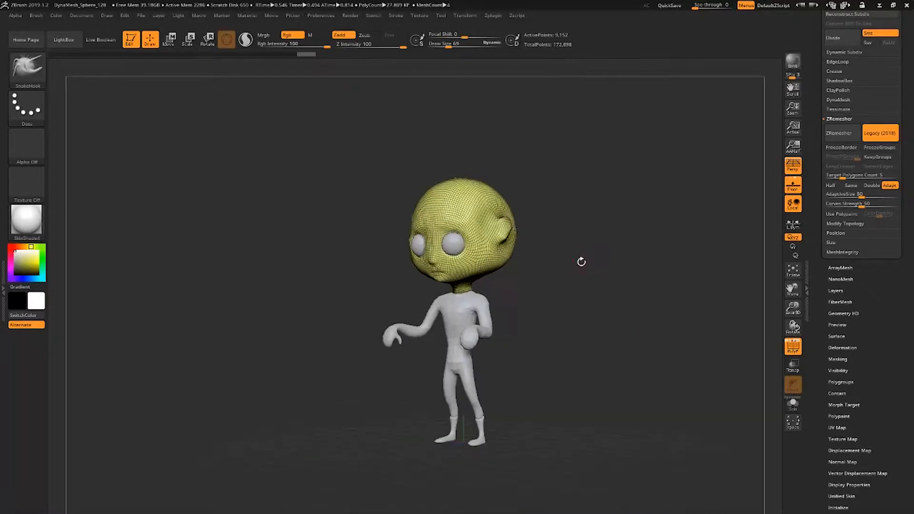
pyautogui.keyDown('ctrl'); pyautogui.moveTo(589, 327); pyautogui.dragTo(606, 368, button='right'); pyautogui.keyUp('ctrl')
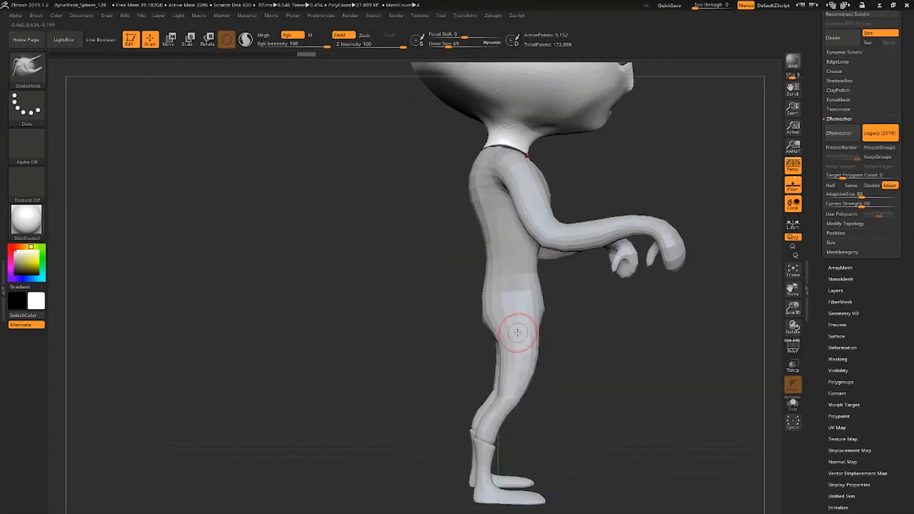
# Reshape the low-poly body's lower back and hips in profile with the Move brush at draw size 198.
pyautogui.keyDown('alt'); pyautogui.click(521, 302); pyautogui.keyUp('alt')
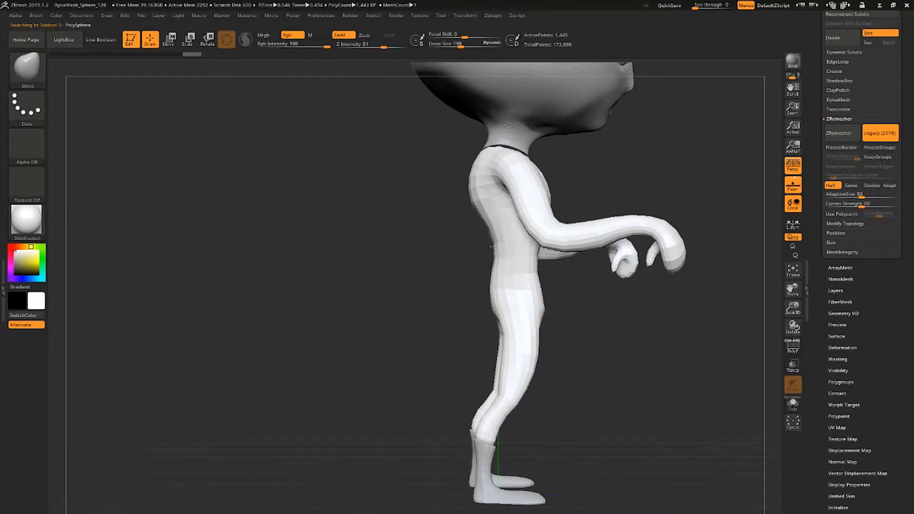
pyautogui.moveTo(493, 248); pyautogui.dragTo(521, 292, button='right')
pyautogui.moveTo(505, 374)
pyautogui.mouseDown(button='right')
pyautogui.moveTo(563, 382)
pyautogui.moveTo(500, 383)
pyautogui.moveTo(507, 376)
pyautogui.mouseUp(button='right')
pyautogui.moveTo(664, 253)
pyautogui.keyDown('ctrl'); pyautogui.mouseDown(button='right')
pyautogui.moveTo(679, 189)
pyautogui.moveTo(649, 228)
pyautogui.moveTo(651, 208)
pyautogui.moveTo(659, 243)
pyautogui.mouseUp(button='right'); pyautogui.keyUp('ctrl')
pyautogui.moveTo(659, 242)
pyautogui.mouseDown(button='right')
pyautogui.moveTo(653, 203)
pyautogui.moveTo(678, 208)
pyautogui.mouseUp(button='right')
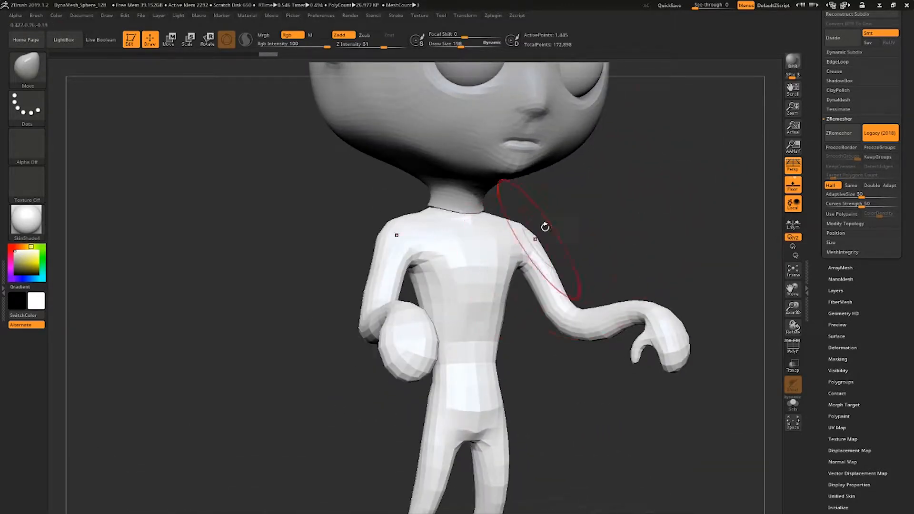
# Display the body's wireframe again and set the draw size to 32.
pyautogui.hotkey('shift', 'f')
pyautogui.keyDown('ctrl'); pyautogui.moveTo(598, 305); pyautogui.dragTo(553, 346, button='right'); pyautogui.keyUp('ctrl')
pyautogui.press('space')
pyautogui.moveTo(607, 296); pyautogui.dragTo(599, 292)
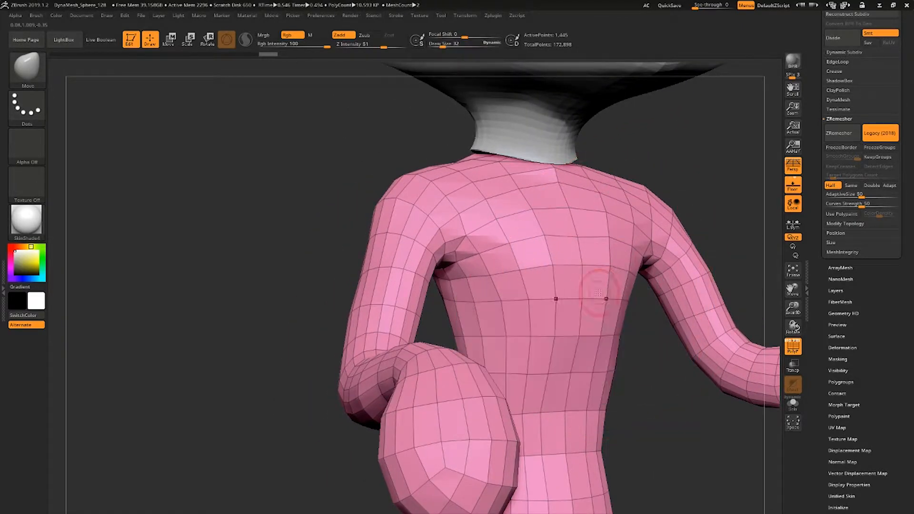
pyautogui.moveTo(574, 253); pyautogui.dragTo(564, 308, button='right')
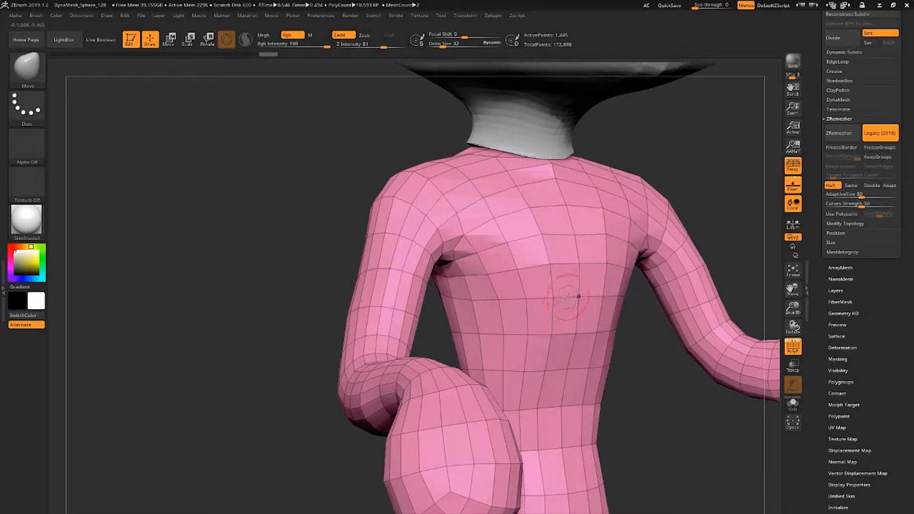
# Switch to the ZModeler brush and set the QMesh polygon action's target to Polyloop.
pyautogui.press('b')
pyautogui.press('z')
pyautogui.press('m')
pyautogui.moveTo(568, 315); pyautogui.dragTo(547, 303, button='right')
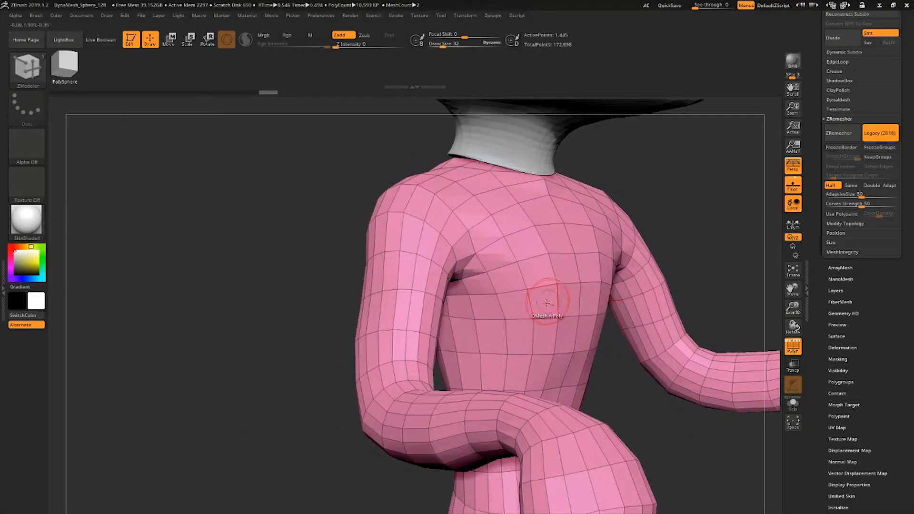
pyautogui.press('space')
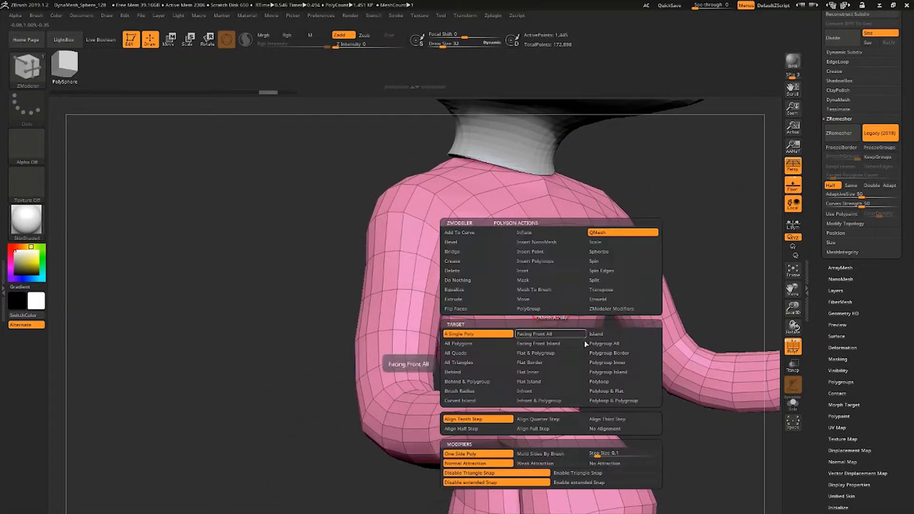
pyautogui.click(547, 318)
pyautogui.click(533, 305)
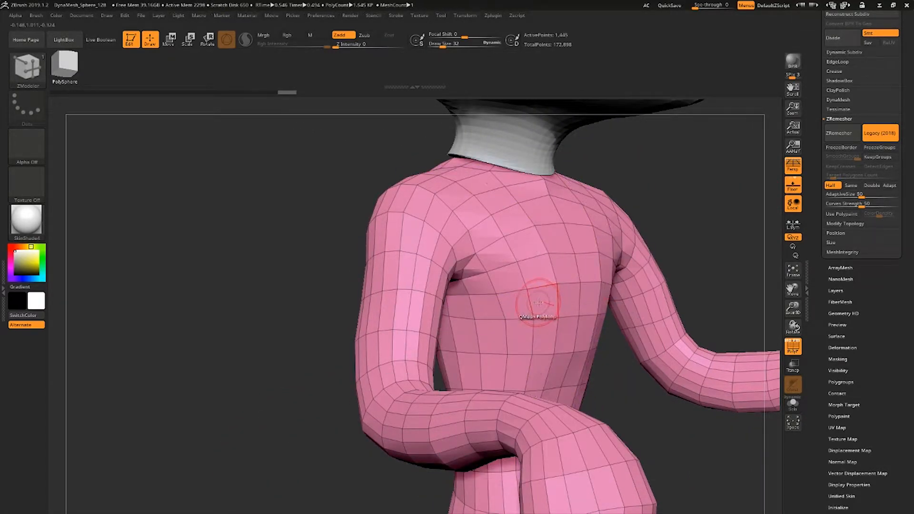
# Try QMesh extrusions of polyloops around the torso and undo them.
pyautogui.hotkey('ctrl', 'z')
pyautogui.hotkey('ctrl', 'z')
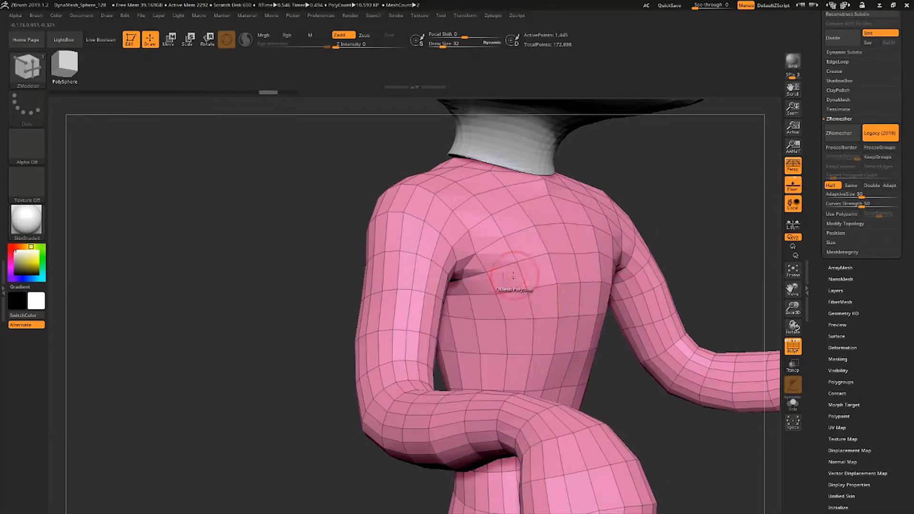
pyautogui.hotkey('ctrl', 'z')
pyautogui.hotkey('ctrl', 'z')
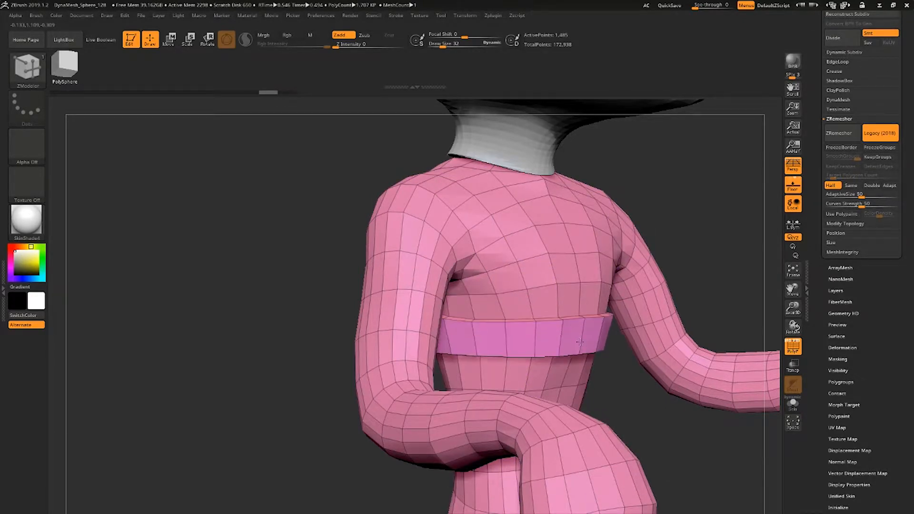
pyautogui.moveTo(580, 342); pyautogui.dragTo(582, 344)
pyautogui.keyDown('alt'); pyautogui.moveTo(604, 372); pyautogui.dragTo(601, 319); pyautogui.keyUp('alt')
pyautogui.hotkey('ctrl', 'z')
# Extract three polyloop bands around the torso as separate subtools with QMesh.
pyautogui.moveTo(525, 255); pyautogui.dragTo(536, 261)
pyautogui.moveTo(603, 324)
pyautogui.mouseDown()
pyautogui.moveTo(613, 286)
pyautogui.moveTo(612, 301)
pyautogui.mouseUp()
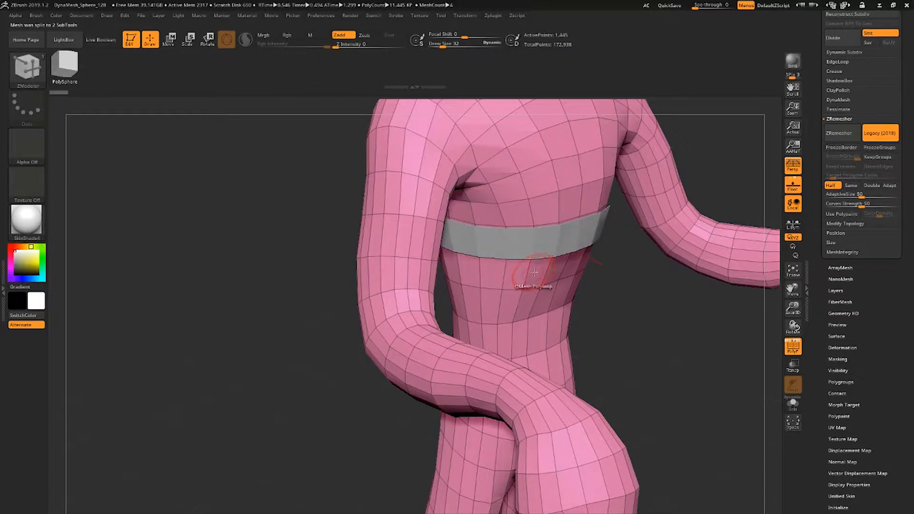
pyautogui.hotkey('ctrl', 'z')
pyautogui.moveTo(624, 334)
pyautogui.mouseDown()
pyautogui.moveTo(619, 291)
pyautogui.moveTo(626, 337)
pyautogui.mouseUp()
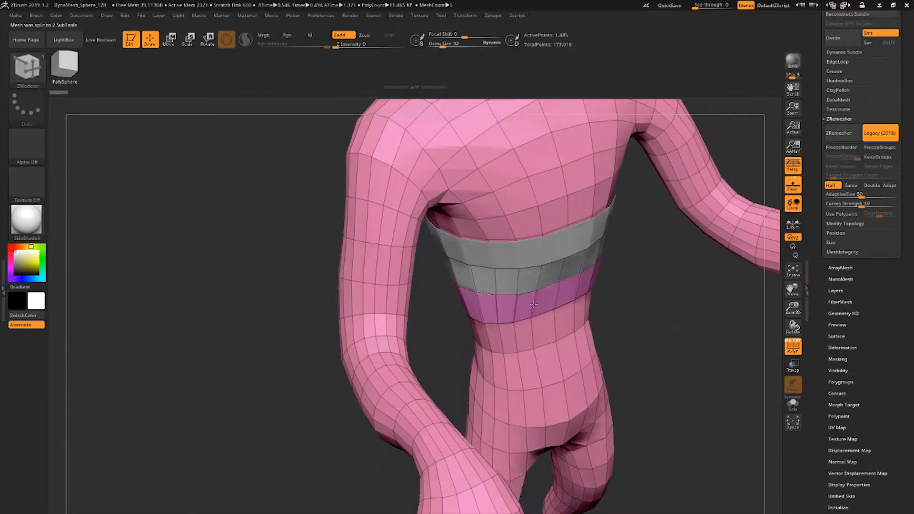
pyautogui.hotkey('ctrl', 'z')
pyautogui.moveTo(647, 376); pyautogui.dragTo(636, 360)
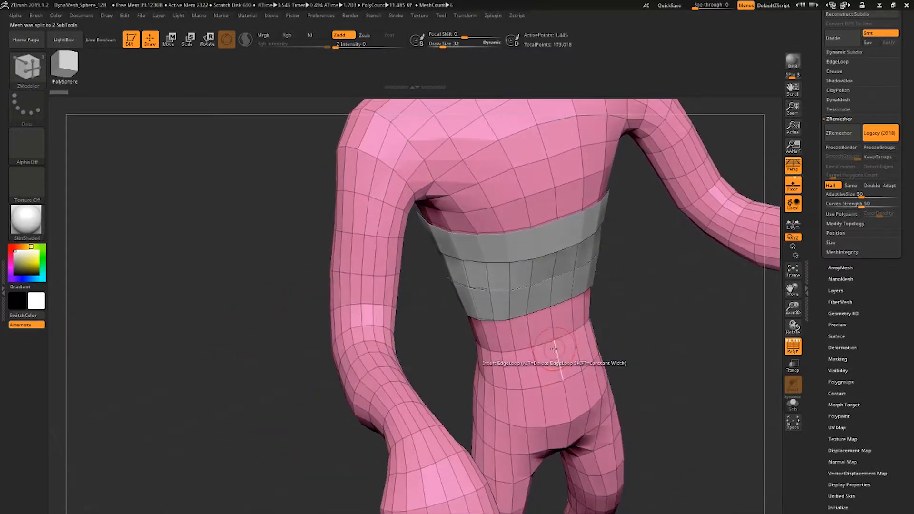
# Delete the three torso band subtools and reselect the body subtool.
pyautogui.moveTo(733, 405); pyautogui.dragTo(665, 258)
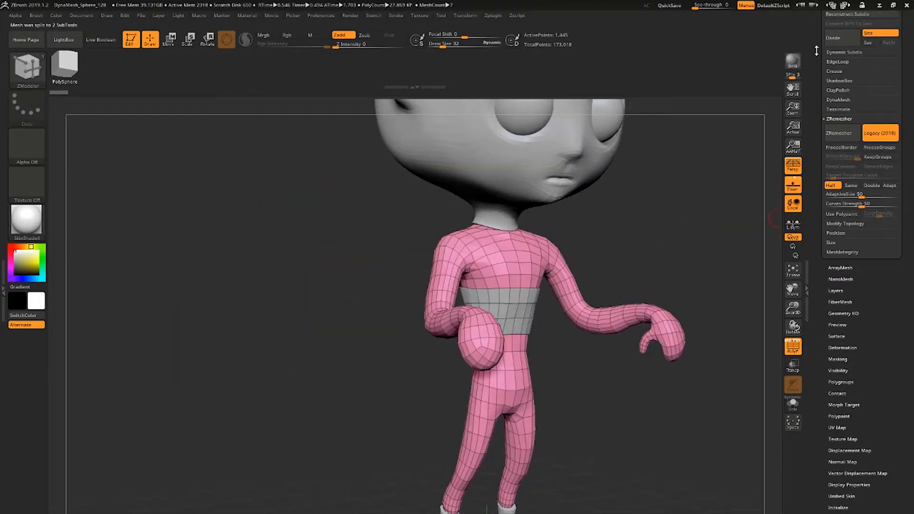
pyautogui.moveTo(818, 51); pyautogui.dragTo(818, 205)
pyautogui.click(838, 102)
pyautogui.click(839, 218)
pyautogui.click(842, 429)
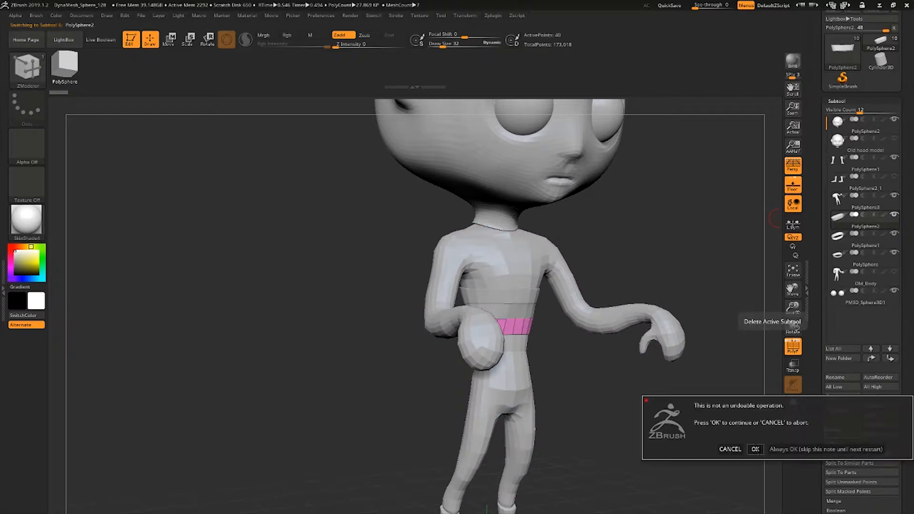
pyautogui.click(753, 450)
pyautogui.click(842, 431)
pyautogui.click(755, 453)
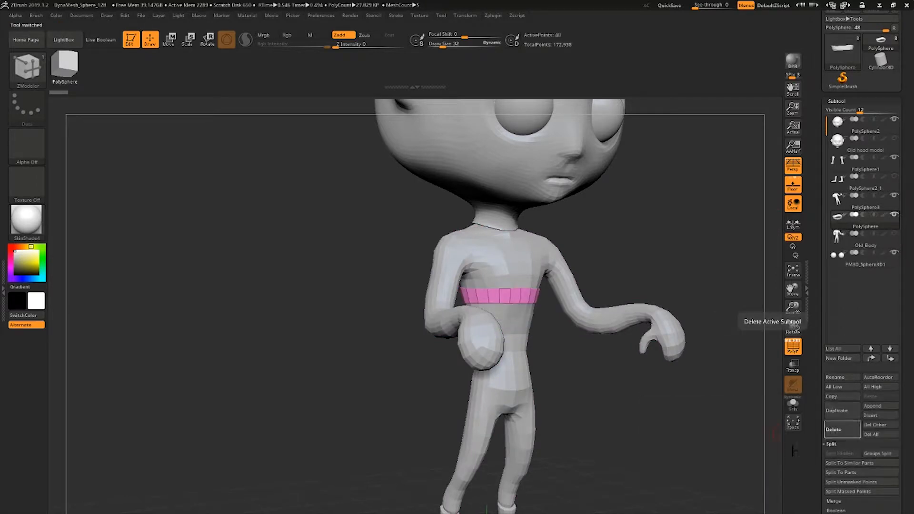
pyautogui.click(838, 197)
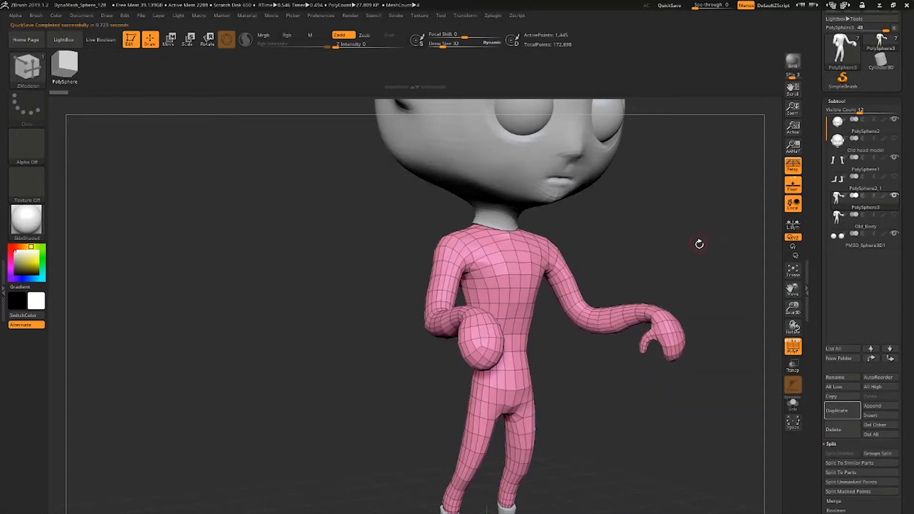
# Divide the body mesh three times with smoothing on.
pyautogui.moveTo(700, 244); pyautogui.dragTo(698, 189)
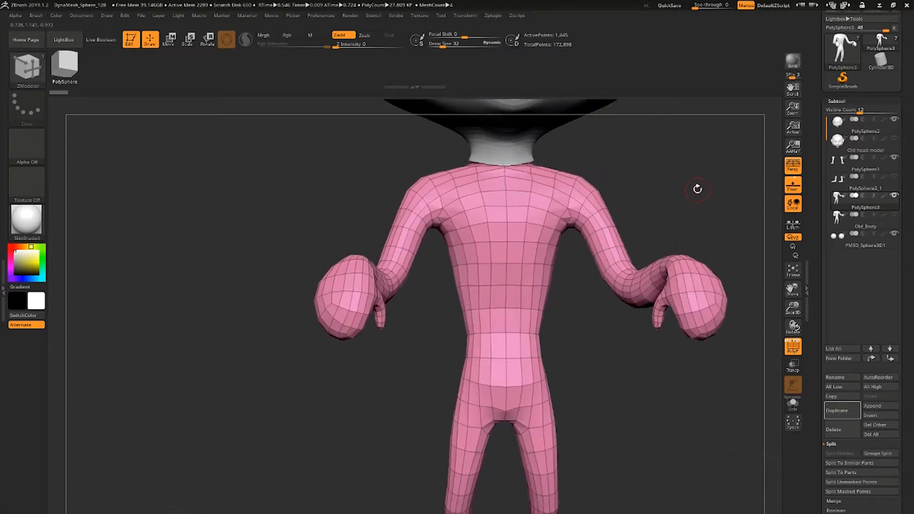
pyautogui.moveTo(857, 305); pyautogui.dragTo(857, 174)
pyautogui.click(845, 424)
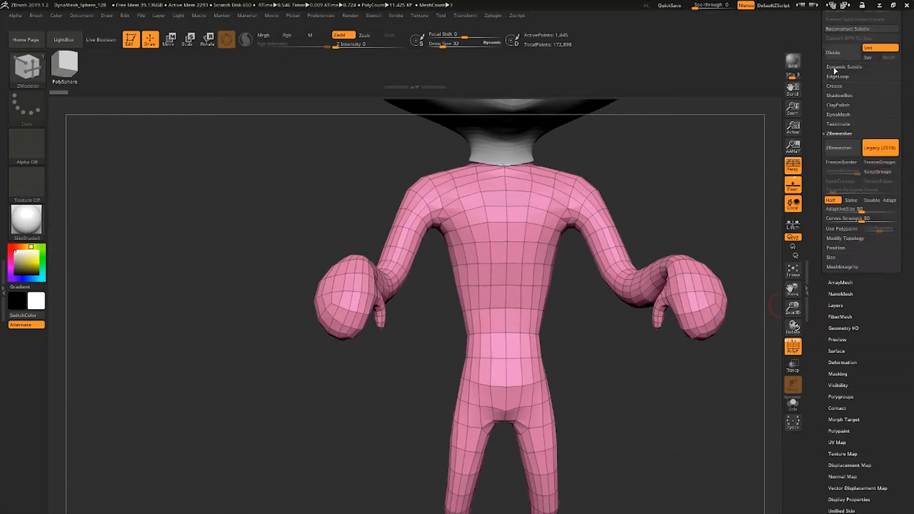
pyautogui.click(839, 54)
pyautogui.click(839, 54)
pyautogui.click(839, 53)
# Turn off the wireframe display and switch to the ClayBuildup brush for sculpting the body.
pyautogui.moveTo(562, 165)
pyautogui.keyDown('alt'); pyautogui.mouseDown()
pyautogui.moveTo(680, 259)
pyautogui.moveTo(601, 278)
pyautogui.mouseUp(); pyautogui.keyUp('alt')
pyautogui.hotkey('shift', 'f')
pyautogui.press('b')
pyautogui.press('c')
pyautogui.press('b')
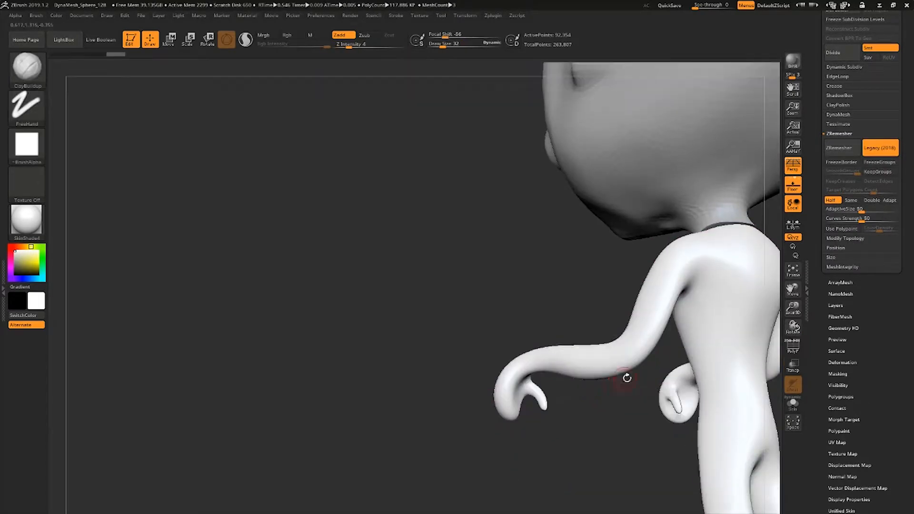
# Build up the shoulder and upper chest with ClayBuildup at Z Intensity 2 and Draw Size 46, smoothing the strokes.
pyautogui.press('space')
pyautogui.moveTo(632, 357); pyautogui.dragTo(633, 356)
pyautogui.moveTo(666, 286); pyautogui.dragTo(644, 185, button='right')
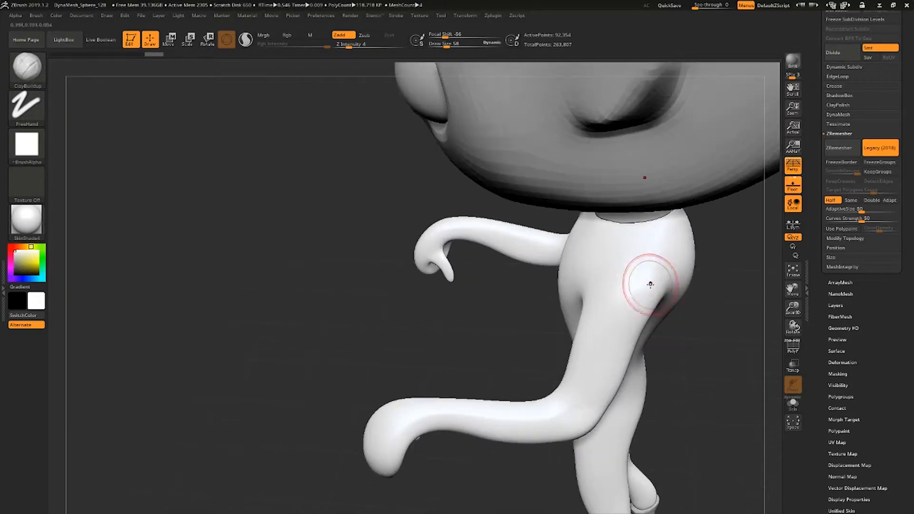
pyautogui.press('space')
pyautogui.moveTo(652, 288); pyautogui.dragTo(648, 288)
pyautogui.moveTo(649, 285); pyautogui.dragTo(651, 291)
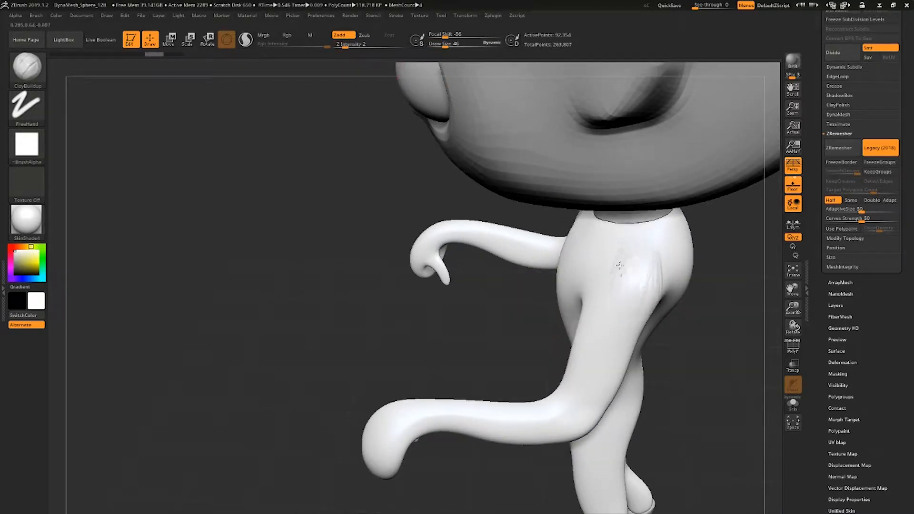
pyautogui.keyDown('shift'); pyautogui.moveTo(606, 359); pyautogui.dragTo(645, 269); pyautogui.keyUp('shift')
pyautogui.moveTo(700, 257)
pyautogui.mouseDown()
pyautogui.moveTo(708, 242)
pyautogui.moveTo(692, 214)
pyautogui.moveTo(705, 215)
pyautogui.mouseUp()
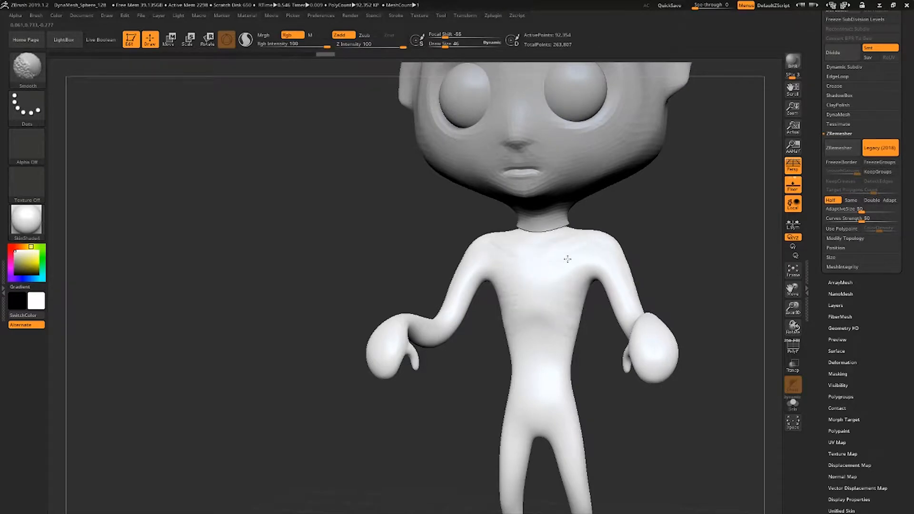
# Divide the body mesh once more and sculpt the lower edge of the ribcage, smoothing the strokes.
pyautogui.moveTo(819, 46); pyautogui.dragTo(819, 128)
pyautogui.hotkey('ctrl', 'd')
pyautogui.keyDown('alt'); pyautogui.moveTo(700, 226); pyautogui.dragTo(781, 132); pyautogui.keyUp('alt')
pyautogui.moveTo(617, 229); pyautogui.dragTo(656, 245)
pyautogui.moveTo(710, 285); pyautogui.dragTo(643, 281)
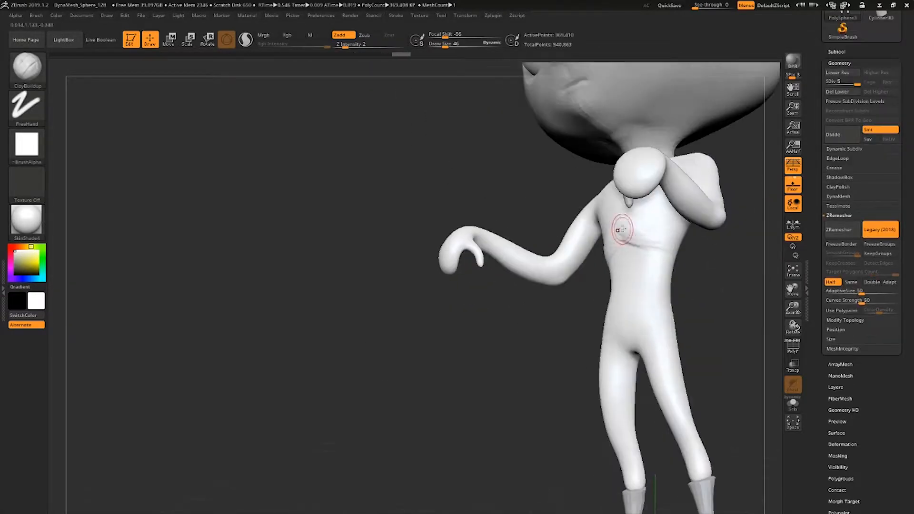
pyautogui.keyDown('shift'); pyautogui.moveTo(628, 247); pyautogui.dragTo(650, 238); pyautogui.keyUp('shift')
pyautogui.moveTo(704, 286); pyautogui.dragTo(758, 271)
pyautogui.keyDown('shift'); pyautogui.moveTo(639, 229); pyautogui.dragTo(660, 222); pyautogui.keyUp('shift')
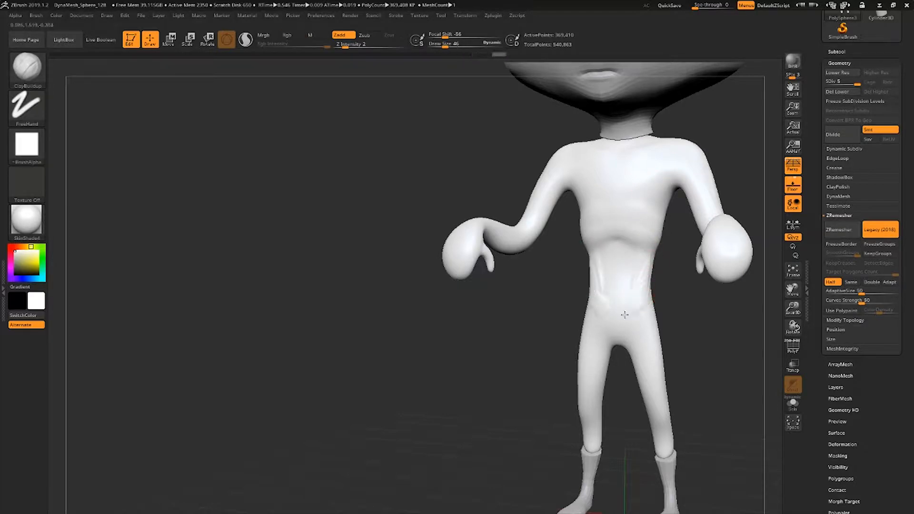
# Build up and smooth the buttocks and back of the body.
pyautogui.moveTo(700, 285)
pyautogui.mouseDown()
pyautogui.moveTo(662, 288)
pyautogui.moveTo(619, 313)
pyautogui.mouseUp()
pyautogui.moveTo(680, 305); pyautogui.dragTo(680, 328)
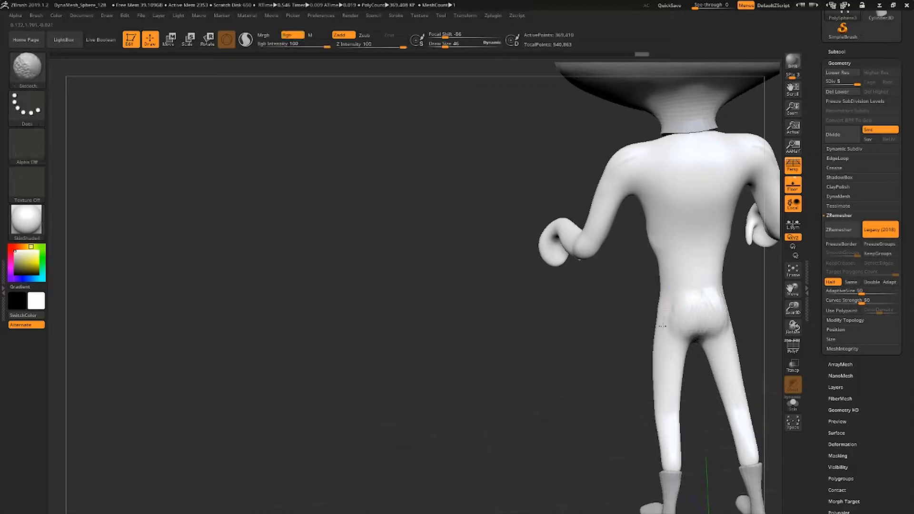
pyautogui.keyDown('shift'); pyautogui.moveTo(668, 232); pyautogui.dragTo(663, 236); pyautogui.keyUp('shift')
pyautogui.keyDown('alt'); pyautogui.moveTo(696, 188); pyautogui.dragTo(671, 261, button='right'); pyautogui.keyUp('alt')
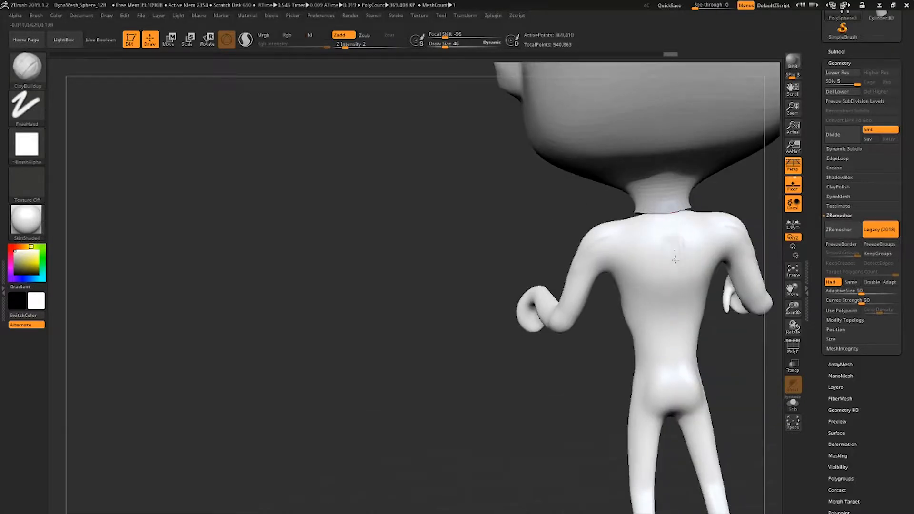
pyautogui.moveTo(662, 309); pyautogui.dragTo(695, 305, button='right')
# Smooth the shoulders and refine the upper chest just below the neck.
pyautogui.keyDown('shift'); pyautogui.moveTo(607, 247); pyautogui.dragTo(598, 256); pyautogui.keyUp('shift')
pyautogui.moveTo(598, 256)
pyautogui.mouseDown(button='right')
pyautogui.moveTo(676, 267)
pyautogui.moveTo(601, 252)
pyautogui.mouseUp(button='right')
pyautogui.keyDown('shift'); pyautogui.moveTo(605, 254); pyautogui.dragTo(595, 268); pyautogui.keyUp('shift')
pyautogui.moveTo(601, 251)
pyautogui.mouseDown(button='right')
pyautogui.moveTo(716, 229)
pyautogui.moveTo(638, 243)
pyautogui.mouseUp(button='right')
pyautogui.moveTo(638, 243)
pyautogui.keyDown('ctrl'); pyautogui.mouseDown(button='right')
pyautogui.moveTo(630, 280)
pyautogui.moveTo(615, 266)
pyautogui.mouseUp(button='right'); pyautogui.keyUp('ctrl')
pyautogui.moveTo(615, 266)
pyautogui.mouseDown(button='right')
pyautogui.moveTo(677, 265)
pyautogui.moveTo(729, 291)
pyautogui.mouseUp(button='right')
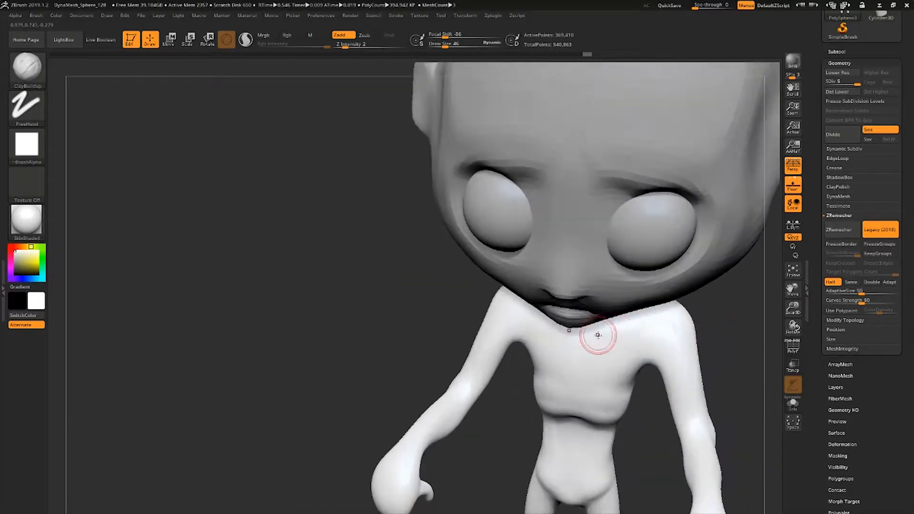
pyautogui.moveTo(598, 334); pyautogui.dragTo(588, 324, button='right')
pyautogui.moveTo(599, 335); pyautogui.dragTo(618, 316)
pyautogui.moveTo(602, 434); pyautogui.dragTo(638, 229, button='right')
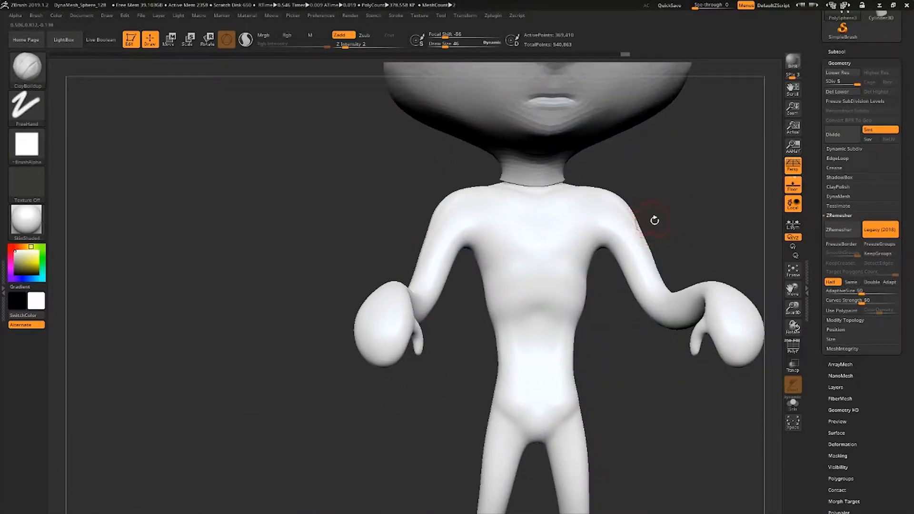
# Paint a mask band around the chest just below the armpits.
pyautogui.moveTo(530, 241); pyautogui.dragTo(609, 264, button='right')
pyautogui.keyDown('ctrl'); pyautogui.moveTo(663, 275); pyautogui.dragTo(605, 269); pyautogui.keyUp('ctrl')
pyautogui.moveTo(583, 286)
pyautogui.mouseDown(button='right')
pyautogui.moveTo(718, 296)
pyautogui.moveTo(733, 280)
pyautogui.mouseUp(button='right')
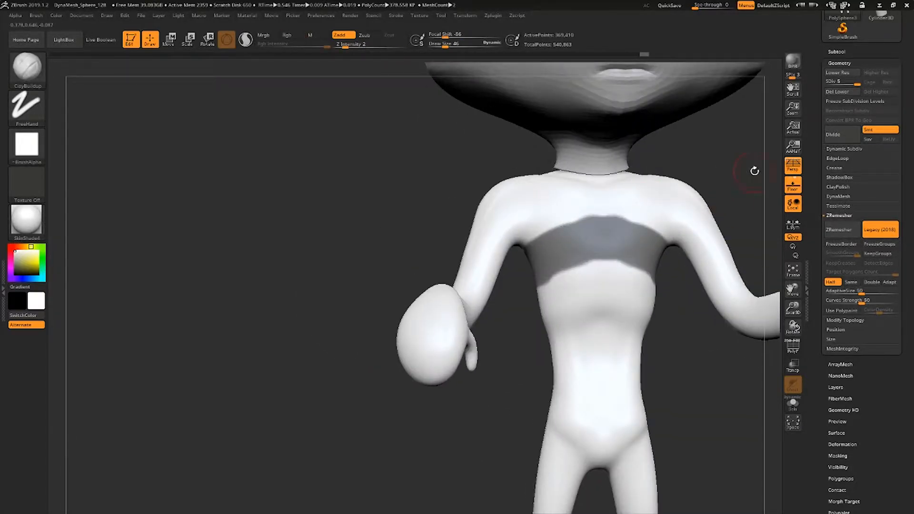
pyautogui.moveTo(753, 169)
pyautogui.mouseDown(button='right')
pyautogui.moveTo(723, 238)
pyautogui.moveTo(667, 253)
pyautogui.moveTo(675, 220)
pyautogui.mouseUp(button='right')
pyautogui.keyDown('ctrl'); pyautogui.moveTo(675, 221); pyautogui.dragTo(745, 241, button='right'); pyautogui.keyUp('ctrl')
# Extract the masked chest band as a new subtool with thickness 0 and accept it.
pyautogui.moveTo(844, 50); pyautogui.dragTo(845, 167)
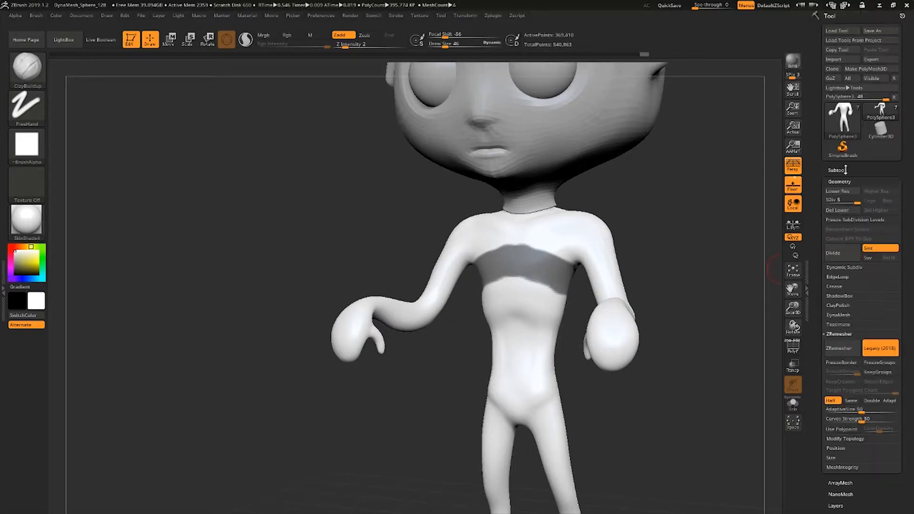
pyautogui.click(845, 168)
pyautogui.moveTo(828, 501); pyautogui.dragTo(827, 386)
pyautogui.click(835, 493)
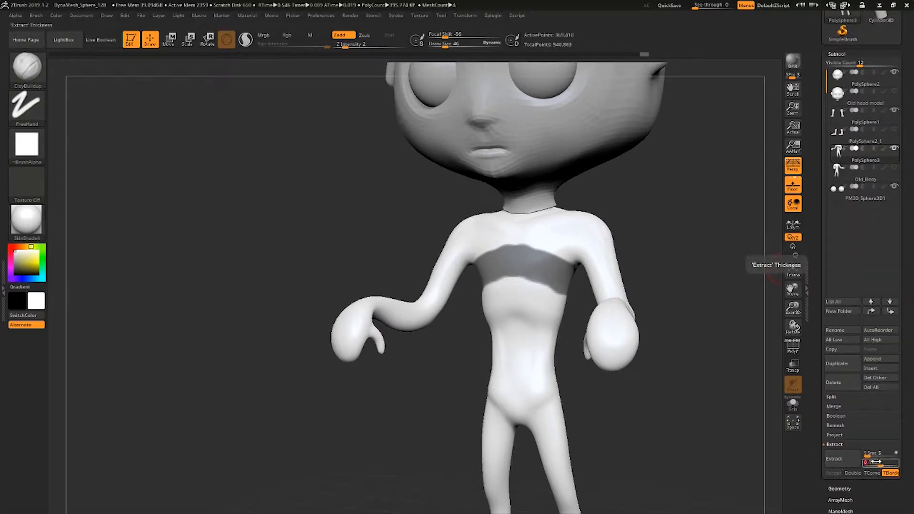
pyautogui.click(849, 460)
pyautogui.click(840, 473)
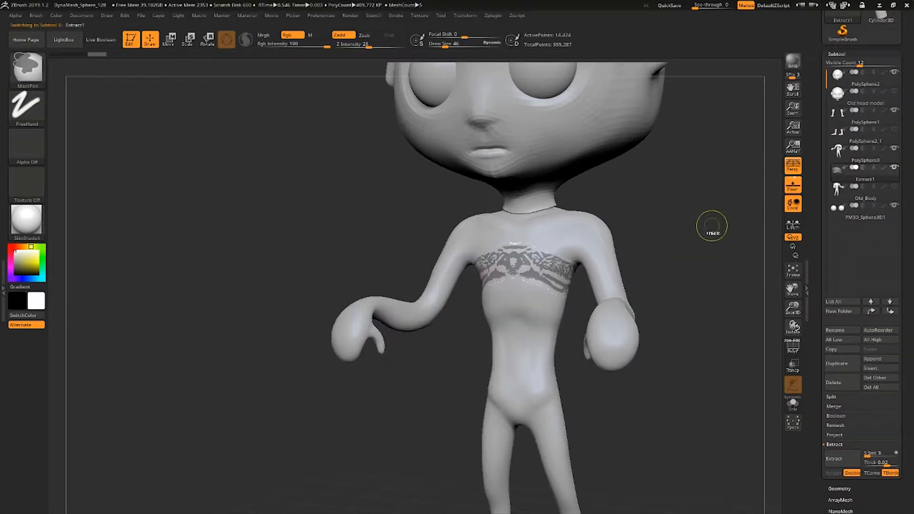
# Clear the chest band's mask, show its wireframe and ZRemesh it with Legacy (2018) and Half until the mesh is coarse.
pyautogui.keyDown('ctrl'); pyautogui.moveTo(712, 227); pyautogui.dragTo(724, 242); pyautogui.keyUp('ctrl')
pyautogui.moveTo(714, 238); pyautogui.dragTo(762, 309)
pyautogui.hotkey('shift', 'f')
pyautogui.moveTo(835, 478); pyautogui.dragTo(835, 296)
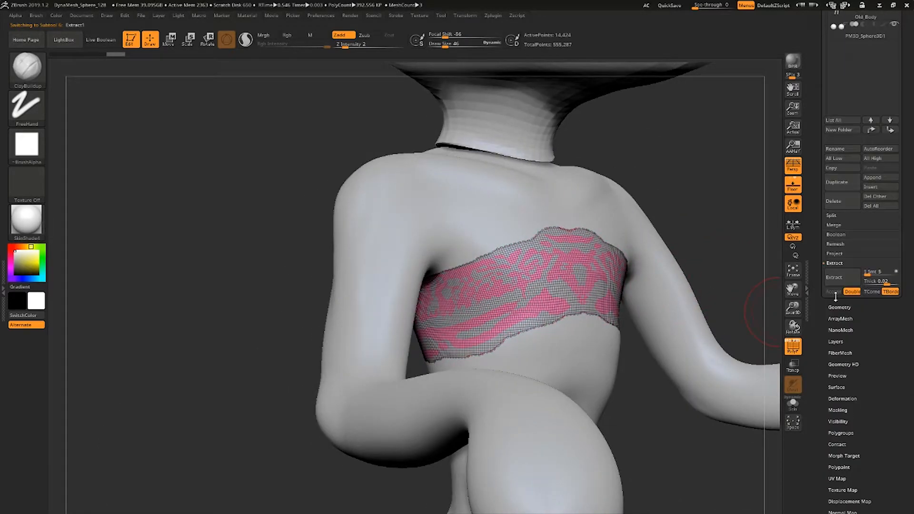
pyautogui.click(839, 307)
pyautogui.click(882, 50)
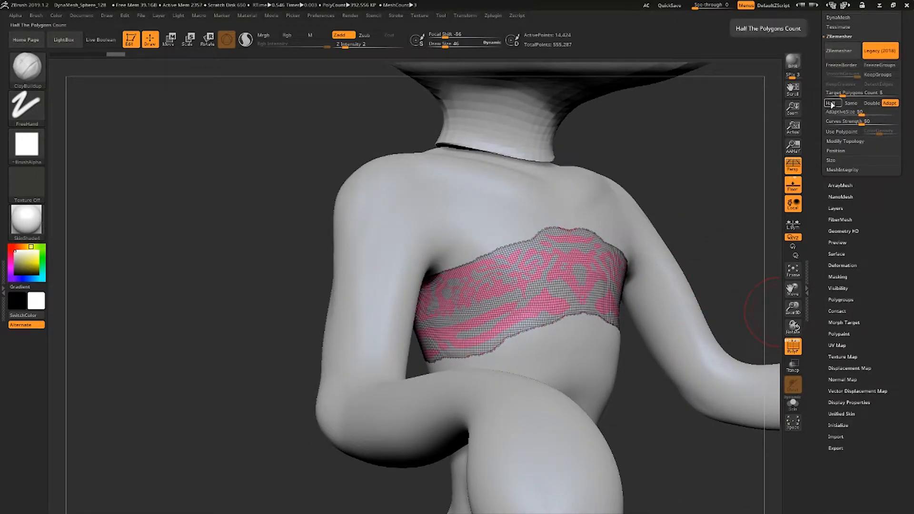
pyautogui.click(842, 51)
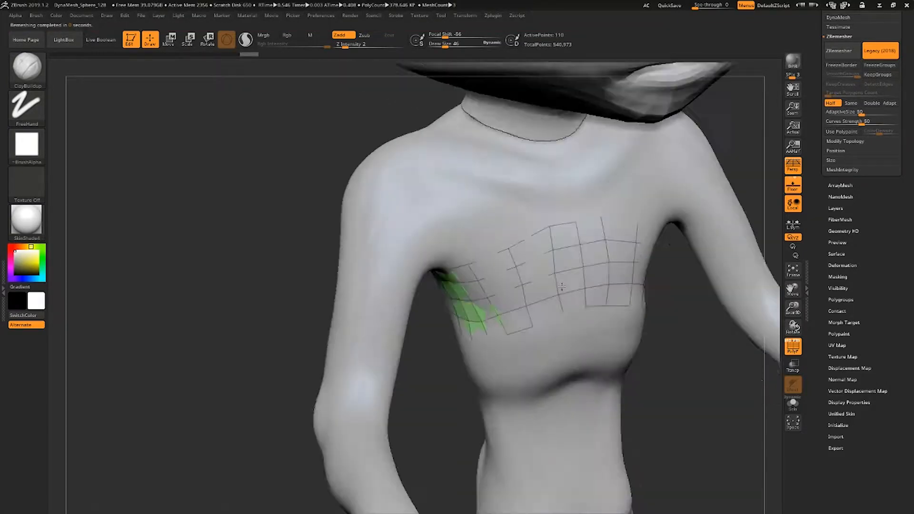
# Thicken the whole chest band outward using ZModeler QMesh on all polygons, with the body ghosted while working.
pyautogui.moveTo(562, 287)
pyautogui.mouseDown(button='right')
pyautogui.moveTo(567, 270)
pyautogui.moveTo(595, 268)
pyautogui.moveTo(545, 274)
pyautogui.mouseUp(button='right')
pyautogui.hotkey('shift', 't')
pyautogui.press('b')
pyautogui.press('z')
pyautogui.press('m')
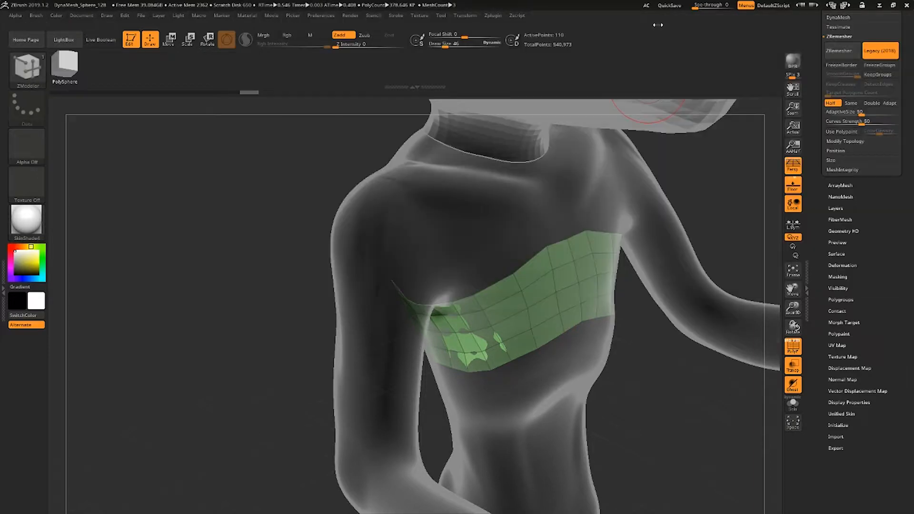
pyautogui.press('space')
pyautogui.click(478, 344)
pyautogui.moveTo(481, 333); pyautogui.dragTo(537, 344)
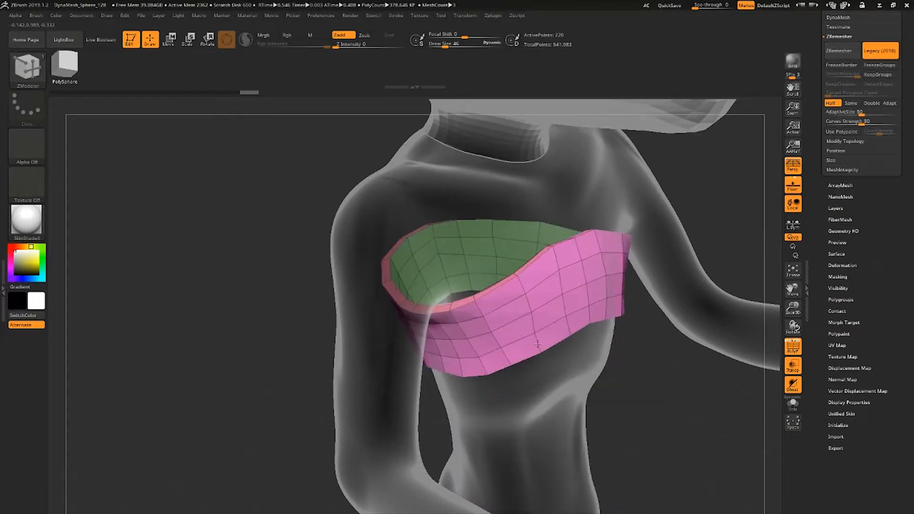
pyautogui.moveTo(560, 325); pyautogui.dragTo(500, 285, button='right')
pyautogui.keyDown('ctrl'); pyautogui.moveTo(690, 305); pyautogui.dragTo(632, 259, button='right'); pyautogui.keyUp('ctrl')
pyautogui.hotkey('shift', 't')
# Select the body subtool and mask a band around the torso directly beneath the chest band.
pyautogui.moveTo(666, 286)
pyautogui.mouseDown(button='right')
pyautogui.moveTo(723, 307)
pyautogui.moveTo(676, 225)
pyautogui.mouseUp(button='right')
pyautogui.keyDown('alt'); pyautogui.click(557, 326); pyautogui.keyUp('alt')
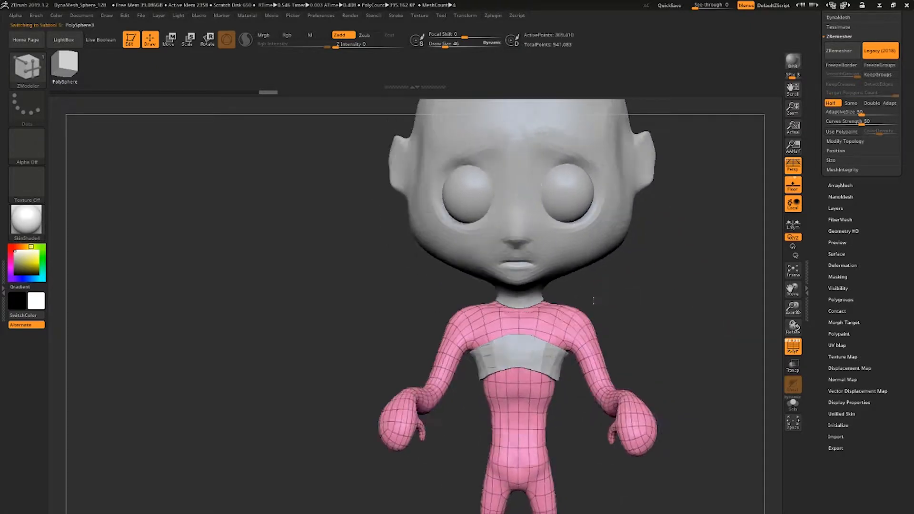
pyautogui.keyDown('ctrl'); pyautogui.moveTo(633, 267); pyautogui.dragTo(643, 324, button='right'); pyautogui.keyUp('ctrl')
pyautogui.moveTo(643, 324); pyautogui.dragTo(624, 316, button='right')
pyautogui.keyDown('ctrl'); pyautogui.moveTo(553, 371); pyautogui.dragTo(576, 302); pyautogui.keyUp('ctrl')
pyautogui.hotkey('ctrl', 'z')
pyautogui.press('space')
pyautogui.moveTo(711, 270); pyautogui.dragTo(723, 270, button='right')
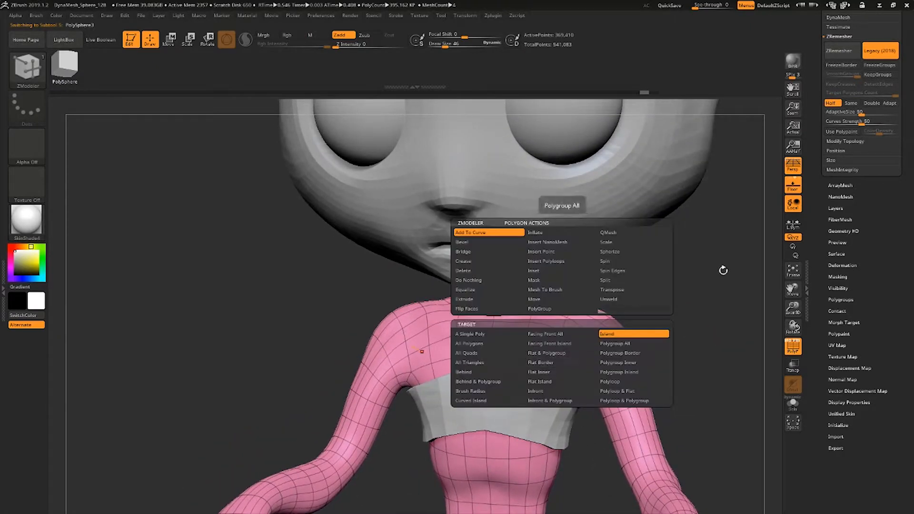
pyautogui.moveTo(563, 303); pyautogui.dragTo(571, 326, button='right')
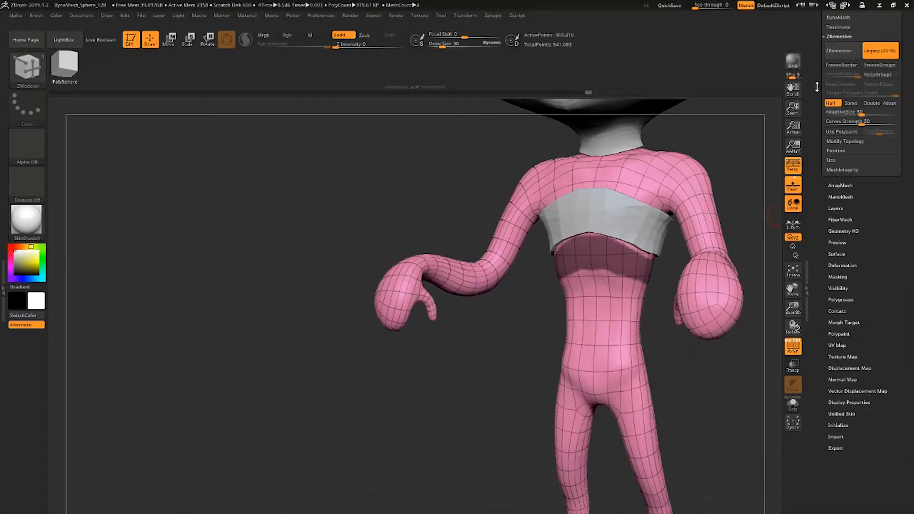
# Extract the second masked torso band as a new subtool with thickness 0 and accept it.
pyautogui.scroll(5, 817, 167)
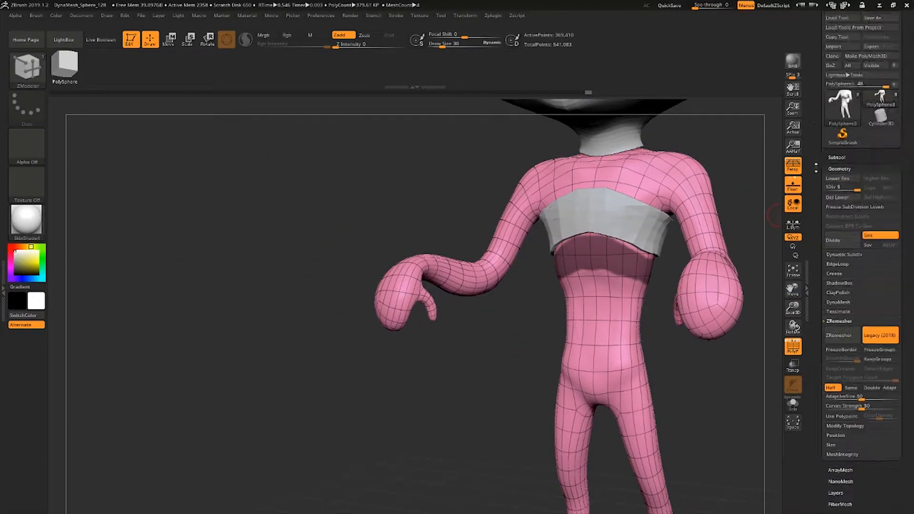
pyautogui.scroll(-5, 842, 356)
pyautogui.click(839, 59)
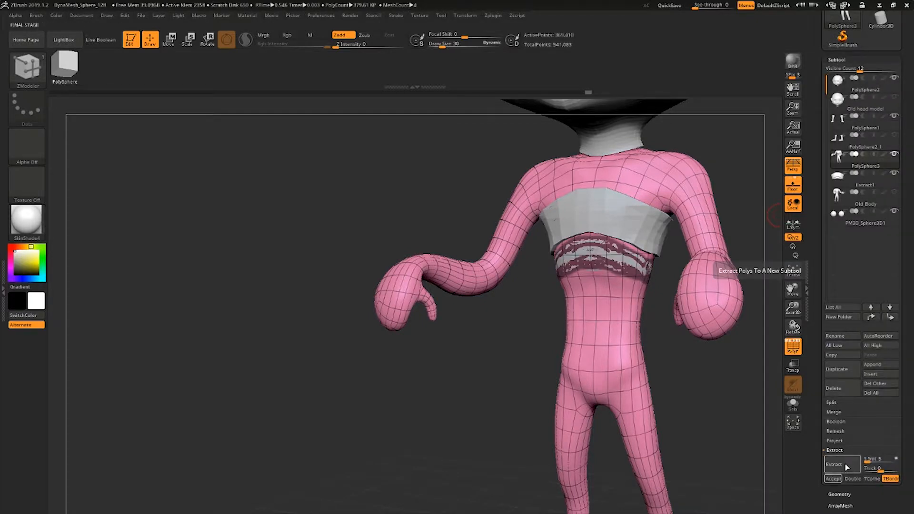
pyautogui.click(835, 478)
# ZRemesh the second torso band repeatedly with the Half option to reduce it to a coarse mesh.
pyautogui.moveTo(838, 497); pyautogui.dragTo(838, 339)
pyautogui.click(838, 339)
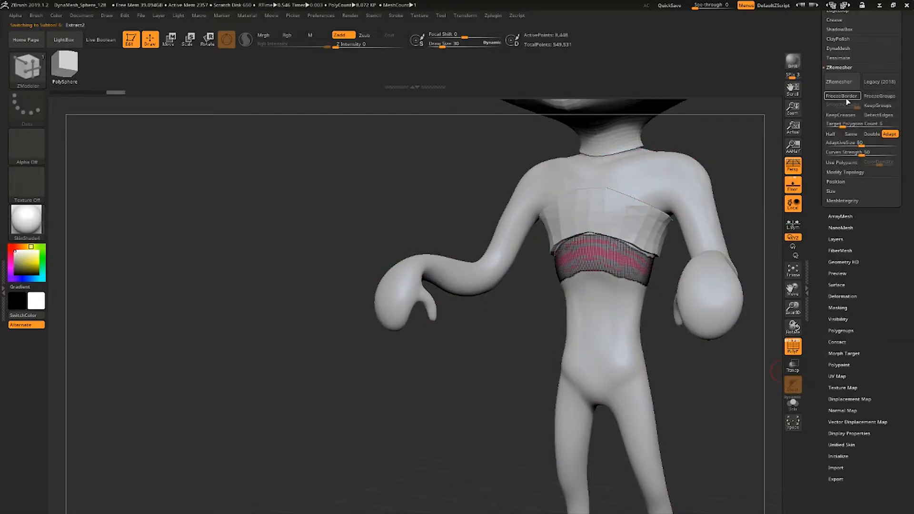
pyautogui.click(888, 135)
pyautogui.click(843, 82)
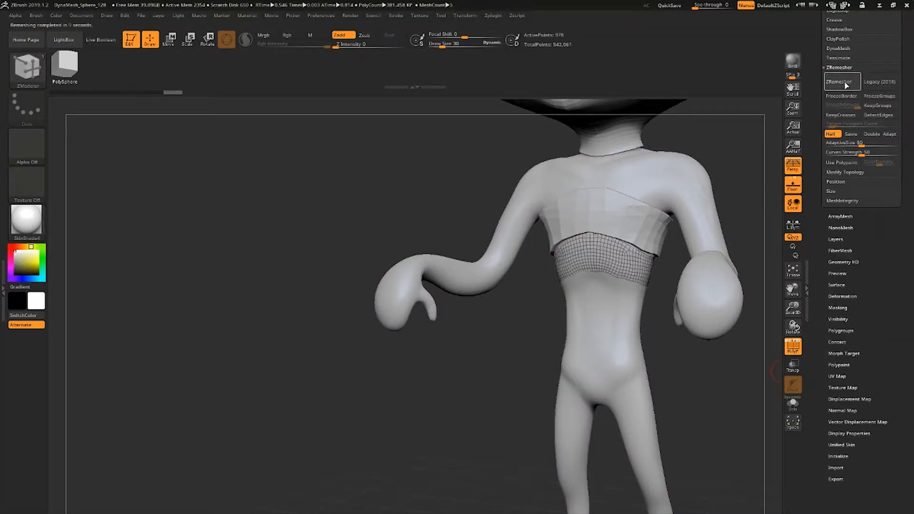
pyautogui.click(846, 84)
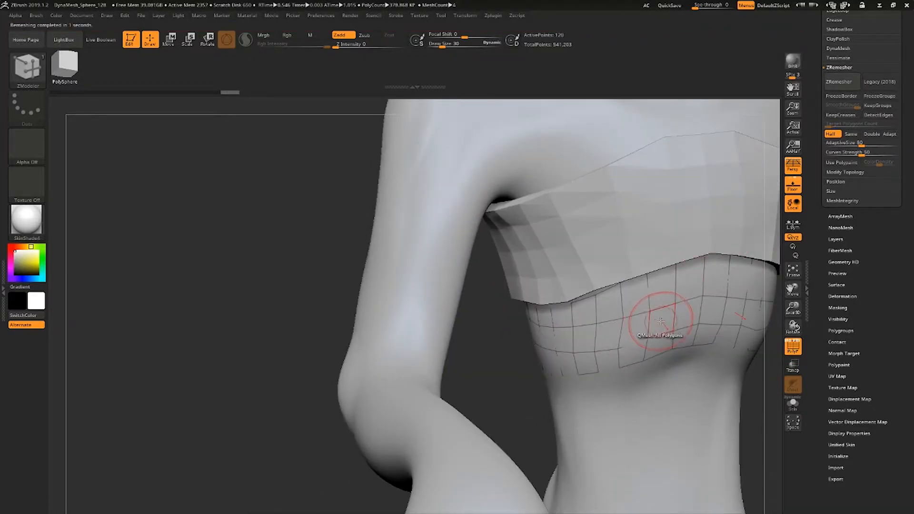
# Thicken the second torso band outward with QMesh on all polygons.
pyautogui.keyDown('alt'); pyautogui.moveTo(767, 305); pyautogui.dragTo(749, 228); pyautogui.keyUp('alt')
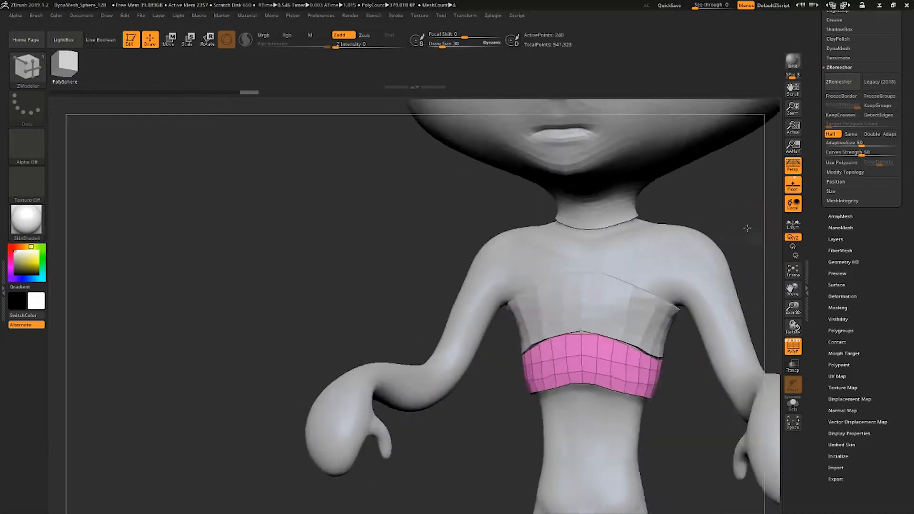
pyautogui.moveTo(624, 327); pyautogui.dragTo(686, 325)
pyautogui.moveTo(748, 228)
pyautogui.keyDown('alt'); pyautogui.mouseDown()
pyautogui.moveTo(686, 289)
pyautogui.moveTo(711, 232)
pyautogui.moveTo(704, 286)
pyautogui.moveTo(608, 290)
pyautogui.mouseUp(); pyautogui.keyUp('alt')
# Select the body subtool and paint a third mask band around the waist below the second band.
pyautogui.keyDown('alt'); pyautogui.click(608, 289); pyautogui.keyUp('alt')
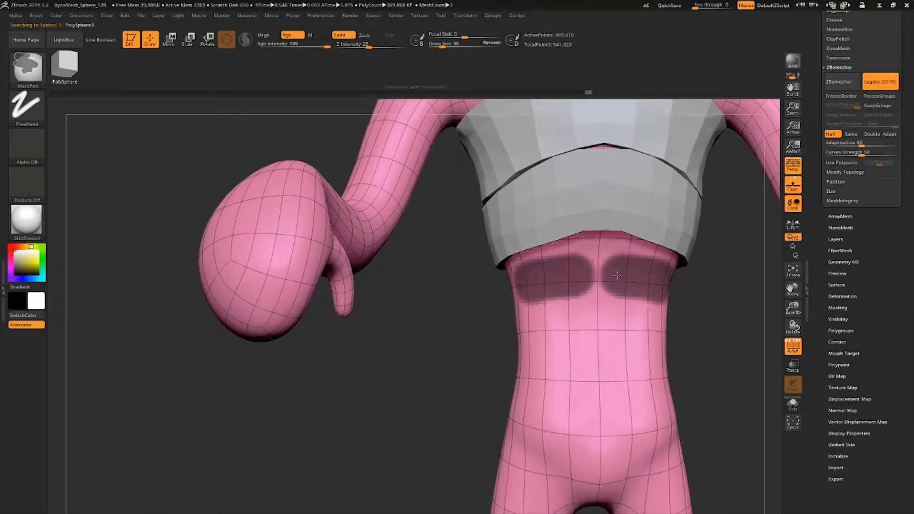
pyautogui.keyDown('ctrl'); pyautogui.moveTo(622, 277); pyautogui.dragTo(552, 298); pyautogui.keyUp('ctrl')
pyautogui.moveTo(661, 296); pyautogui.dragTo(576, 300, button='right')
pyautogui.keyDown('ctrl'); pyautogui.moveTo(581, 300); pyautogui.dragTo(638, 315); pyautogui.keyUp('ctrl')
pyautogui.moveTo(714, 308); pyautogui.dragTo(666, 306, button='right')
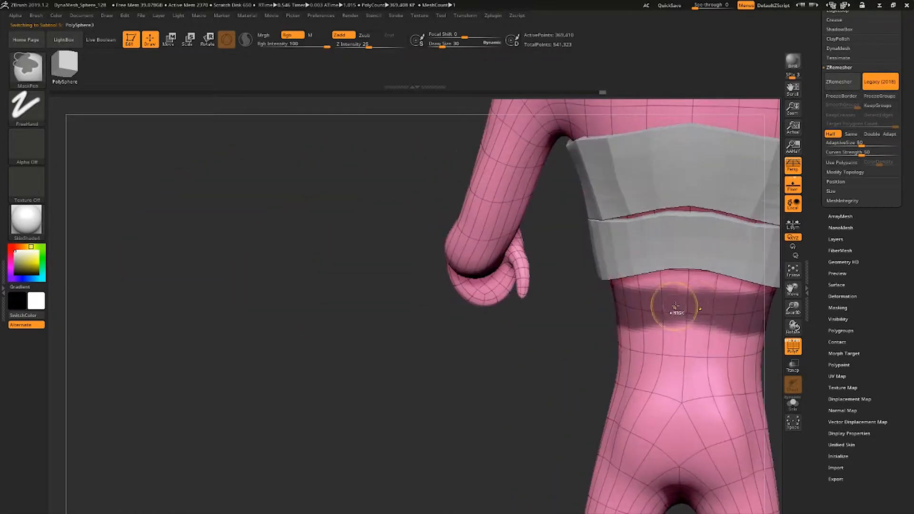
pyautogui.keyDown('ctrl'); pyautogui.moveTo(675, 306); pyautogui.dragTo(652, 317); pyautogui.keyUp('ctrl')
pyautogui.moveTo(652, 317); pyautogui.dragTo(685, 348, button='right')
pyautogui.keyDown('ctrl'); pyautogui.moveTo(605, 307); pyautogui.dragTo(628, 314); pyautogui.keyUp('ctrl')
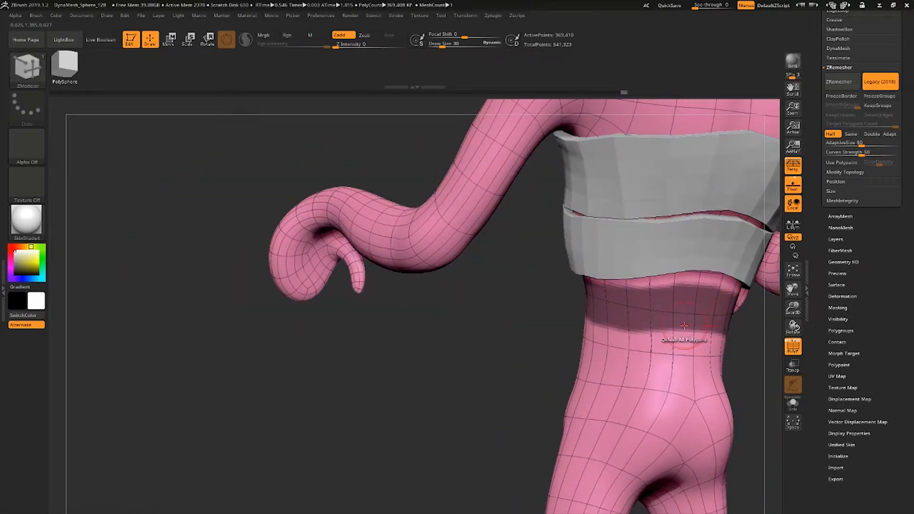
# Extract the masked waist band as a new subtool with thickness 0 and accept it.
pyautogui.moveTo(685, 339)
pyautogui.mouseDown(button='right')
pyautogui.moveTo(578, 371)
pyautogui.moveTo(619, 286)
pyautogui.mouseUp(button='right')
pyautogui.moveTo(853, 96); pyautogui.dragTo(850, 258)
pyautogui.click(837, 66)
pyautogui.click(839, 470)
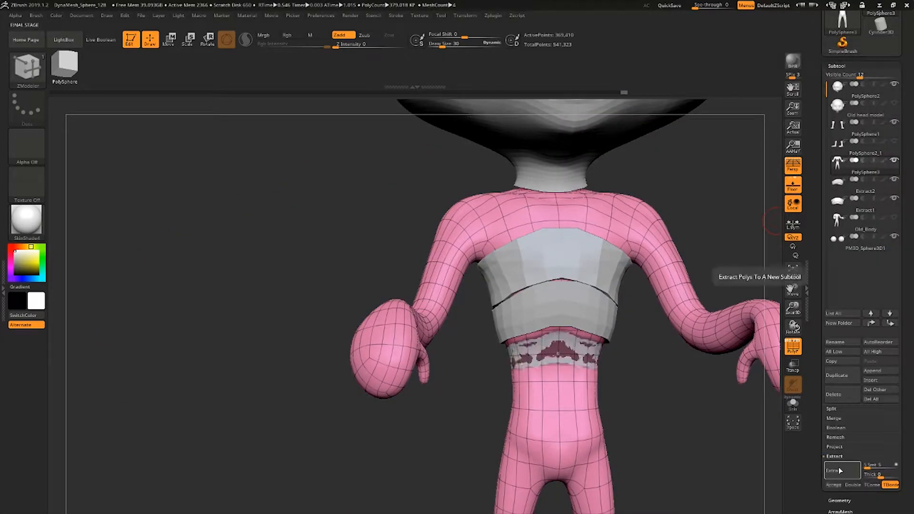
pyautogui.click(833, 486)
# ZRemesh the waist band repeatedly with the Half option to reduce its polygon count.
pyautogui.click(839, 509)
pyautogui.click(885, 296)
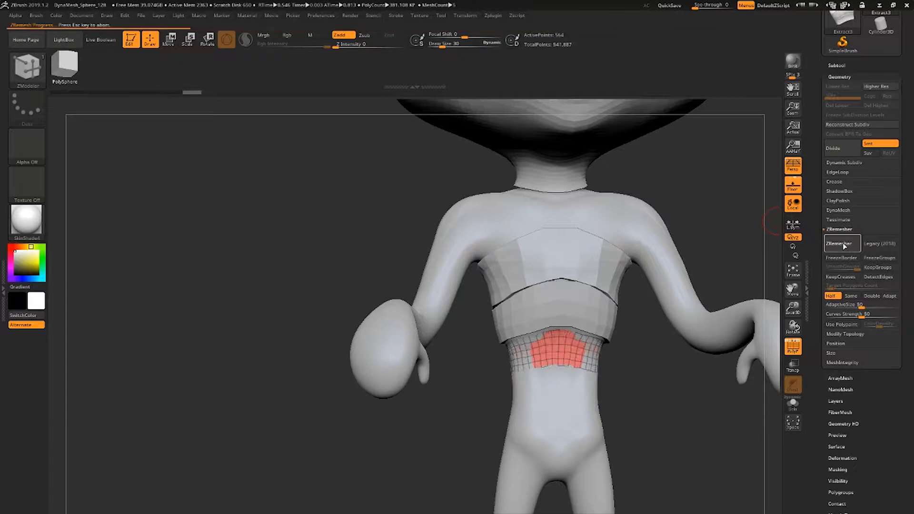
pyautogui.keyDown('alt'); pyautogui.moveTo(736, 229); pyautogui.dragTo(732, 371); pyautogui.keyUp('alt')
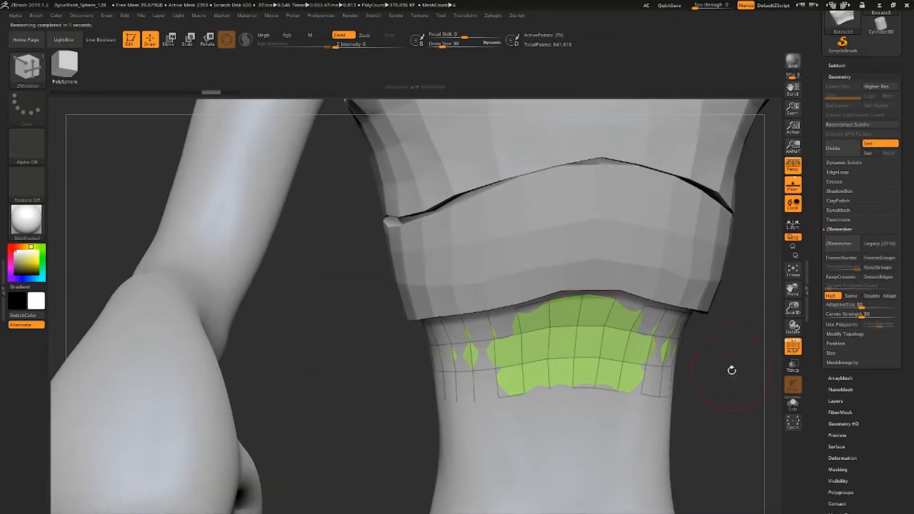
# Auto-group the waist band, remove its stray upper piece, and thicken the remaining strip outward with QMesh.
pyautogui.click(793, 404)
pyautogui.moveTo(606, 357); pyautogui.dragTo(537, 376)
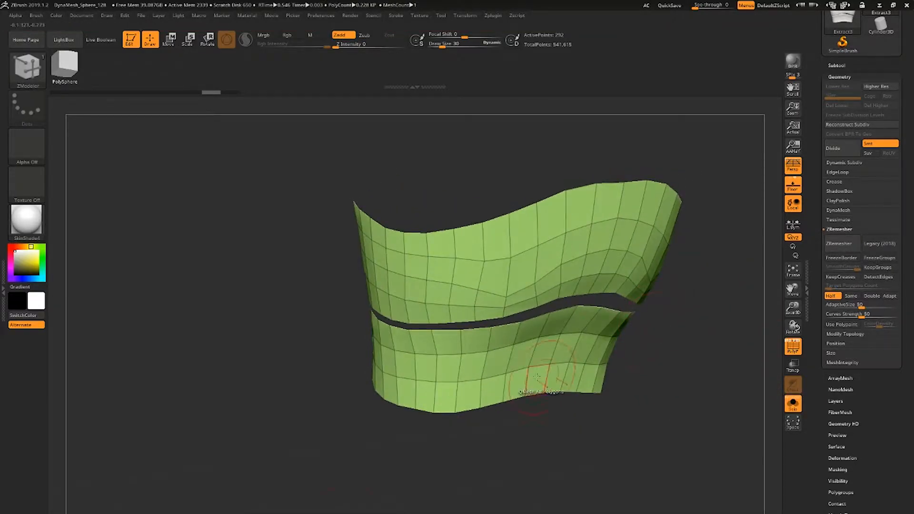
pyautogui.moveTo(449, 469); pyautogui.dragTo(481, 458)
pyautogui.keyDown('alt'); pyautogui.moveTo(481, 458); pyautogui.dragTo(404, 455); pyautogui.keyUp('alt')
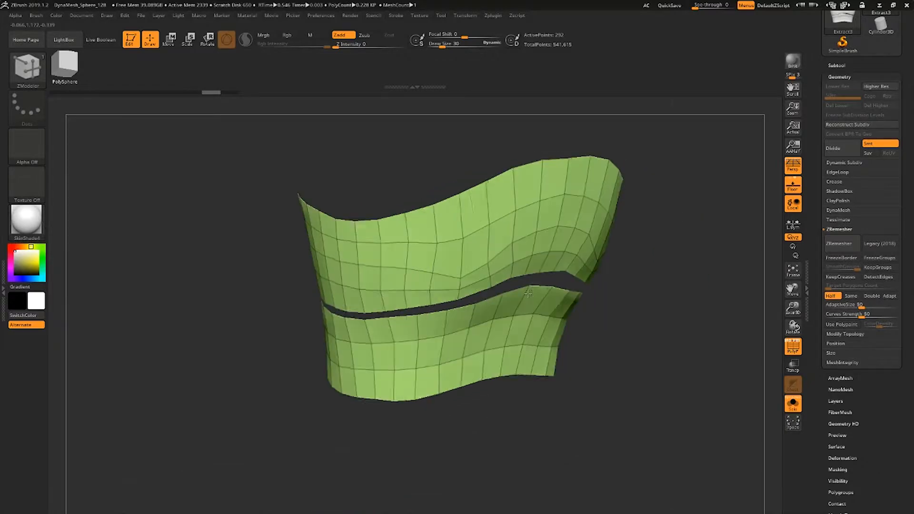
pyautogui.click(842, 494)
pyautogui.click(848, 213)
pyautogui.keyDown('ctrl'); pyautogui.keyDown('shift'); pyautogui.click(516, 359); pyautogui.keyUp('shift'); pyautogui.keyUp('ctrl')
pyautogui.click(793, 404)
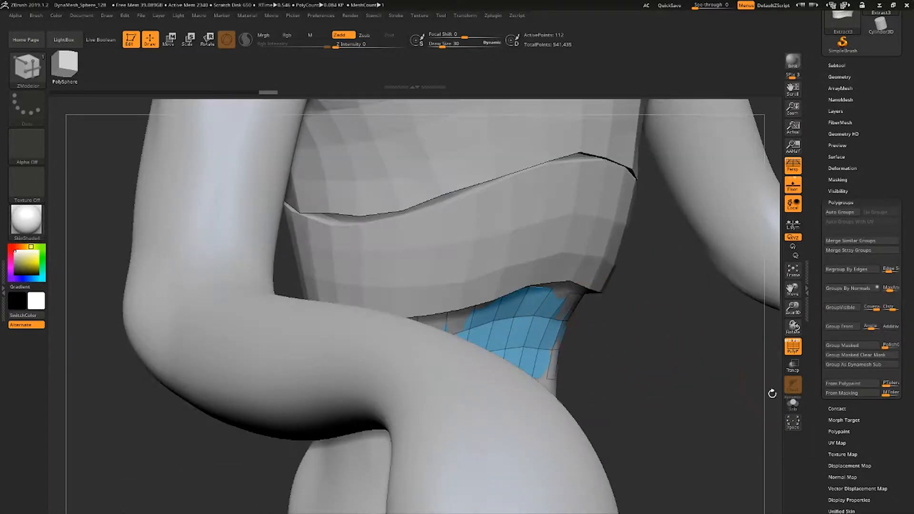
pyautogui.moveTo(527, 342); pyautogui.dragTo(541, 335)
pyautogui.keyDown('alt'); pyautogui.moveTo(676, 405); pyautogui.dragTo(592, 360); pyautogui.keyUp('alt')
# Select the body subtool, undo the accidental remesh of the body, and quick-save the project.
pyautogui.keyDown('alt'); pyautogui.click(537, 345); pyautogui.keyUp('alt')
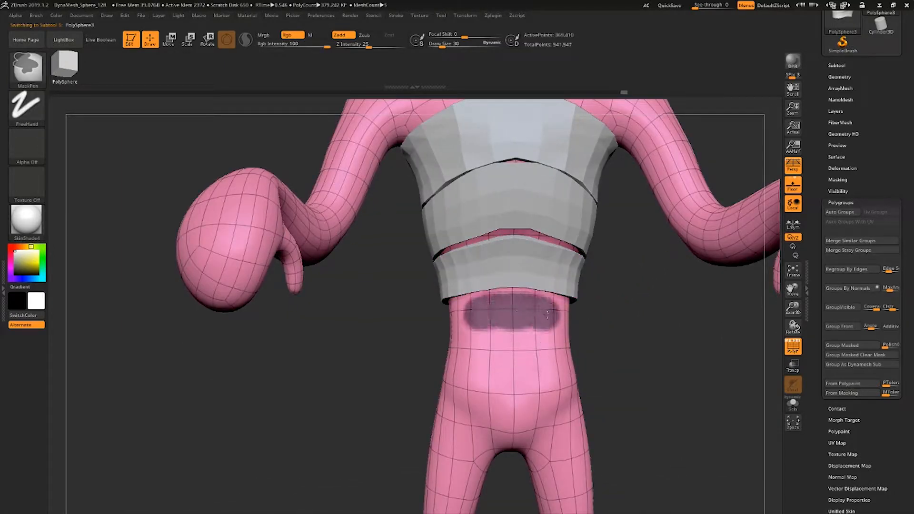
pyautogui.keyDown('ctrl'); pyautogui.moveTo(548, 315); pyautogui.dragTo(577, 317); pyautogui.keyUp('ctrl')
pyautogui.moveTo(614, 318)
pyautogui.keyDown('ctrl'); pyautogui.mouseDown()
pyautogui.moveTo(644, 323)
pyautogui.moveTo(651, 343)
pyautogui.mouseUp(); pyautogui.keyUp('ctrl')
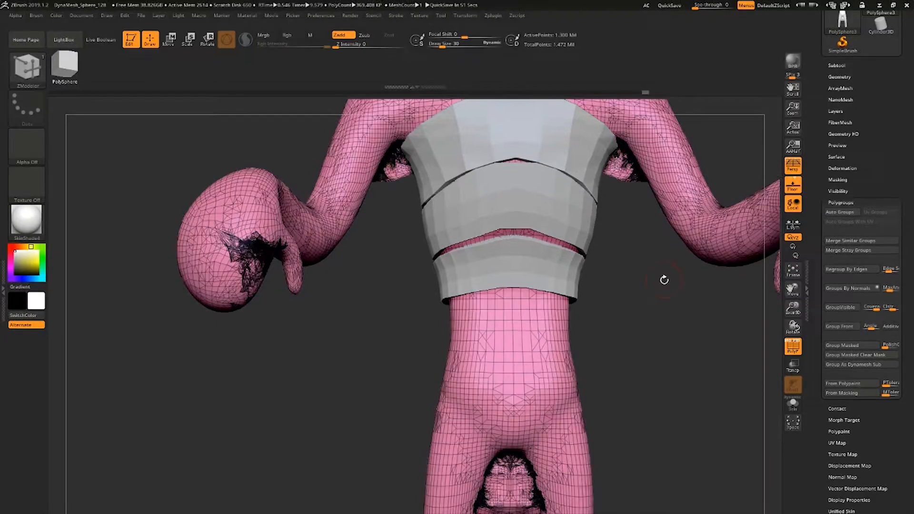
pyautogui.moveTo(663, 332); pyautogui.dragTo(680, 410)
pyautogui.hotkey('ctrl', 'z')
pyautogui.click(669, 7)
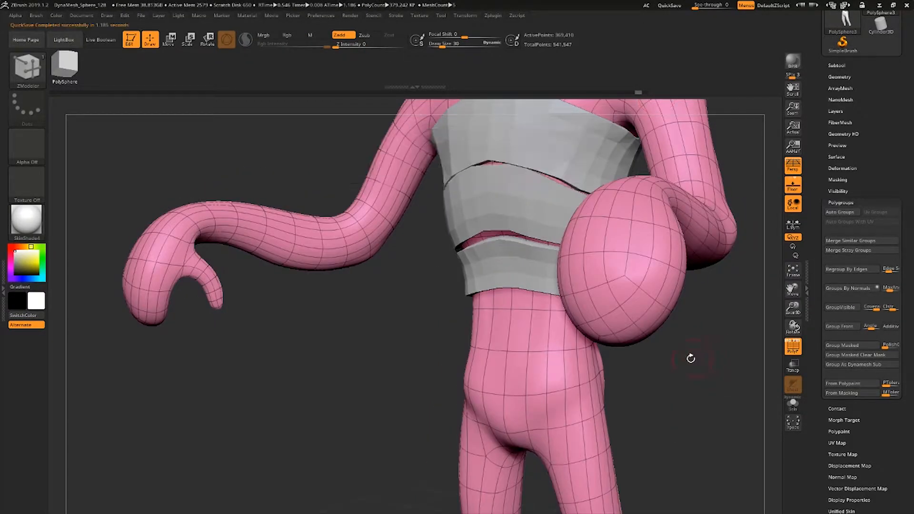
pyautogui.keyDown('shift'); pyautogui.moveTo(690, 357); pyautogui.dragTo(659, 340); pyautogui.keyUp('shift')
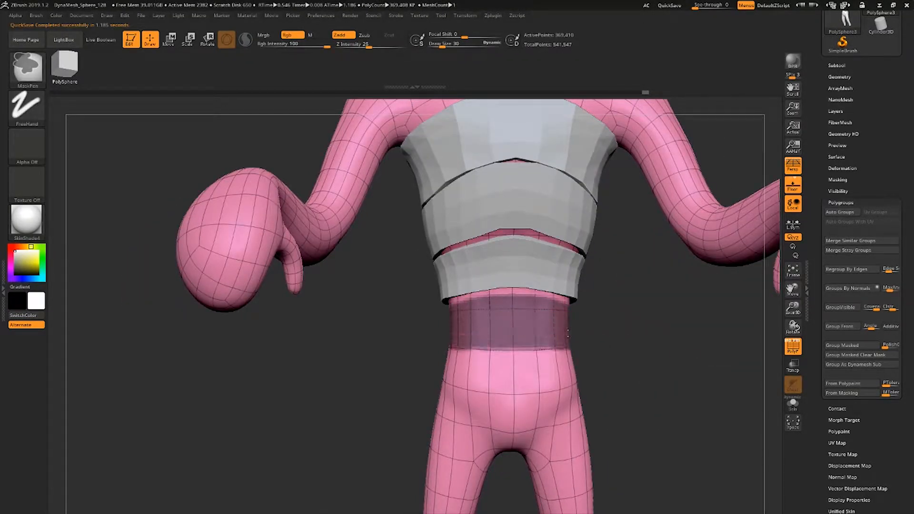
# Mask a fourth band around the body just below the third band and extract it as a new subtool with thickness 0.
pyautogui.moveTo(419, 339); pyautogui.dragTo(521, 337)
pyautogui.moveTo(628, 319)
pyautogui.keyDown('ctrl'); pyautogui.mouseDown()
pyautogui.moveTo(580, 332)
pyautogui.moveTo(696, 330)
pyautogui.mouseUp(); pyautogui.keyUp('ctrl')
pyautogui.moveTo(706, 329)
pyautogui.mouseDown()
pyautogui.moveTo(716, 319)
pyautogui.moveTo(743, 328)
pyautogui.mouseUp()
pyautogui.keyDown('ctrl'); pyautogui.moveTo(518, 347); pyautogui.dragTo(642, 346); pyautogui.keyUp('ctrl')
pyautogui.moveTo(700, 336)
pyautogui.mouseDown()
pyautogui.moveTo(710, 345)
pyautogui.moveTo(659, 222)
pyautogui.mouseUp()
pyautogui.click(841, 67)
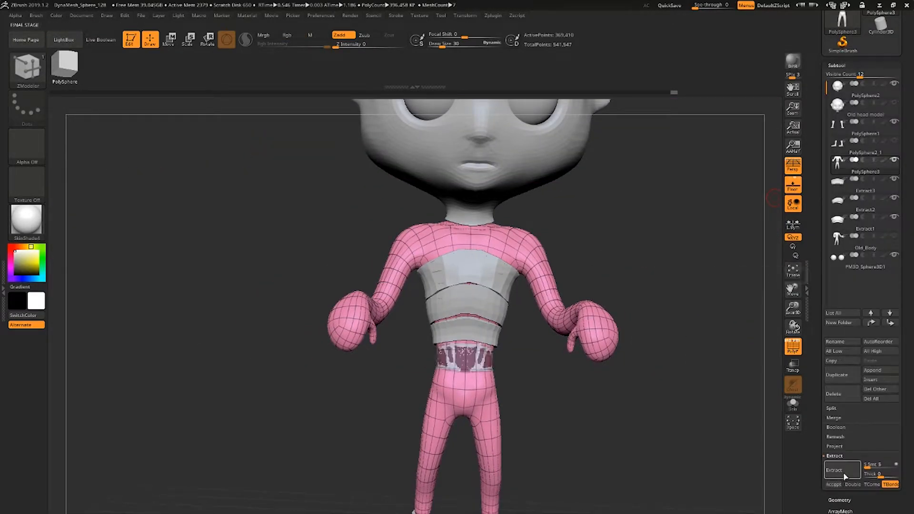
pyautogui.click(834, 484)
# ZRemesh the fourth band repeatedly with the Half and Legacy (2018) options to reduce its polygon count.
pyautogui.click(840, 500)
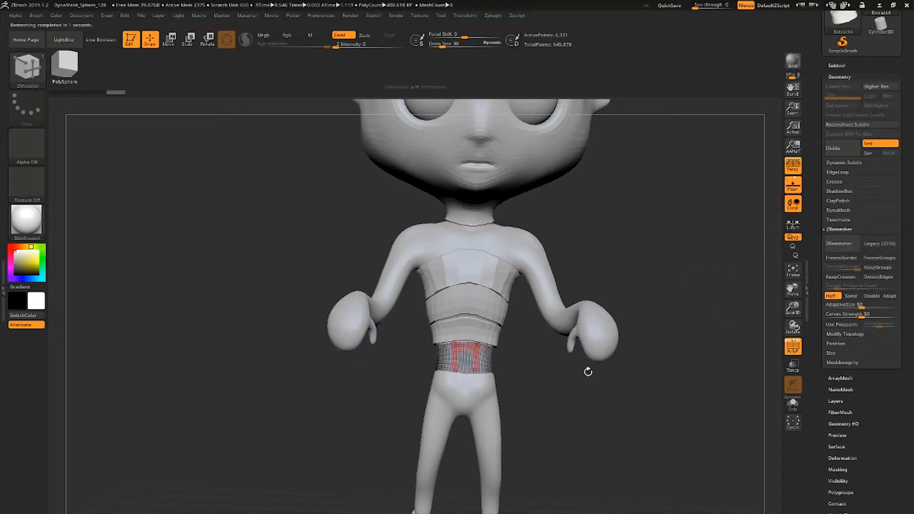
pyautogui.keyDown('alt'); pyautogui.moveTo(571, 405); pyautogui.dragTo(655, 402); pyautogui.keyUp('alt')
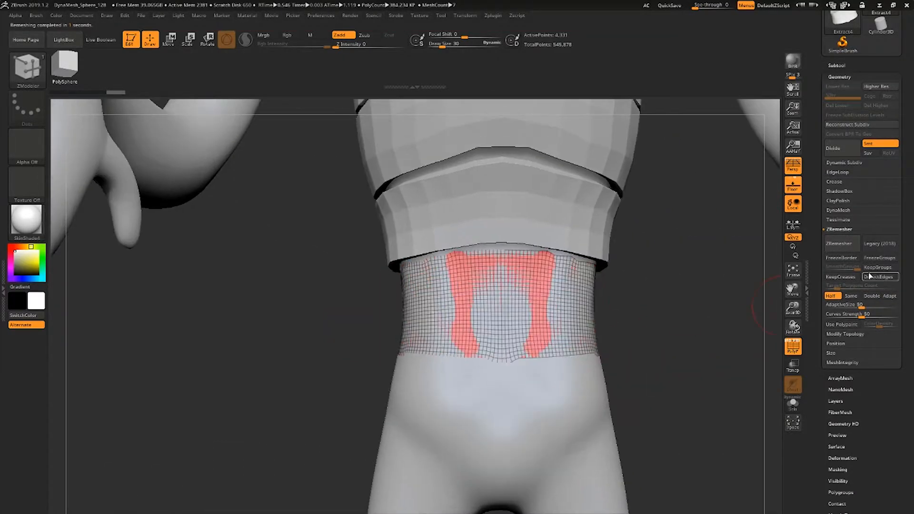
pyautogui.click(844, 244)
pyautogui.click(843, 245)
pyautogui.click(842, 245)
pyautogui.click(841, 246)
pyautogui.moveTo(545, 358); pyautogui.dragTo(599, 360)
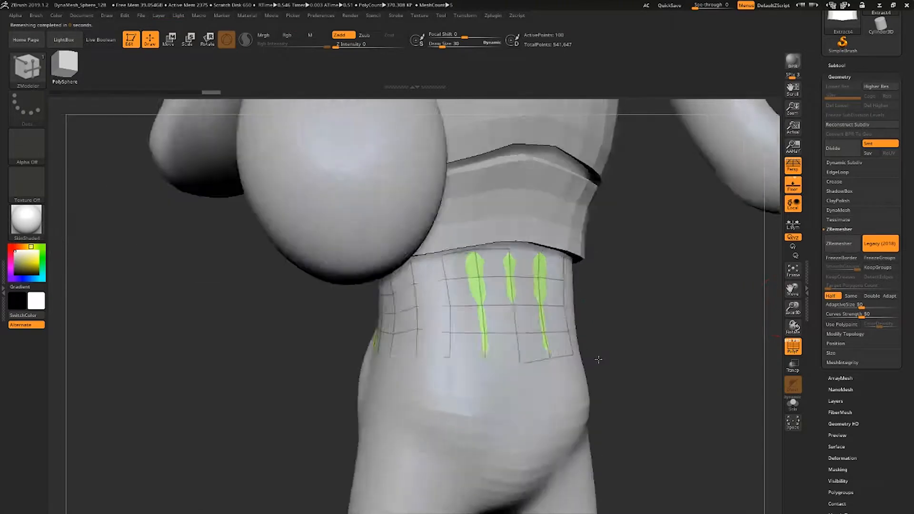
# Thicken the fourth torso band outward with QMesh on all polygons.
pyautogui.moveTo(598, 360); pyautogui.dragTo(643, 364, button='right')
pyautogui.moveTo(535, 316); pyautogui.dragTo(543, 329)
pyautogui.moveTo(542, 328); pyautogui.dragTo(442, 352, button='right')
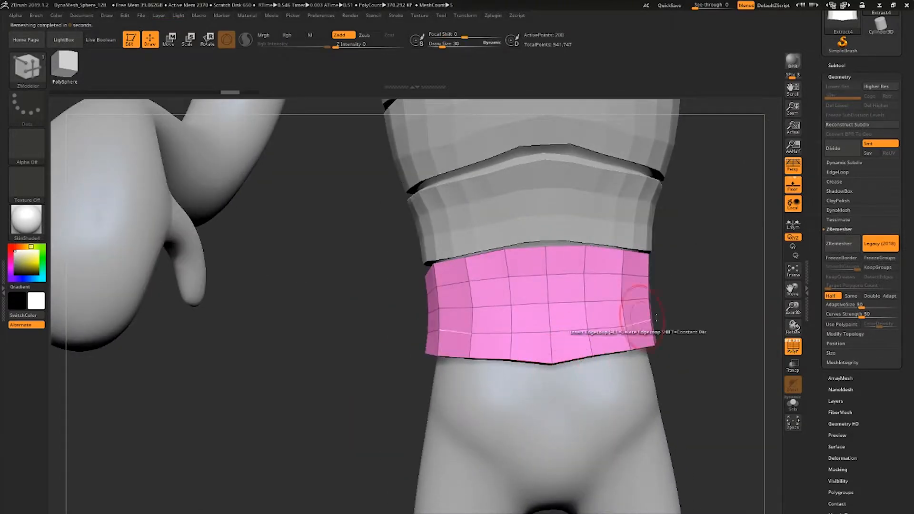
pyautogui.keyDown('alt'); pyautogui.moveTo(657, 318); pyautogui.dragTo(689, 300); pyautogui.keyUp('alt')
pyautogui.moveTo(629, 350); pyautogui.dragTo(656, 242)
# Preview the torso bands smoothed by turning on Dynamic Subdiv for each band.
pyautogui.click(838, 211)
pyautogui.click(844, 163)
pyautogui.click(841, 173)
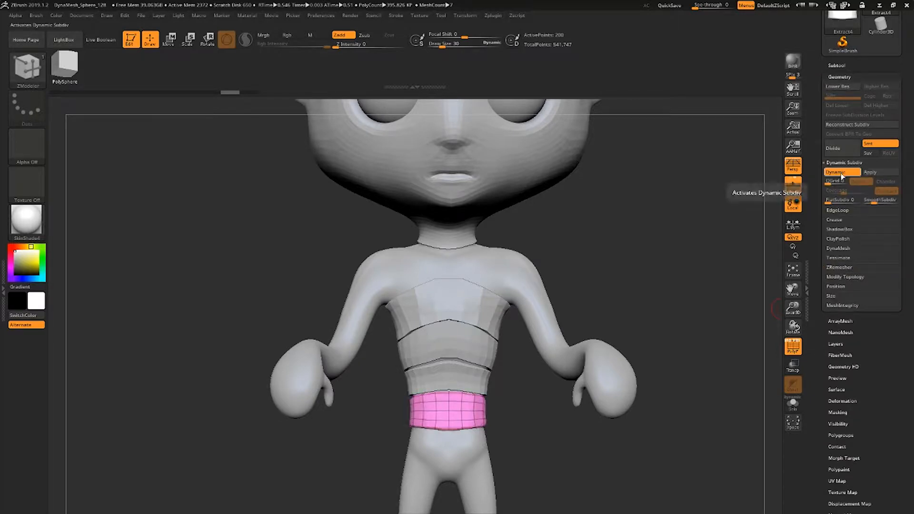
pyautogui.moveTo(634, 285); pyautogui.dragTo(584, 291)
pyautogui.keyDown('alt'); pyautogui.click(474, 375); pyautogui.keyUp('alt')
pyautogui.press('d')
pyautogui.press('Return')
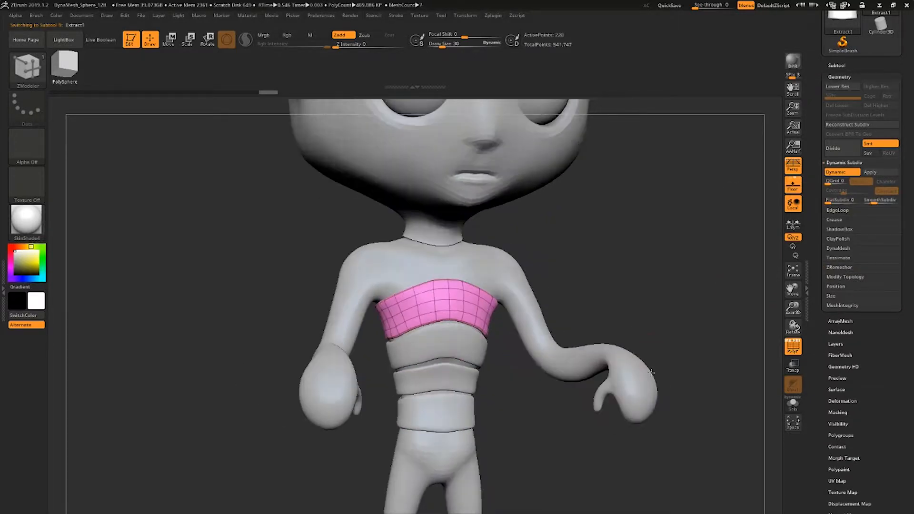
# Turn off Dynamic Subdiv on each of the four torso bands.
pyautogui.moveTo(651, 373); pyautogui.dragTo(705, 191)
pyautogui.keyDown('alt'); pyautogui.click(432, 353); pyautogui.keyUp('alt')
pyautogui.hotkey('shift', 'd')
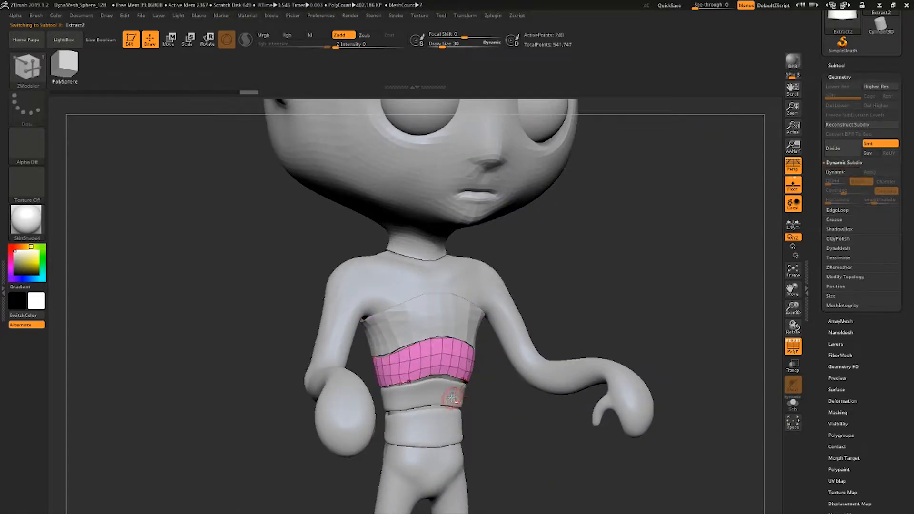
pyautogui.keyDown('alt'); pyautogui.click(449, 398); pyautogui.keyUp('alt')
pyautogui.hotkey('shift', 'd')
pyautogui.keyDown('alt'); pyautogui.click(443, 426); pyautogui.keyUp('alt')
pyautogui.keyDown('shift'); pyautogui.moveTo(737, 268); pyautogui.dragTo(773, 220); pyautogui.keyUp('shift')
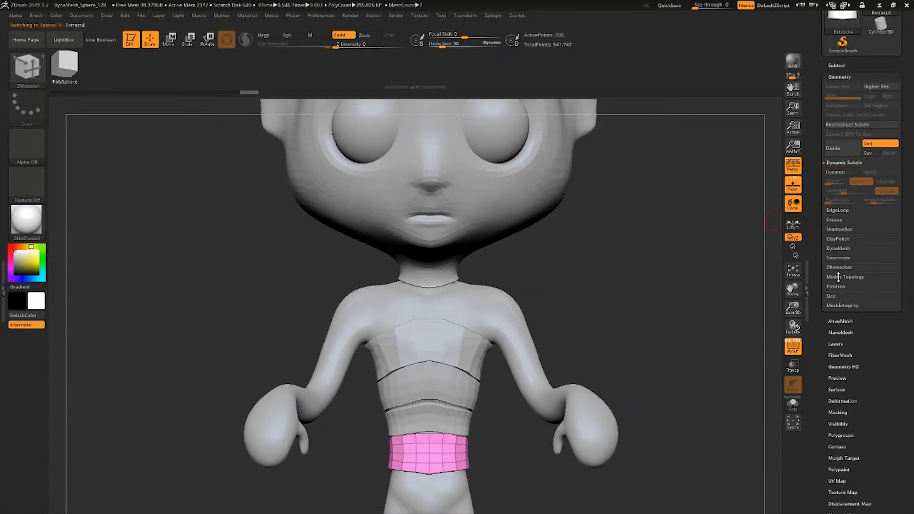
# Merge the four torso bands into a single subtool with MergeDown, choosing to skip further confirmation notes.
pyautogui.click(836, 65)
pyautogui.click(846, 431)
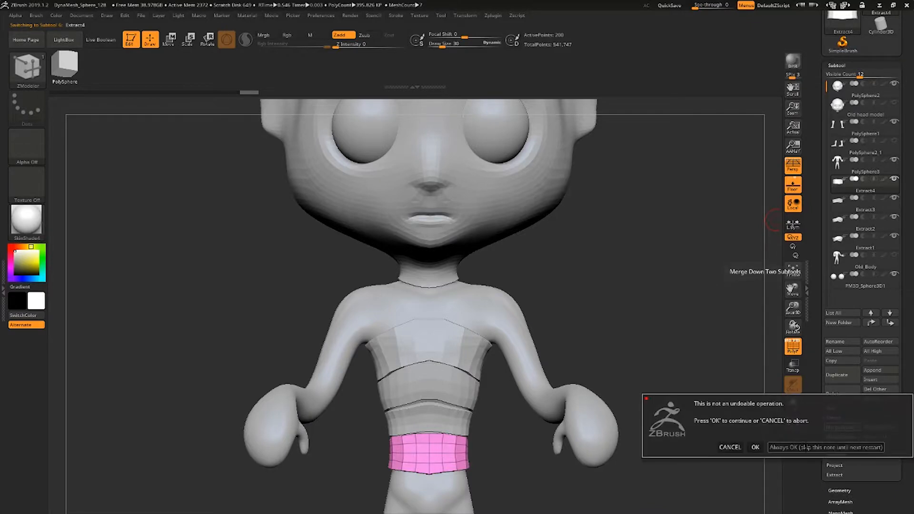
pyautogui.click(803, 447)
pyautogui.click(840, 430)
pyautogui.click(840, 430)
pyautogui.moveTo(643, 319)
pyautogui.mouseDown()
pyautogui.moveTo(733, 309)
pyautogui.moveTo(677, 300)
pyautogui.moveTo(731, 200)
pyautogui.moveTo(720, 224)
pyautogui.mouseUp()
pyautogui.moveTo(712, 419)
pyautogui.keyDown('alt'); pyautogui.mouseDown()
pyautogui.moveTo(710, 274)
pyautogui.moveTo(709, 343)
pyautogui.mouseUp(); pyautogui.keyUp('alt')
pyautogui.moveTo(709, 343)
pyautogui.mouseDown()
pyautogui.moveTo(669, 310)
pyautogui.moveTo(679, 305)
pyautogui.mouseUp()
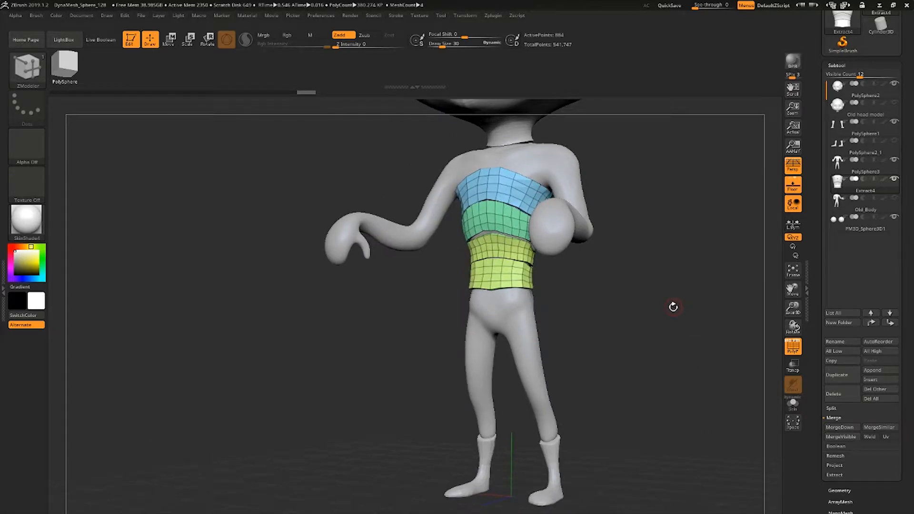
pyautogui.moveTo(625, 319); pyautogui.dragTo(641, 302)
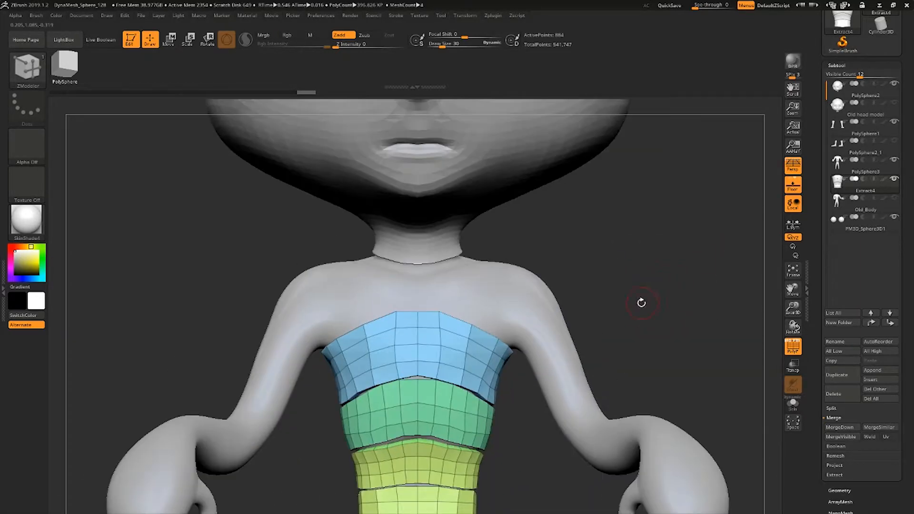
# Mask two symmetrical straps over the shoulders on the body subtool and extract them as a new subtool.
pyautogui.keyDown('alt'); pyautogui.click(527, 284); pyautogui.keyUp('alt')
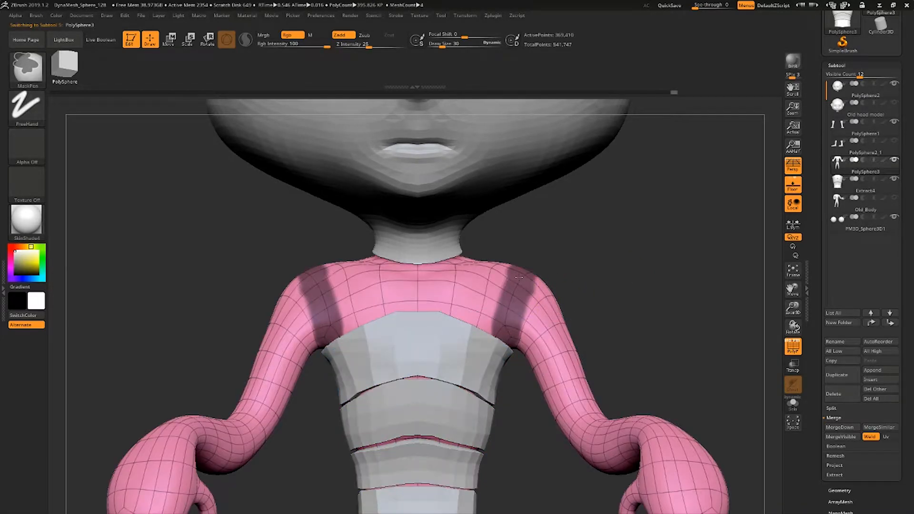
pyautogui.keyDown('ctrl'); pyautogui.moveTo(660, 265); pyautogui.dragTo(640, 266); pyautogui.keyUp('ctrl')
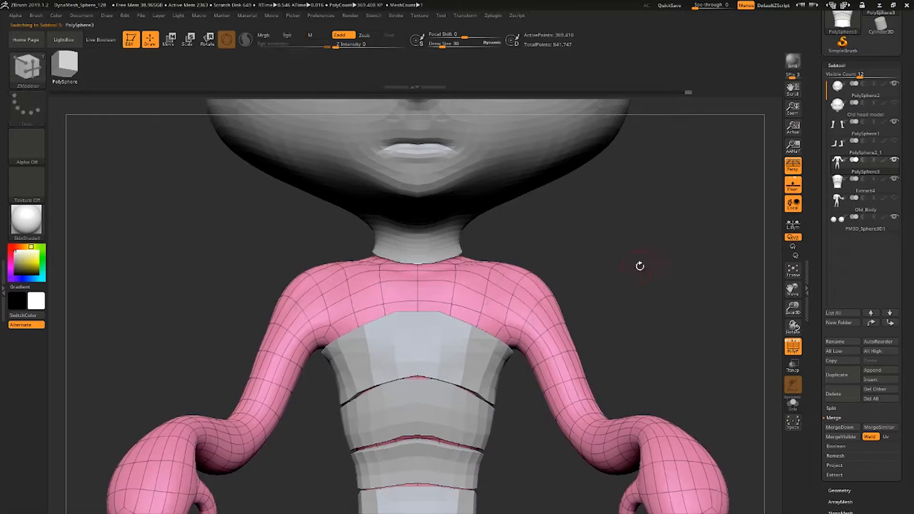
pyautogui.keyDown('ctrl'); pyautogui.moveTo(479, 278); pyautogui.dragTo(372, 262); pyautogui.keyUp('ctrl')
pyautogui.keyDown('ctrl'); pyautogui.moveTo(530, 337); pyautogui.dragTo(507, 252); pyautogui.keyUp('ctrl')
pyautogui.moveTo(443, 240)
pyautogui.mouseDown()
pyautogui.moveTo(457, 262)
pyautogui.moveTo(655, 233)
pyautogui.moveTo(595, 271)
pyautogui.mouseUp()
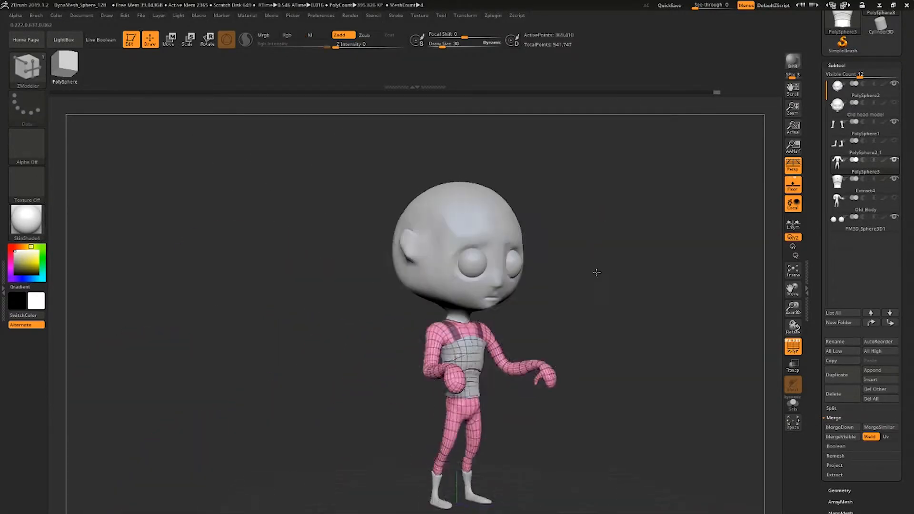
pyautogui.keyDown('alt'); pyautogui.moveTo(666, 364); pyautogui.dragTo(665, 347); pyautogui.keyUp('alt')
pyautogui.click(834, 484)
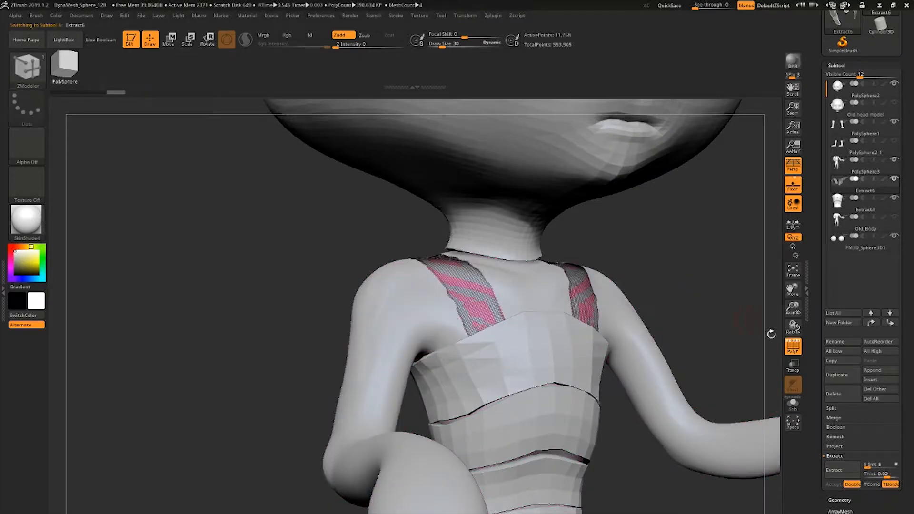
# ZRemesh the shoulder straps repeatedly with the Half and Legacy (2018) options to reduce their polygon count.
pyautogui.click(840, 500)
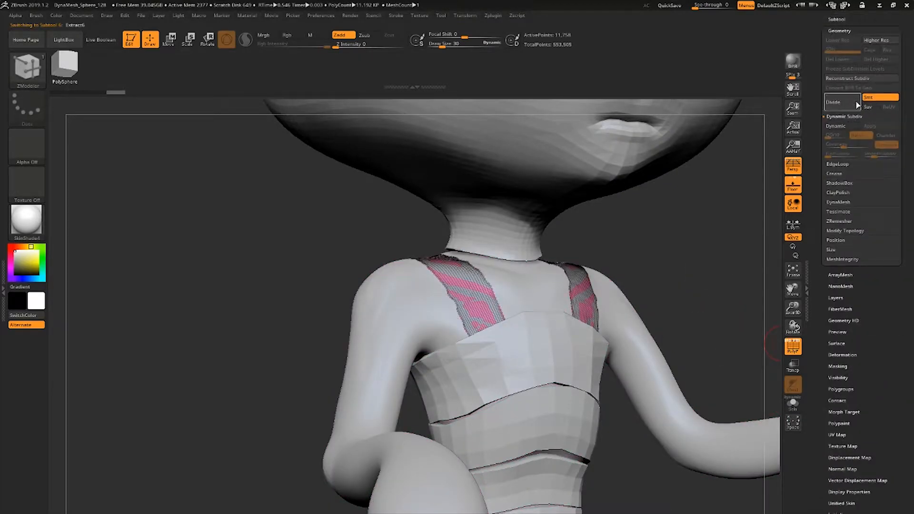
pyautogui.click(839, 221)
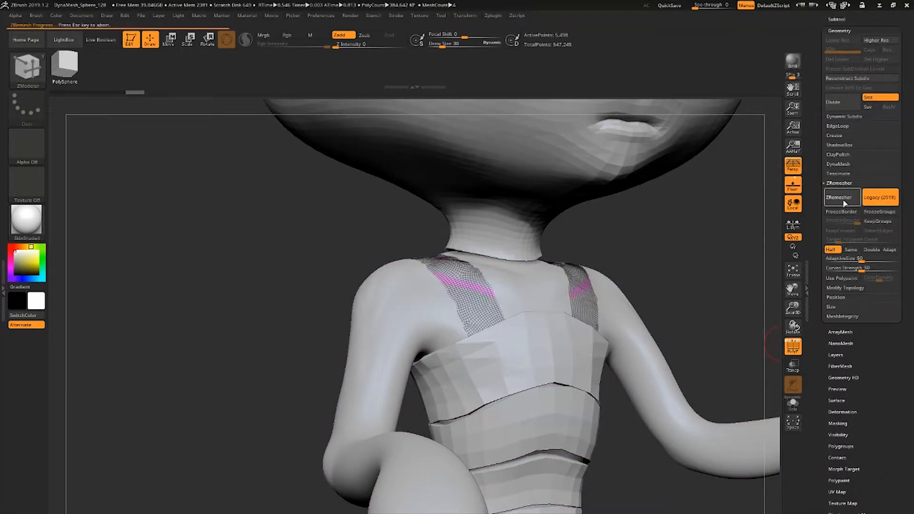
pyautogui.click(844, 202)
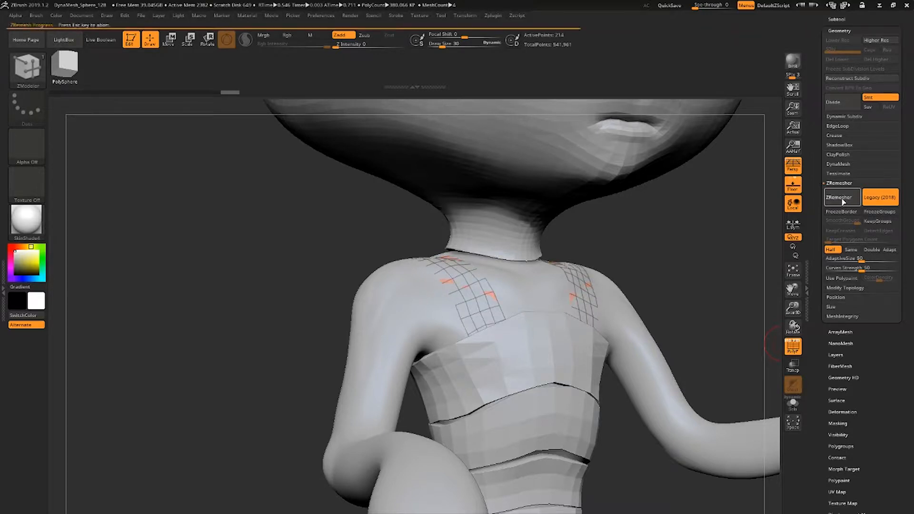
pyautogui.moveTo(736, 228); pyautogui.dragTo(635, 314)
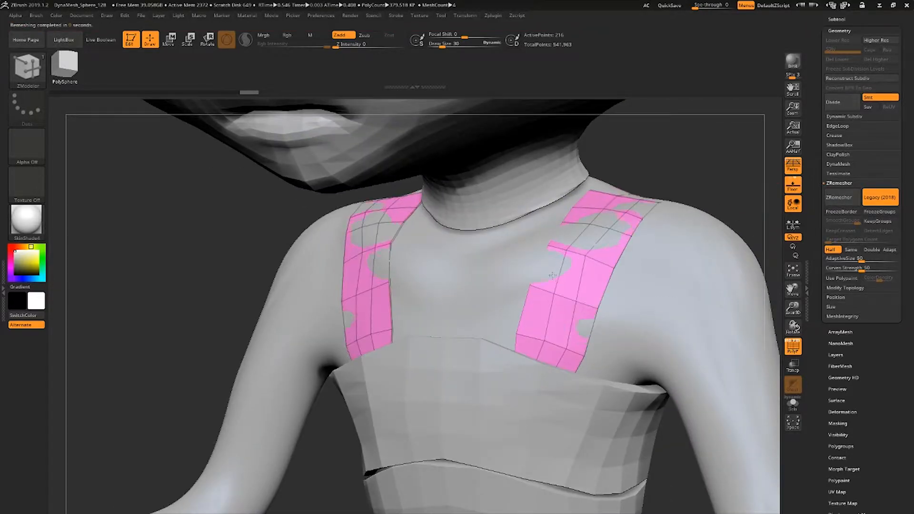
pyautogui.keyDown('alt'); pyautogui.moveTo(689, 162); pyautogui.dragTo(691, 255); pyautogui.keyUp('alt')
# Activate Dynamic Subdiv on the shoulder straps and the merged torso bands, and hide the polyframe.
pyautogui.click(844, 117)
pyautogui.click(837, 127)
pyautogui.keyDown('alt'); pyautogui.moveTo(691, 255); pyautogui.dragTo(745, 284); pyautogui.keyUp('alt')
pyautogui.keyDown('alt'); pyautogui.click(584, 272); pyautogui.keyUp('alt')
pyautogui.click(835, 128)
pyautogui.moveTo(762, 190); pyautogui.dragTo(573, 235)
pyautogui.hotkey('shift', 'f')
# Fill the head subtool with white and divide it twice to subdivision level 3.
pyautogui.keyDown('alt'); pyautogui.click(573, 235); pyautogui.keyUp('alt')
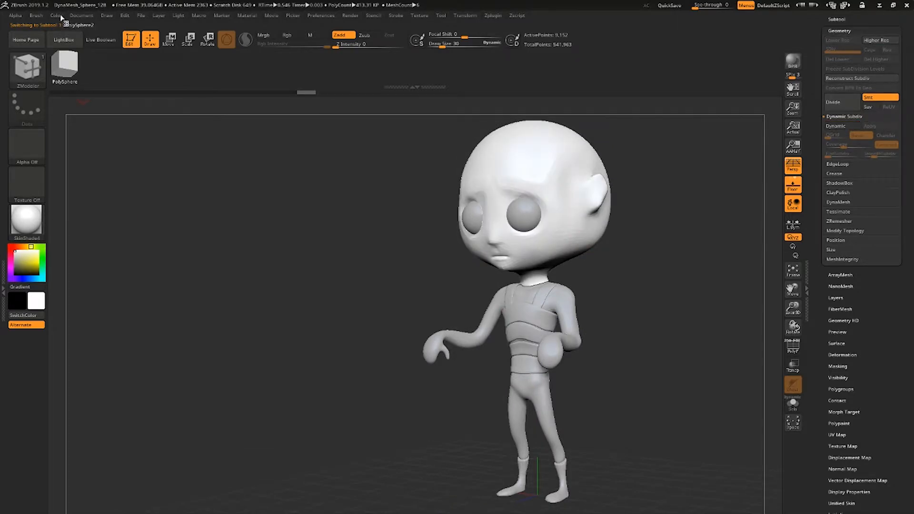
pyautogui.click(264, 36)
pyautogui.moveTo(255, 272); pyautogui.dragTo(355, 267)
pyautogui.moveTo(812, 102); pyautogui.dragTo(830, 153)
pyautogui.click(847, 143)
pyautogui.moveTo(819, 392); pyautogui.dragTo(844, 267)
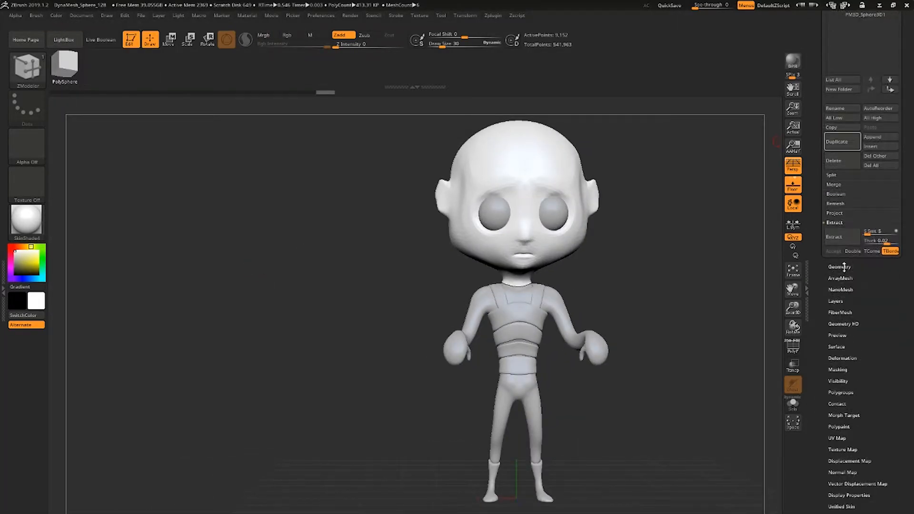
pyautogui.click(844, 267)
pyautogui.moveTo(818, 205); pyautogui.dragTo(817, 261)
pyautogui.click(845, 160)
pyautogui.click(844, 160)
pyautogui.moveTo(602, 267); pyautogui.dragTo(624, 255)
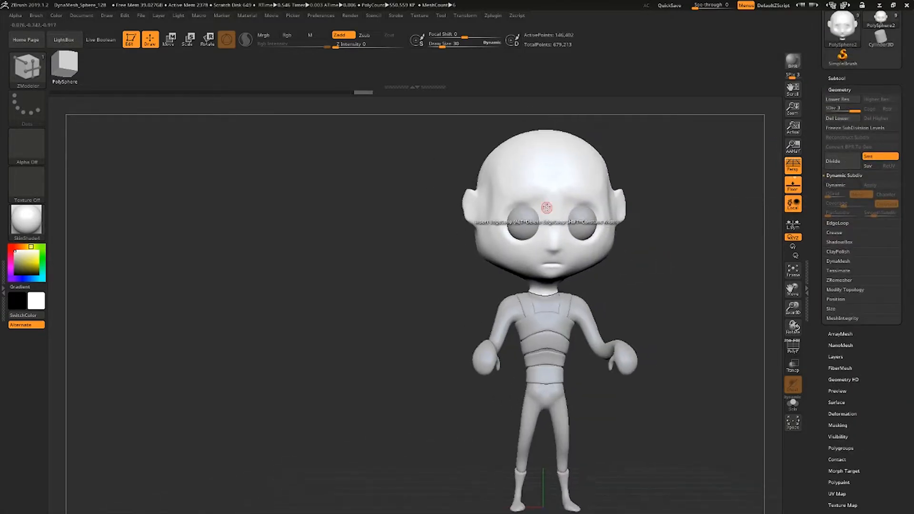
# Make the other subtools transparent, and choose the Standard brush with black as the colour.
pyautogui.keyDown('ctrl'); pyautogui.moveTo(547, 208); pyautogui.dragTo(567, 241, button='right'); pyautogui.keyUp('ctrl')
pyautogui.click(792, 366)
pyautogui.press('space')
pyautogui.press('b')
pyautogui.press('s')
pyautogui.press('t')
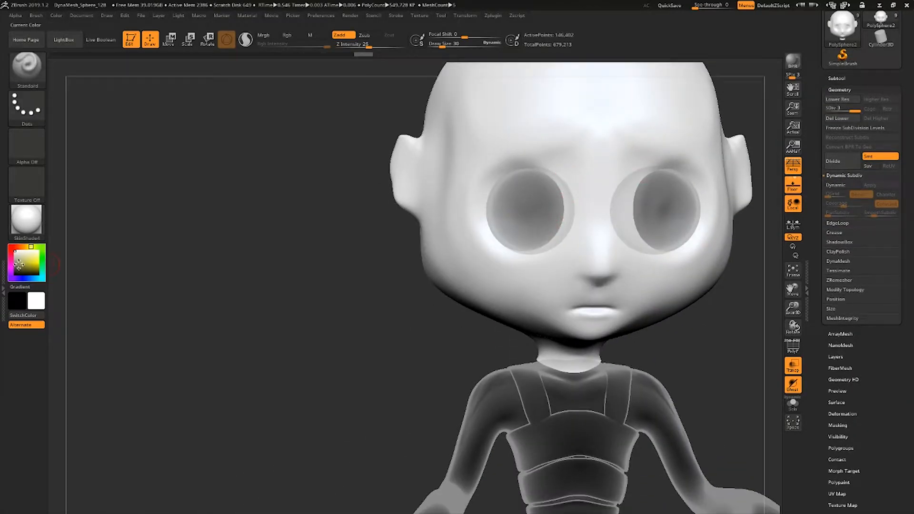
pyautogui.moveTo(4, 270); pyautogui.dragTo(11, 271)
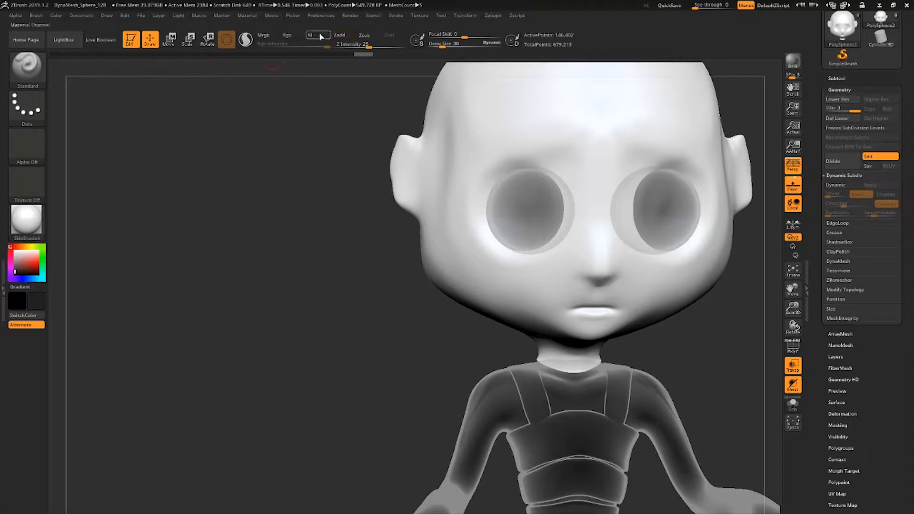
# Paint the head's eye sockets black with the Standard brush in Rgb mode, and turn off transparency.
pyautogui.press('space')
pyautogui.moveTo(534, 214); pyautogui.dragTo(543, 214)
pyautogui.moveTo(527, 210); pyautogui.dragTo(559, 226, button='right')
pyautogui.moveTo(531, 210); pyautogui.dragTo(532, 222)
pyautogui.click(793, 366)
pyautogui.moveTo(686, 259)
pyautogui.mouseDown(button='right')
pyautogui.moveTo(637, 249)
pyautogui.moveTo(605, 190)
pyautogui.mouseUp(button='right')
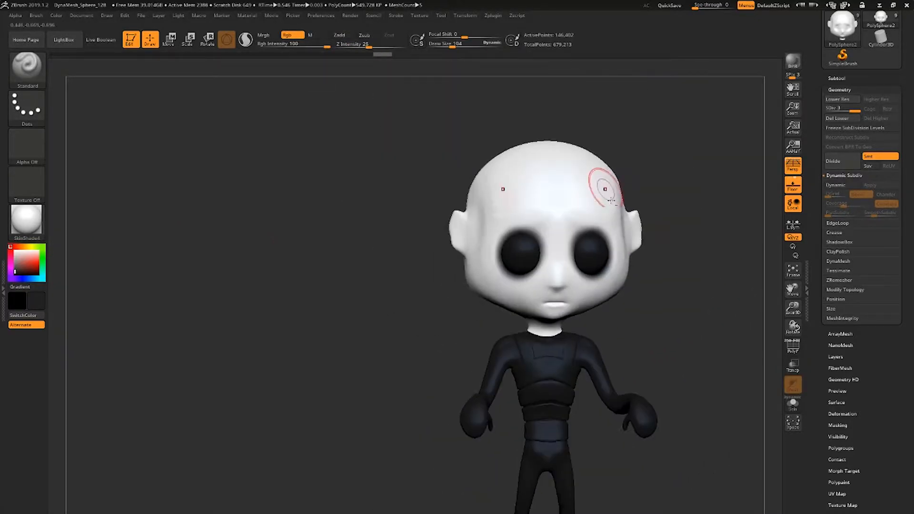
# Switch to the eyeballs subtool and choose the ToyPlastic material.
pyautogui.moveTo(657, 248); pyautogui.dragTo(612, 269, button='right')
pyautogui.click(26, 223)
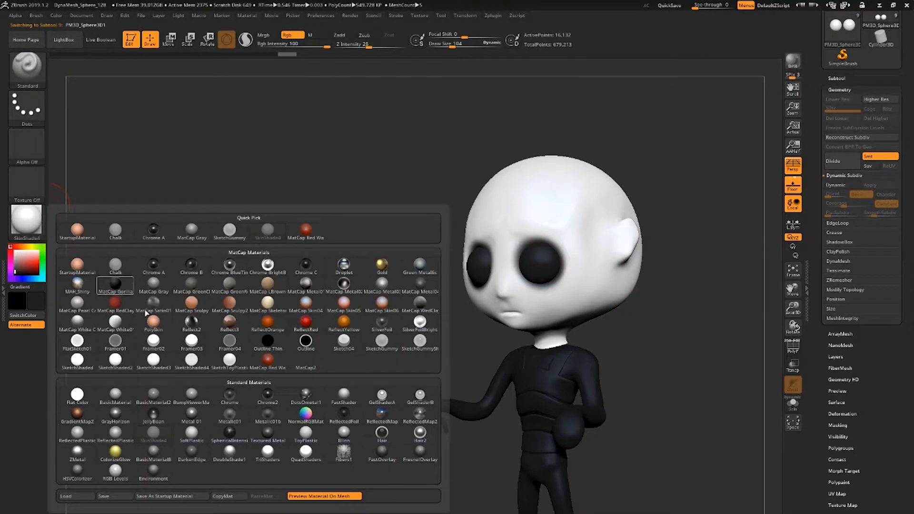
pyautogui.click(305, 434)
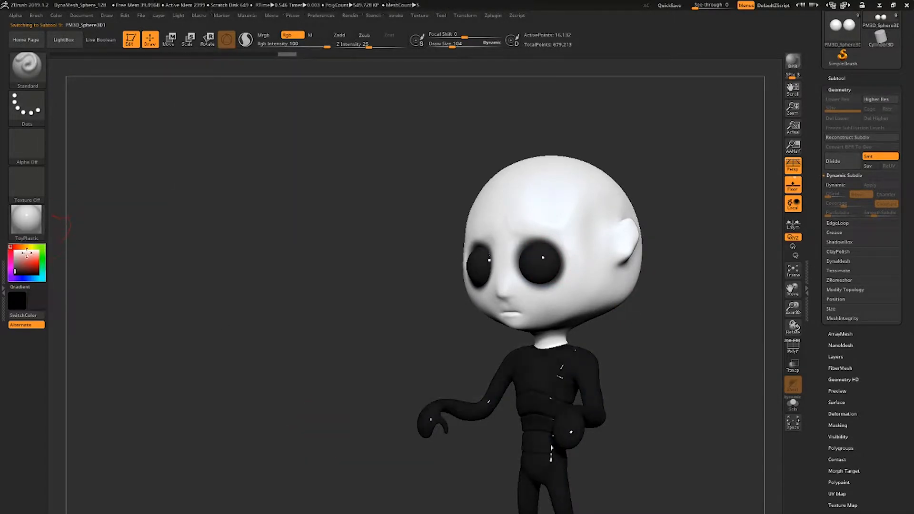
# Choose white as the colour and fill the eyeballs subtool with it.
pyautogui.click(15, 251)
pyautogui.click(56, 16)
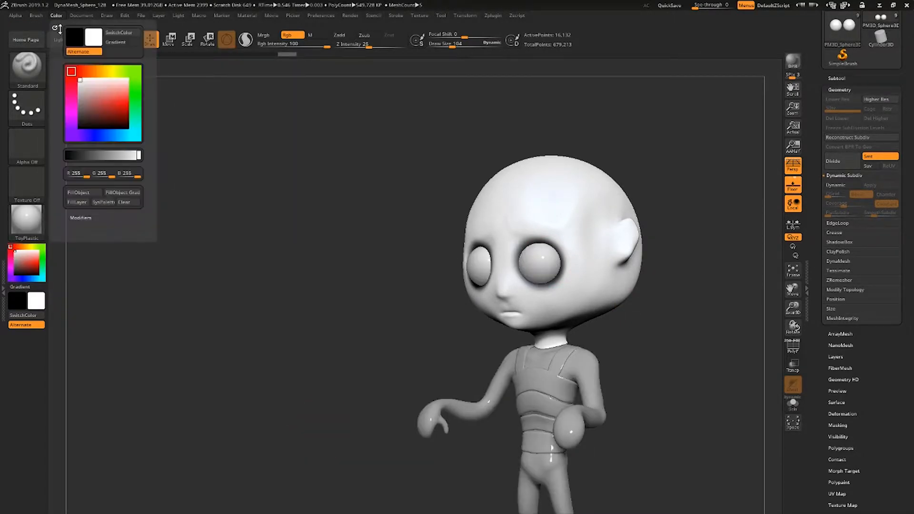
pyautogui.click(59, 17)
pyautogui.click(91, 194)
# Switch to the body subtool, give it the MatCap Gorilla material, and render a BPR preview of the whole character.
pyautogui.moveTo(229, 219); pyautogui.dragTo(633, 308)
pyautogui.keyDown('alt'); pyautogui.moveTo(588, 252); pyautogui.dragTo(614, 329); pyautogui.keyUp('alt')
pyautogui.keyDown('alt'); pyautogui.moveTo(615, 329); pyautogui.dragTo(286, 266); pyautogui.keyUp('alt')
pyautogui.keyDown('alt'); pyautogui.click(480, 317); pyautogui.keyUp('alt')
pyautogui.keyDown('alt'); pyautogui.moveTo(286, 267); pyautogui.dragTo(215, 210); pyautogui.keyUp('alt')
pyautogui.click(28, 220)
pyautogui.click(116, 288)
pyautogui.moveTo(318, 296); pyautogui.dragTo(376, 290)
pyautogui.keyDown('alt'); pyautogui.moveTo(376, 289); pyautogui.dragTo(267, 261); pyautogui.keyUp('alt')
pyautogui.keyDown('alt'); pyautogui.moveTo(267, 261); pyautogui.dragTo(206, 319); pyautogui.keyUp('alt')
pyautogui.click(796, 64)
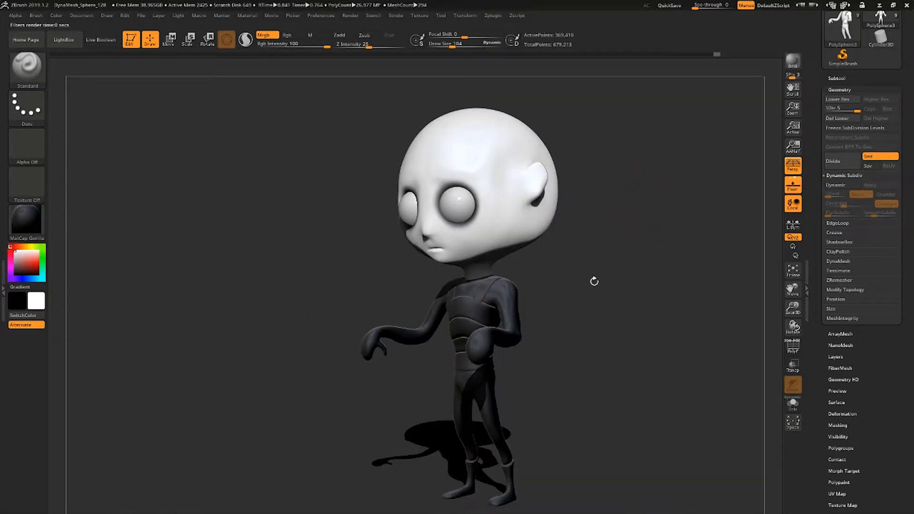
# Try the Reflect2 and ReflectedFoil materials on the body, and render the character with ReflectedFoil.
pyautogui.click(27, 220)
pyautogui.click(192, 322)
pyautogui.click(41, 229)
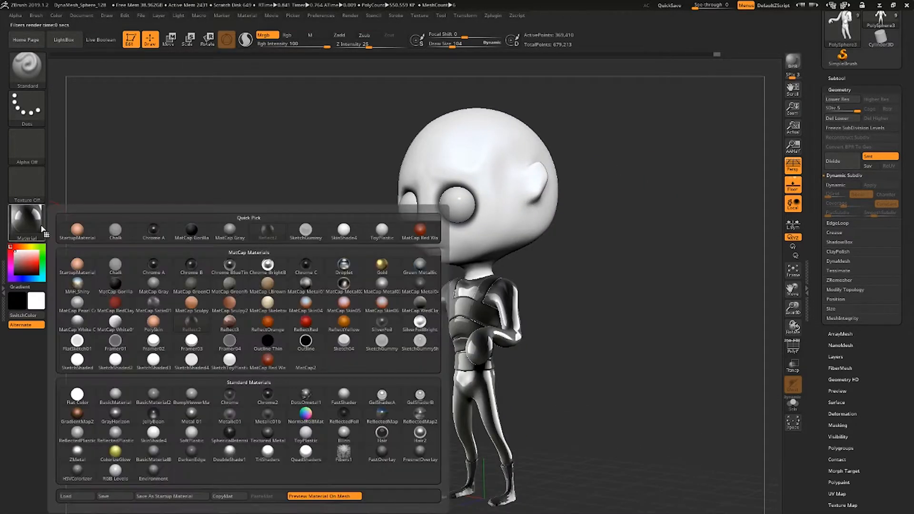
pyautogui.click(344, 421)
pyautogui.moveTo(343, 414); pyautogui.dragTo(663, 122)
pyautogui.hotkey('shift', 'r')
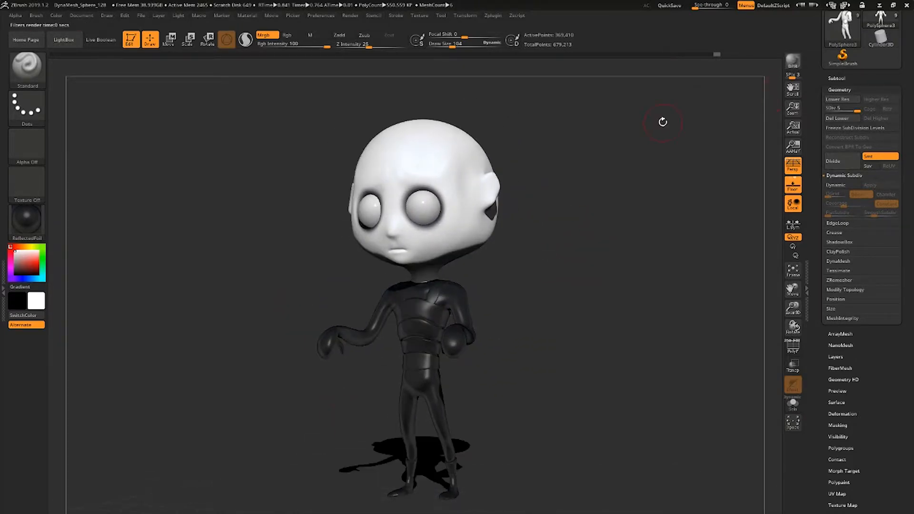
# QuickSave the project.
pyautogui.moveTo(594, 161); pyautogui.dragTo(644, 196)
pyautogui.press('9')
pyautogui.moveTo(653, 298); pyautogui.dragTo(586, 276)
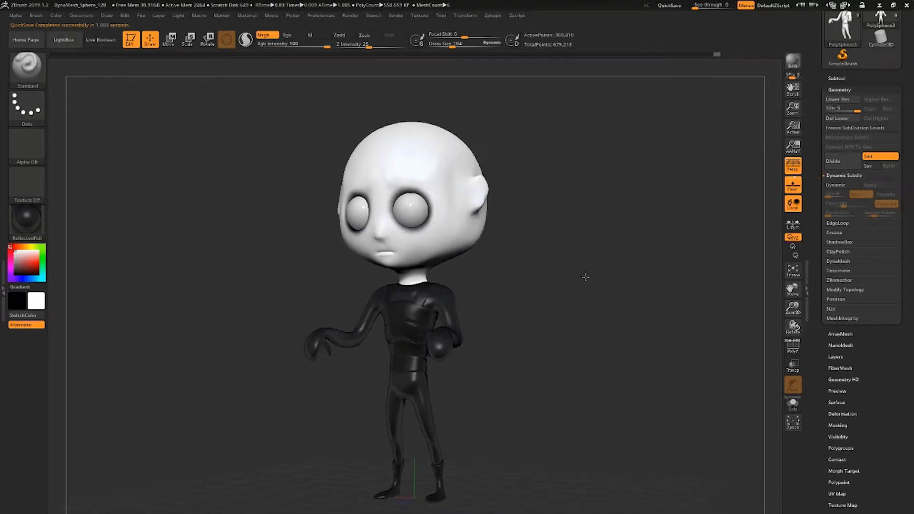
pyautogui.click(669, 5)
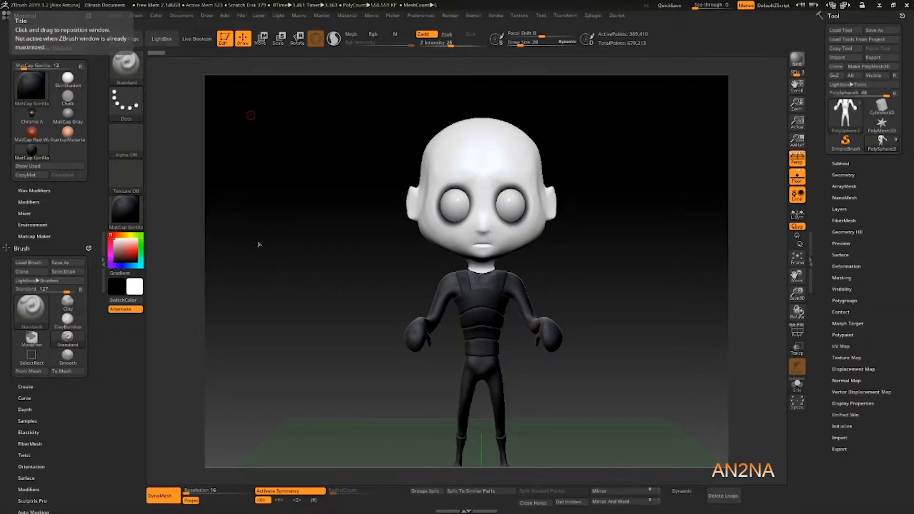
# Switch to the head subtool, carve creases around and inside the ears with the DamStandard brush, and smooth the ear surfaces.
pyautogui.moveTo(619, 249); pyautogui.dragTo(638, 249)
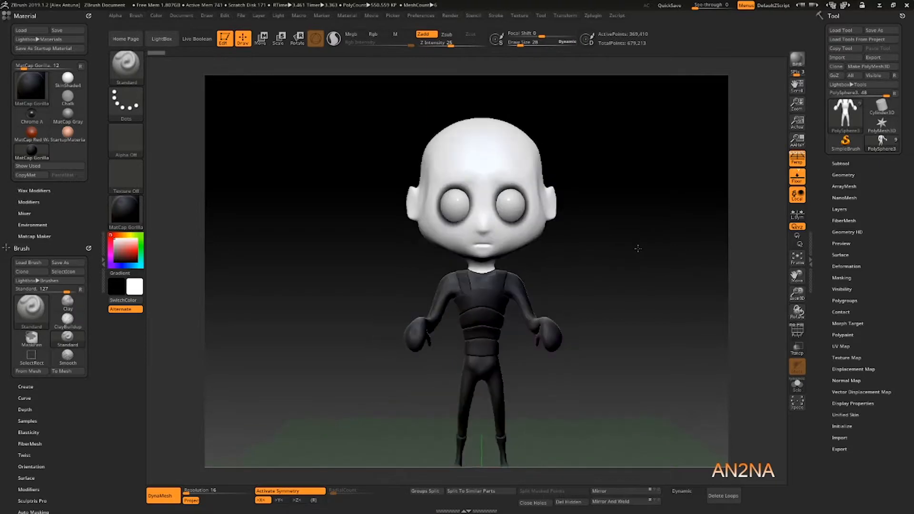
pyautogui.keyDown('alt'); pyautogui.moveTo(663, 197); pyautogui.dragTo(524, 228); pyautogui.keyUp('alt')
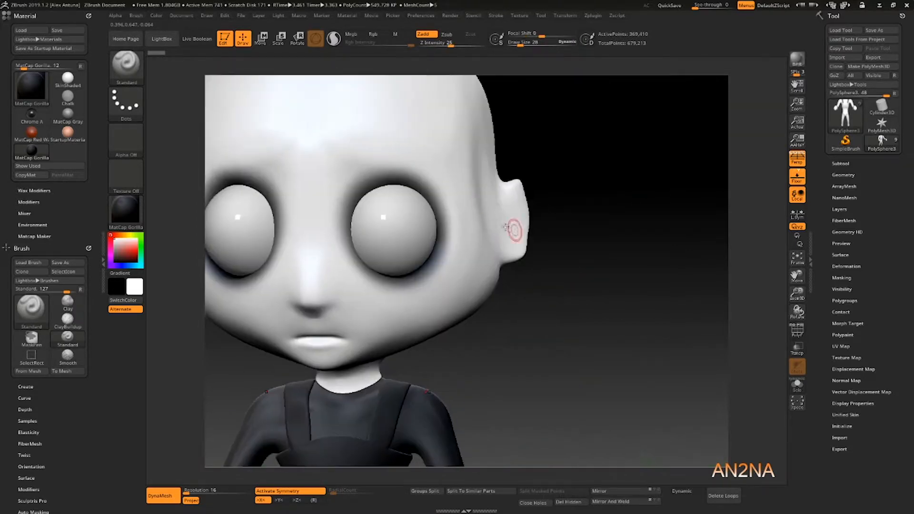
pyautogui.keyDown('alt'); pyautogui.click(512, 230); pyautogui.keyUp('alt')
pyautogui.moveTo(614, 233); pyautogui.dragTo(561, 229)
pyautogui.press('b')
pyautogui.press('d')
pyautogui.press('s')
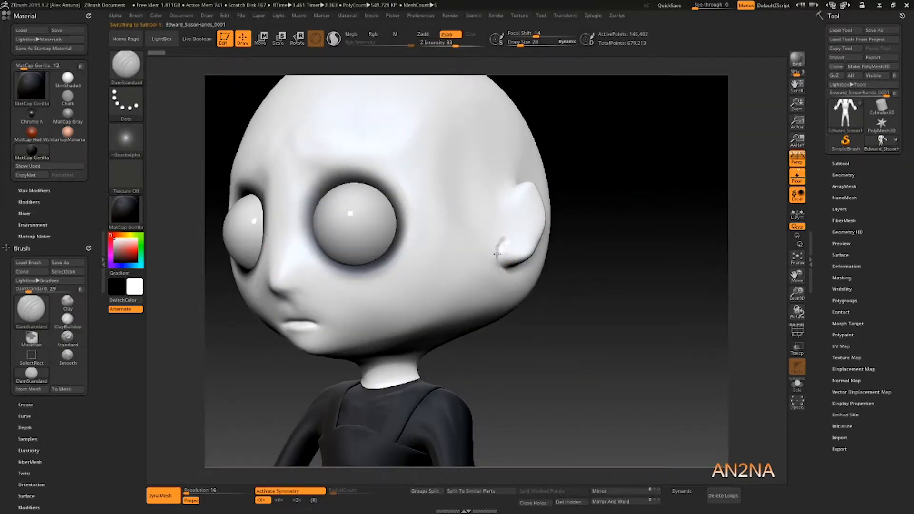
pyautogui.moveTo(495, 259); pyautogui.dragTo(502, 239)
pyautogui.moveTo(619, 238); pyautogui.dragTo(566, 239)
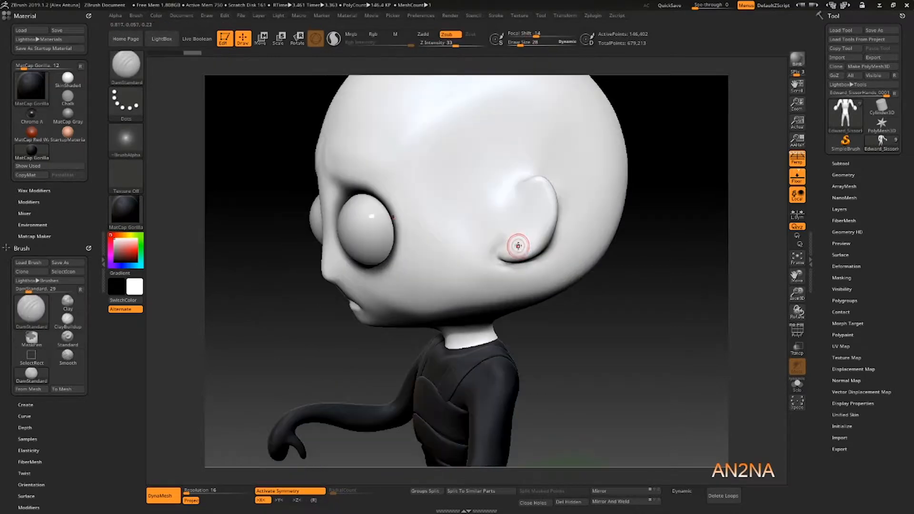
pyautogui.keyDown('shift'); pyautogui.moveTo(530, 198); pyautogui.dragTo(533, 223); pyautogui.keyUp('shift')
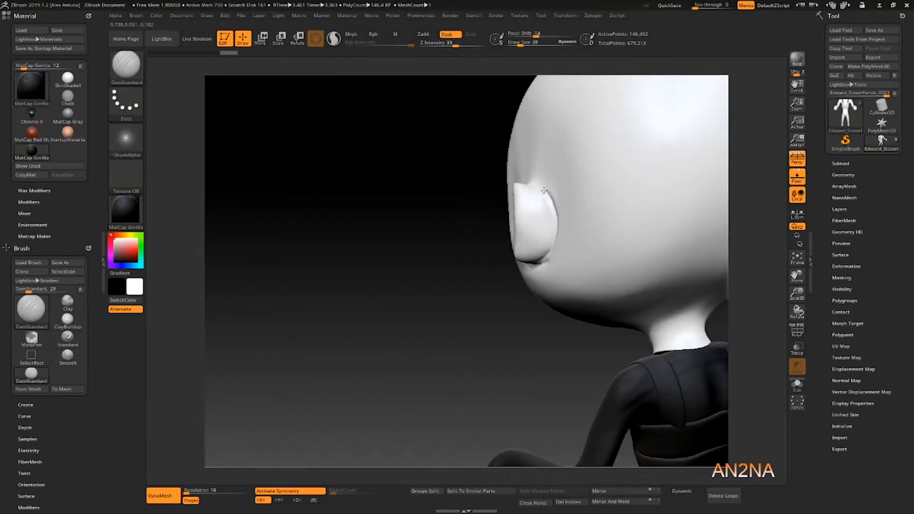
pyautogui.keyDown('shift'); pyautogui.moveTo(544, 191); pyautogui.dragTo(556, 238); pyautogui.keyUp('shift')
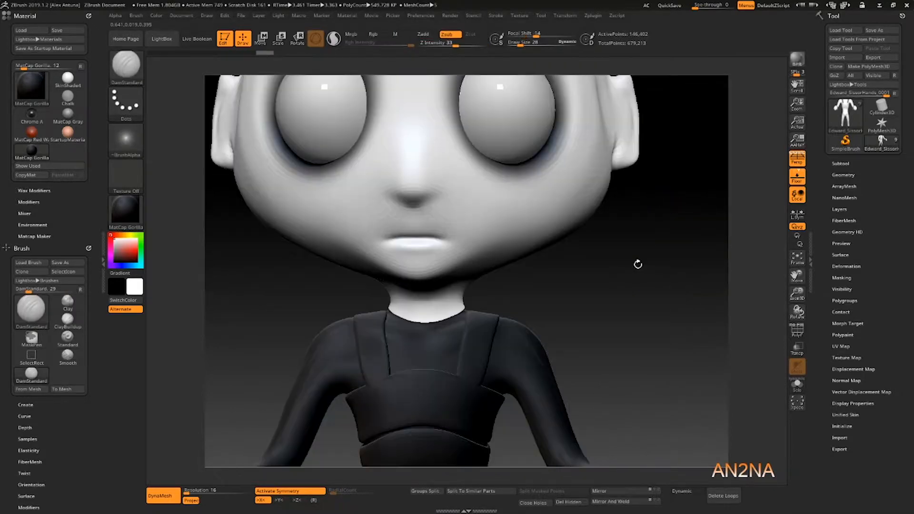
# Paint the head's eye sockets black with the Standard brush in Rgb mode at intensity 100, using transparency only while painting.
pyautogui.moveTo(639, 264); pyautogui.dragTo(612, 217)
pyautogui.press('b')
pyautogui.press('s')
pyautogui.press('t')
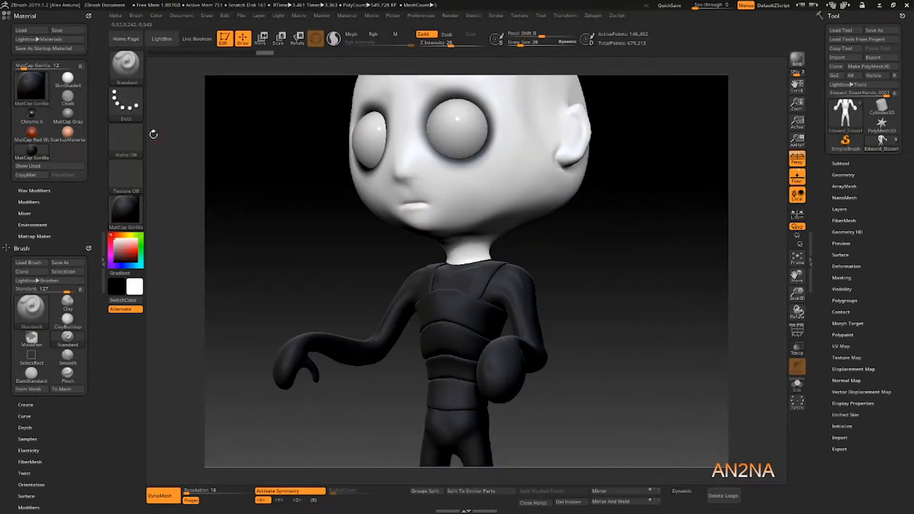
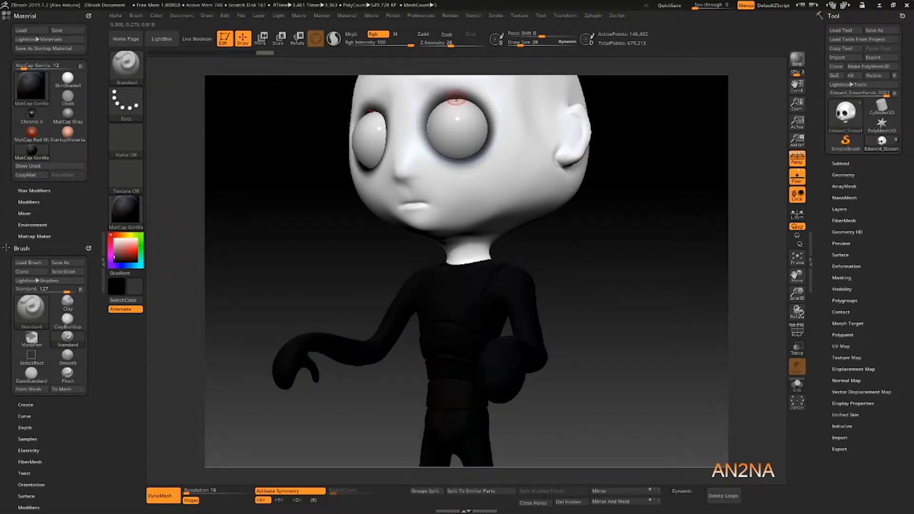
pyautogui.hotkey('shift', 't')
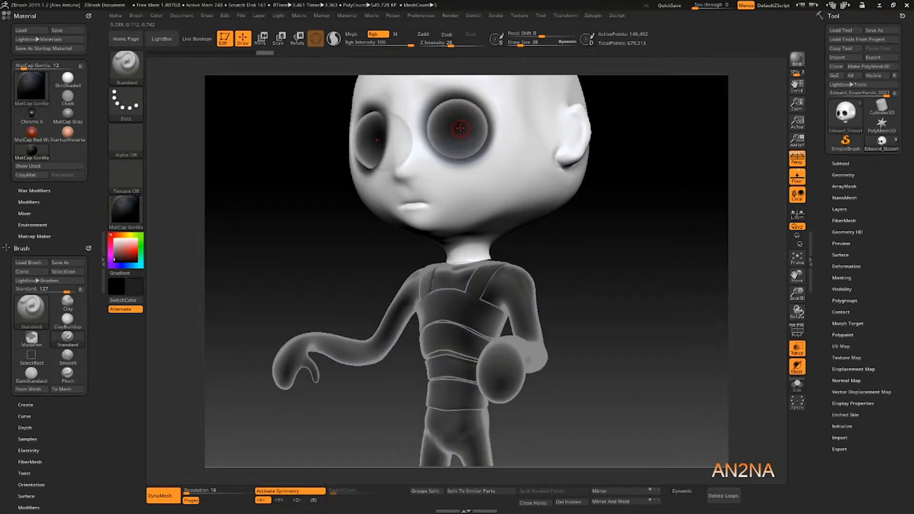
pyautogui.hotkey('shift', 't')
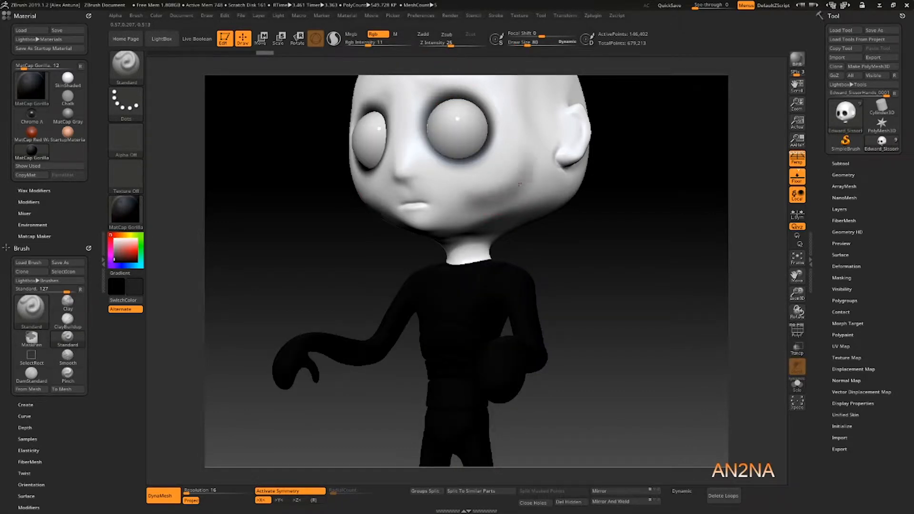
# Shade the nose folds, cheeks, temples and jaw softly in black at Rgb intensity 11, and set the colour back to white.
pyautogui.moveTo(520, 185)
pyautogui.mouseDown(button='right')
pyautogui.moveTo(530, 213)
pyautogui.moveTo(500, 215)
pyautogui.mouseUp(button='right')
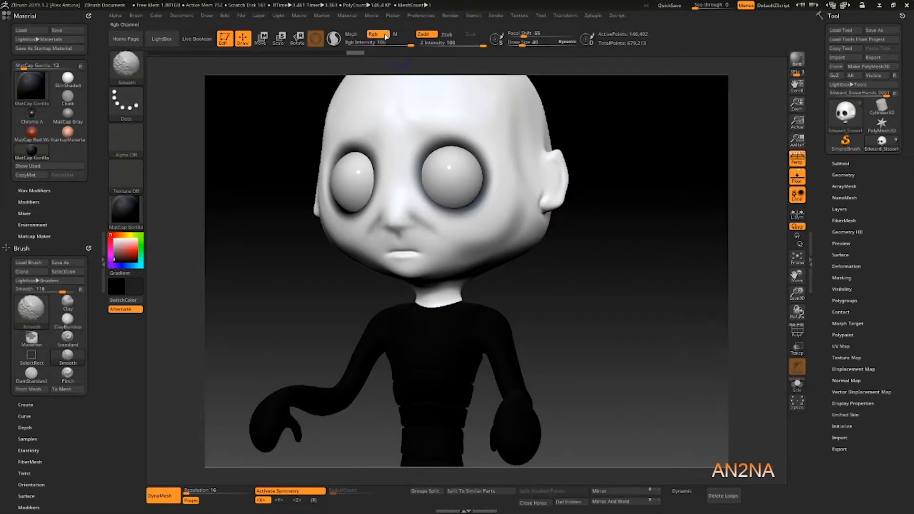
pyautogui.moveTo(431, 138)
pyautogui.mouseDown(button='right')
pyautogui.moveTo(495, 136)
pyautogui.moveTo(440, 134)
pyautogui.moveTo(456, 172)
pyautogui.moveTo(493, 198)
pyautogui.mouseUp(button='right')
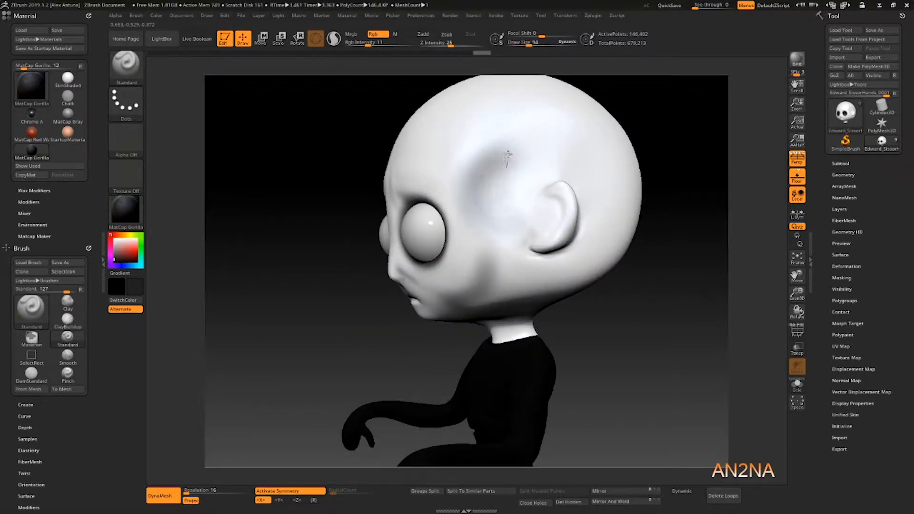
pyautogui.moveTo(531, 204)
pyautogui.mouseDown(button='right')
pyautogui.moveTo(557, 205)
pyautogui.moveTo(541, 204)
pyautogui.mouseUp(button='right')
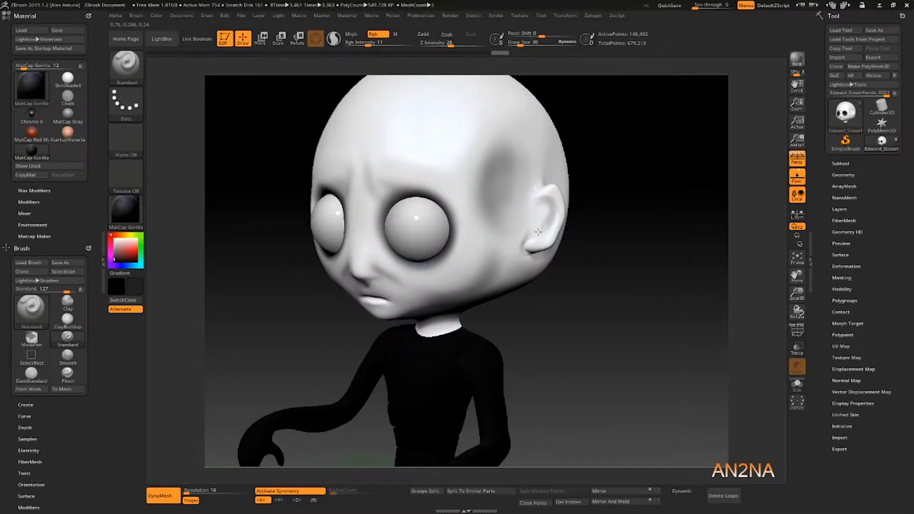
pyautogui.moveTo(468, 230); pyautogui.dragTo(452, 221, button='right')
pyautogui.press(']')
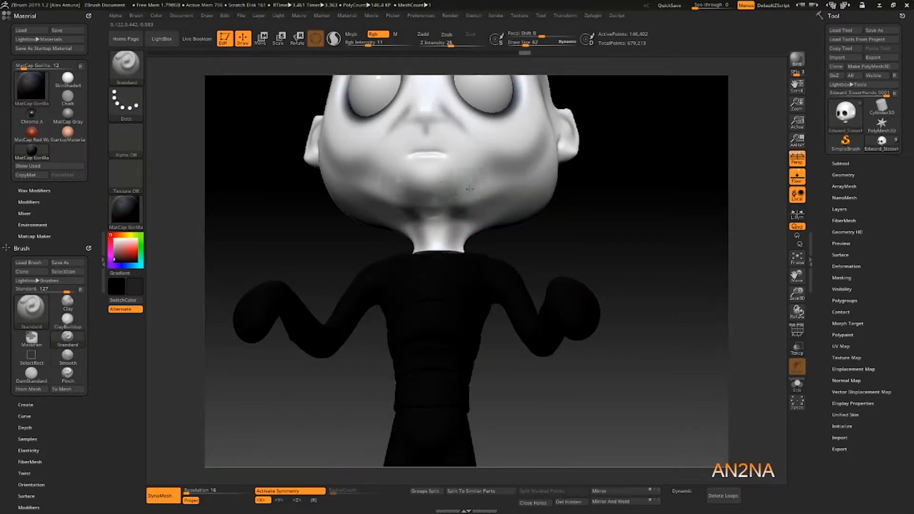
pyautogui.moveTo(496, 183); pyautogui.dragTo(535, 194, button='right')
pyautogui.keyDown('alt'); pyautogui.moveTo(535, 193); pyautogui.dragTo(531, 215, button='right'); pyautogui.keyUp('alt')
pyautogui.click(114, 239)
# Mask the hair area over the top and back of the head from the side with the MaskLasso brush.
pyautogui.moveTo(339, 227); pyautogui.dragTo(622, 220, button='right')
pyautogui.keyDown('ctrl'); pyautogui.click(131, 70); pyautogui.keyUp('ctrl')
pyautogui.keyDown('ctrl'); pyautogui.click(285, 116); pyautogui.keyUp('ctrl')
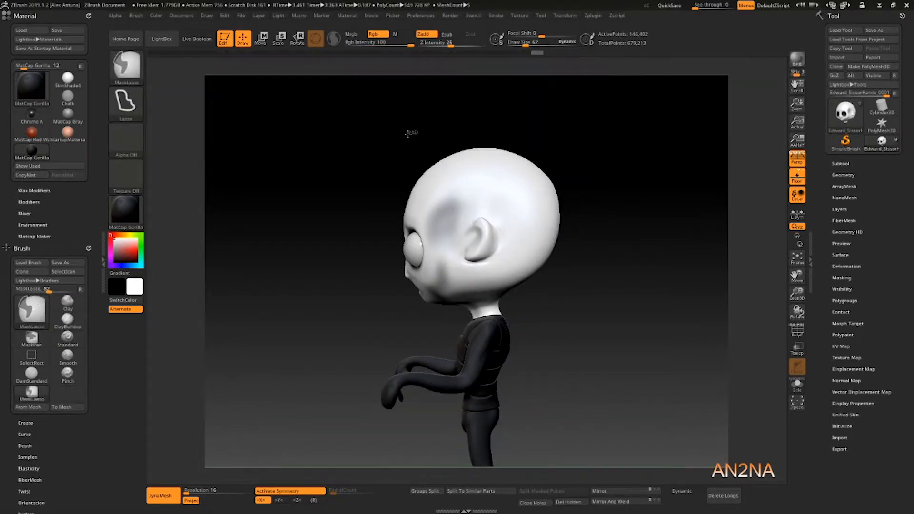
pyautogui.moveTo(434, 212)
pyautogui.keyDown('ctrl'); pyautogui.mouseDown()
pyautogui.moveTo(487, 217)
pyautogui.moveTo(503, 275)
pyautogui.moveTo(584, 136)
pyautogui.moveTo(548, 131)
pyautogui.mouseUp(); pyautogui.keyUp('ctrl')
pyautogui.moveTo(586, 167)
pyautogui.mouseDown(button='right')
pyautogui.moveTo(508, 194)
pyautogui.moveTo(491, 239)
pyautogui.mouseUp(button='right')
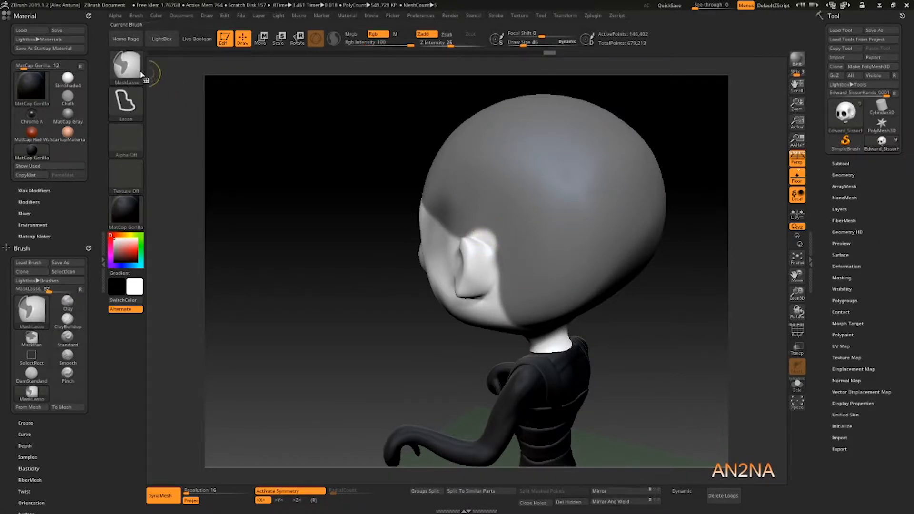
# Refine the hair mask's edge behind the ears and along the nape with the MaskPen brush, undoing unwanted strokes.
pyautogui.keyDown('ctrl'); pyautogui.click(140, 72); pyautogui.keyUp('ctrl')
pyautogui.keyDown('ctrl'); pyautogui.click(321, 117); pyautogui.keyUp('ctrl')
pyautogui.keyDown('ctrl'); pyautogui.moveTo(491, 239); pyautogui.dragTo(496, 247); pyautogui.keyUp('ctrl')
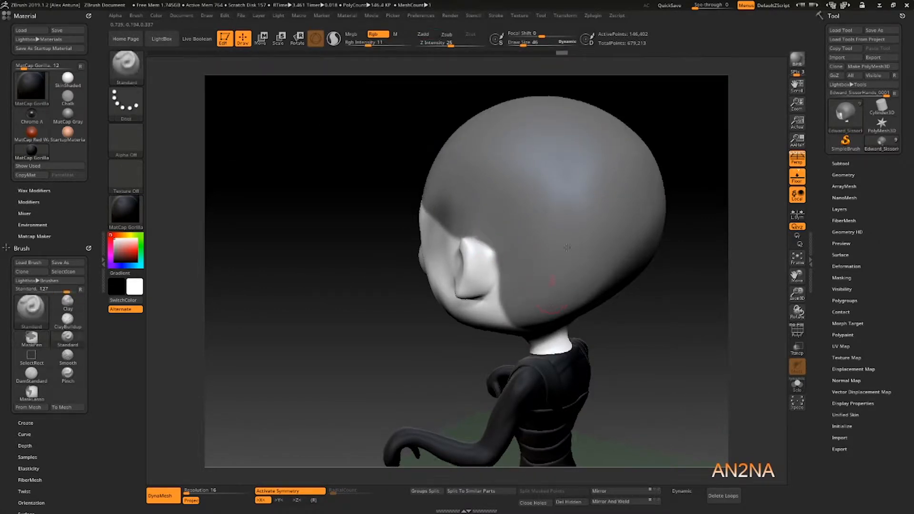
pyautogui.moveTo(495, 312); pyautogui.dragTo(581, 300, button='right')
pyautogui.moveTo(528, 340)
pyautogui.keyDown('ctrl'); pyautogui.mouseDown()
pyautogui.moveTo(555, 358)
pyautogui.moveTo(581, 352)
pyautogui.mouseUp(); pyautogui.keyUp('ctrl')
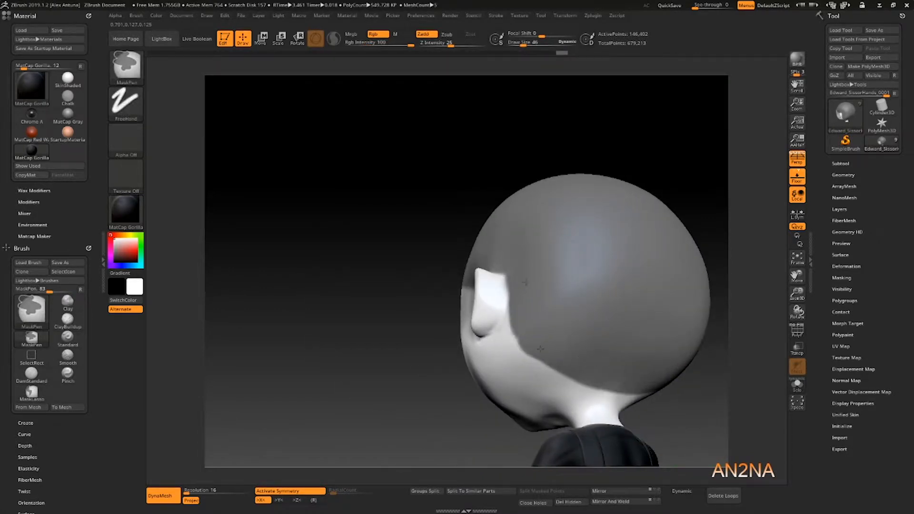
pyautogui.keyDown('ctrl'); pyautogui.moveTo(524, 283); pyautogui.dragTo(518, 295); pyautogui.keyUp('ctrl')
pyautogui.hotkey('ctrl', 'z')
pyautogui.hotkey('ctrl', 'z')
pyautogui.moveTo(517, 265)
pyautogui.mouseDown(button='right')
pyautogui.moveTo(547, 212)
pyautogui.moveTo(579, 222)
pyautogui.mouseUp(button='right')
pyautogui.keyDown('ctrl'); pyautogui.moveTo(509, 284); pyautogui.dragTo(580, 315); pyautogui.keyUp('ctrl')
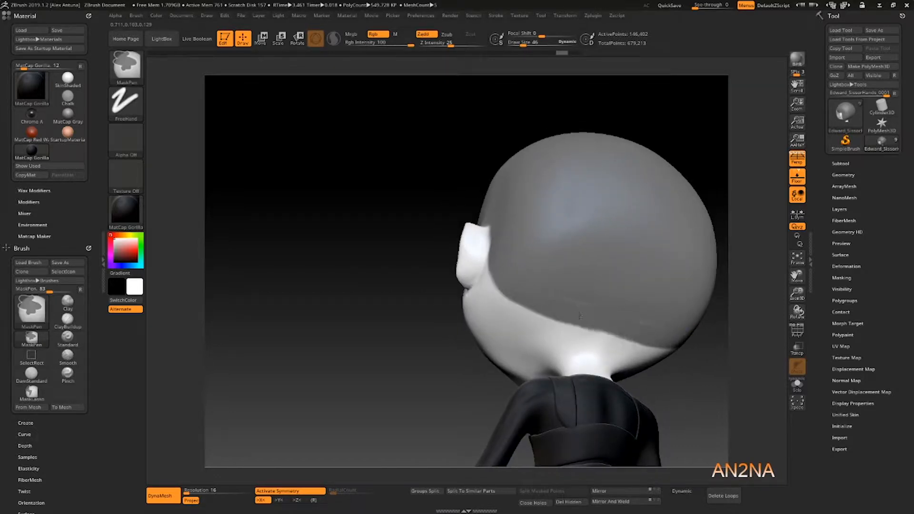
# Extend the hair mask down over the forehead to shape the front hairline with the MaskPen brush.
pyautogui.moveTo(528, 306)
pyautogui.mouseDown(button='right')
pyautogui.moveTo(584, 290)
pyautogui.moveTo(617, 259)
pyautogui.moveTo(619, 200)
pyautogui.mouseUp(button='right')
pyautogui.moveTo(619, 200)
pyautogui.mouseDown(button='right')
pyautogui.moveTo(661, 187)
pyautogui.moveTo(661, 195)
pyautogui.moveTo(500, 143)
pyautogui.moveTo(581, 178)
pyautogui.mouseUp(button='right')
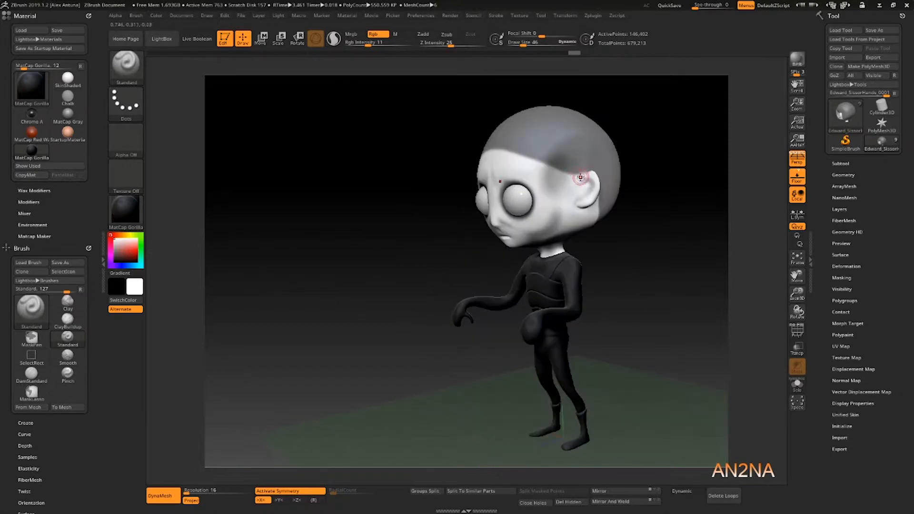
pyautogui.press('ctrl')
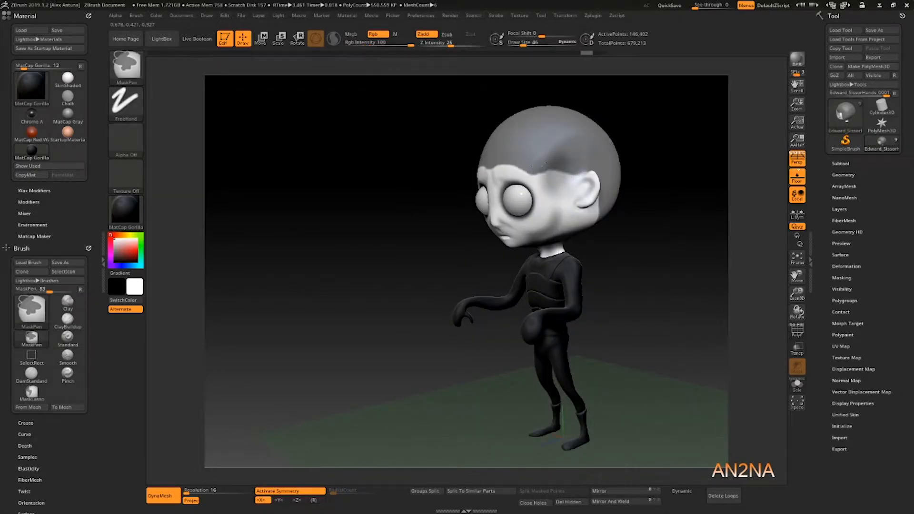
pyautogui.moveTo(581, 175); pyautogui.dragTo(600, 110, button='right')
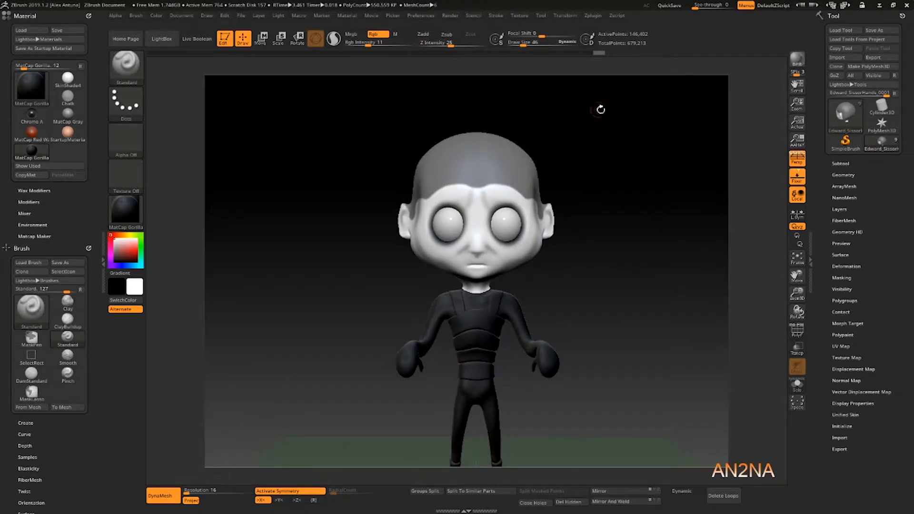
# Browse the LightBox fiber presets and apply Fibers62.ZFP to the masked scalp.
pyautogui.click(160, 39)
pyautogui.click(378, 65)
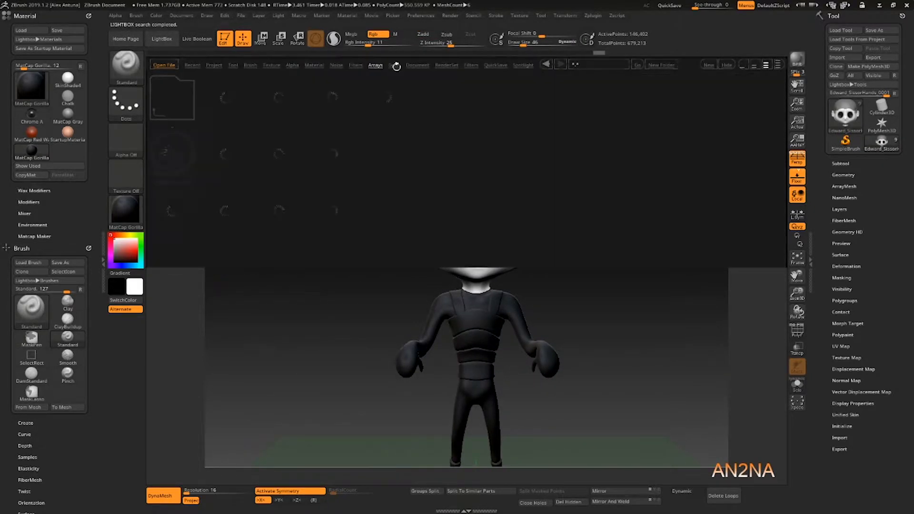
pyautogui.click(356, 66)
pyautogui.moveTo(462, 161); pyautogui.dragTo(356, 161)
pyautogui.moveTo(629, 161); pyautogui.dragTo(415, 162)
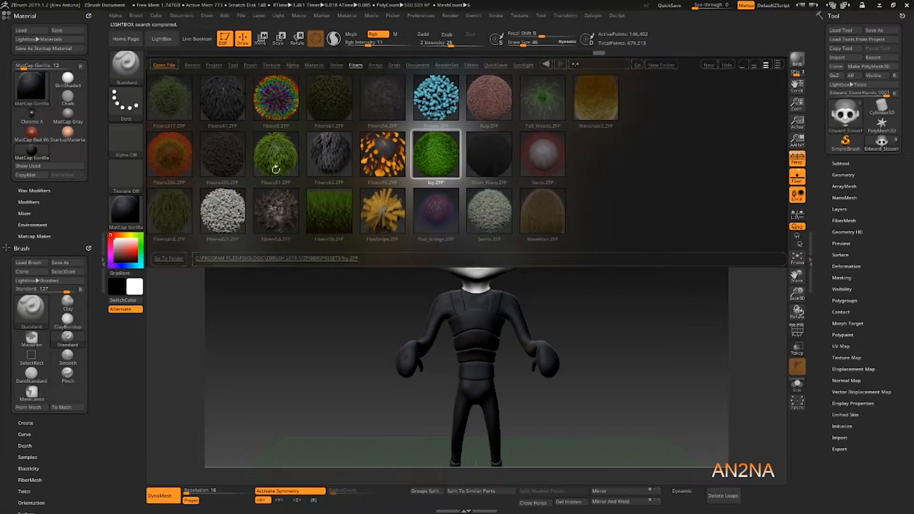
pyautogui.moveTo(226, 168); pyautogui.dragTo(444, 165)
pyautogui.click(223, 162)
pyautogui.click(592, 155)
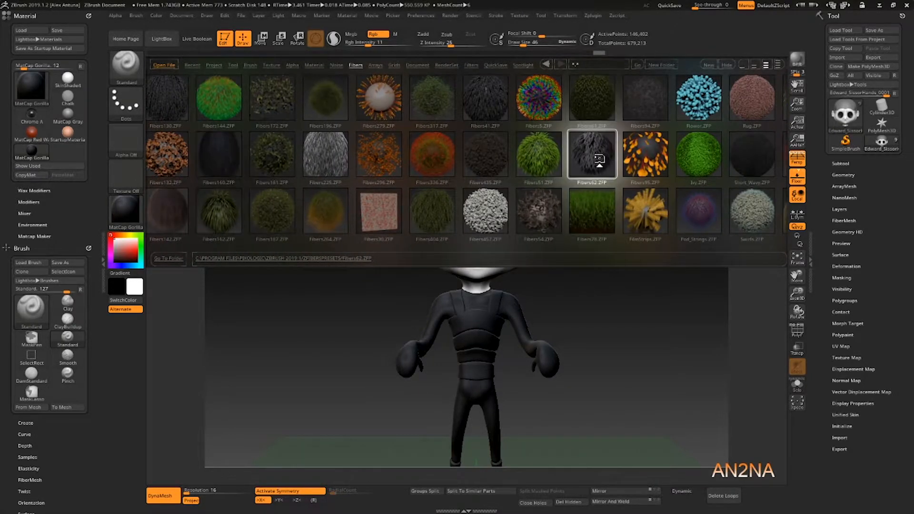
# Set the FiberMesh MaxFibers to about 8.33 and reshape the start and end of the fibers' Length Profile curve.
pyautogui.click(844, 221)
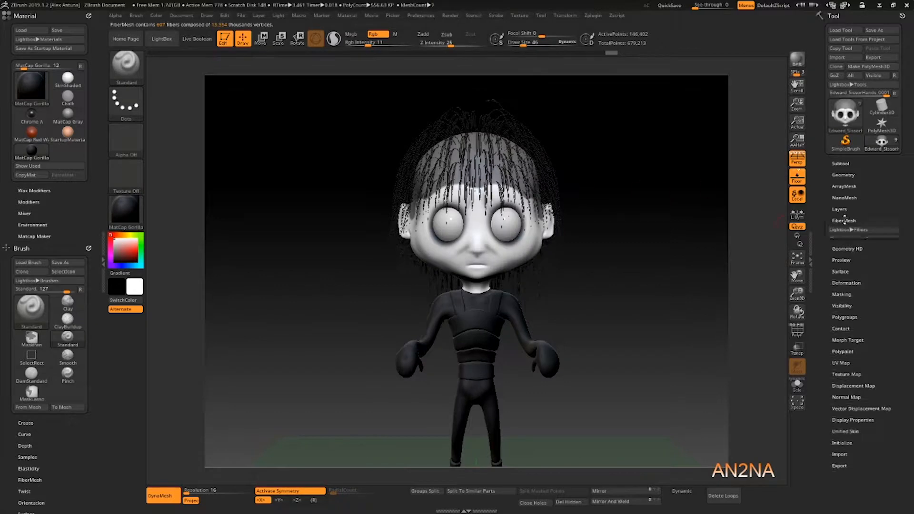
pyautogui.moveTo(838, 266); pyautogui.dragTo(846, 266)
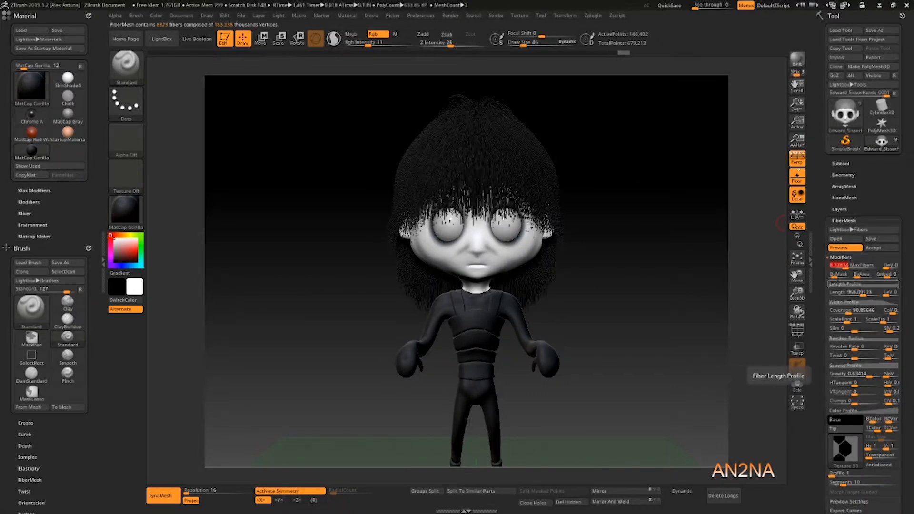
pyautogui.click(845, 284)
pyautogui.moveTo(829, 318)
pyautogui.mouseDown()
pyautogui.moveTo(829, 338)
pyautogui.moveTo(829, 303)
pyautogui.moveTo(830, 315)
pyautogui.mouseUp()
pyautogui.moveTo(899, 316); pyautogui.dragTo(898, 306)
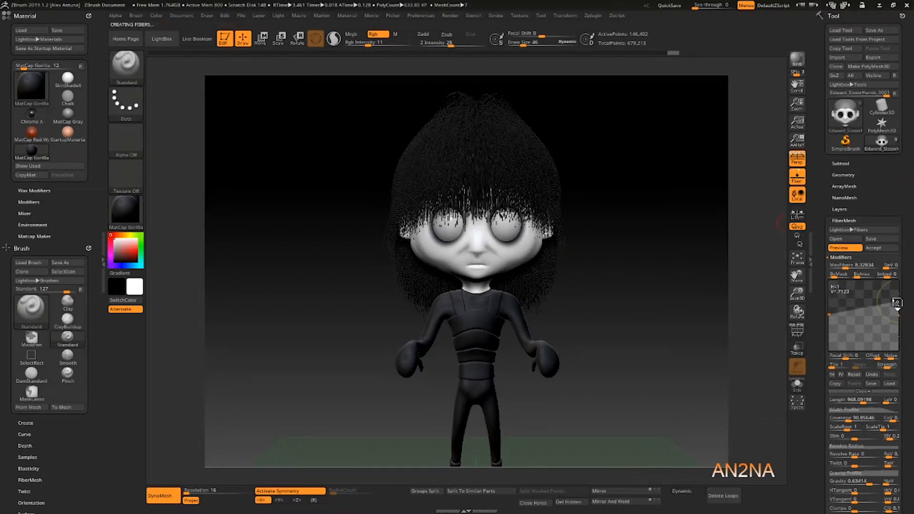
# Reshape the fibers' Width Profile curve into a rounded falloff toward the tip and set Gravity to about 0.253.
pyautogui.moveTo(822, 354); pyautogui.dragTo(887, 149)
pyautogui.click(861, 226)
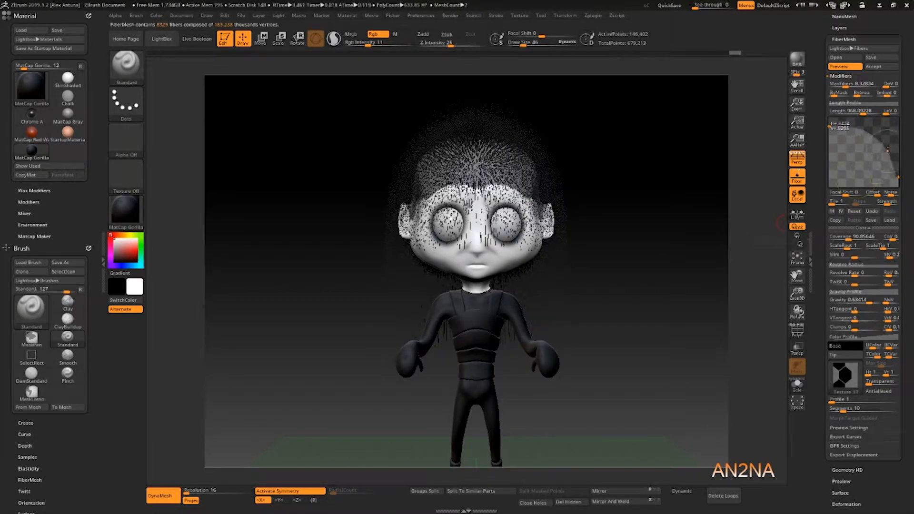
pyautogui.moveTo(634, 147); pyautogui.dragTo(662, 128)
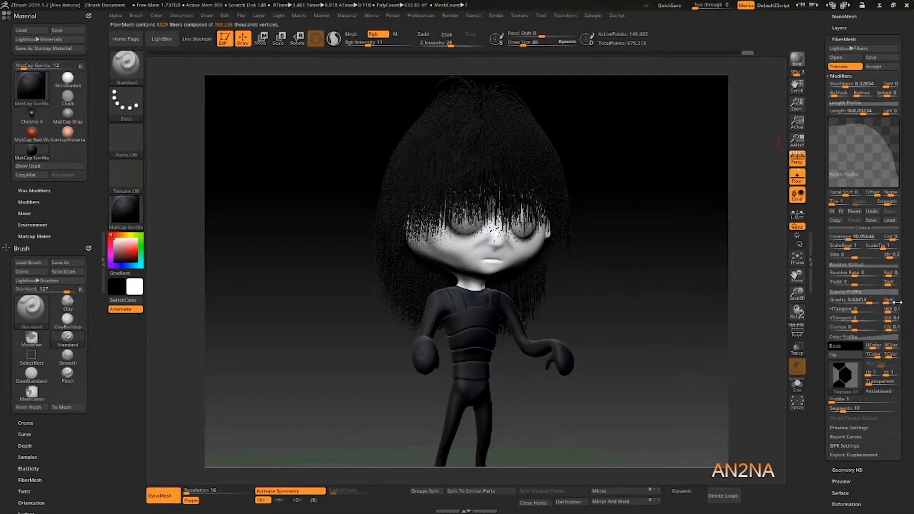
pyautogui.click(855, 302)
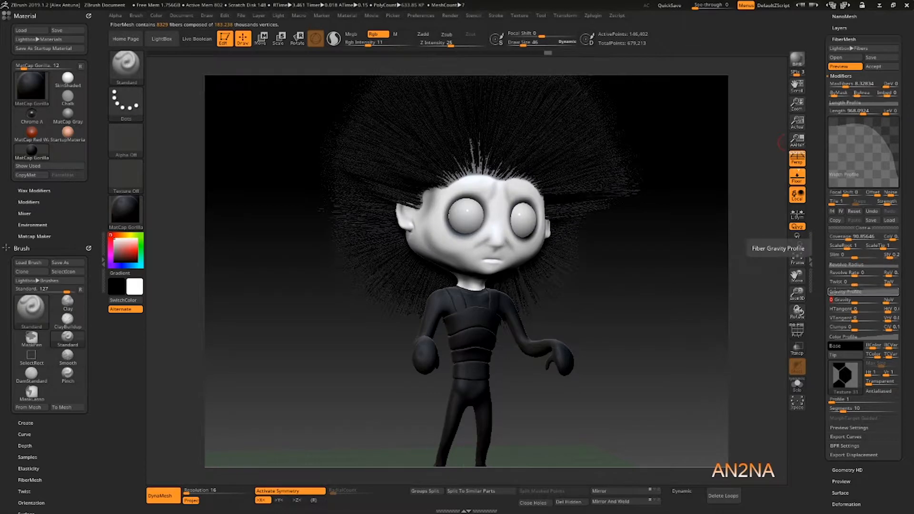
pyautogui.click(835, 291)
pyautogui.moveTo(859, 301)
pyautogui.mouseDown()
pyautogui.moveTo(848, 301)
pyautogui.moveTo(860, 302)
pyautogui.mouseUp()
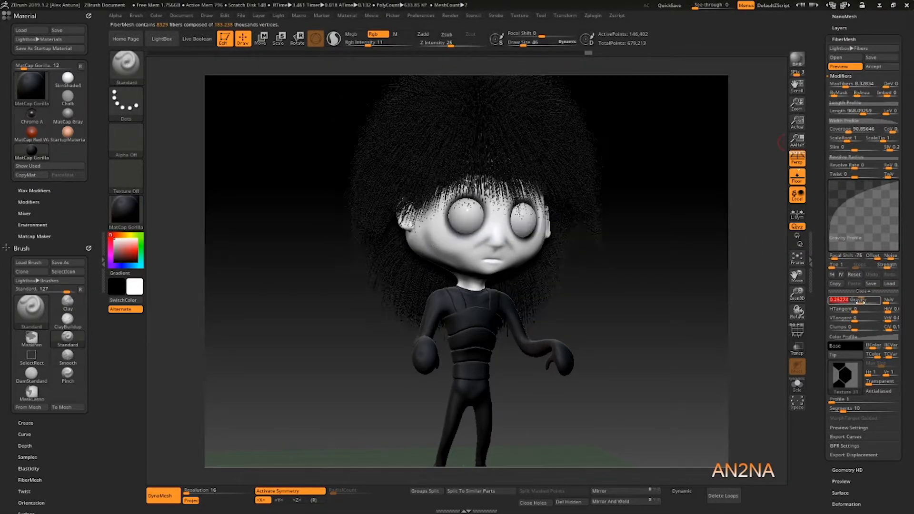
# Set the fibers' Twist to about 156.26, ScaleRoot to 10 and ScaleTip to about 0.479.
pyautogui.click(874, 176)
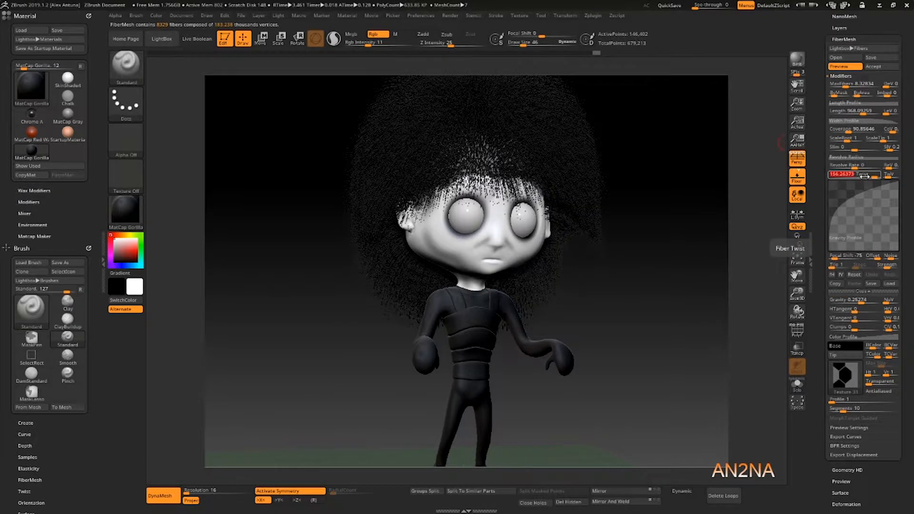
pyautogui.click(869, 167)
pyautogui.click(854, 166)
pyautogui.click(852, 140)
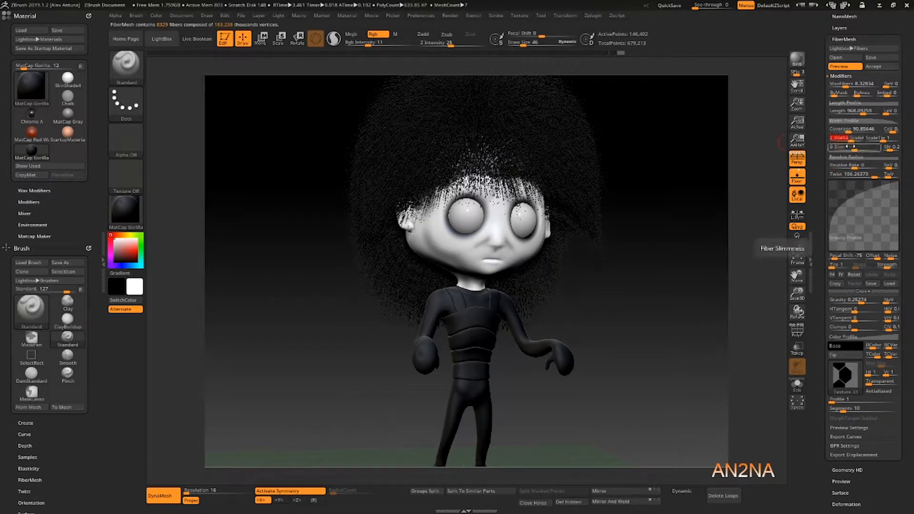
pyautogui.click(888, 140)
pyautogui.moveTo(894, 141); pyautogui.dragTo(881, 141)
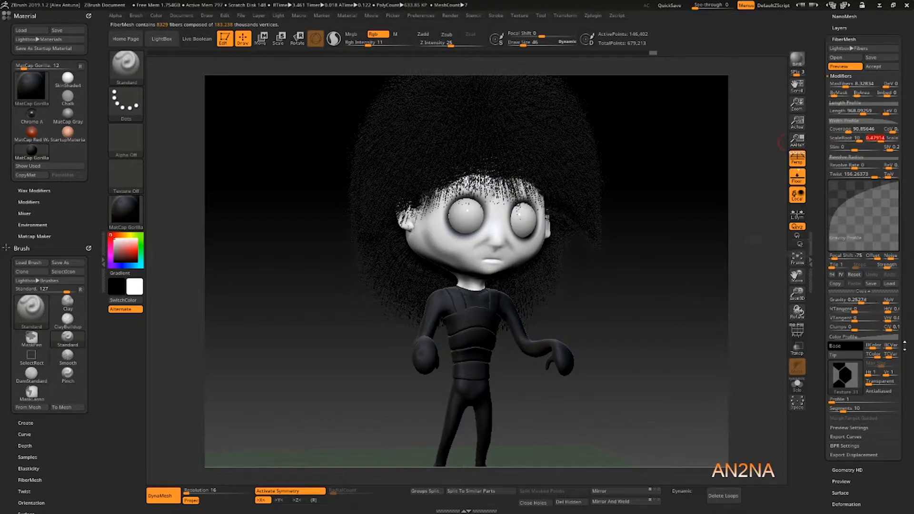
# Shorten the hair fibers to a Length of about 627 and set MaxFibers to about 27.24.
pyautogui.scroll(-5, 867, 286)
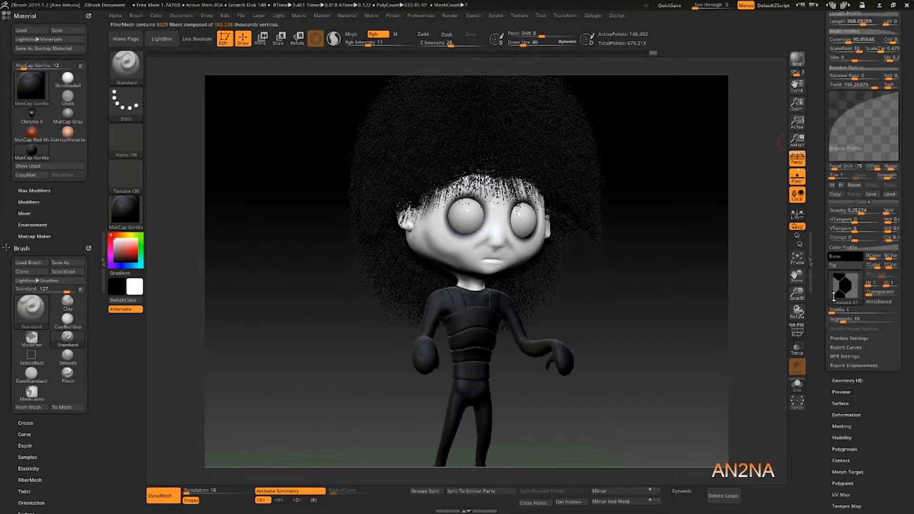
pyautogui.scroll(10, 870, 283)
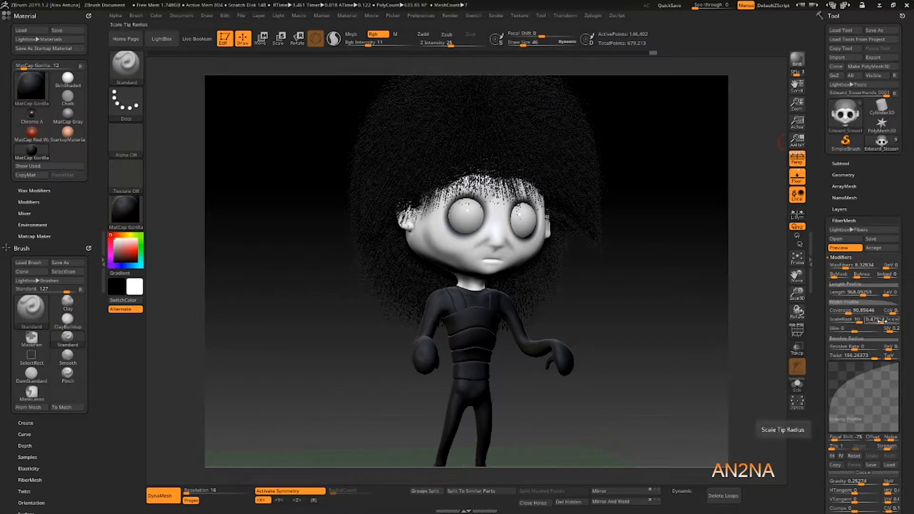
pyautogui.click(861, 294)
pyautogui.click(862, 294)
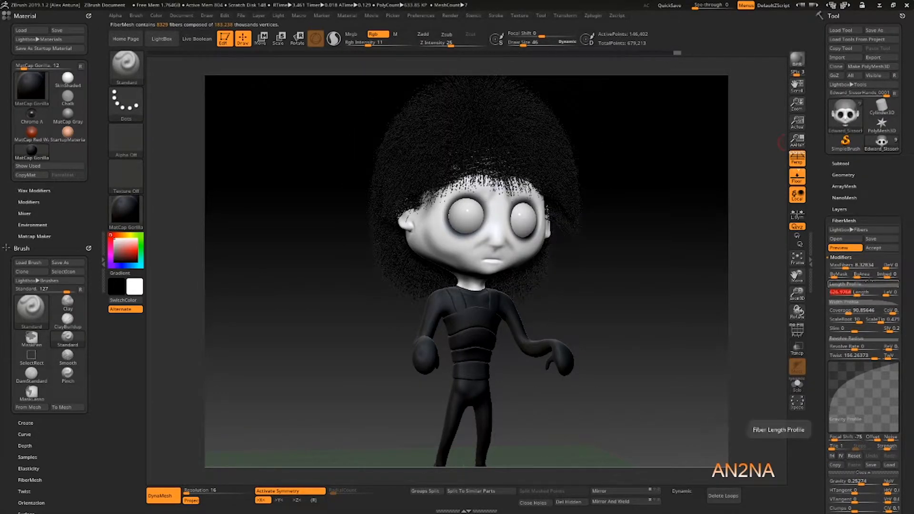
pyautogui.click(842, 265)
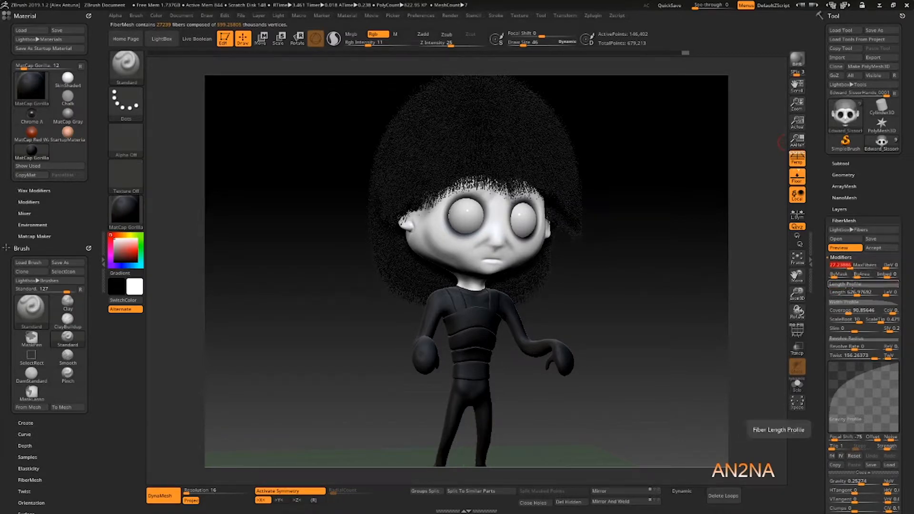
# Load the dark spiky Fibers162 preset from the fiber library as the character's hair preview.
pyautogui.moveTo(854, 305); pyautogui.dragTo(852, 233)
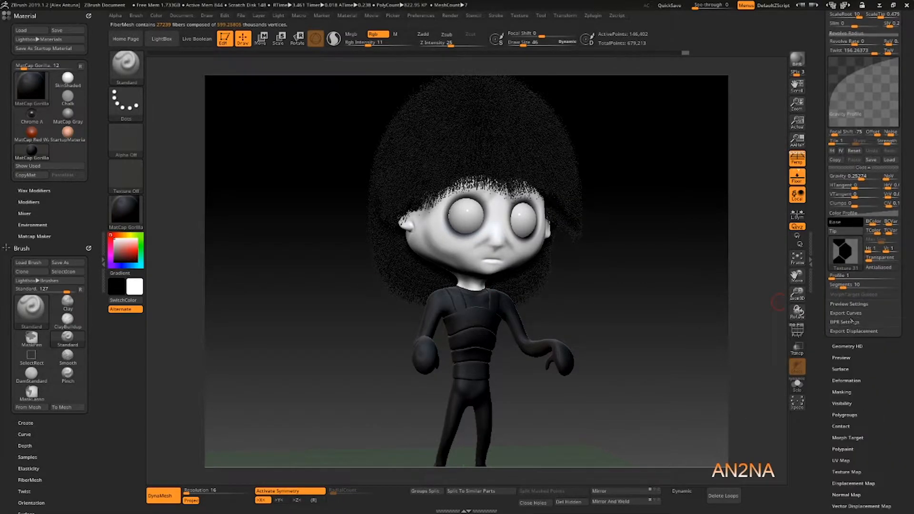
pyautogui.moveTo(853, 328); pyautogui.dragTo(848, 255)
pyautogui.scroll(5, 845, 238)
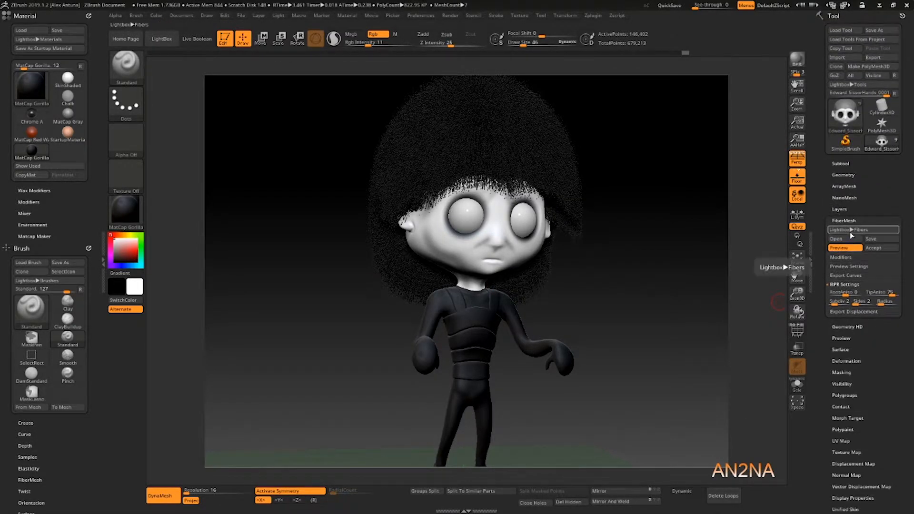
pyautogui.click(850, 231)
pyautogui.click(849, 258)
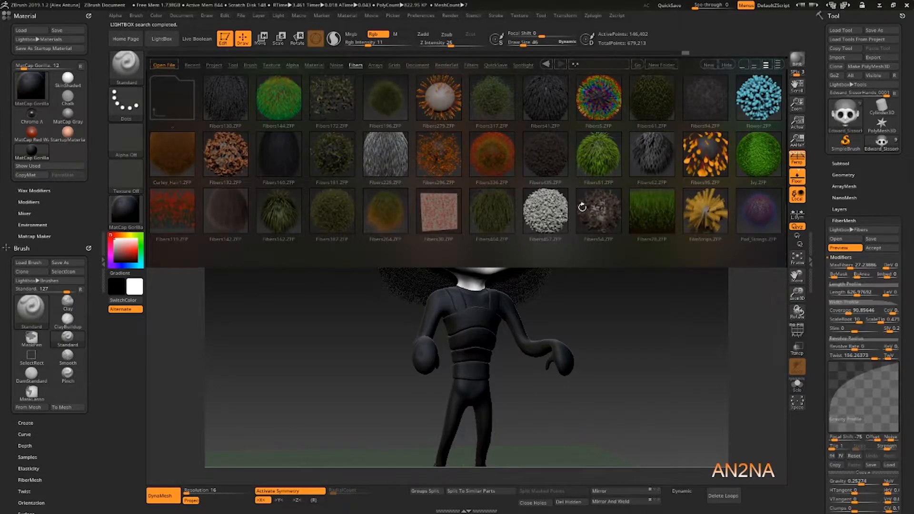
pyautogui.doubleClick(291, 207)
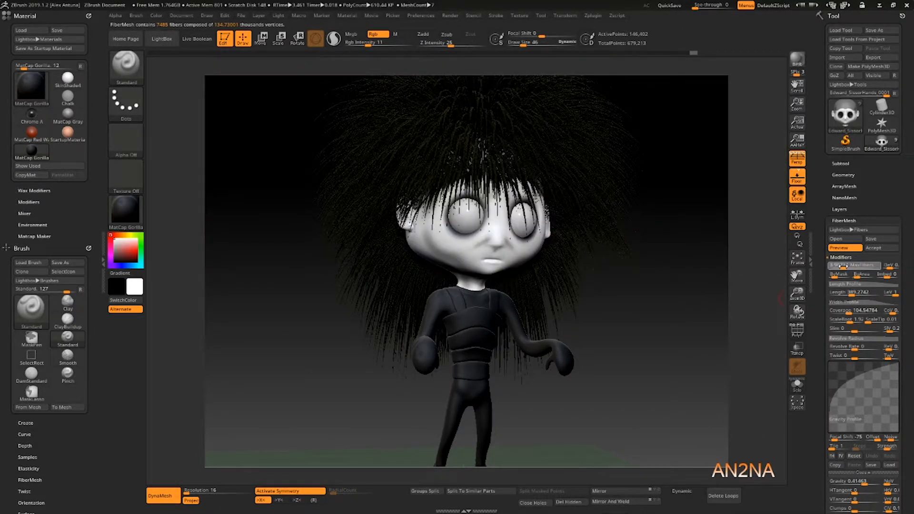
# Set MaxFibers to about 3.9 and Length to about 347, keeping the fiber preview active on the head.
pyautogui.click(841, 294)
pyautogui.moveTo(841, 294); pyautogui.dragTo(844, 302)
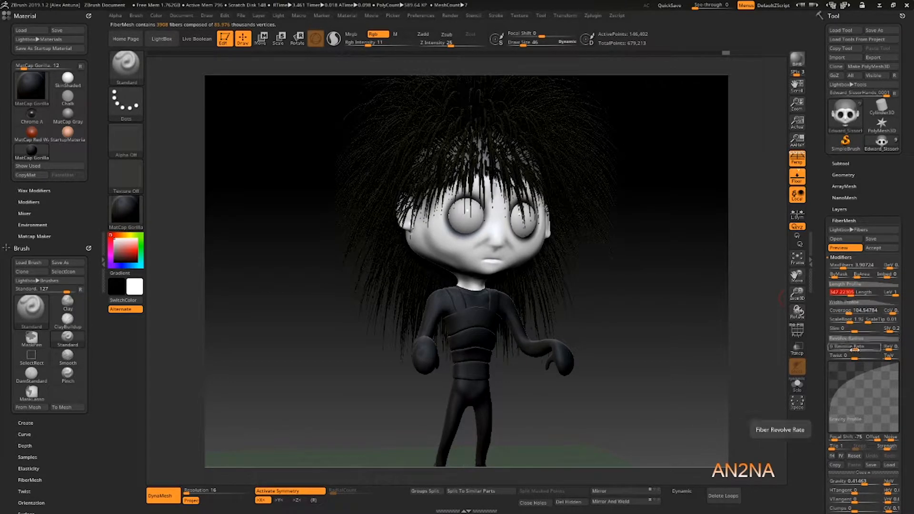
pyautogui.moveTo(841, 346); pyautogui.dragTo(860, 340)
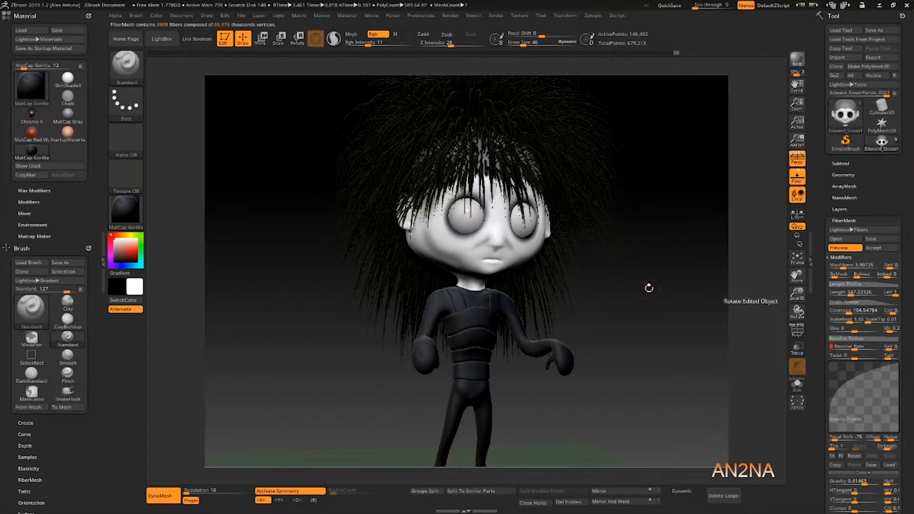
pyautogui.hotkey('ctrl', 'z')
pyautogui.moveTo(655, 287)
pyautogui.mouseDown()
pyautogui.moveTo(637, 270)
pyautogui.moveTo(648, 288)
pyautogui.mouseUp()
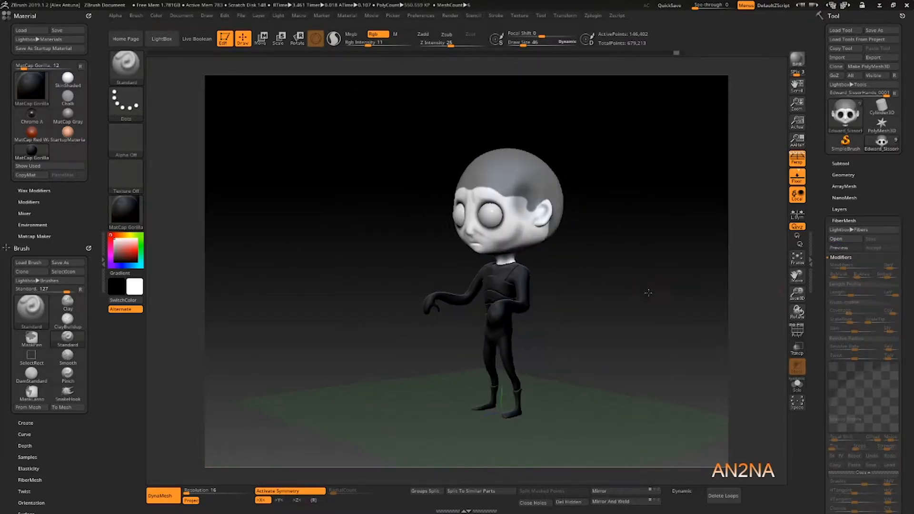
pyautogui.click(839, 247)
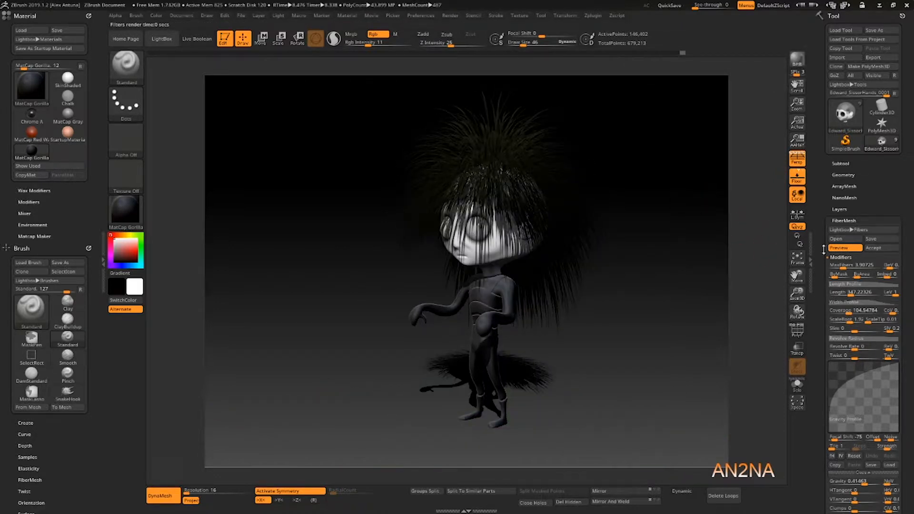
# Raise the fibers' Coverage to about 1091 and ScaleRoot to 10, and accept the fibers with Fast Preview mode activated.
pyautogui.moveTo(850, 321); pyautogui.dragTo(863, 313)
pyautogui.click(879, 248)
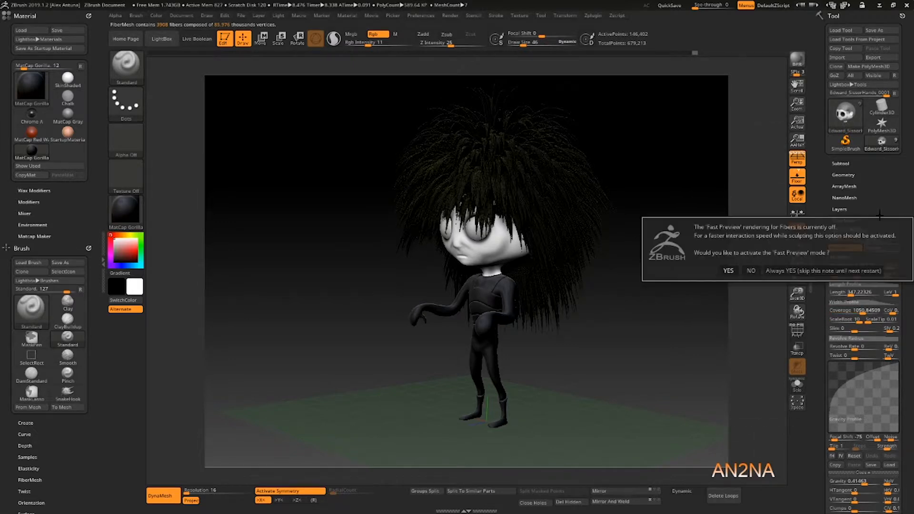
pyautogui.click(728, 271)
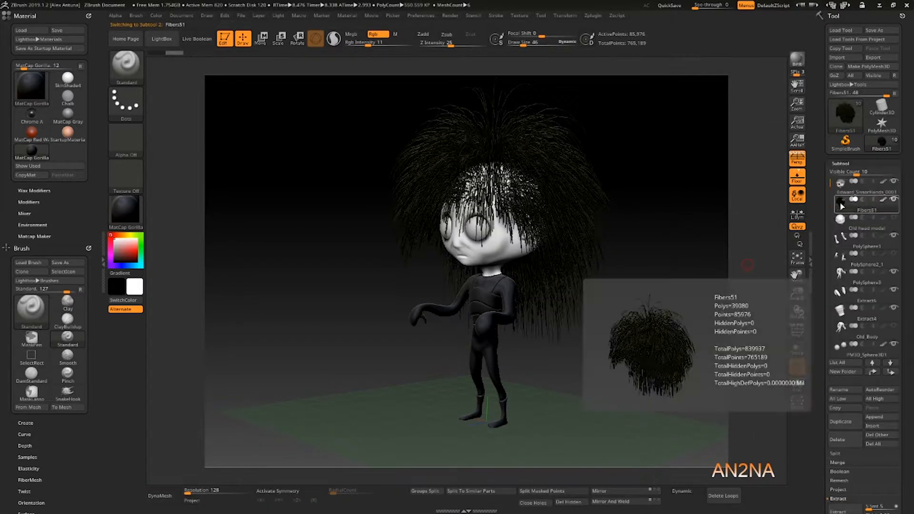
# Clump the front strands of the new fiber hair subtool with the GroomClumps brush.
pyautogui.press('b')
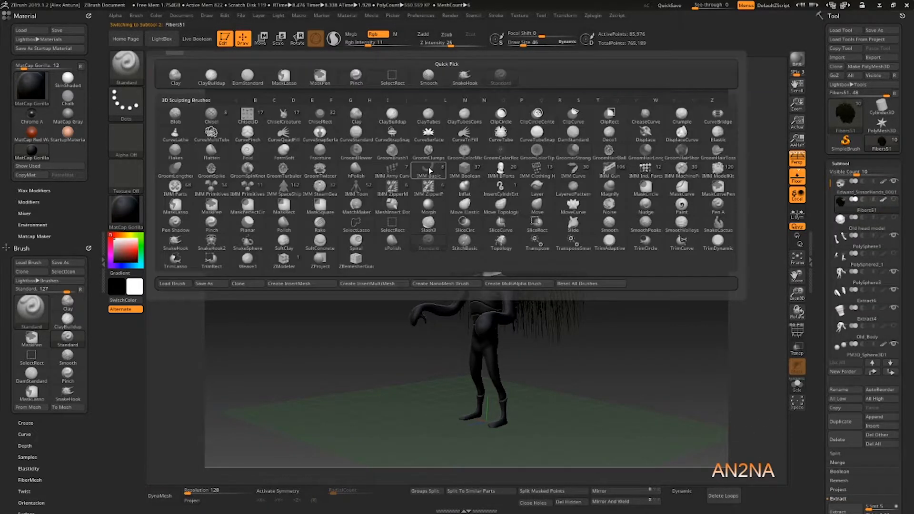
pyautogui.click(392, 153)
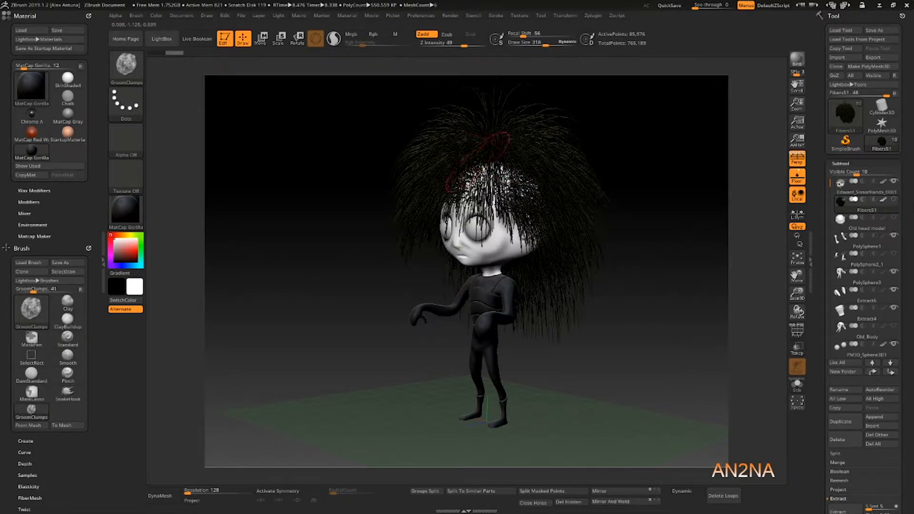
pyautogui.moveTo(479, 162); pyautogui.dragTo(380, 180)
pyautogui.moveTo(393, 230); pyautogui.dragTo(469, 214)
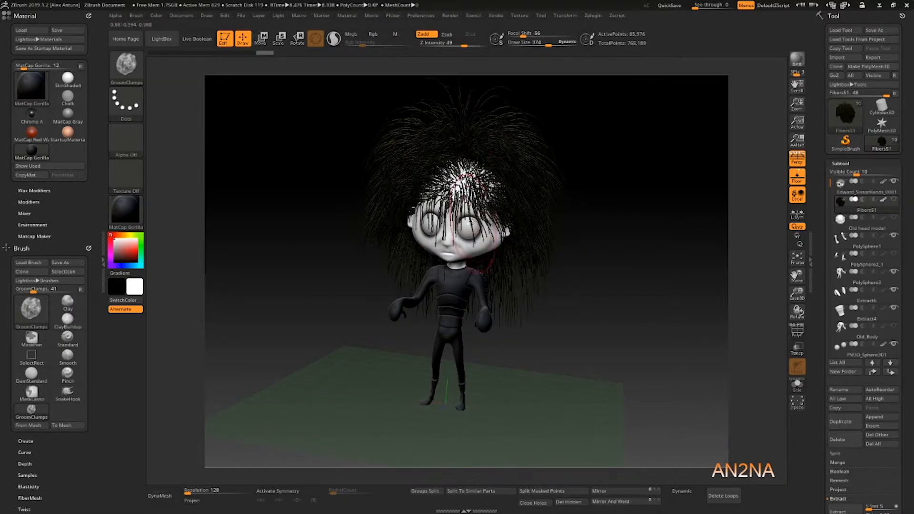
# Sweep the front hair upward and out to the side of the head with the GroomHairToss brush.
pyautogui.click(126, 70)
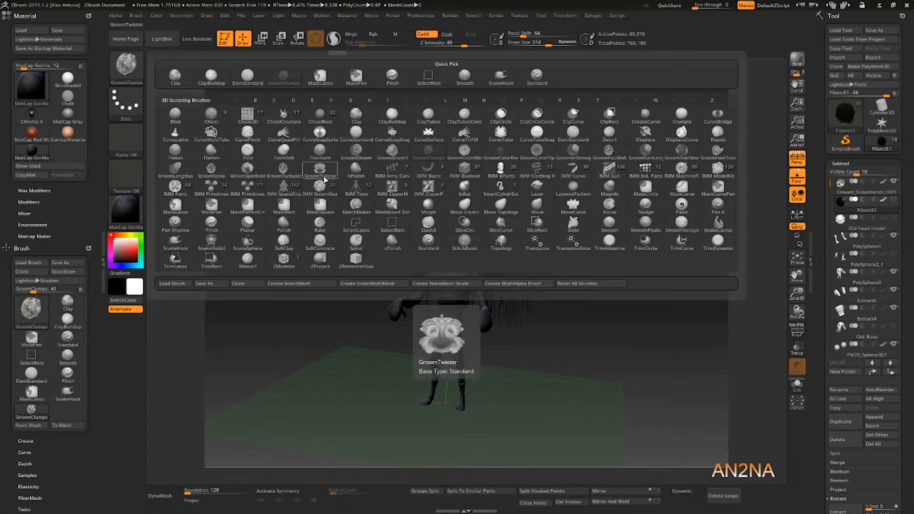
pyautogui.click(718, 152)
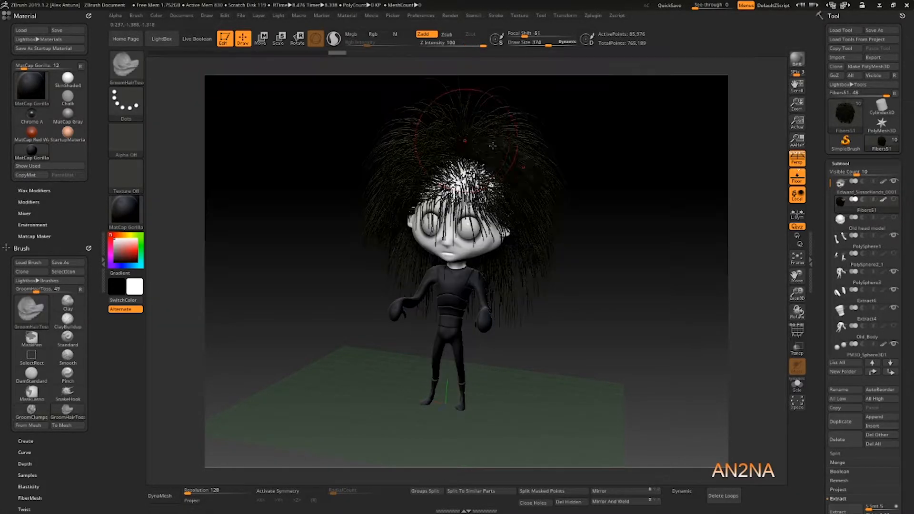
pyautogui.moveTo(478, 174); pyautogui.dragTo(531, 157)
pyautogui.moveTo(619, 215); pyautogui.dragTo(605, 217)
pyautogui.press('space')
pyautogui.moveTo(531, 166)
pyautogui.mouseDown()
pyautogui.moveTo(521, 165)
pyautogui.moveTo(548, 148)
pyautogui.moveTo(511, 162)
pyautogui.mouseUp()
pyautogui.press('space')
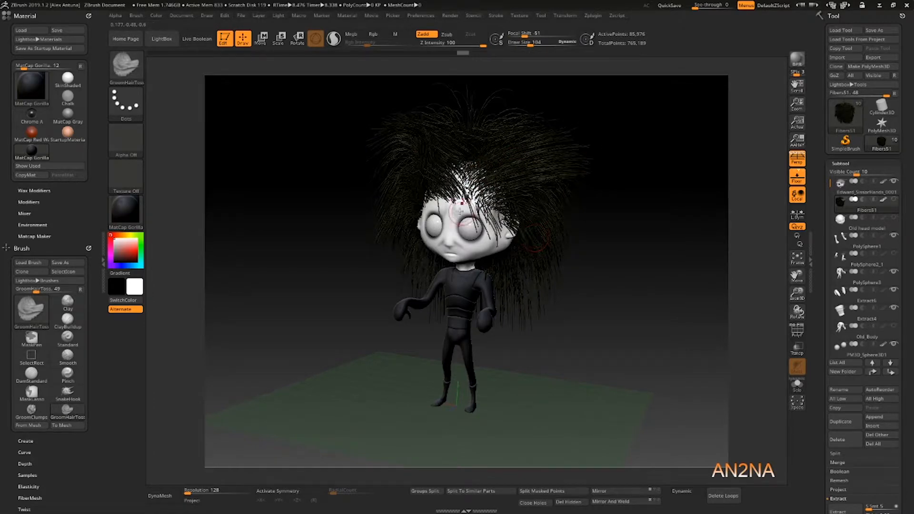
# Comb the fringe off the forehead and away from both sides of the face, using draw sizes from about 104 to 220.
pyautogui.moveTo(461, 211); pyautogui.dragTo(490, 207)
pyautogui.moveTo(486, 208); pyautogui.dragTo(567, 206, button='right')
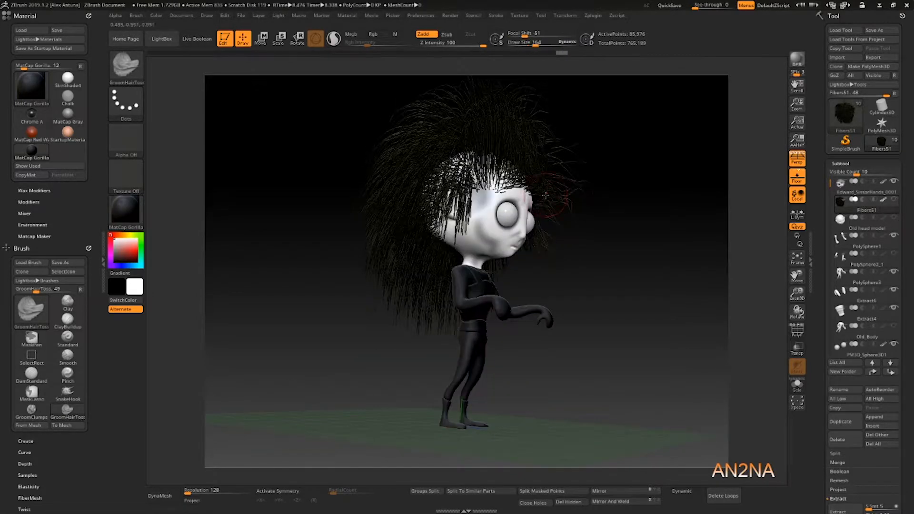
pyautogui.moveTo(546, 195); pyautogui.dragTo(495, 147)
pyautogui.moveTo(571, 204); pyautogui.dragTo(486, 224, button='right')
pyautogui.moveTo(538, 190); pyautogui.dragTo(585, 152)
pyautogui.moveTo(552, 214); pyautogui.dragTo(595, 190)
pyautogui.moveTo(572, 286); pyautogui.dragTo(561, 260, button='right')
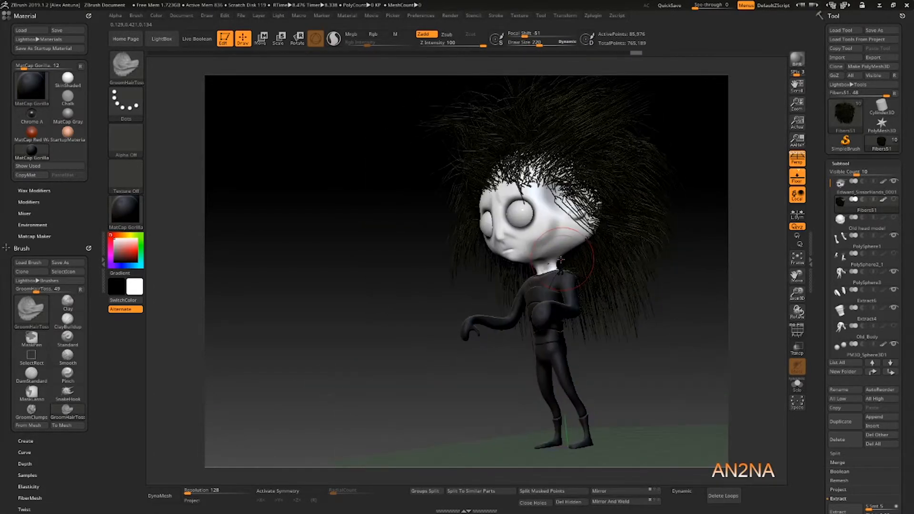
# Groom the hair on both sides and behind the head backward and outward, enlarging the brush to about 372.
pyautogui.moveTo(648, 233); pyautogui.dragTo(497, 225, button='right')
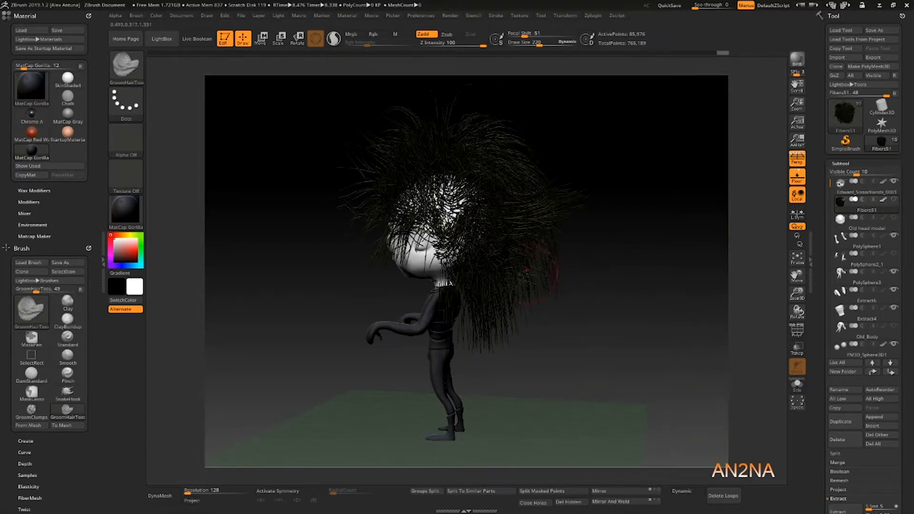
pyautogui.moveTo(518, 143); pyautogui.dragTo(555, 290, button='right')
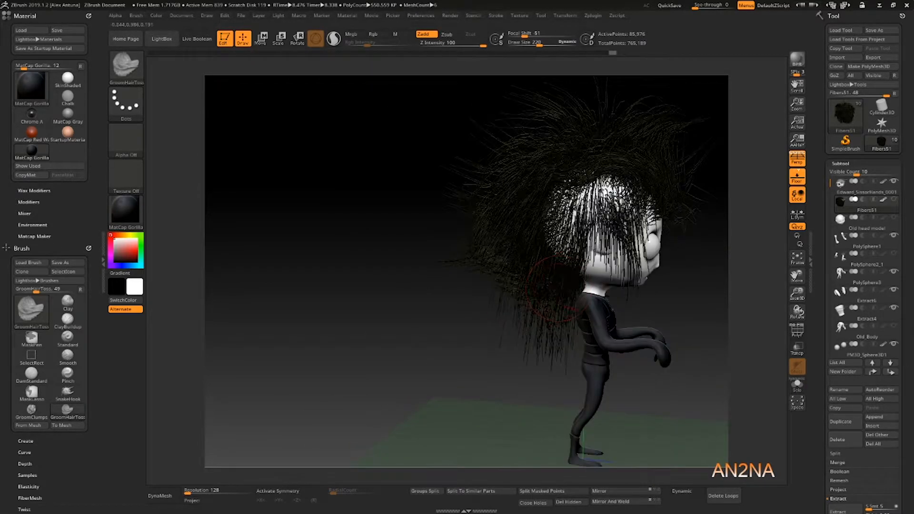
pyautogui.moveTo(567, 329); pyautogui.dragTo(524, 295, button='right')
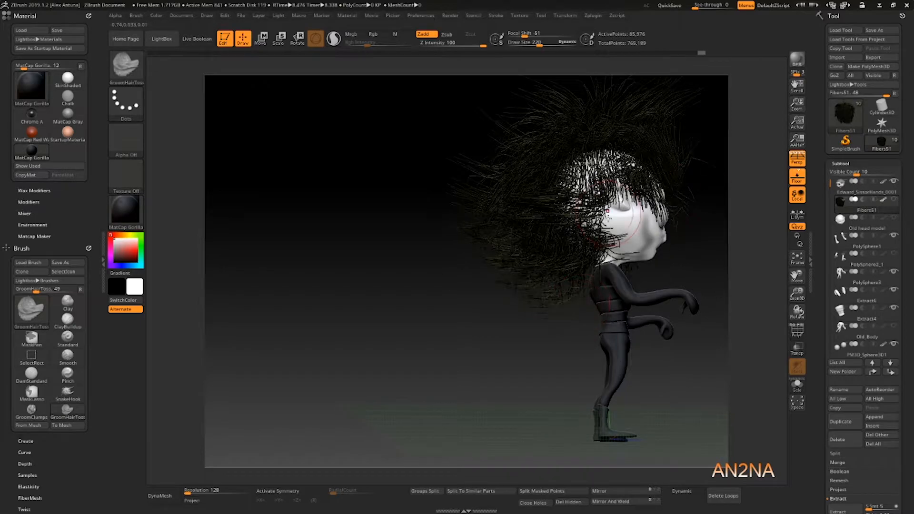
pyautogui.moveTo(608, 210); pyautogui.dragTo(488, 288, button='right')
pyautogui.moveTo(566, 187); pyautogui.dragTo(601, 148)
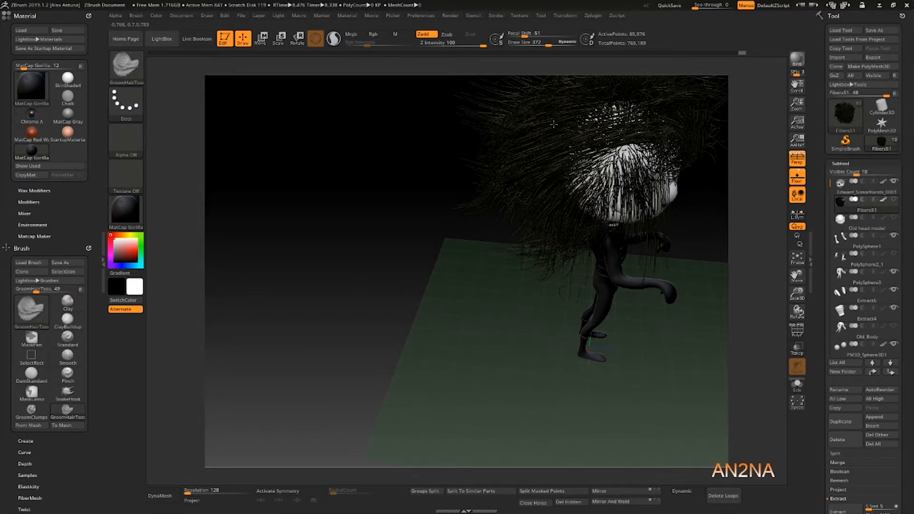
pyautogui.moveTo(634, 247); pyautogui.dragTo(512, 196, button='right')
pyautogui.moveTo(690, 248)
pyautogui.mouseDown(button='right')
pyautogui.moveTo(619, 267)
pyautogui.moveTo(670, 305)
pyautogui.mouseUp(button='right')
# Groom the back of the hair with a draw size of about 195 and undo the last stroke.
pyautogui.moveTo(429, 239); pyautogui.dragTo(492, 245, button='right')
pyautogui.press('space')
pyautogui.moveTo(541, 205); pyautogui.dragTo(530, 205)
pyautogui.moveTo(433, 207); pyautogui.dragTo(521, 302, button='right')
pyautogui.moveTo(399, 339)
pyautogui.keyDown('alt'); pyautogui.mouseDown(button='right')
pyautogui.moveTo(288, 241)
pyautogui.moveTo(233, 233)
pyautogui.mouseUp(button='right'); pyautogui.keyUp('alt')
pyautogui.moveTo(591, 324); pyautogui.dragTo(591, 262)
pyautogui.moveTo(577, 203); pyautogui.dragTo(466, 195, button='right')
pyautogui.moveTo(392, 270); pyautogui.dragTo(453, 319, button='right')
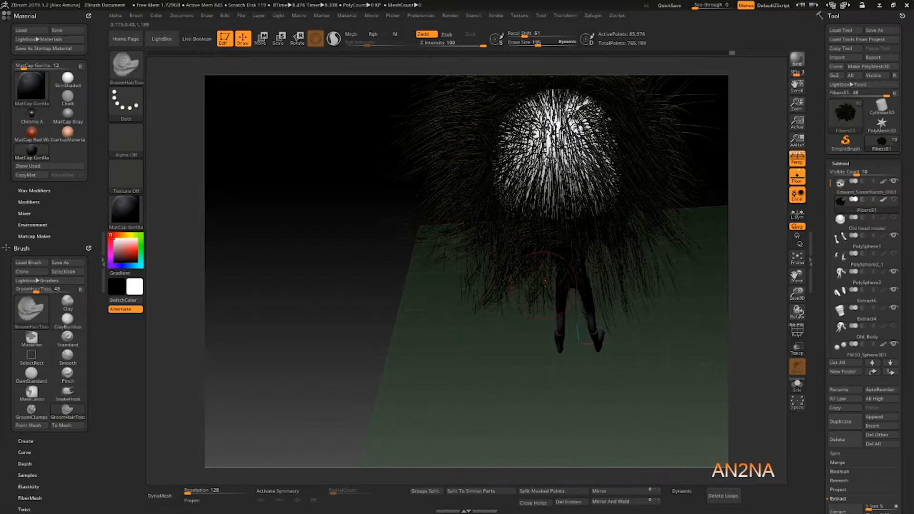
pyautogui.hotkey('ctrl', 'z')
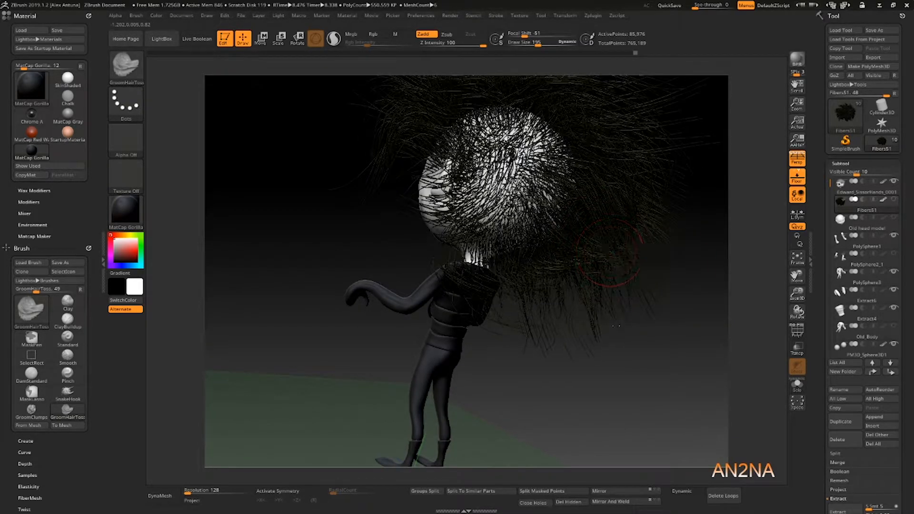
# Brush the lower hair behind the neck outward and tidy the silhouette around the sides of the head.
pyautogui.moveTo(688, 169); pyautogui.dragTo(470, 187, button='right')
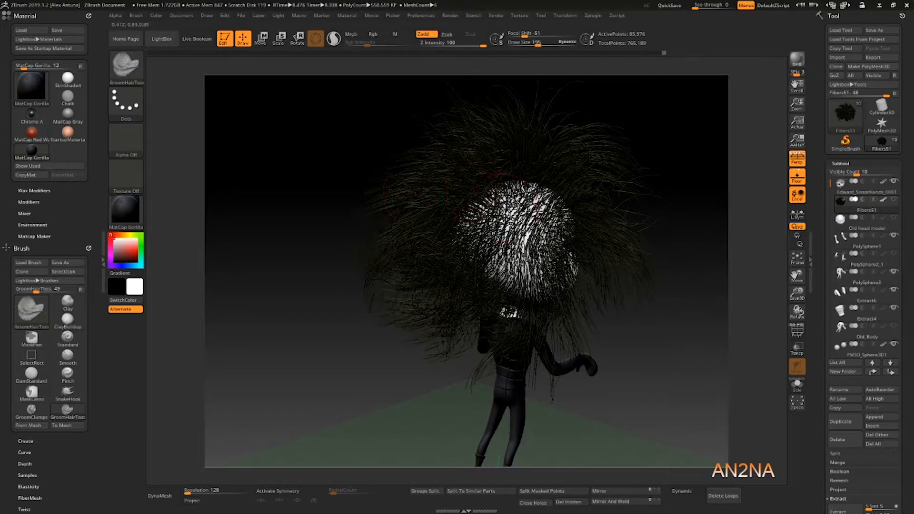
pyautogui.moveTo(415, 194); pyautogui.dragTo(523, 275, button='right')
pyautogui.moveTo(527, 223); pyautogui.dragTo(445, 230, button='right')
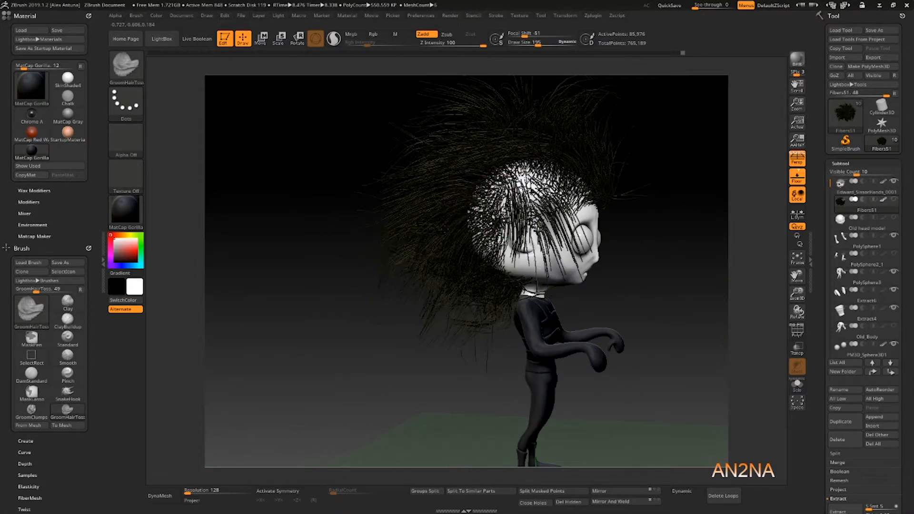
pyautogui.moveTo(519, 208); pyautogui.dragTo(512, 288, button='right')
pyautogui.moveTo(592, 273); pyautogui.dragTo(681, 274, button='right')
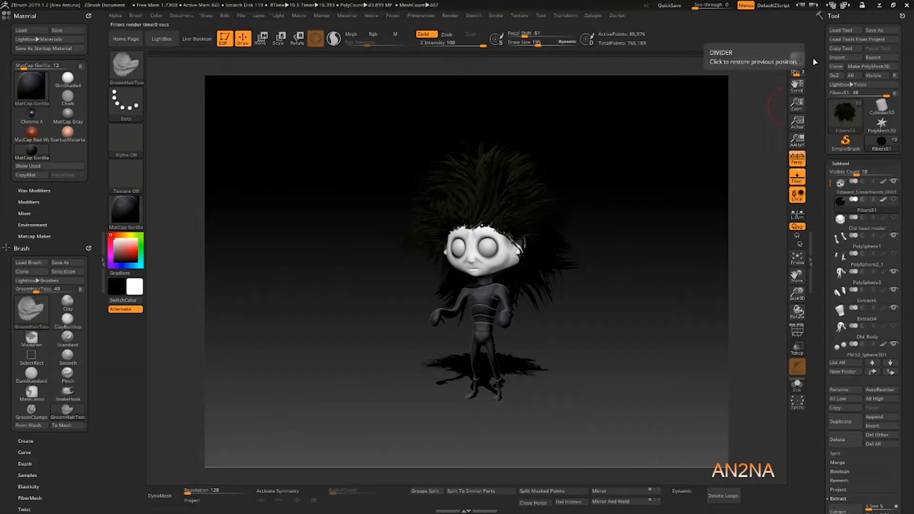
# Reshape the overall hair volume with large GroomHairToss strokes at a draw size of about 527, lifting the crown and sides.
pyautogui.moveTo(626, 138); pyautogui.dragTo(434, 209, button='right')
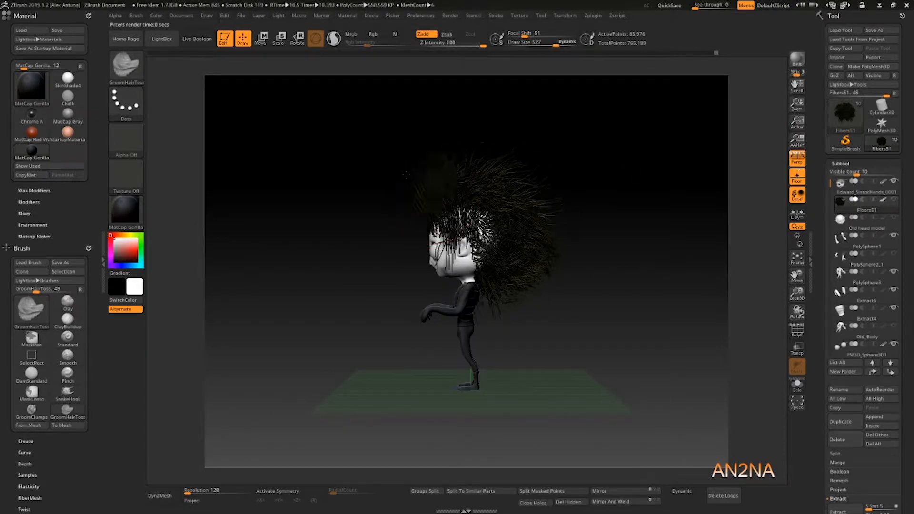
pyautogui.moveTo(406, 175); pyautogui.dragTo(564, 228, button='right')
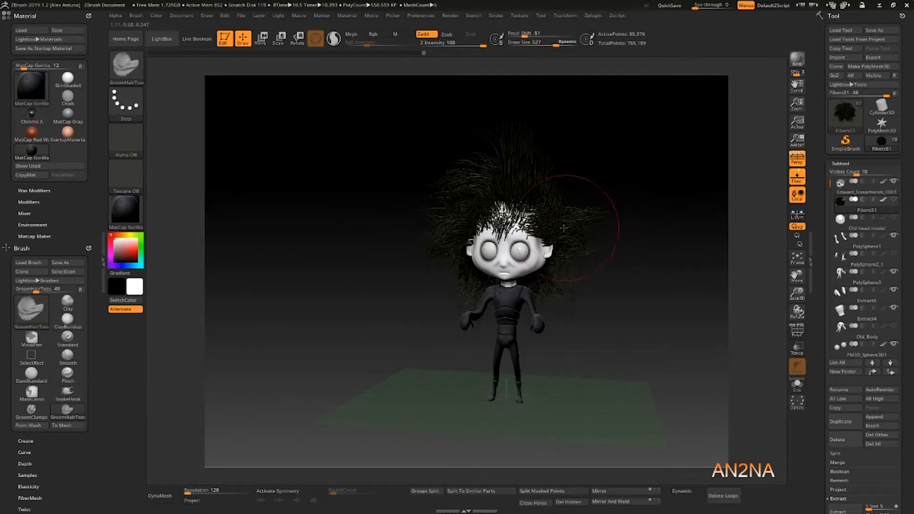
pyautogui.moveTo(483, 295); pyautogui.dragTo(567, 268, button='right')
pyautogui.moveTo(561, 153); pyautogui.dragTo(588, 214, button='right')
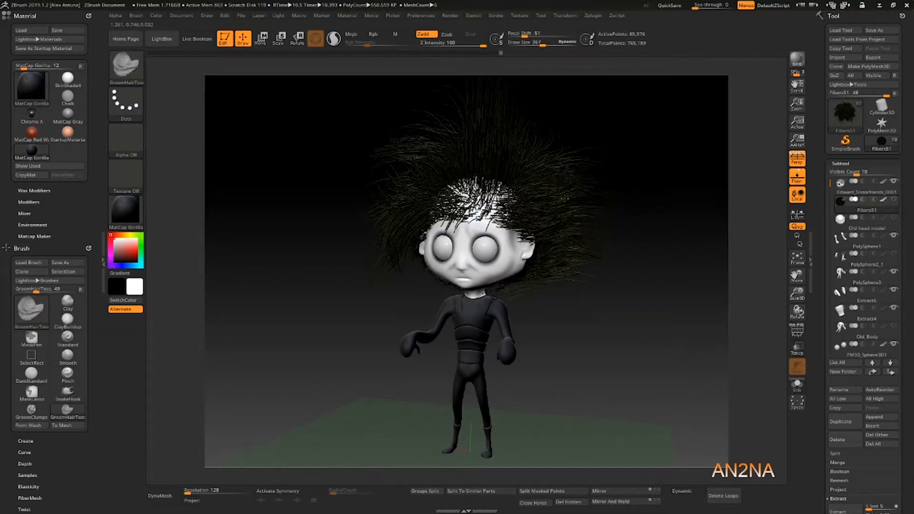
pyautogui.moveTo(611, 137); pyautogui.dragTo(555, 190, button='right')
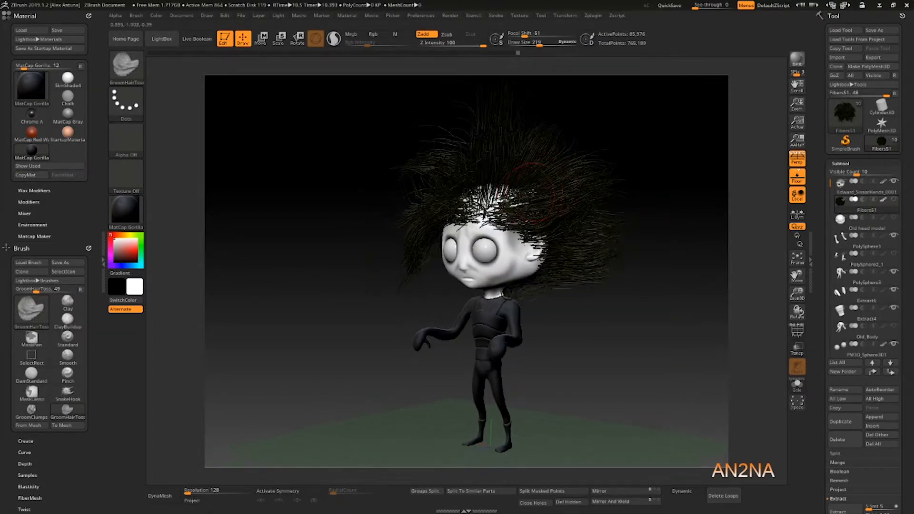
# Comb the strands at the character's right temple outward and down beside the face with a smaller brush.
pyautogui.press('[')
pyautogui.moveTo(512, 209)
pyautogui.mouseDown()
pyautogui.moveTo(567, 197)
pyautogui.moveTo(460, 197)
pyautogui.moveTo(437, 226)
pyautogui.mouseUp()
pyautogui.moveTo(471, 225)
pyautogui.mouseDown(button='right')
pyautogui.moveTo(519, 228)
pyautogui.moveTo(567, 258)
pyautogui.moveTo(500, 210)
pyautogui.mouseUp(button='right')
pyautogui.moveTo(431, 239); pyautogui.dragTo(421, 269)
pyautogui.moveTo(457, 215); pyautogui.dragTo(429, 262)
pyautogui.moveTo(469, 209)
pyautogui.mouseDown()
pyautogui.moveTo(490, 225)
pyautogui.moveTo(430, 262)
pyautogui.mouseUp()
pyautogui.moveTo(476, 238)
pyautogui.mouseDown(button='right')
pyautogui.moveTo(517, 274)
pyautogui.moveTo(576, 276)
pyautogui.mouseUp(button='right')
pyautogui.moveTo(393, 227); pyautogui.dragTo(334, 285)
# Toss the hair above and behind the character's right ear up and backward with a draw size of about 183.
pyautogui.moveTo(271, 233)
pyautogui.mouseDown(button='right')
pyautogui.moveTo(256, 280)
pyautogui.moveTo(271, 226)
pyautogui.mouseUp(button='right')
pyautogui.keyDown('alt'); pyautogui.moveTo(544, 228); pyautogui.dragTo(692, 262, button='right'); pyautogui.keyUp('alt')
pyautogui.moveTo(465, 223); pyautogui.dragTo(359, 180)
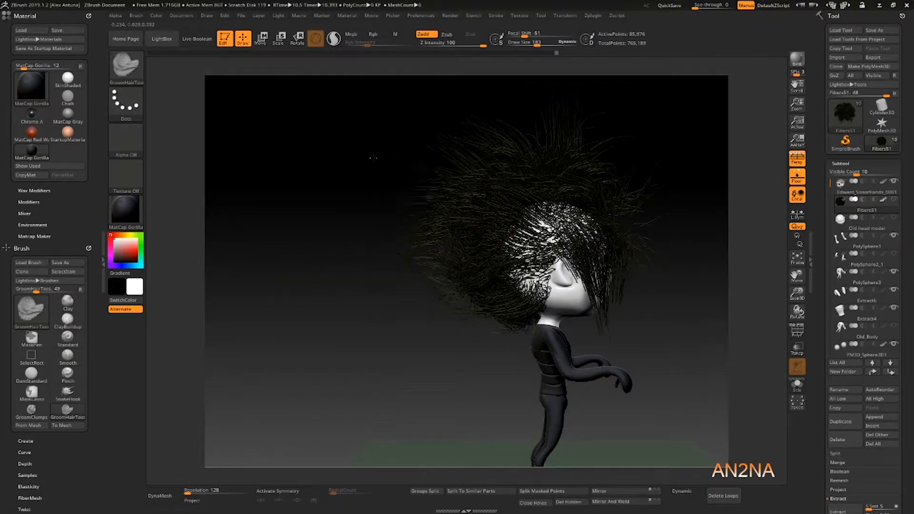
pyautogui.moveTo(463, 168); pyautogui.dragTo(486, 214, button='right')
pyautogui.moveTo(477, 205); pyautogui.dragTo(419, 178)
# Pull the lower back hair outward behind the head, using draw sizes of about 327 and 235.
pyautogui.moveTo(419, 226)
pyautogui.mouseDown(button='right')
pyautogui.moveTo(386, 188)
pyautogui.moveTo(405, 183)
pyautogui.mouseUp(button='right')
pyautogui.moveTo(455, 207); pyautogui.dragTo(319, 248)
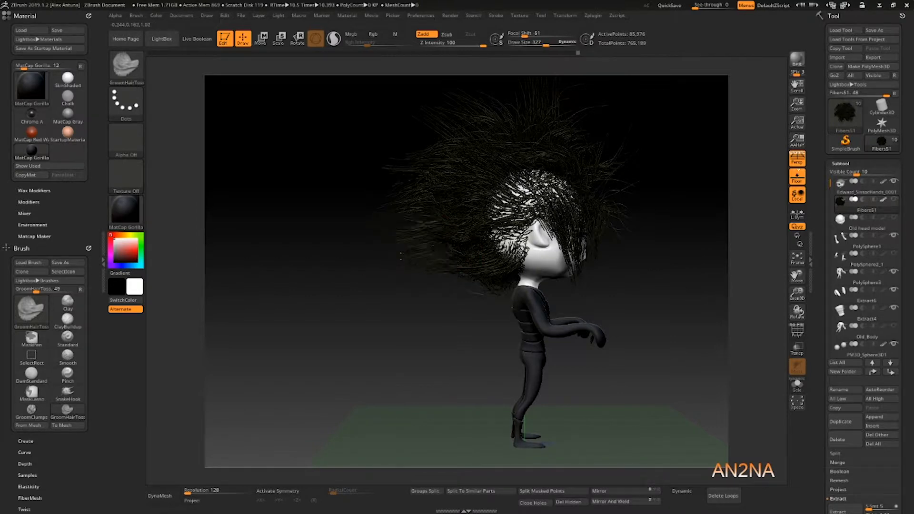
pyautogui.moveTo(439, 248); pyautogui.dragTo(377, 259)
pyautogui.moveTo(393, 223)
pyautogui.mouseDown(button='right')
pyautogui.moveTo(433, 255)
pyautogui.moveTo(405, 247)
pyautogui.mouseUp(button='right')
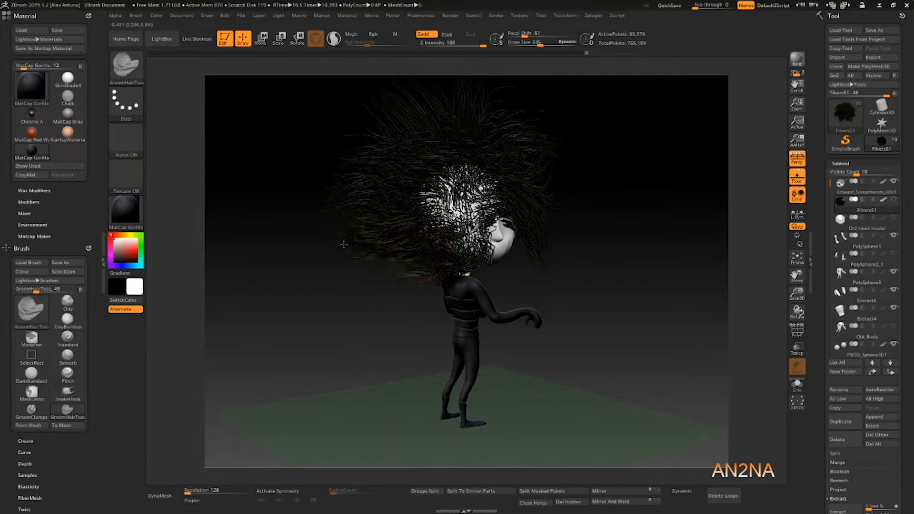
pyautogui.moveTo(351, 251); pyautogui.dragTo(355, 254)
# Switch to the Inflat brush with a draw size of about 335 for the fiber hair.
pyautogui.moveTo(734, 250)
pyautogui.mouseDown(button='right')
pyautogui.moveTo(705, 241)
pyautogui.moveTo(637, 260)
pyautogui.moveTo(544, 256)
pyautogui.moveTo(605, 267)
pyautogui.moveTo(553, 285)
pyautogui.moveTo(520, 244)
pyautogui.mouseUp(button='right')
pyautogui.press(']')
pyautogui.press('b')
pyautogui.press('t')
pyautogui.press('d')
pyautogui.press('b')
pyautogui.press('i')
pyautogui.press('n')
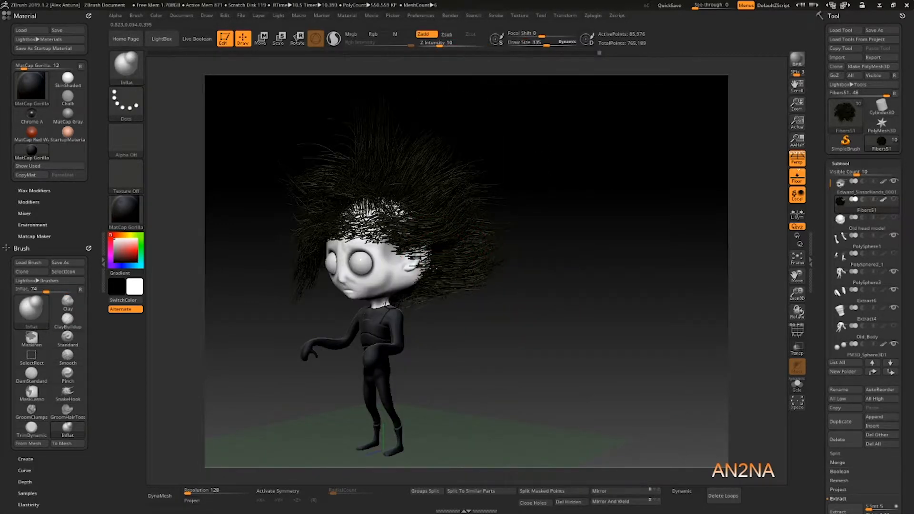
# Undo the last Inflat stroke and inflate the hair strands above and behind the visible ear with a draw size of about 167.
pyautogui.moveTo(459, 265); pyautogui.dragTo(458, 260, button='right')
pyautogui.moveTo(424, 232)
pyautogui.keyDown('ctrl'); pyautogui.mouseDown(button='right')
pyautogui.moveTo(478, 208)
pyautogui.moveTo(429, 280)
pyautogui.mouseUp(button='right'); pyautogui.keyUp('ctrl')
pyautogui.hotkey('ctrl', 'z')
pyautogui.press('[')
pyautogui.press('[')
pyautogui.press('[')
pyautogui.press('[')
pyautogui.press('[')
pyautogui.press('[')
pyautogui.press('[')
pyautogui.press('[')
pyautogui.press('[')
pyautogui.press('[')
pyautogui.press('[')
pyautogui.press('[')
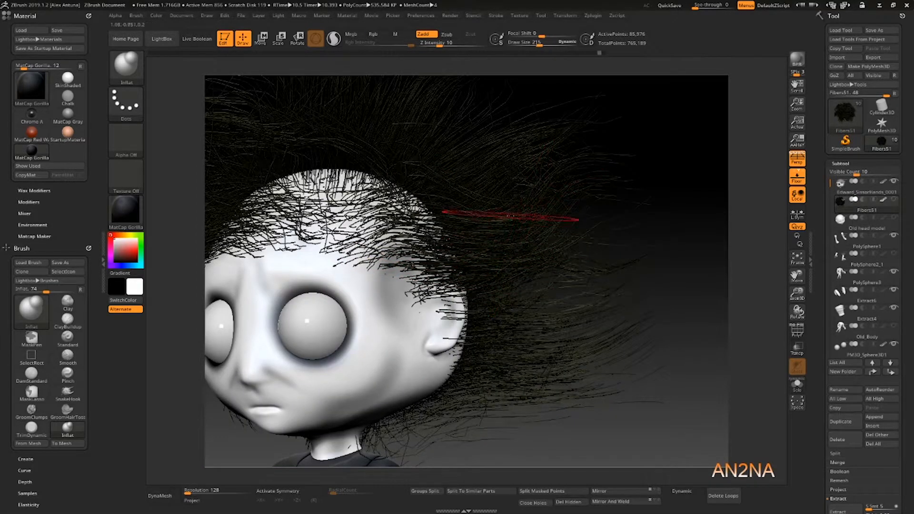
pyautogui.moveTo(480, 229); pyautogui.dragTo(572, 265)
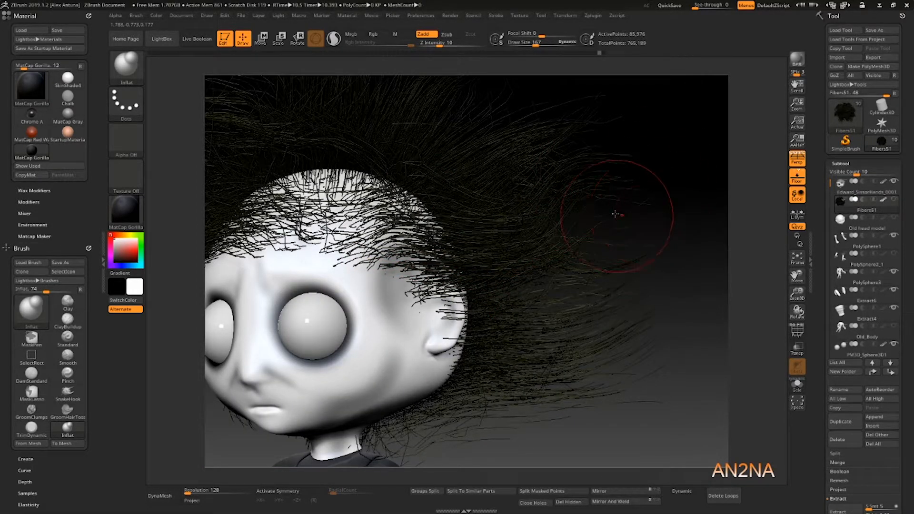
# Render the whole character with BPR to preview the groomed hair.
pyautogui.moveTo(616, 214)
pyautogui.mouseDown(button='right')
pyautogui.moveTo(603, 253)
pyautogui.moveTo(607, 149)
pyautogui.moveTo(687, 129)
pyautogui.moveTo(589, 129)
pyautogui.mouseUp(button='right')
pyautogui.click(798, 61)
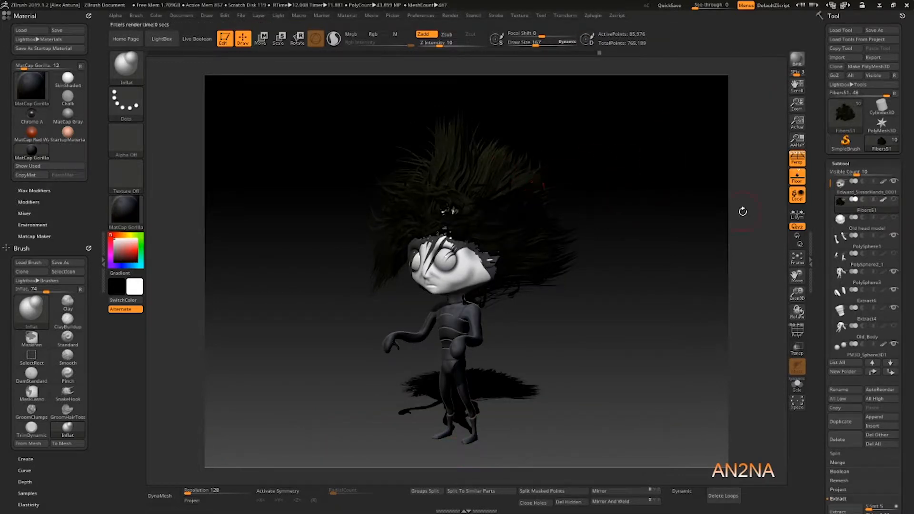
pyautogui.moveTo(624, 183); pyautogui.dragTo(657, 164, button='right')
# Hide the existing fibers, select the head subtool, and touch up the scalp mask along the nape.
pyautogui.moveTo(816, 272); pyautogui.dragTo(835, 278)
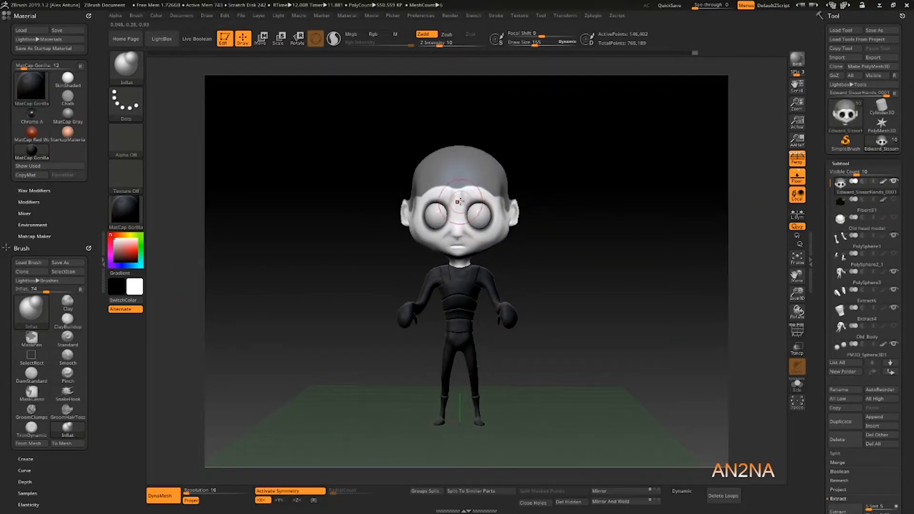
pyautogui.press('ctrl')
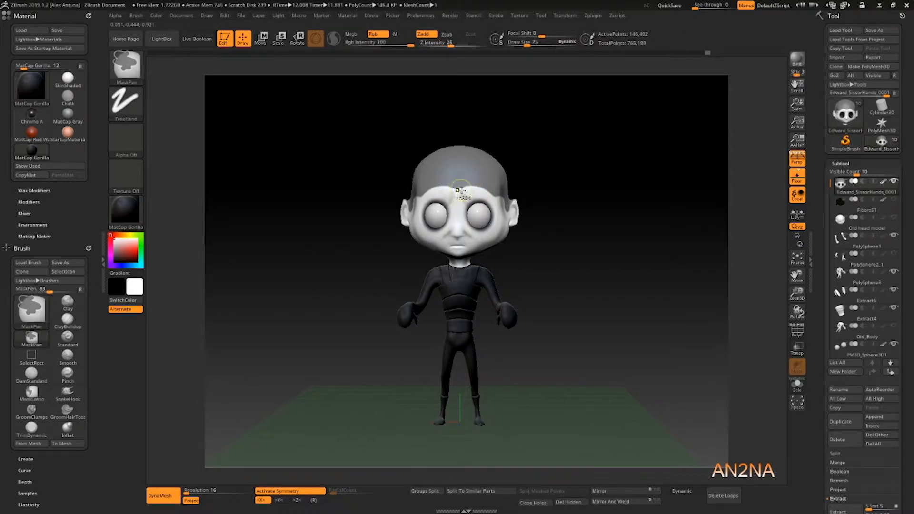
pyautogui.moveTo(488, 189); pyautogui.dragTo(515, 210, button='right')
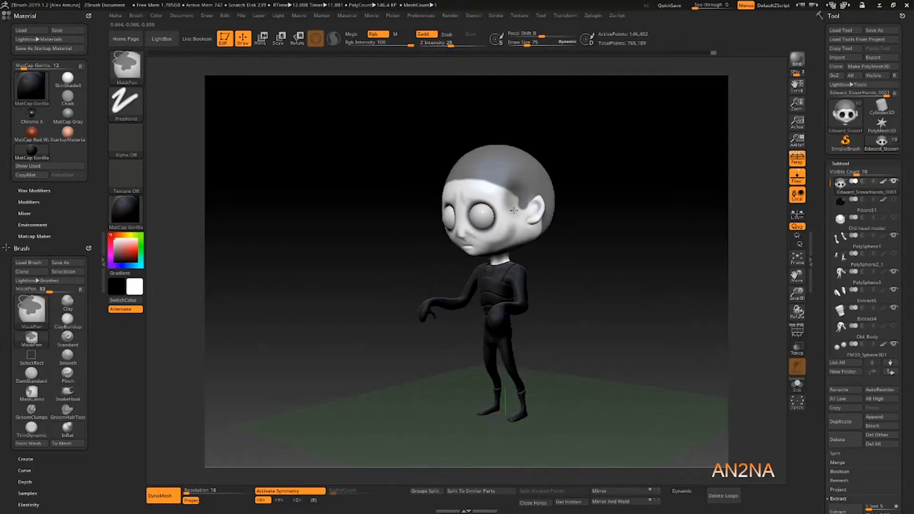
pyautogui.moveTo(469, 187); pyautogui.dragTo(413, 244, button='right')
pyautogui.keyDown('ctrl'); pyautogui.moveTo(390, 269); pyautogui.dragTo(408, 265); pyautogui.keyUp('ctrl')
pyautogui.moveTo(381, 267); pyautogui.dragTo(405, 252, button='right')
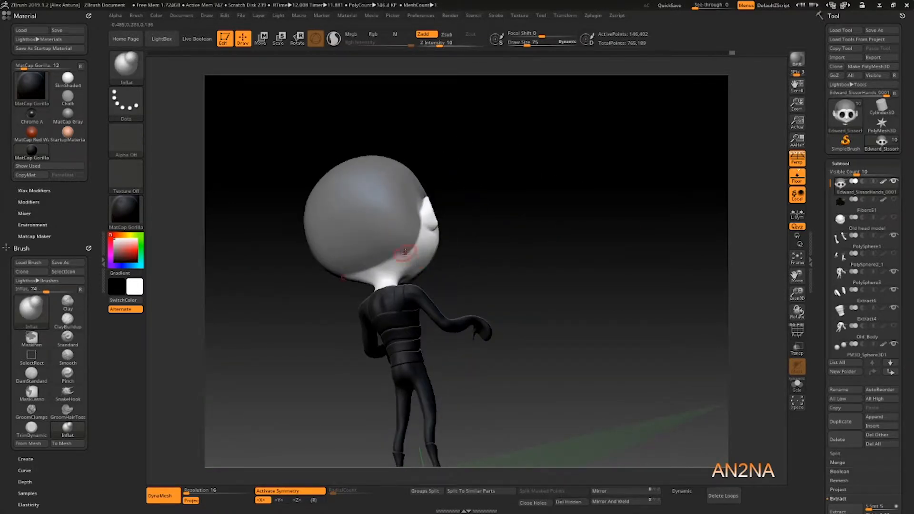
pyautogui.press('ctrl')
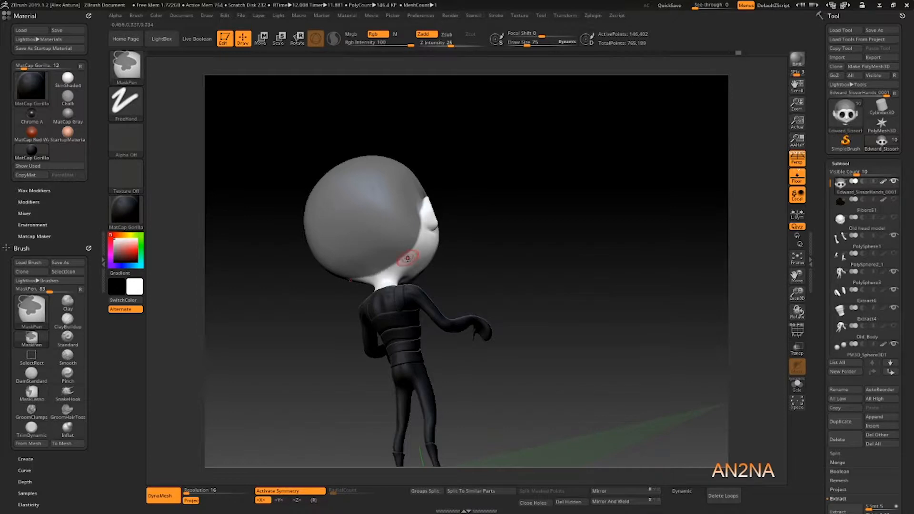
pyautogui.moveTo(553, 229); pyautogui.dragTo(538, 231)
# Apply the Fibers78 preset from the LightBox fibers library to the masked scalp.
pyautogui.click(167, 40)
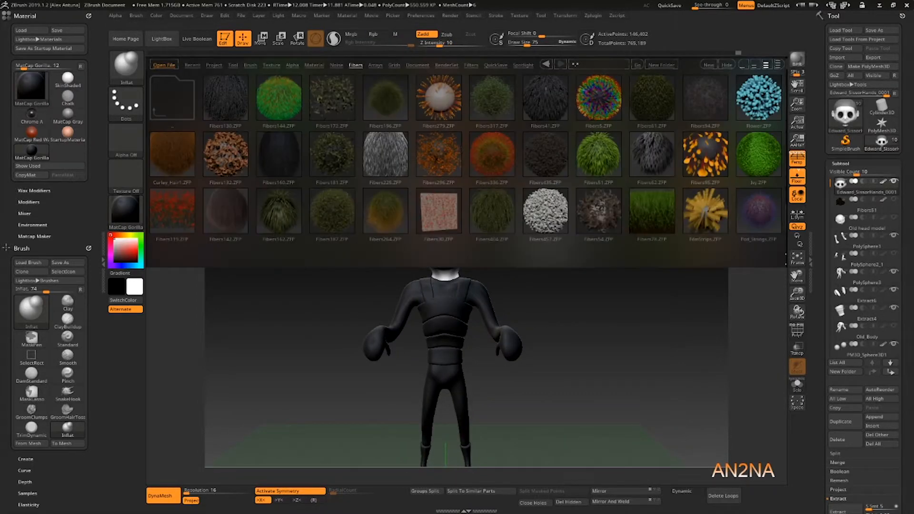
pyautogui.click(486, 150)
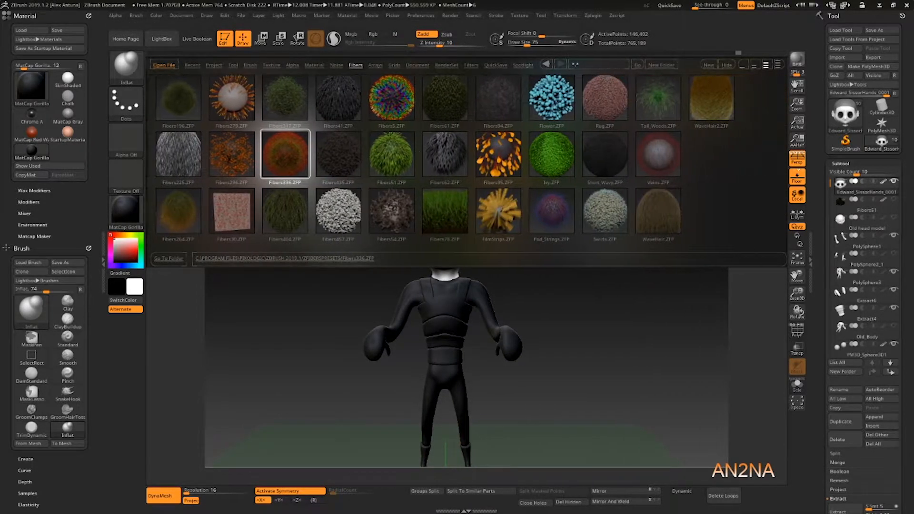
pyautogui.moveTo(590, 102); pyautogui.dragTo(484, 129)
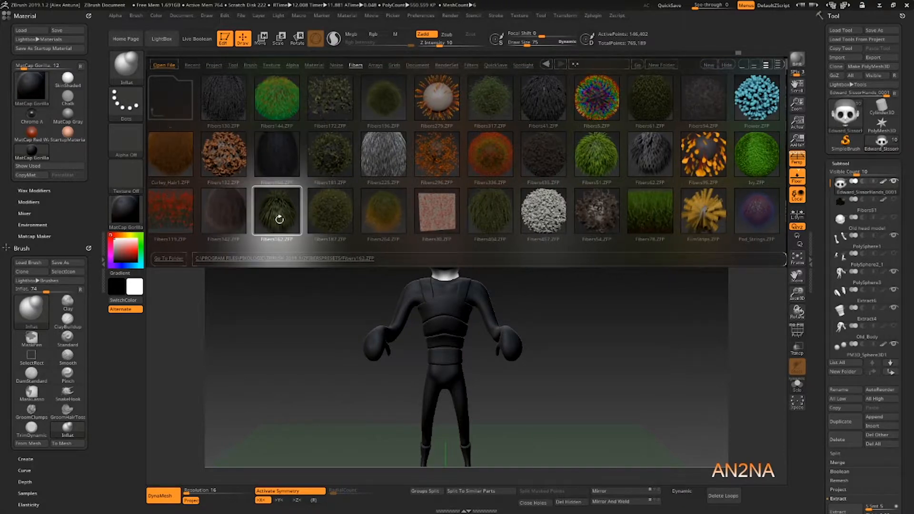
pyautogui.doubleClick(636, 216)
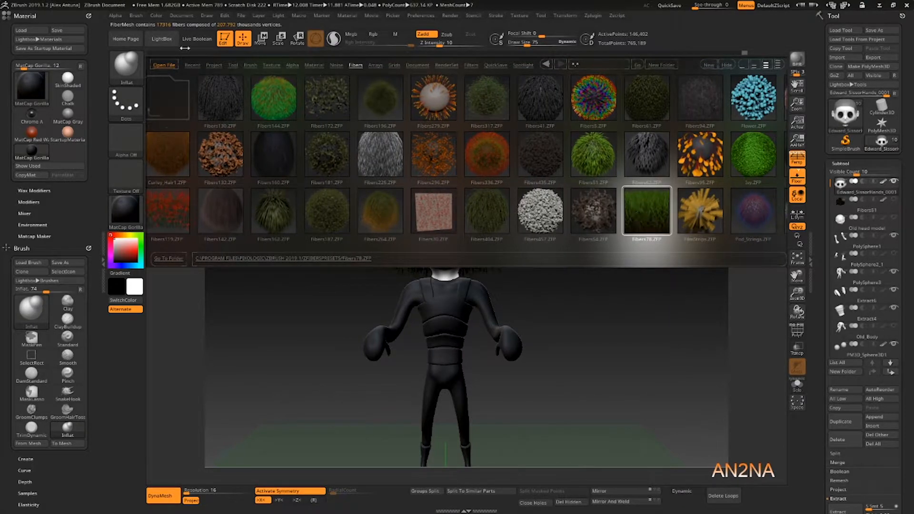
pyautogui.click(170, 41)
# Set fiber length to about 861, ScaleRoot 10, gravity 0.126, HTangent 0.385, VTangent 0.56 and clumps 1 in the FiberMesh modifiers.
pyautogui.moveTo(842, 459); pyautogui.dragTo(842, 139)
pyautogui.click(842, 221)
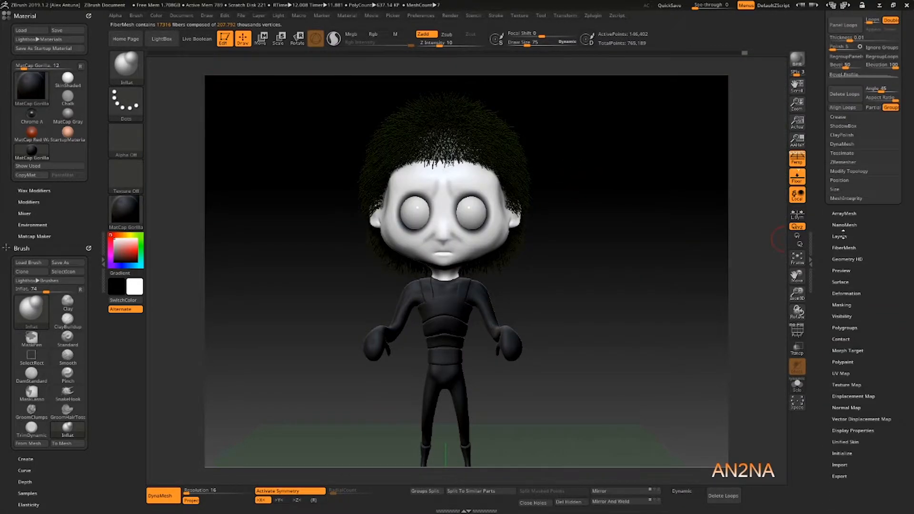
pyautogui.click(844, 247)
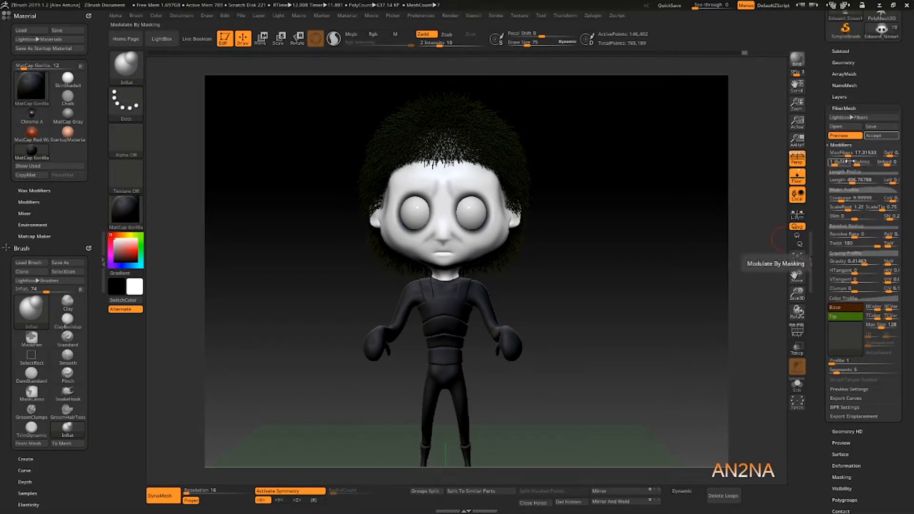
pyautogui.moveTo(857, 180); pyautogui.dragTo(860, 209)
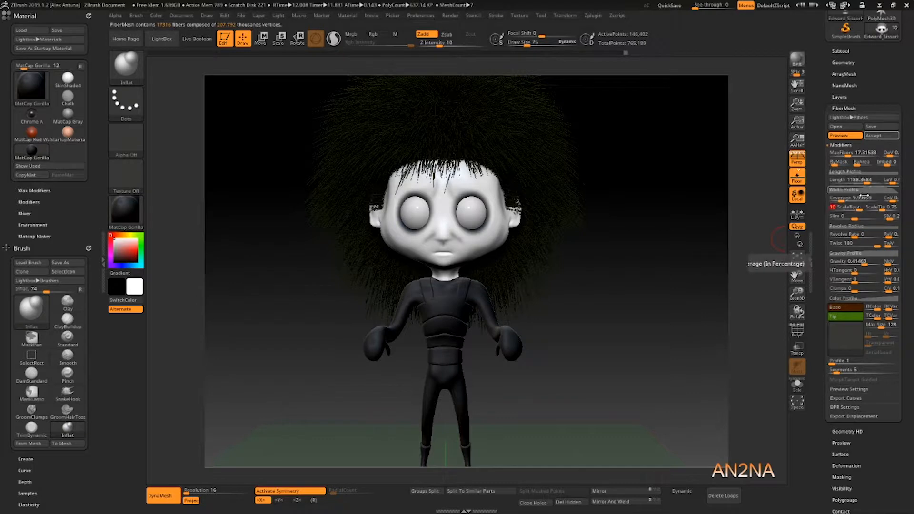
pyautogui.moveTo(863, 263)
pyautogui.mouseDown()
pyautogui.moveTo(852, 263)
pyautogui.moveTo(866, 287)
pyautogui.moveTo(863, 261)
pyautogui.mouseUp()
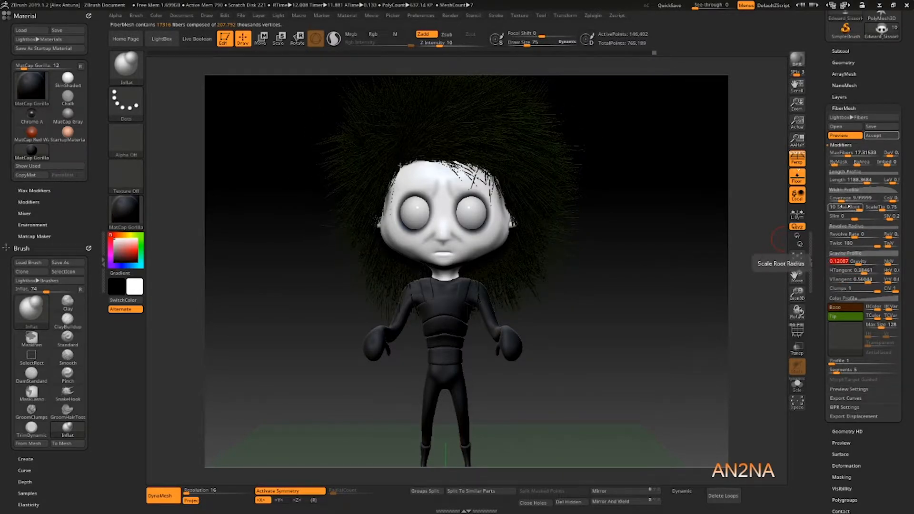
pyautogui.moveTo(866, 180)
pyautogui.mouseDown()
pyautogui.moveTo(900, 181)
pyautogui.moveTo(863, 181)
pyautogui.mouseUp()
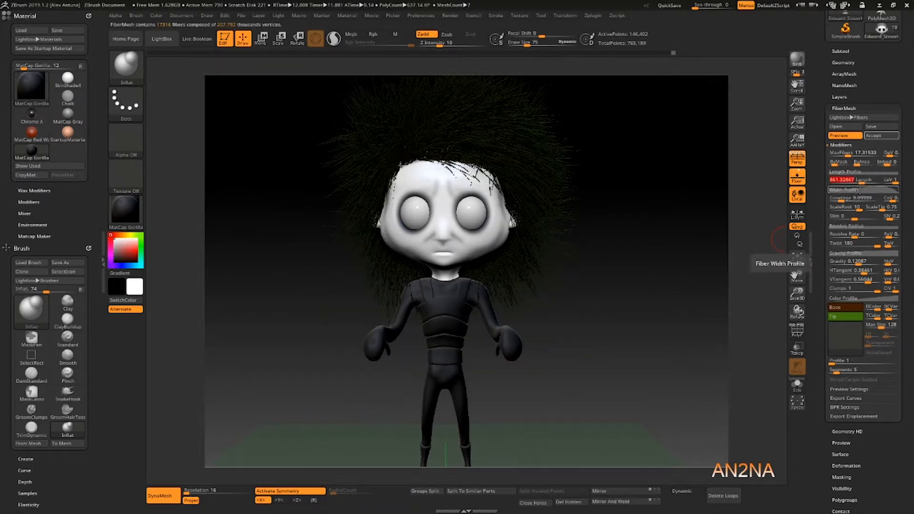
# Raise the root end of the fiber width profile curve to full width.
pyautogui.click(852, 190)
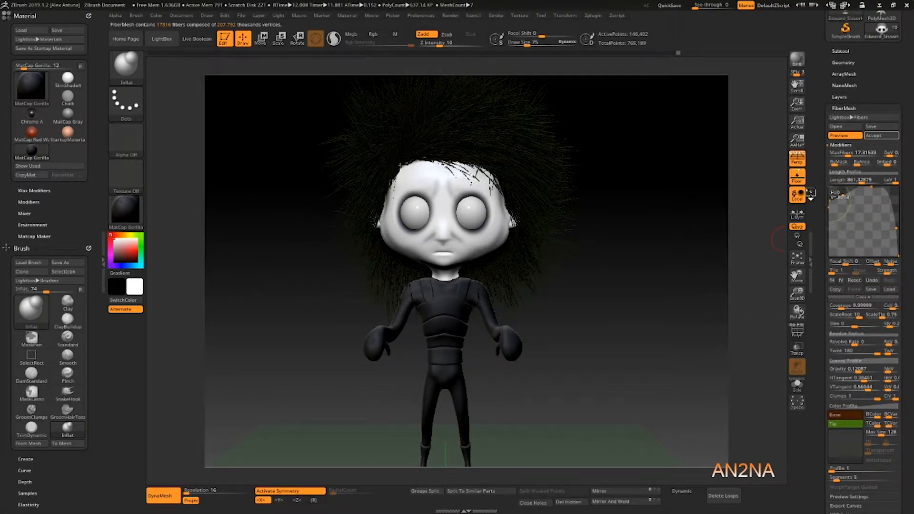
pyautogui.moveTo(829, 200); pyautogui.dragTo(829, 187)
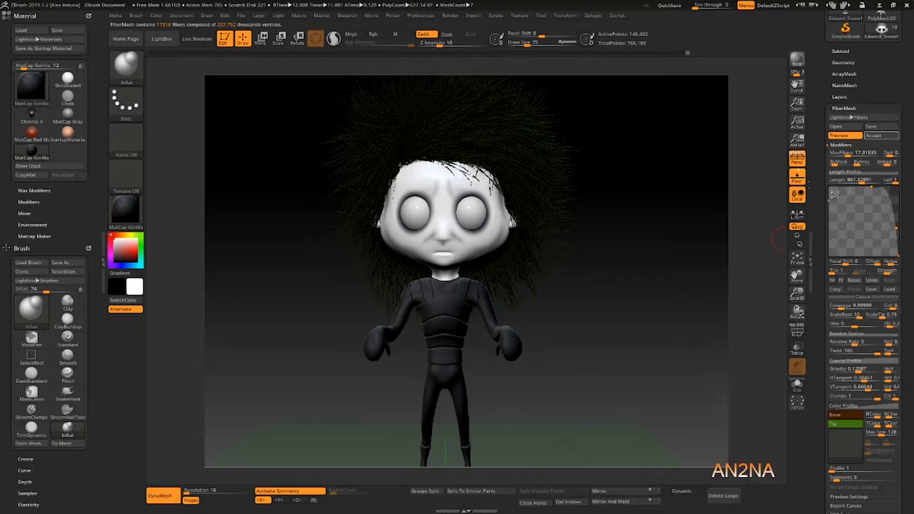
pyautogui.moveTo(897, 228)
pyautogui.mouseDown()
pyautogui.moveTo(890, 217)
pyautogui.moveTo(897, 228)
pyautogui.mouseUp()
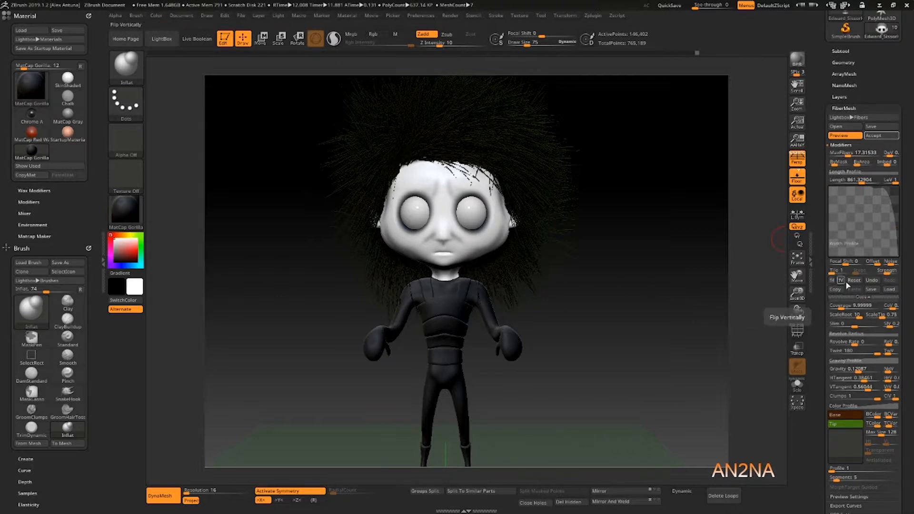
# Set the fibers' revolve rate to about 49.45 and its variation to 1, and adjust the twist variation.
pyautogui.click(854, 342)
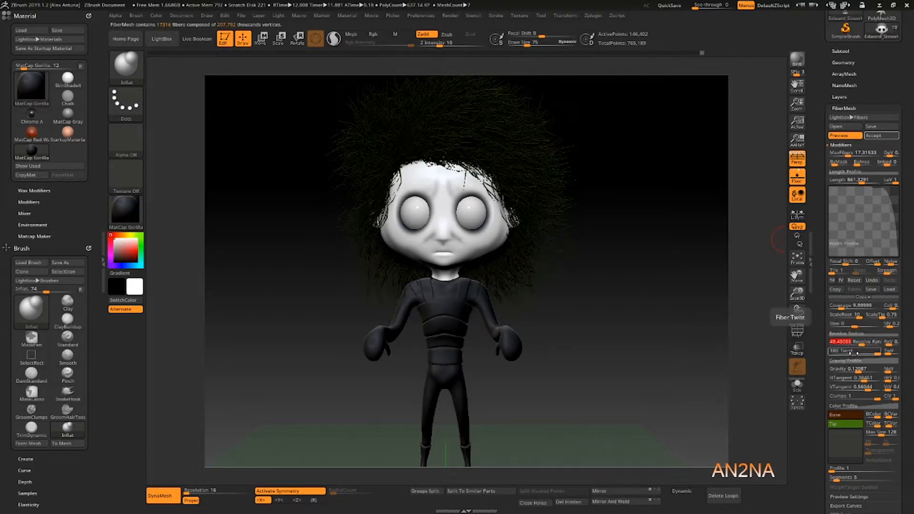
pyautogui.click(898, 352)
pyautogui.click(898, 343)
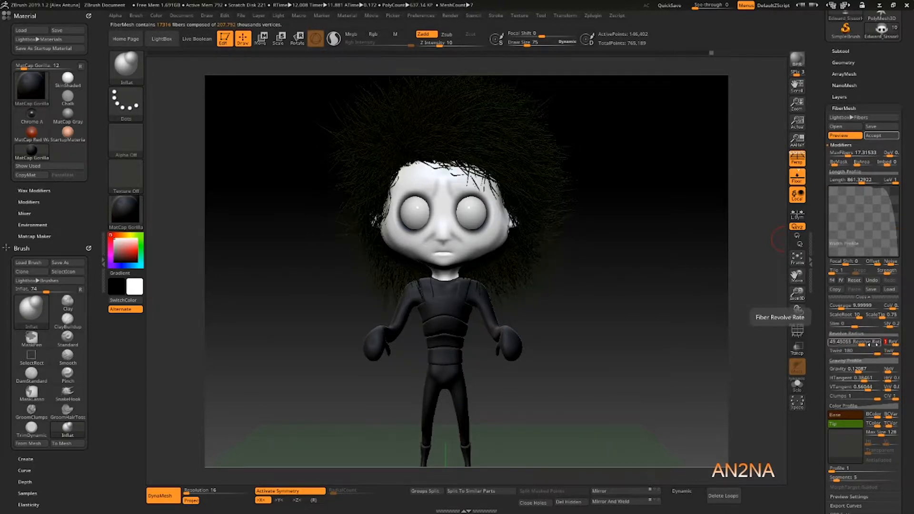
# Set the fibers' slimness to about -0.846 and coverage to about 98.88.
pyautogui.click(863, 326)
pyautogui.click(835, 326)
pyautogui.click(846, 308)
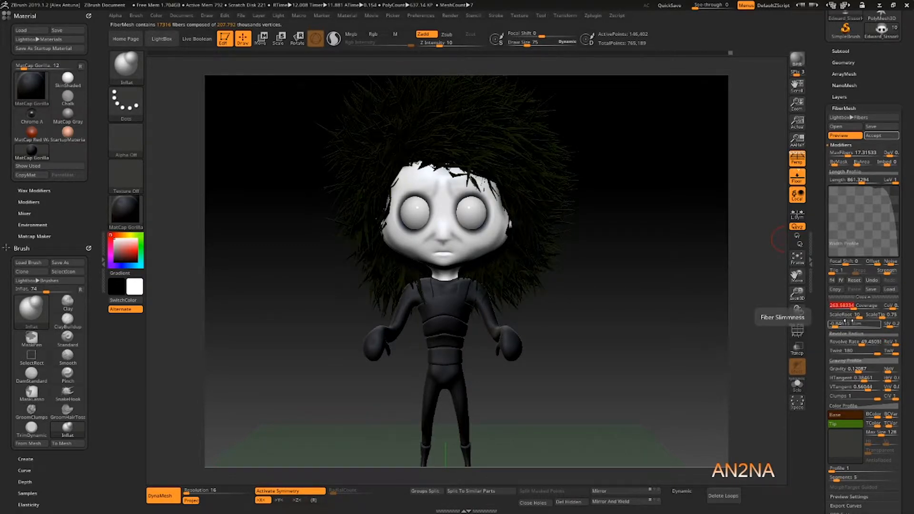
pyautogui.click(860, 308)
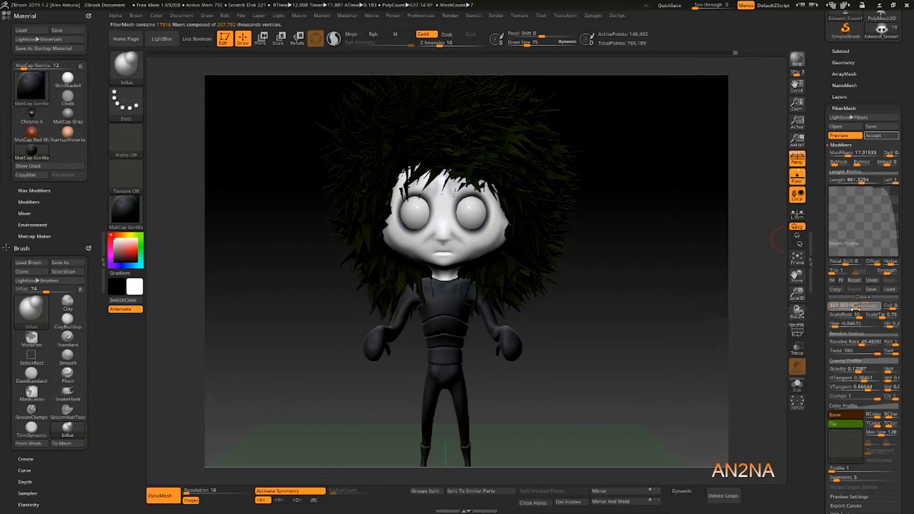
pyautogui.click(846, 307)
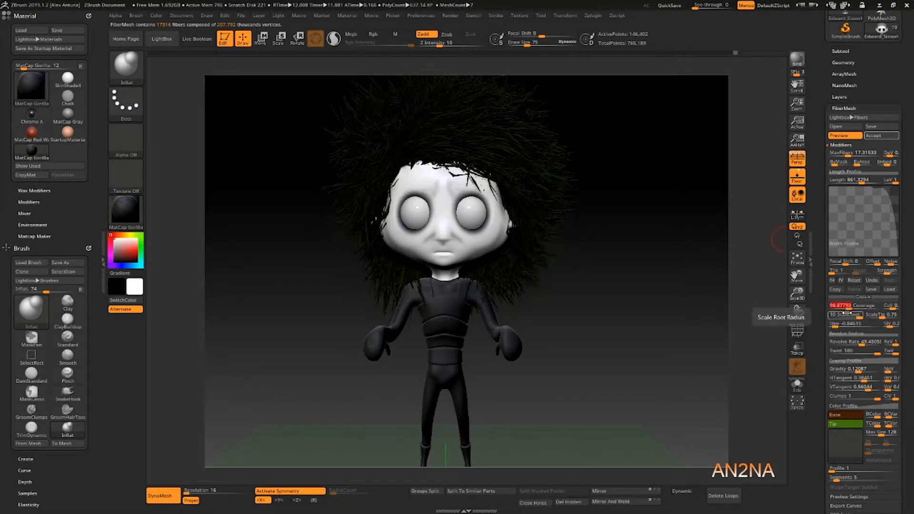
# Change the fiber base color to black and the tip color to dark gray.
pyautogui.click(851, 416)
pyautogui.click(777, 467)
pyautogui.click(835, 424)
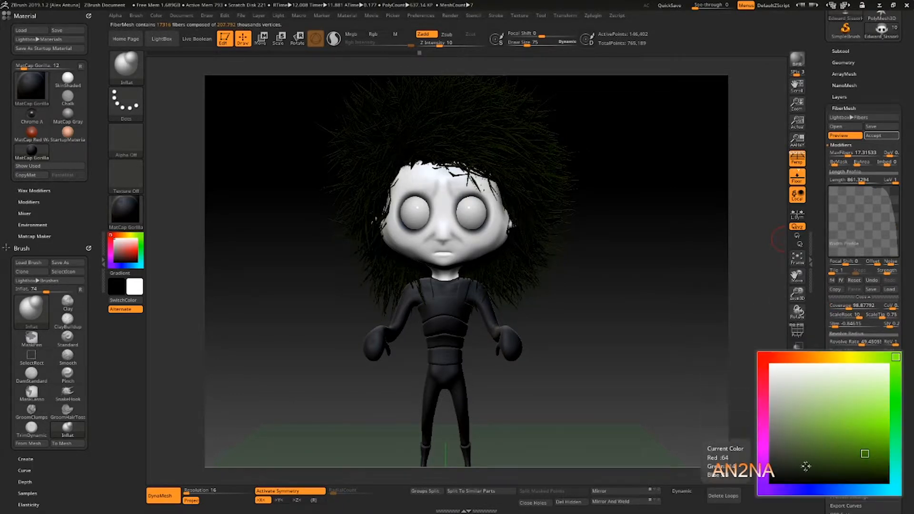
pyautogui.click(757, 436)
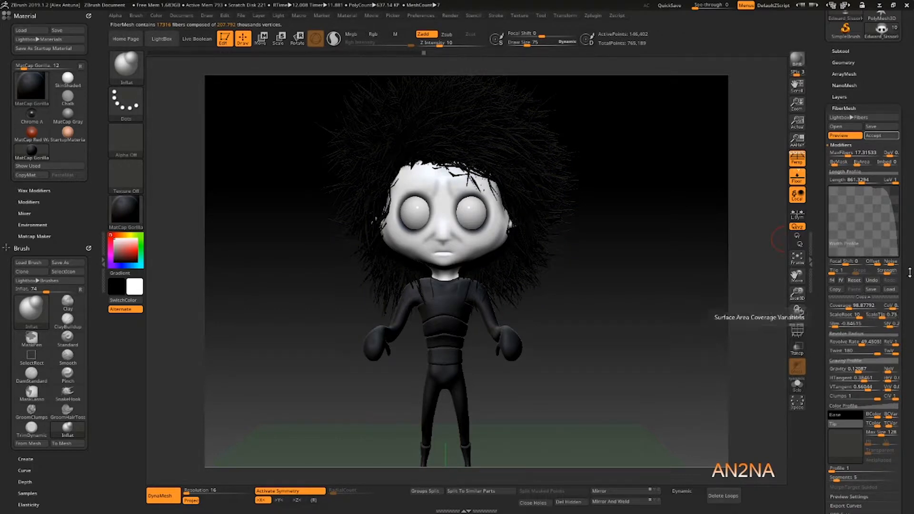
# Set the fibers' slimness to 1, HTangent to about -0.429, segments to 12 and length to about 564.
pyautogui.moveTo(839, 325); pyautogui.dragTo(877, 324)
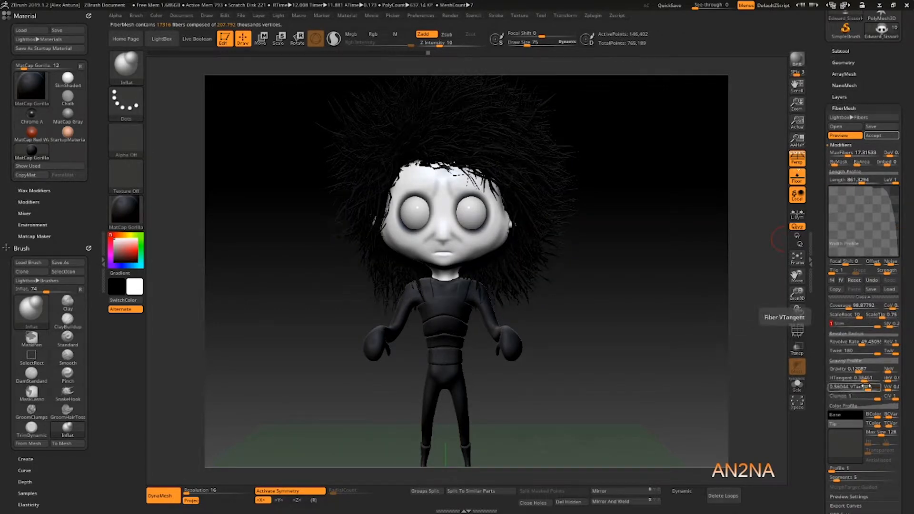
pyautogui.moveTo(867, 379); pyautogui.dragTo(852, 380)
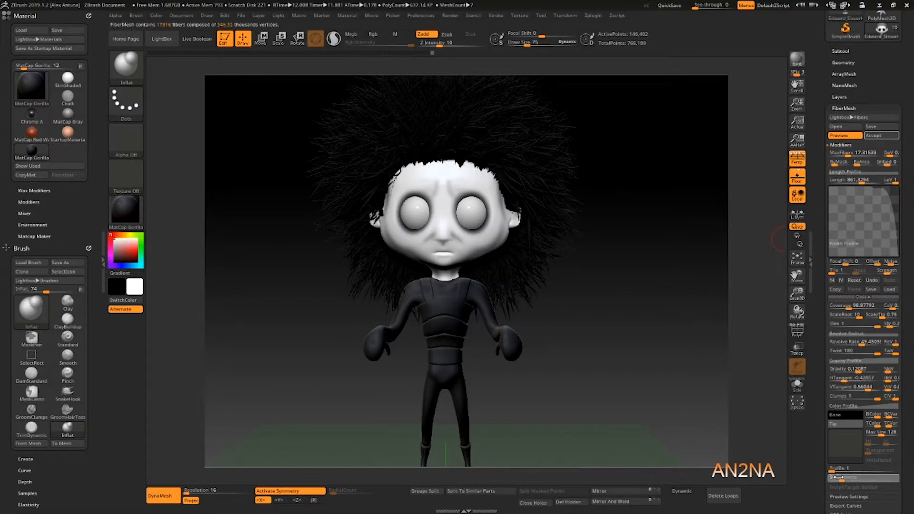
pyautogui.moveTo(839, 477); pyautogui.dragTo(843, 480)
pyautogui.moveTo(729, 276)
pyautogui.mouseDown()
pyautogui.moveTo(634, 249)
pyautogui.moveTo(689, 275)
pyautogui.mouseUp()
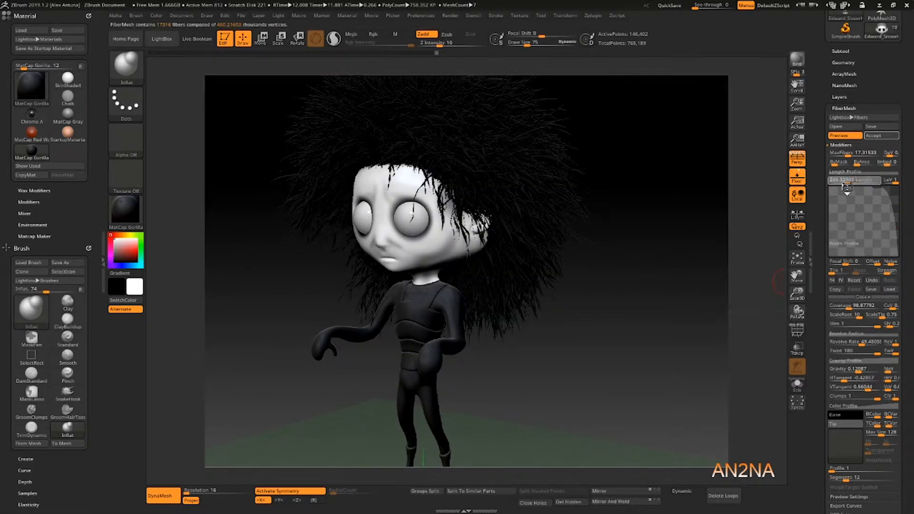
pyautogui.moveTo(848, 182); pyautogui.dragTo(860, 183)
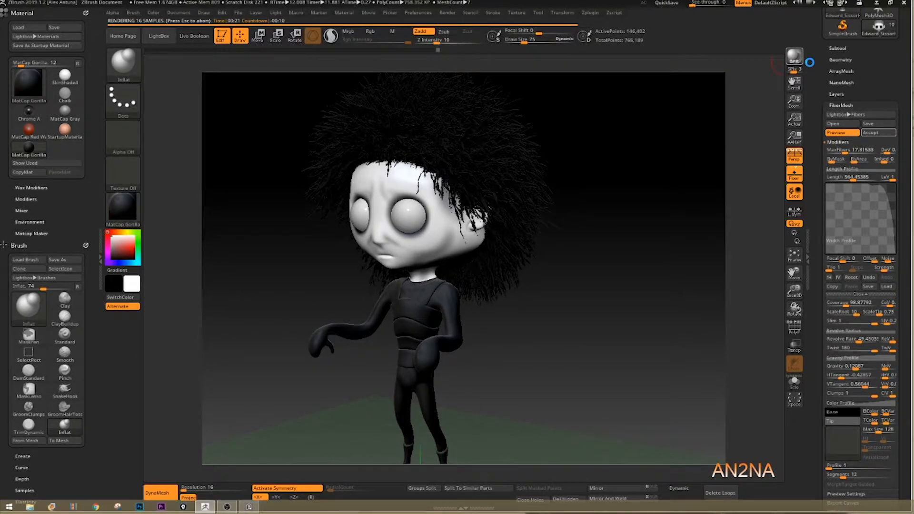
# Flatten the document's background gradient to plain gray and set the fibers' ScaleTip to 10.
pyautogui.click(178, 12)
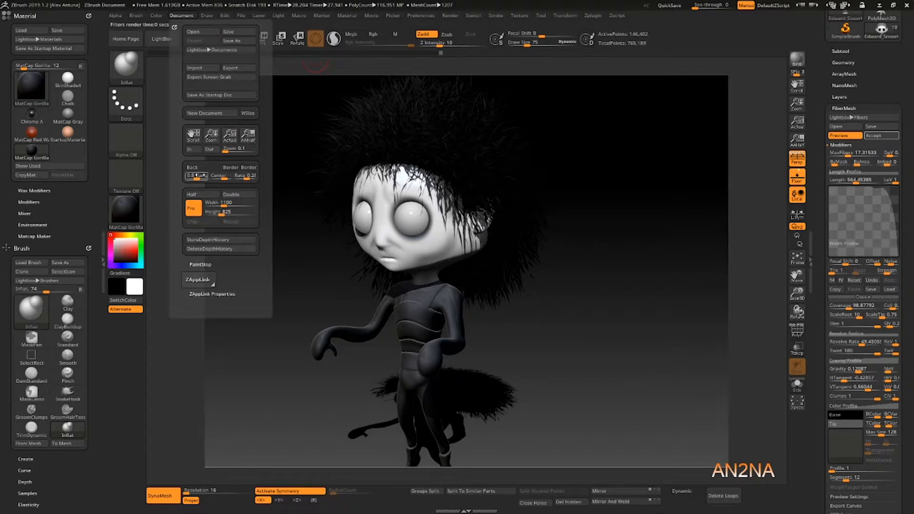
pyautogui.moveTo(587, 298); pyautogui.dragTo(563, 289)
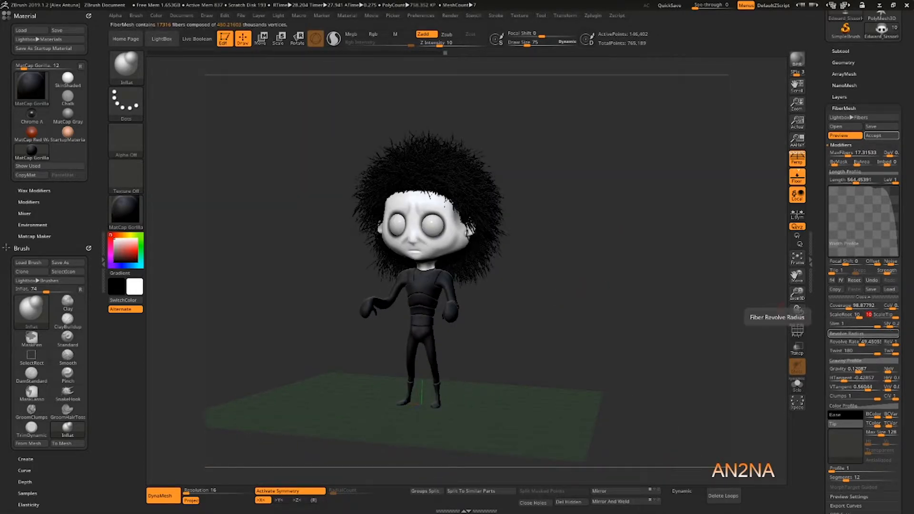
# Reshape the fiber revolve radius profile curve with a peak near the tip and a lowered tip end.
pyautogui.click(845, 334)
pyautogui.moveTo(898, 258); pyautogui.dragTo(895, 240)
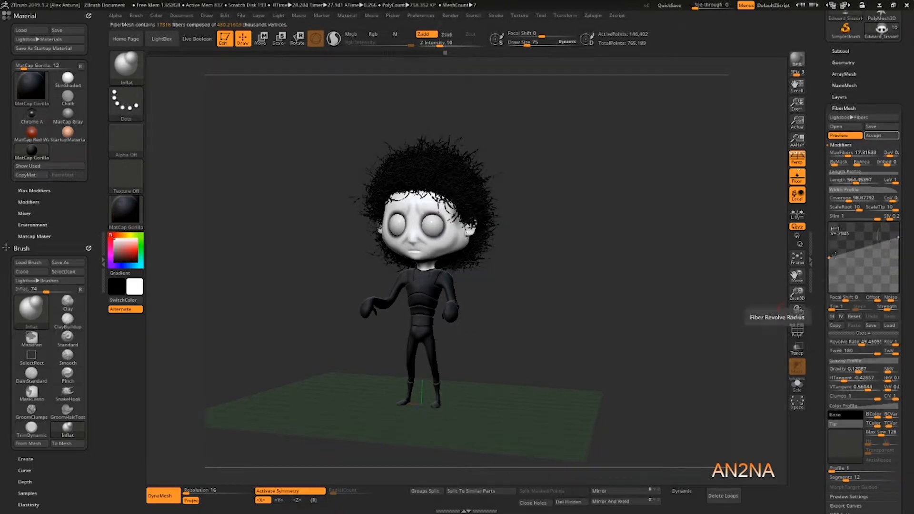
pyautogui.moveTo(830, 257); pyautogui.dragTo(895, 280)
pyautogui.moveTo(862, 231); pyautogui.dragTo(887, 245)
pyautogui.moveTo(831, 230); pyautogui.dragTo(832, 259)
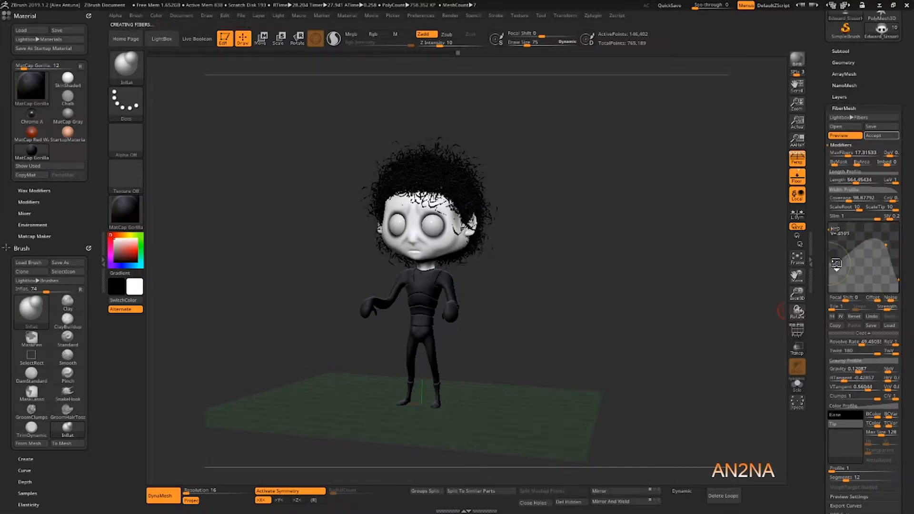
# Set the fiber length to about 807.5, slim variation to 1 and revolve rate to about 53.4, and peak the revolve radius curve mid-fiber.
pyautogui.moveTo(886, 245)
pyautogui.mouseDown()
pyautogui.moveTo(874, 229)
pyautogui.moveTo(874, 287)
pyautogui.moveTo(871, 248)
pyautogui.moveTo(873, 255)
pyautogui.mouseUp()
pyautogui.click(861, 181)
pyautogui.moveTo(859, 219); pyautogui.dragTo(900, 218)
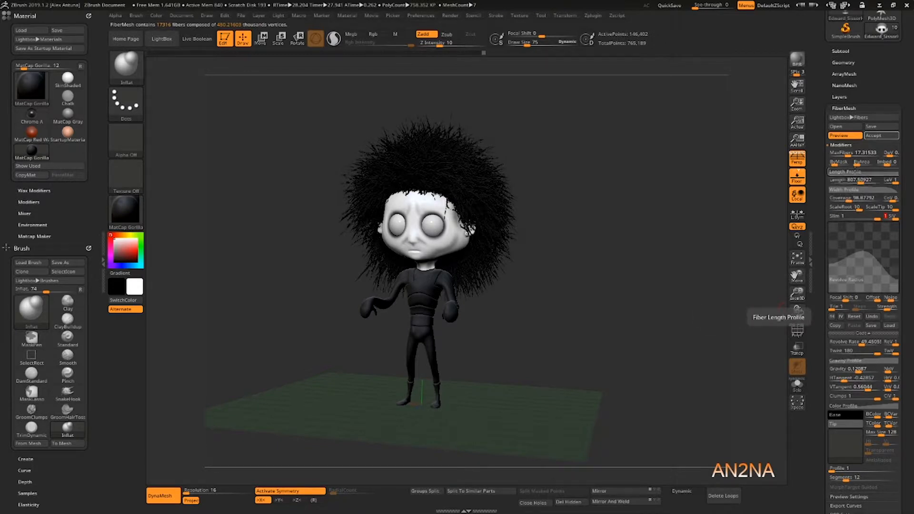
pyautogui.moveTo(842, 352); pyautogui.dragTo(862, 343)
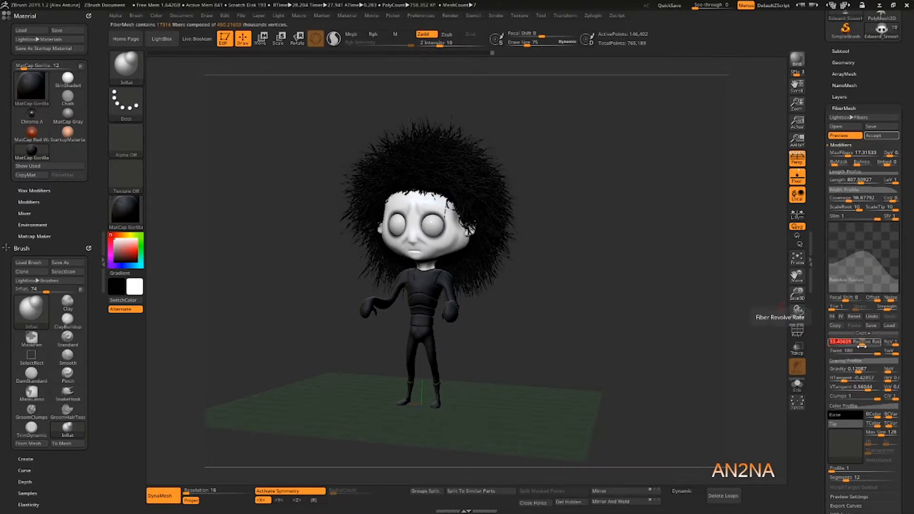
pyautogui.moveTo(864, 252); pyautogui.dragTo(872, 246)
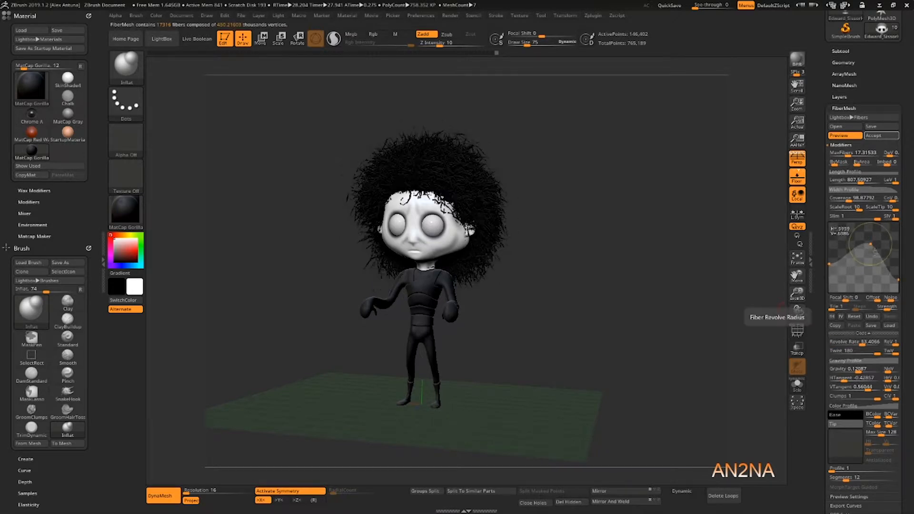
# Set the fibers' HTangent to about 0.4945 and VTangent to about 0.516, with a VTangent variation of 1.
pyautogui.click(869, 388)
pyautogui.moveTo(868, 388)
pyautogui.mouseDown()
pyautogui.moveTo(845, 388)
pyautogui.moveTo(867, 379)
pyautogui.mouseUp()
pyautogui.click(867, 388)
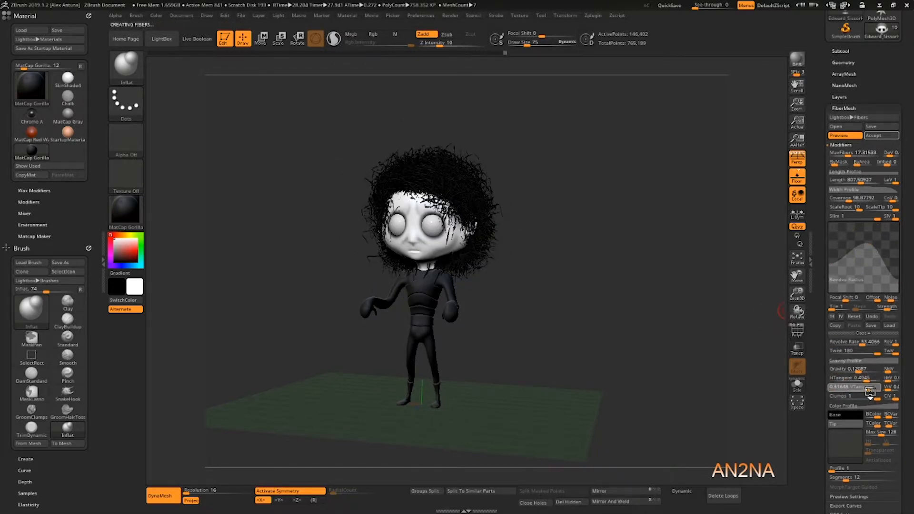
pyautogui.click(897, 388)
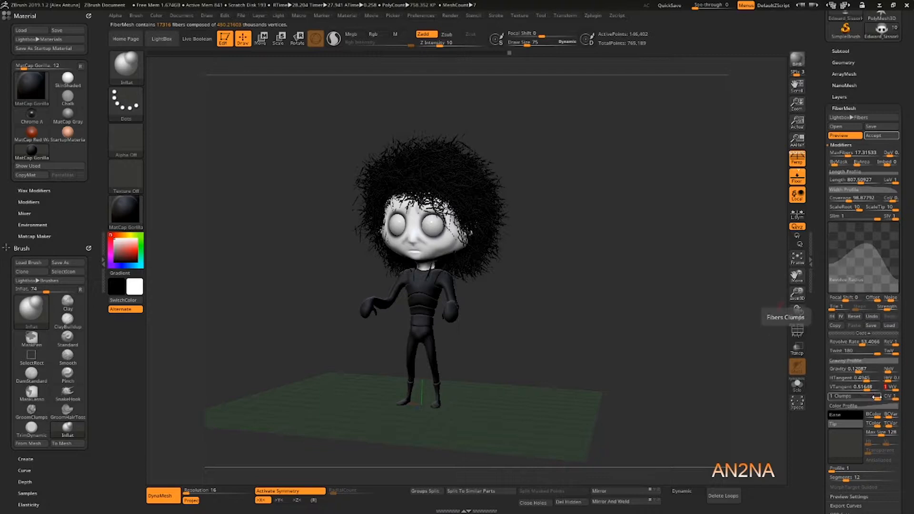
# Set the fibers' Clumps to 0, MaxFibers to about 3.9 and length to about 1003.5, and render a preview.
pyautogui.moveTo(877, 398); pyautogui.dragTo(860, 399)
pyautogui.scroll(4, 853, 309)
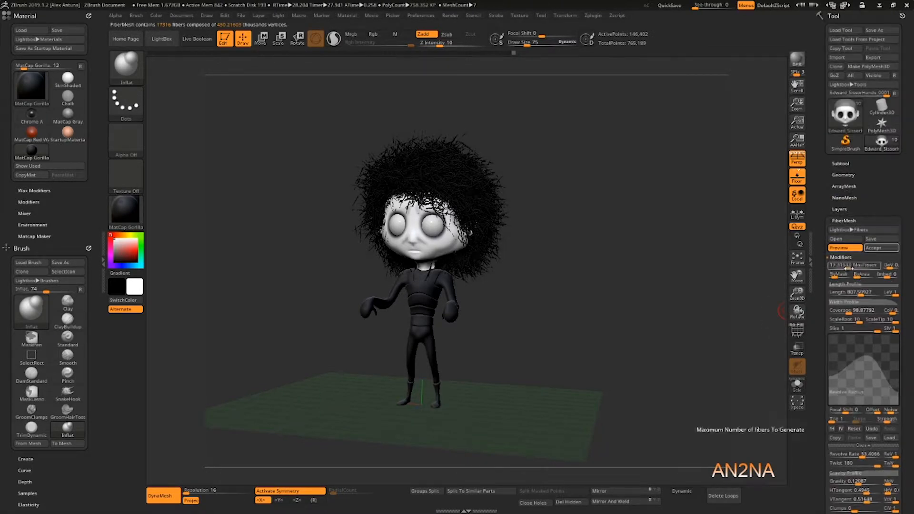
pyautogui.moveTo(849, 268)
pyautogui.mouseDown()
pyautogui.moveTo(868, 296)
pyautogui.moveTo(896, 295)
pyautogui.moveTo(839, 269)
pyautogui.moveTo(864, 294)
pyautogui.moveTo(847, 266)
pyautogui.moveTo(834, 267)
pyautogui.mouseUp()
pyautogui.click(802, 62)
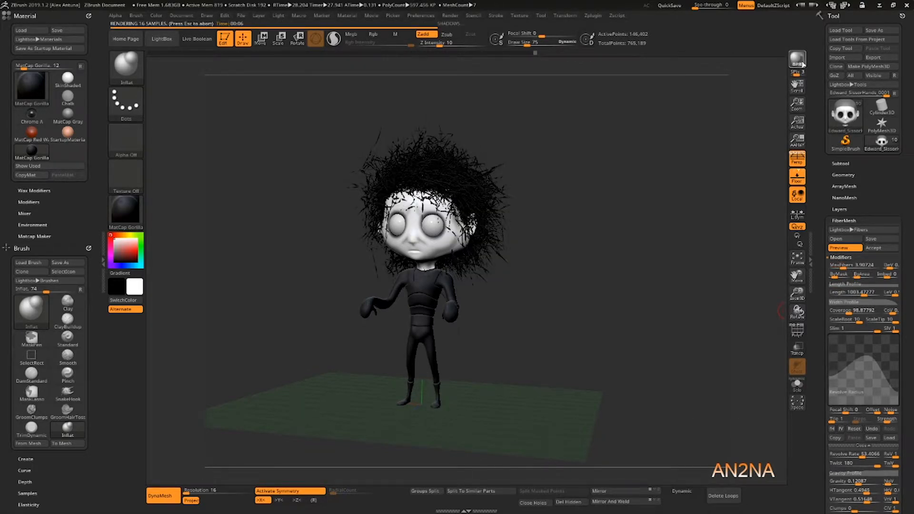
# Try reshaping the fiber width profile curve with a dip mid-fiber and changed step strength, and undo the edits.
pyautogui.click(850, 302)
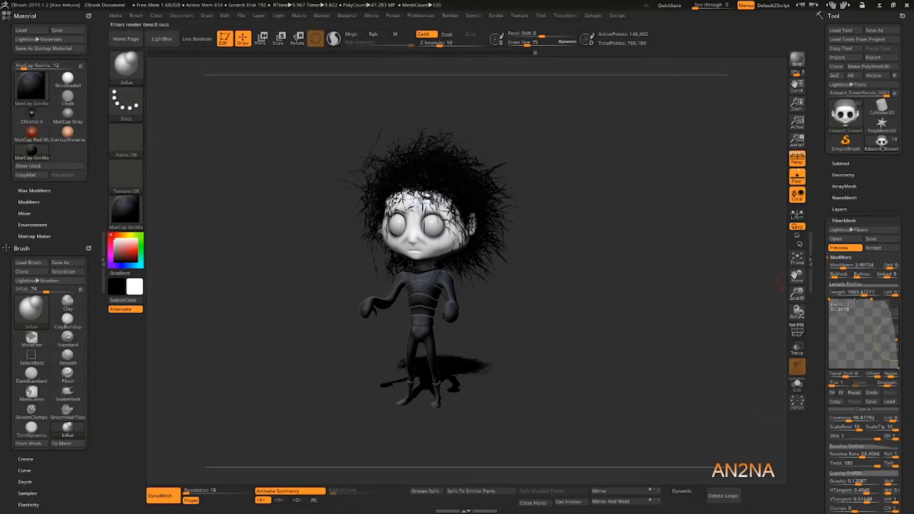
pyautogui.click(890, 384)
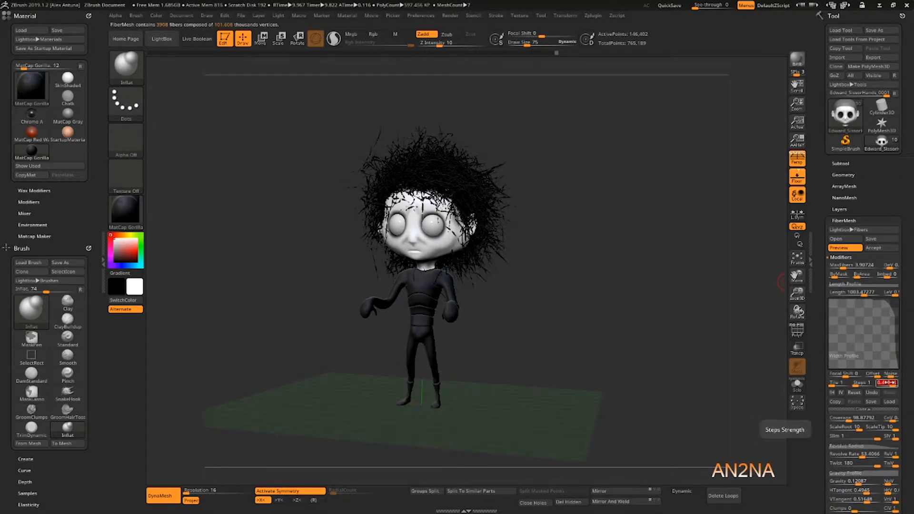
pyautogui.moveTo(877, 384); pyautogui.dragTo(875, 384)
pyautogui.moveTo(892, 305); pyautogui.dragTo(863, 264)
pyautogui.click(866, 336)
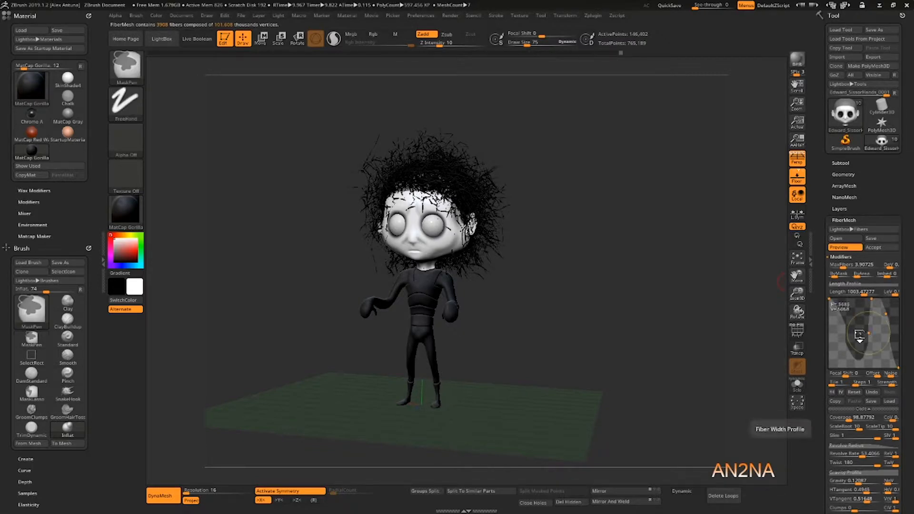
pyautogui.hotkey('ctrl', 'z')
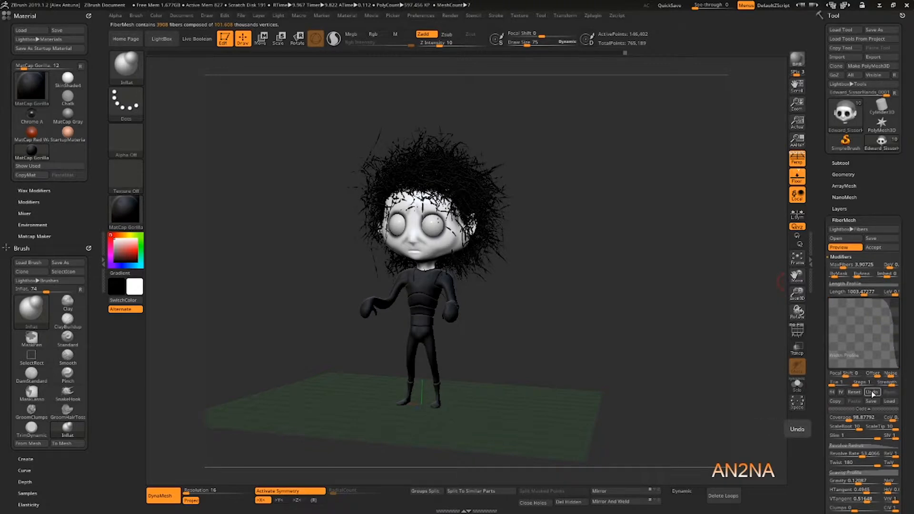
# Reset the fiber width profile curve, flip it vertically to full width and taper it down at the fiber tip.
pyautogui.click(855, 393)
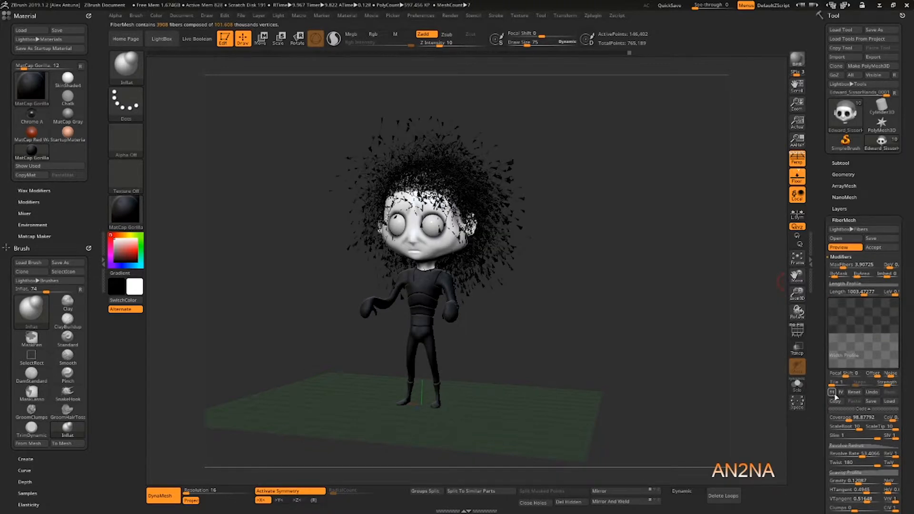
pyautogui.click(842, 392)
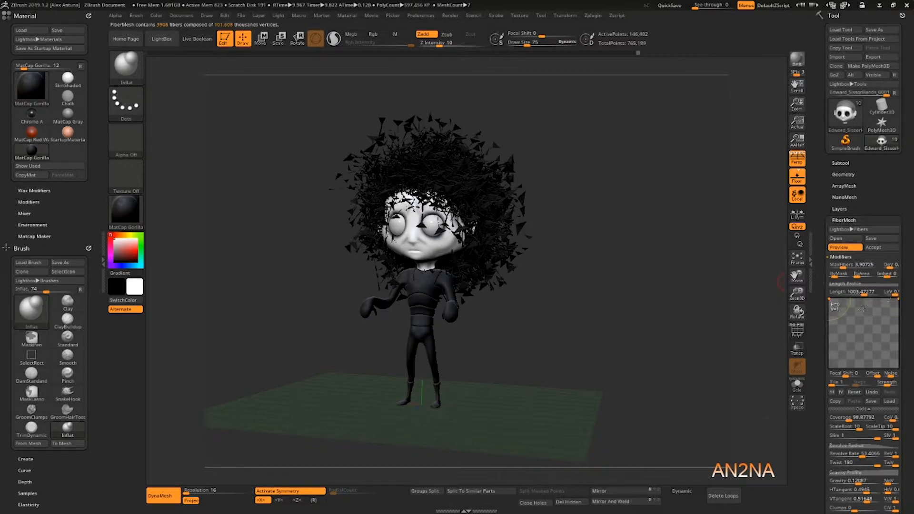
pyautogui.moveTo(898, 299); pyautogui.dragTo(869, 374)
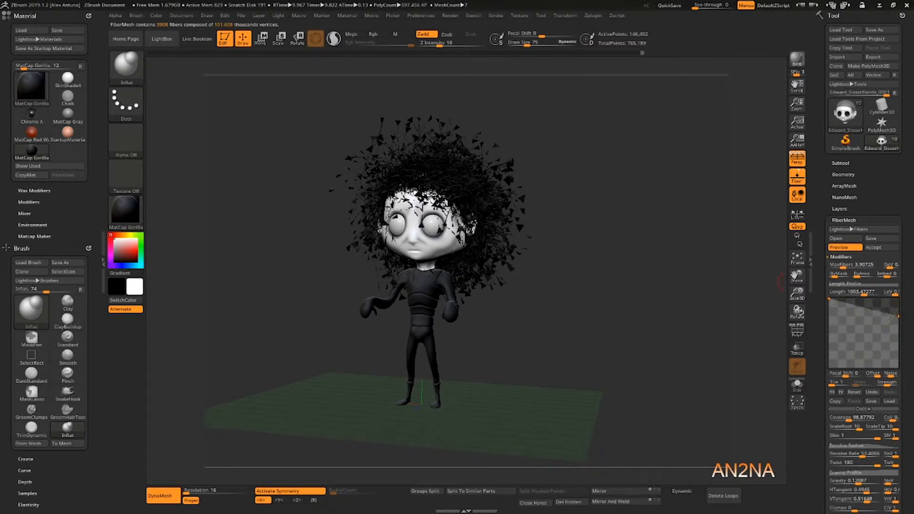
pyautogui.moveTo(899, 317); pyautogui.dragTo(899, 370)
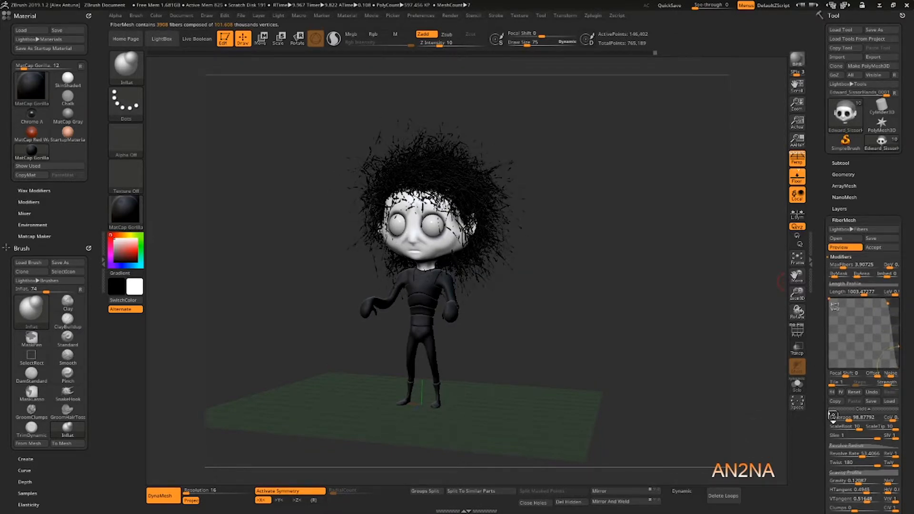
pyautogui.moveTo(887, 304); pyautogui.dragTo(894, 298)
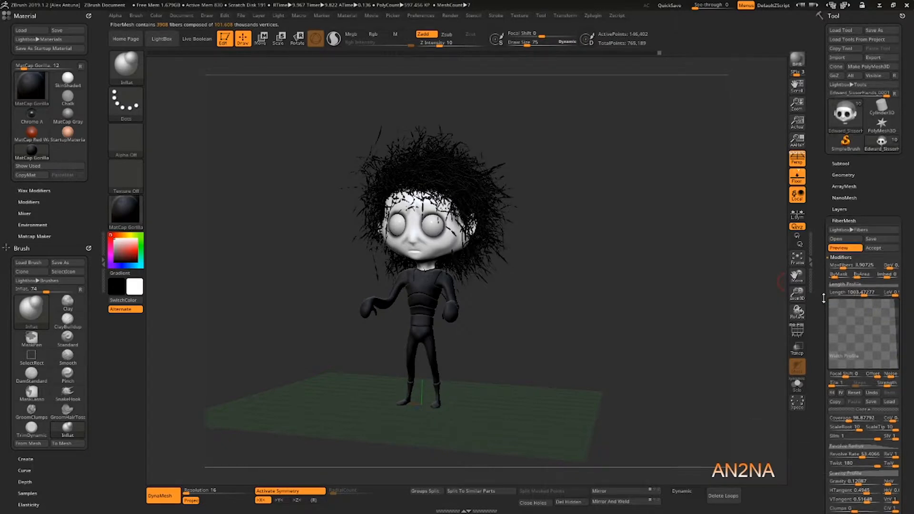
# Set the fibers' twist to about -17.8 and render a preview of the hair.
pyautogui.scroll(-5, 843, 390)
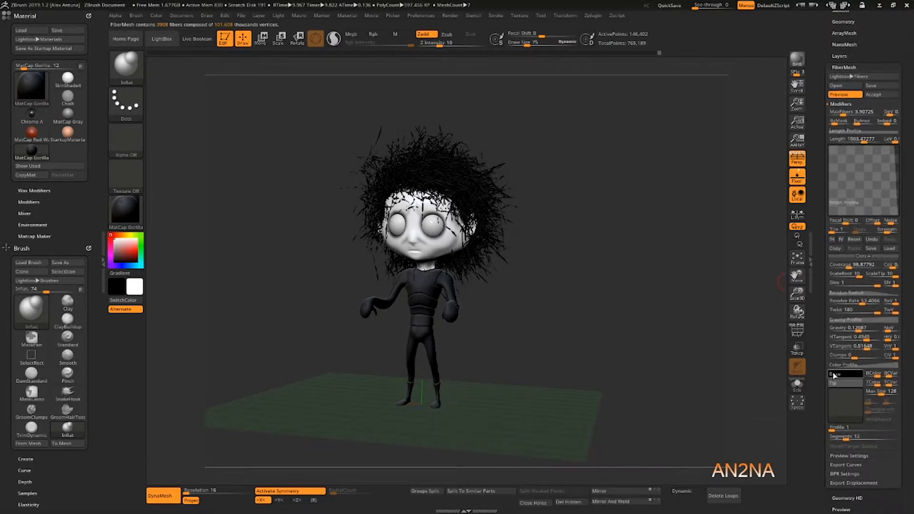
pyautogui.moveTo(860, 311); pyautogui.dragTo(890, 312)
pyautogui.click(798, 60)
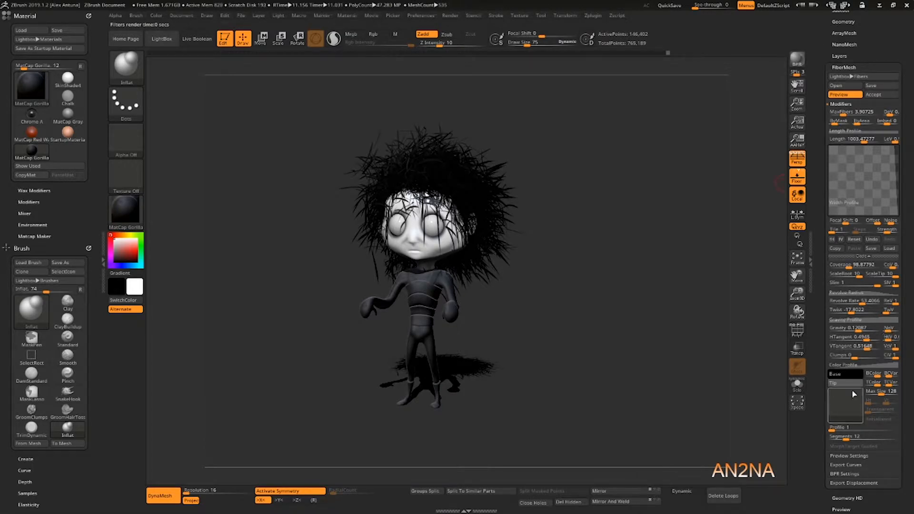
# Change the fibers' tip color to a darker shade sampled from the canvas.
pyautogui.moveTo(848, 384); pyautogui.dragTo(706, 362)
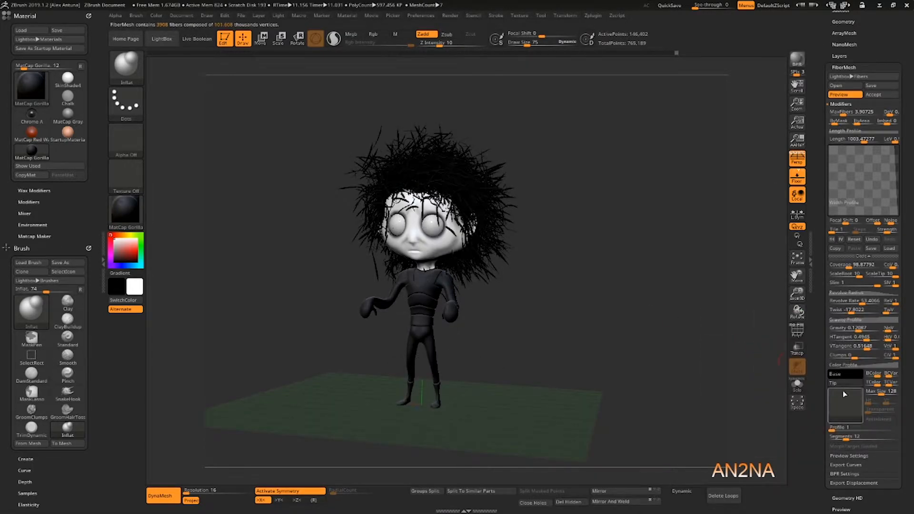
pyautogui.click(846, 384)
pyautogui.moveTo(775, 327); pyautogui.dragTo(775, 354)
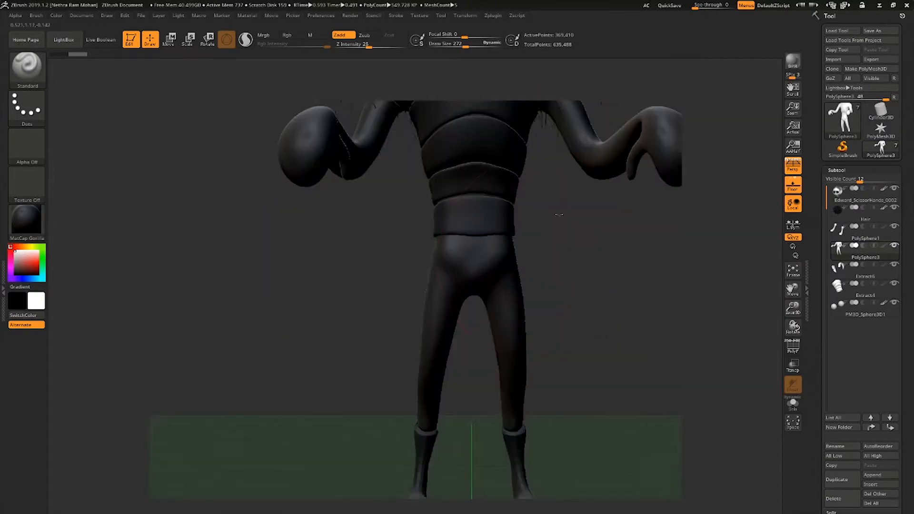
# Set the brush size to 49 and smooth the front of the body's hips.
pyautogui.press('space')
pyautogui.moveTo(562, 258); pyautogui.dragTo(517, 259)
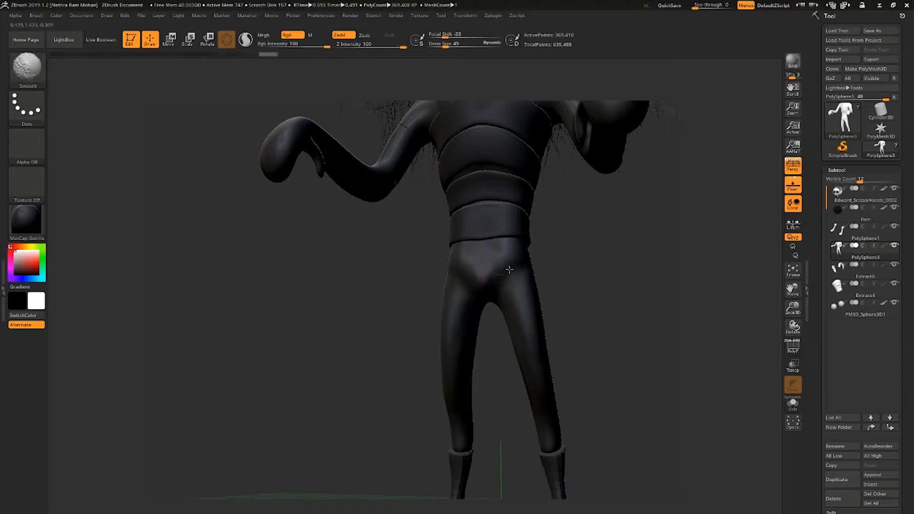
pyautogui.moveTo(562, 291); pyautogui.dragTo(582, 311)
# Switch the material to SkinShade4 and turn off the painted colors on all subtools.
pyautogui.click(27, 220)
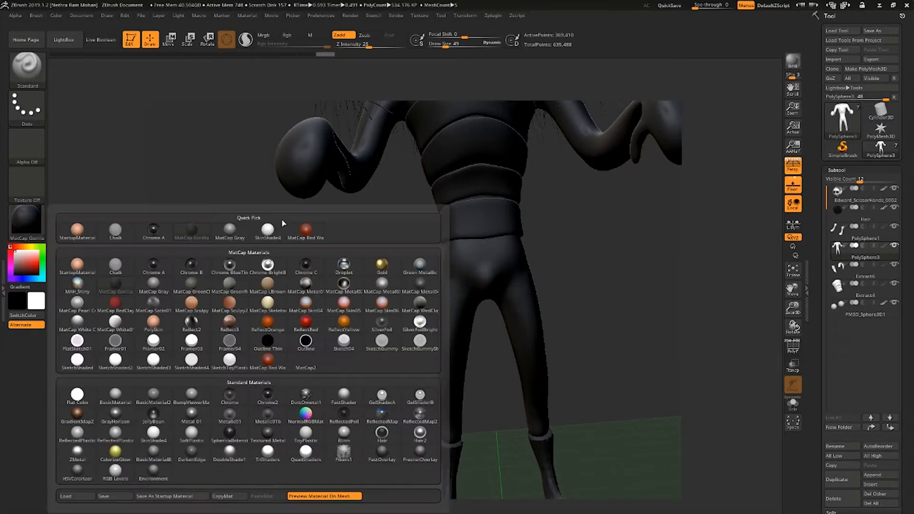
pyautogui.click(270, 229)
pyautogui.keyDown('shift'); pyautogui.click(884, 189); pyautogui.keyUp('shift')
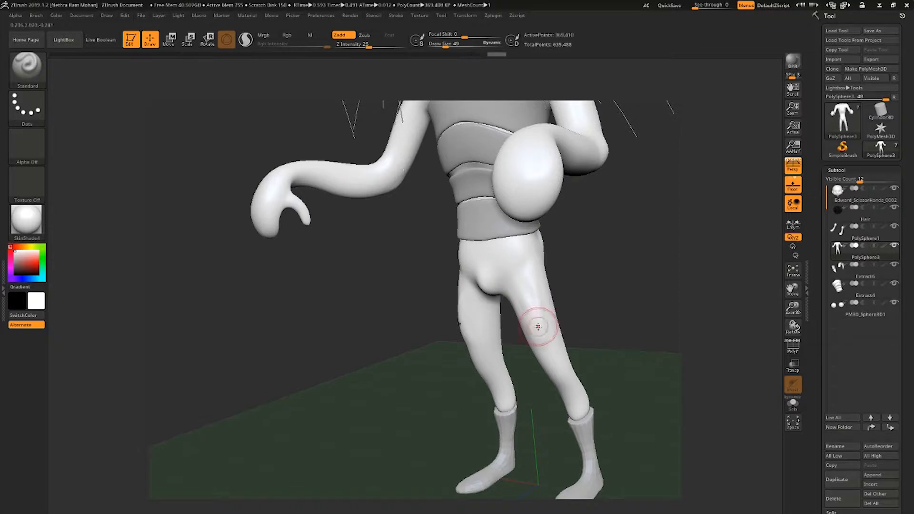
# Choose the DamStandard brush and set its draw size to 17 for carving creases into the body suit.
pyautogui.moveTo(539, 253); pyautogui.dragTo(576, 253, button='right')
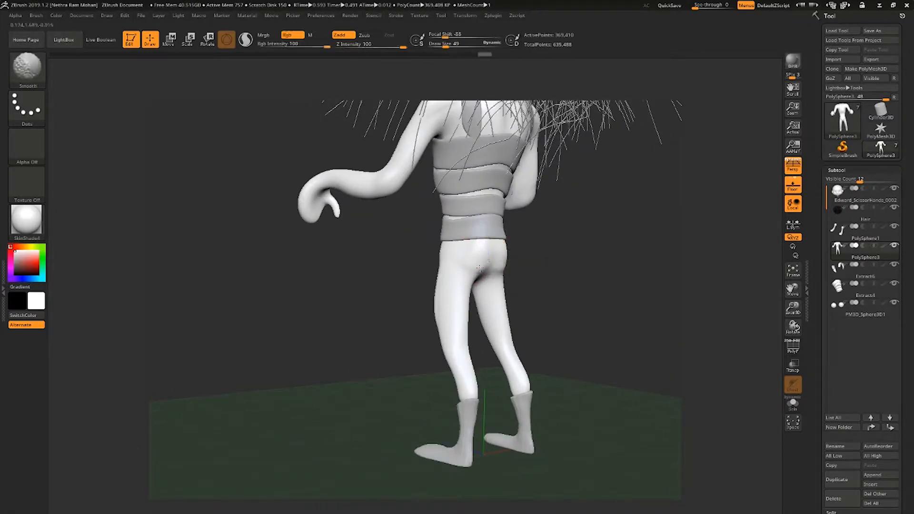
pyautogui.moveTo(475, 257)
pyautogui.mouseDown(button='right')
pyautogui.moveTo(493, 287)
pyautogui.moveTo(541, 303)
pyautogui.moveTo(484, 309)
pyautogui.moveTo(517, 337)
pyautogui.moveTo(506, 320)
pyautogui.mouseUp(button='right')
pyautogui.press('b')
pyautogui.press('d')
pyautogui.press('s')
pyautogui.rightClick(524, 312)
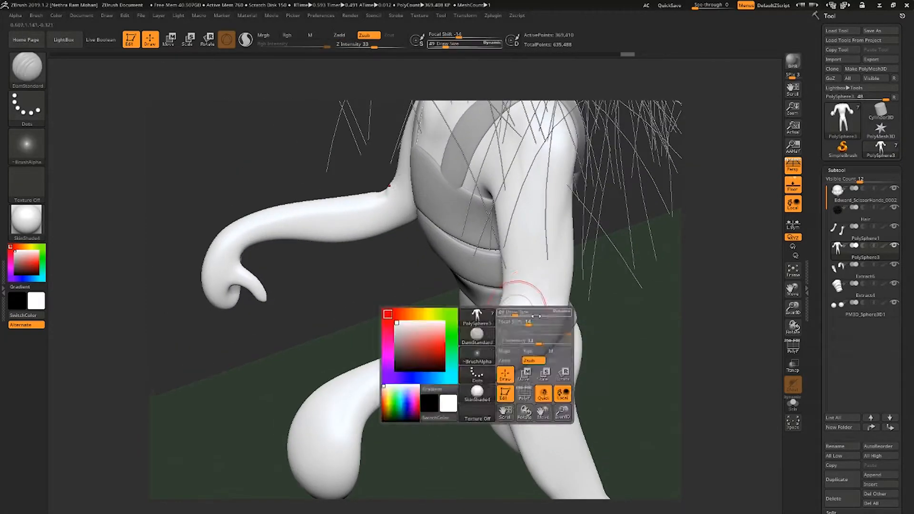
pyautogui.rightClick(523, 319)
pyautogui.moveTo(524, 317); pyautogui.dragTo(517, 323)
# Switch the model's material to BasicMaterial2.
pyautogui.click(32, 228)
pyautogui.click(28, 221)
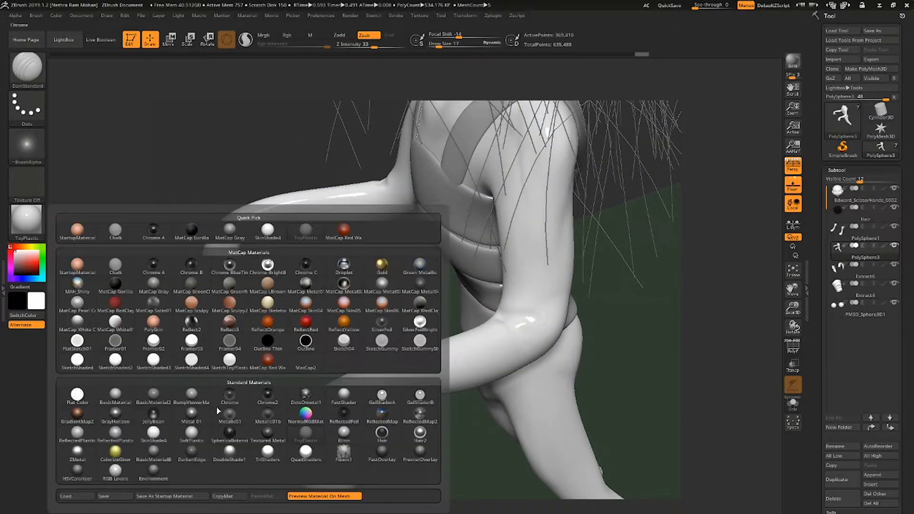
pyautogui.click(154, 394)
# Carve fabric creases along the upper arm and enable transparency with ghosting for the surrounding subtools.
pyautogui.moveTo(554, 317); pyautogui.dragTo(542, 252, button='right')
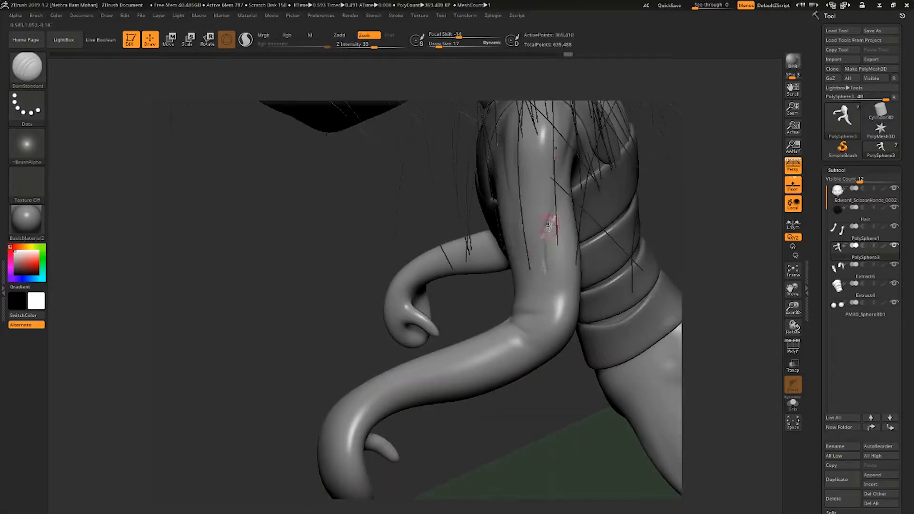
pyautogui.moveTo(549, 226); pyautogui.dragTo(545, 267)
pyautogui.moveTo(545, 267); pyautogui.dragTo(488, 238, button='right')
pyautogui.moveTo(488, 238); pyautogui.dragTo(498, 247)
pyautogui.click(793, 366)
pyautogui.moveTo(498, 247)
pyautogui.mouseDown(button='right')
pyautogui.moveTo(567, 226)
pyautogui.moveTo(555, 255)
pyautogui.moveTo(610, 247)
pyautogui.moveTo(512, 258)
pyautogui.mouseUp(button='right')
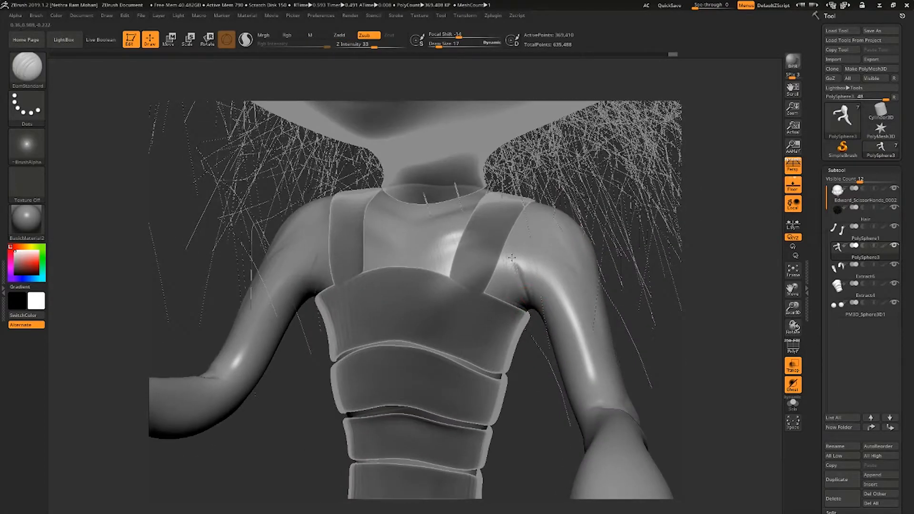
# Carve folds into the suit around the armpit, shoulder and arm with DamStandard and soften them with smoothing.
pyautogui.keyDown('shift'); pyautogui.moveTo(530, 265); pyautogui.dragTo(528, 255); pyautogui.keyUp('shift')
pyautogui.rightClick(517, 331)
pyautogui.moveTo(527, 255)
pyautogui.mouseDown(button='right')
pyautogui.moveTo(517, 329)
pyautogui.moveTo(528, 305)
pyautogui.moveTo(524, 277)
pyautogui.mouseUp(button='right')
pyautogui.moveTo(524, 276)
pyautogui.mouseDown(button='right')
pyautogui.moveTo(533, 298)
pyautogui.moveTo(519, 286)
pyautogui.mouseUp(button='right')
pyautogui.keyDown('ctrl'); pyautogui.moveTo(519, 285); pyautogui.dragTo(526, 314, button='right'); pyautogui.keyUp('ctrl')
pyautogui.moveTo(524, 275); pyautogui.dragTo(520, 295)
pyautogui.moveTo(524, 290); pyautogui.dragTo(510, 298, button='right')
pyautogui.moveTo(533, 266); pyautogui.dragTo(520, 288)
pyautogui.moveTo(523, 352)
pyautogui.keyDown('ctrl'); pyautogui.mouseDown(button='right')
pyautogui.moveTo(521, 327)
pyautogui.moveTo(549, 342)
pyautogui.mouseUp(button='right'); pyautogui.keyUp('ctrl')
pyautogui.moveTo(550, 323); pyautogui.dragTo(542, 344)
pyautogui.moveTo(548, 334)
pyautogui.mouseDown(button='right')
pyautogui.moveTo(537, 336)
pyautogui.moveTo(576, 324)
pyautogui.mouseUp(button='right')
pyautogui.moveTo(579, 320); pyautogui.dragTo(573, 334)
pyautogui.keyDown('shift'); pyautogui.moveTo(580, 312); pyautogui.dragTo(575, 328); pyautogui.keyUp('shift')
# Carve creases along the suit's thighs and smooth them into the surface.
pyautogui.moveTo(576, 317); pyautogui.dragTo(622, 254, button='right')
pyautogui.moveTo(621, 254); pyautogui.dragTo(667, 260)
pyautogui.moveTo(540, 376)
pyautogui.mouseDown()
pyautogui.moveTo(565, 365)
pyautogui.moveTo(545, 375)
pyautogui.mouseUp()
pyautogui.keyDown('shift'); pyautogui.moveTo(623, 278); pyautogui.dragTo(636, 278); pyautogui.keyUp('shift')
pyautogui.moveTo(500, 207); pyautogui.dragTo(521, 267)
pyautogui.moveTo(619, 266); pyautogui.dragTo(588, 269)
pyautogui.keyDown('shift'); pyautogui.moveTo(570, 267); pyautogui.dragTo(570, 242); pyautogui.keyUp('shift')
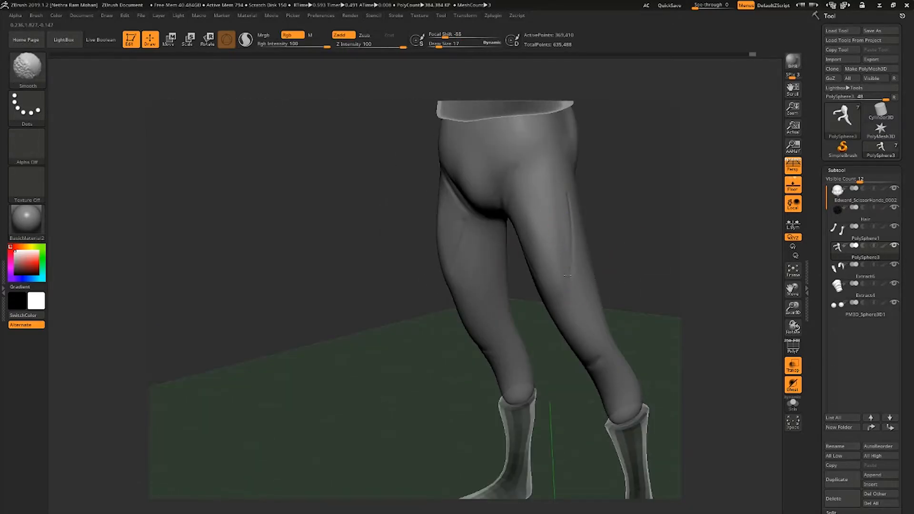
pyautogui.moveTo(568, 275)
pyautogui.mouseDown(button='right')
pyautogui.moveTo(601, 276)
pyautogui.moveTo(535, 282)
pyautogui.moveTo(562, 305)
pyautogui.mouseUp(button='right')
# Turn off the transparency display and make the head the active subtool.
pyautogui.click(793, 366)
pyautogui.moveTo(600, 353)
pyautogui.keyDown('ctrl'); pyautogui.mouseDown(button='right')
pyautogui.moveTo(577, 329)
pyautogui.moveTo(587, 317)
pyautogui.moveTo(605, 376)
pyautogui.mouseUp(button='right'); pyautogui.keyUp('ctrl')
pyautogui.keyDown('alt'); pyautogui.click(534, 257); pyautogui.keyUp('alt')
pyautogui.moveTo(586, 267)
pyautogui.mouseDown(button='right')
pyautogui.moveTo(661, 257)
pyautogui.moveTo(590, 281)
pyautogui.mouseUp(button='right')
# Mask a band around the character's neck on the head subtool with transparency enabled.
pyautogui.press('ctrl')
pyautogui.moveTo(533, 305)
pyautogui.mouseDown(button='right')
pyautogui.moveTo(455, 311)
pyautogui.moveTo(541, 281)
pyautogui.mouseUp(button='right')
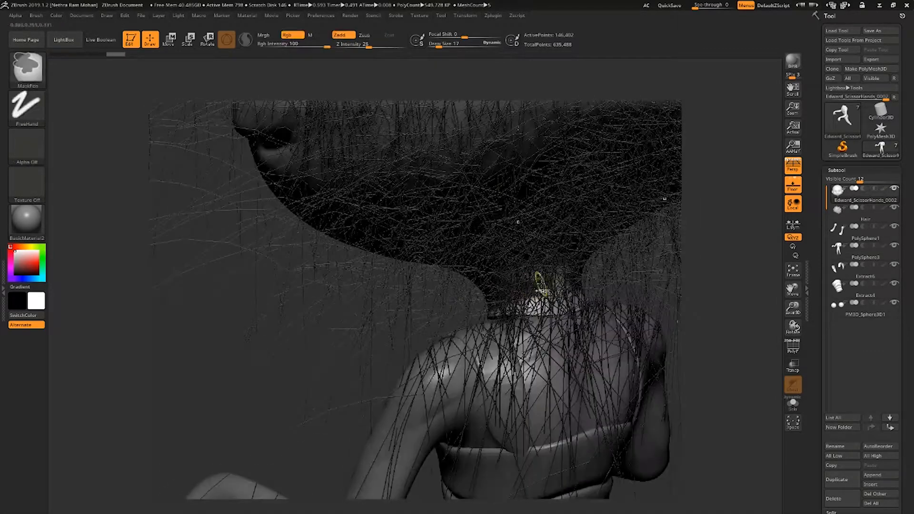
pyautogui.click(792, 366)
pyautogui.keyDown('ctrl'); pyautogui.moveTo(558, 277); pyautogui.dragTo(566, 292); pyautogui.keyUp('ctrl')
pyautogui.moveTo(591, 296); pyautogui.dragTo(506, 208, button='right')
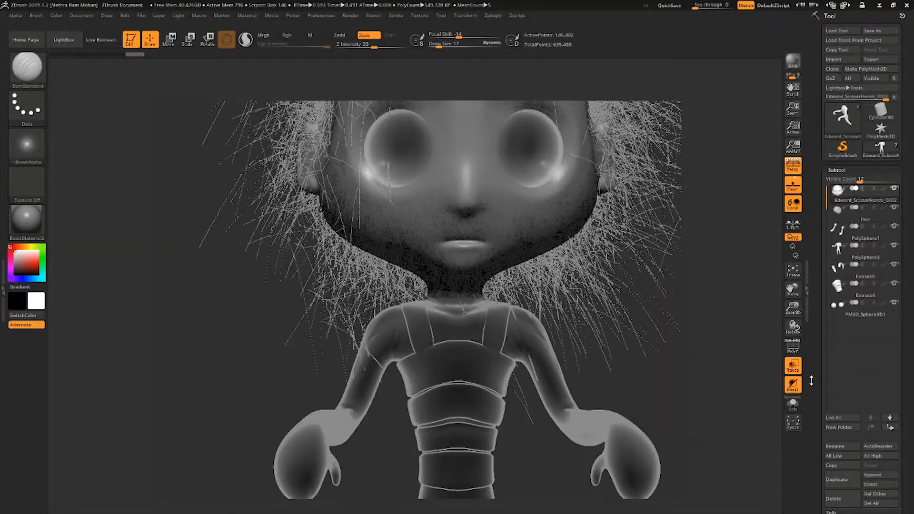
# Turn transparency off and extract the masked neck band into a new subtool with thickness 0.02 and Double enabled.
pyautogui.click(792, 365)
pyautogui.moveTo(734, 334); pyautogui.dragTo(685, 316, button='right')
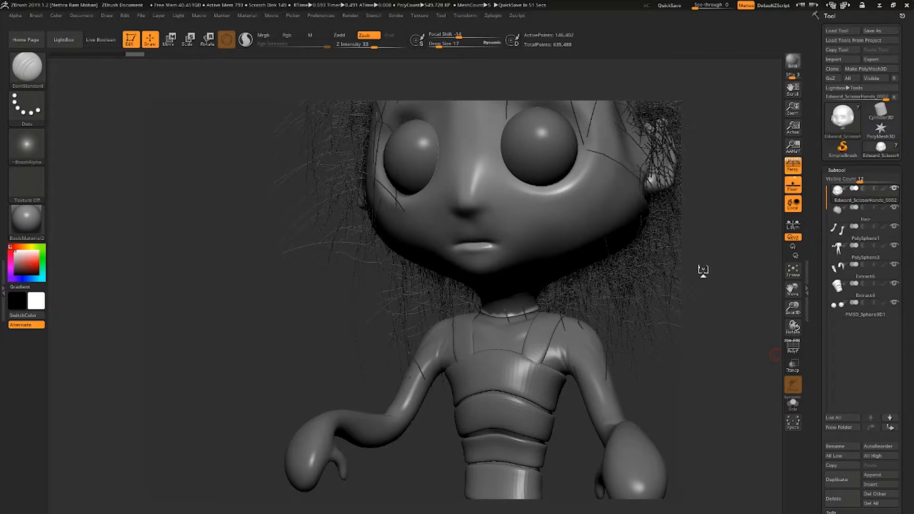
pyautogui.moveTo(703, 271); pyautogui.dragTo(852, 286, button='right')
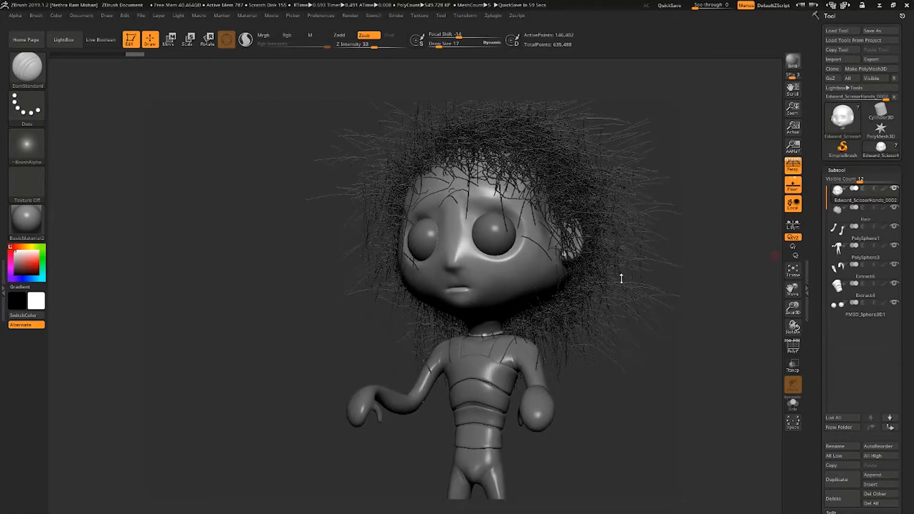
pyautogui.moveTo(621, 279); pyautogui.dragTo(823, 352, button='right')
pyautogui.scroll(-4, 849, 477)
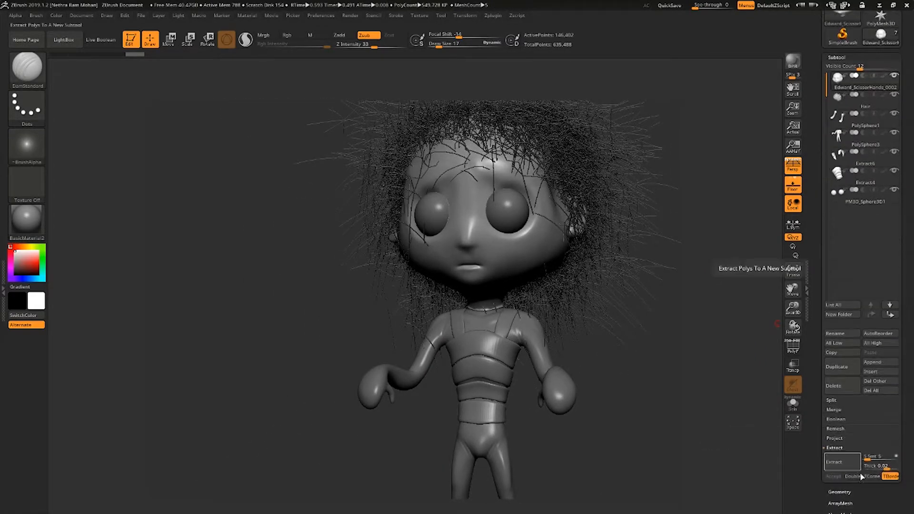
pyautogui.click(853, 463)
pyautogui.click(834, 477)
# Hide the hair subtool and select the extracted neck collar with the polyframe display turned on.
pyautogui.moveTo(555, 304); pyautogui.dragTo(666, 312, button='right')
pyautogui.click(894, 116)
pyautogui.keyDown('ctrl'); pyautogui.moveTo(662, 238); pyautogui.dragTo(672, 266, button='right'); pyautogui.keyUp('ctrl')
pyautogui.click(793, 347)
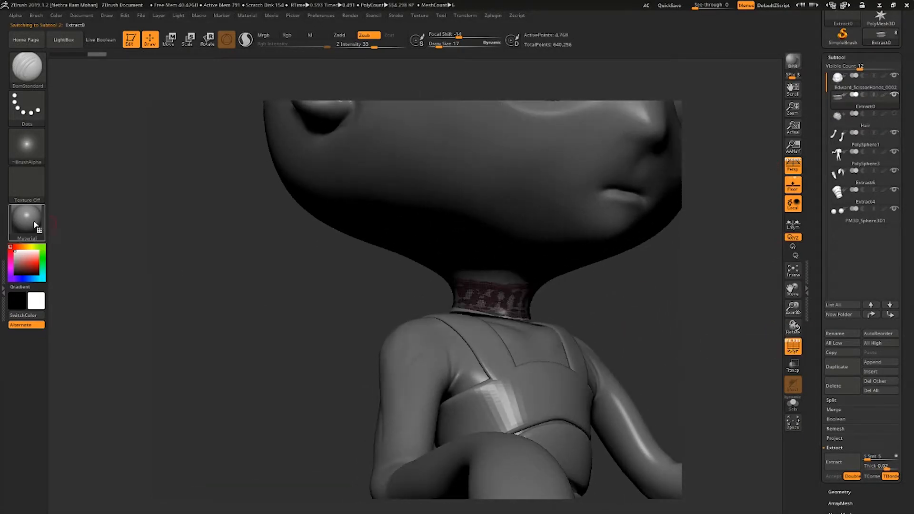
# Switch the material to SoftPlastic and quick-save the project.
pyautogui.click(33, 226)
pyautogui.click(344, 433)
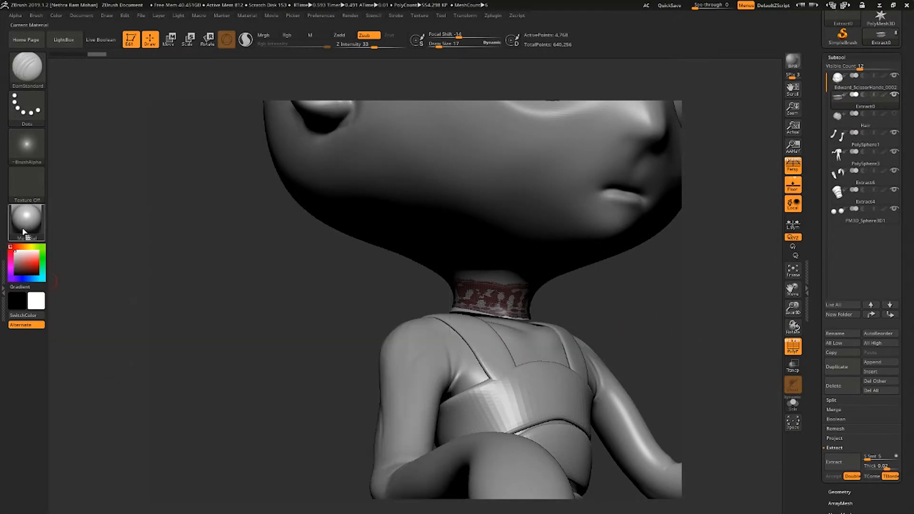
pyautogui.click(27, 224)
pyautogui.click(188, 436)
pyautogui.moveTo(457, 309); pyautogui.dragTo(481, 329, button='right')
pyautogui.moveTo(813, 448); pyautogui.dragTo(814, 275)
pyautogui.click(669, 6)
# Retopologize the neck collar with ZRemesher, using the Legacy (2018) and Half options.
pyautogui.click(839, 320)
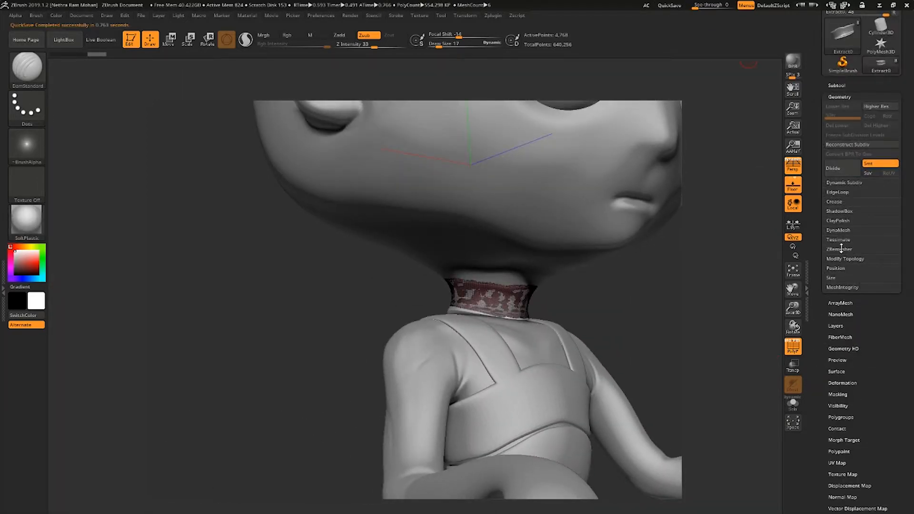
pyautogui.click(839, 249)
pyautogui.click(875, 266)
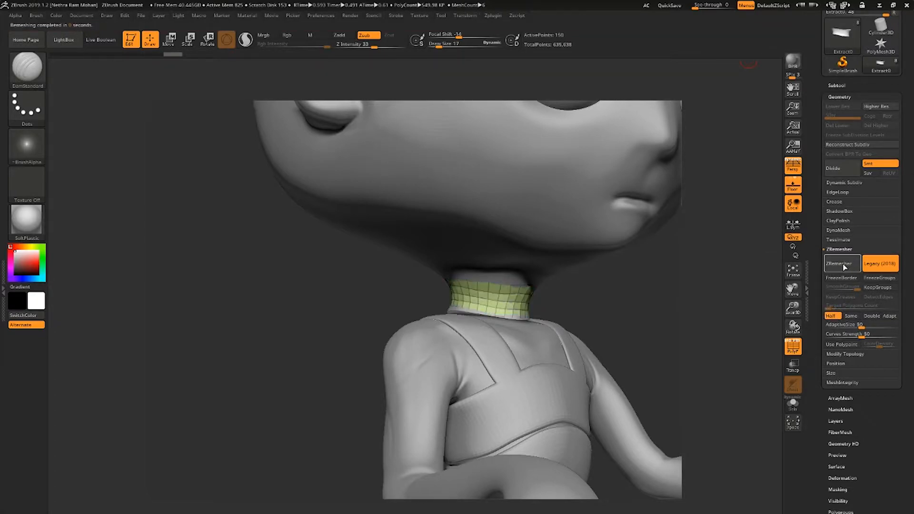
pyautogui.moveTo(728, 304)
pyautogui.mouseDown()
pyautogui.moveTo(600, 310)
pyautogui.moveTo(666, 314)
pyautogui.moveTo(667, 353)
pyautogui.moveTo(586, 355)
pyautogui.moveTo(608, 320)
pyautogui.moveTo(595, 287)
pyautogui.moveTo(571, 285)
pyautogui.moveTo(616, 284)
pyautogui.mouseUp()
# Mask the upper part of the neck collar with the MaskLasso brush, leaving its lower edge free.
pyautogui.press('ctrl')
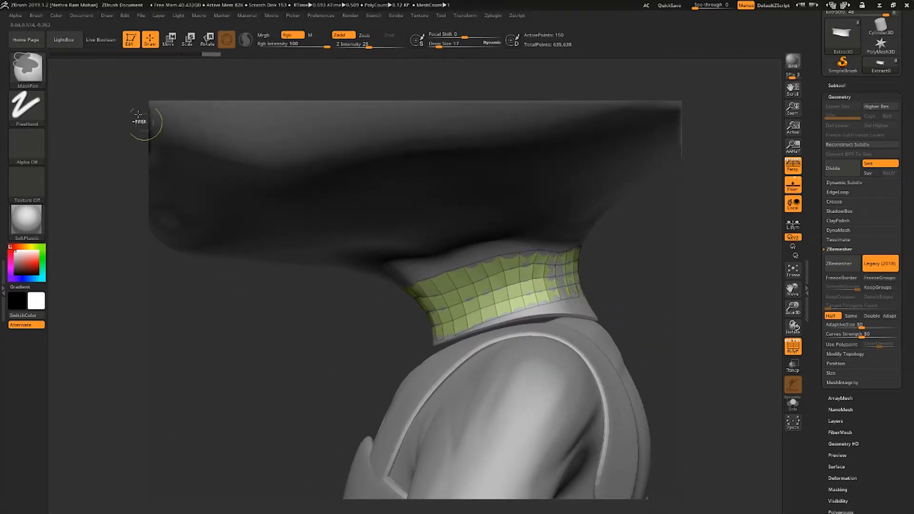
pyautogui.hotkey('ctrl', 'b')
pyautogui.hotkey('ctrl', 'm')
pyautogui.hotkey('ctrl', 'l')
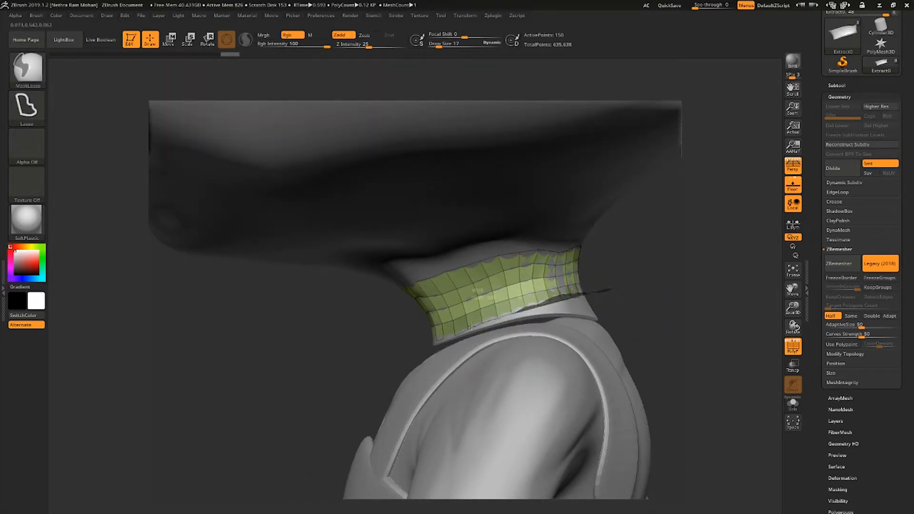
pyautogui.keyDown('ctrl'); pyautogui.moveTo(406, 402); pyautogui.dragTo(402, 395); pyautogui.keyUp('ctrl')
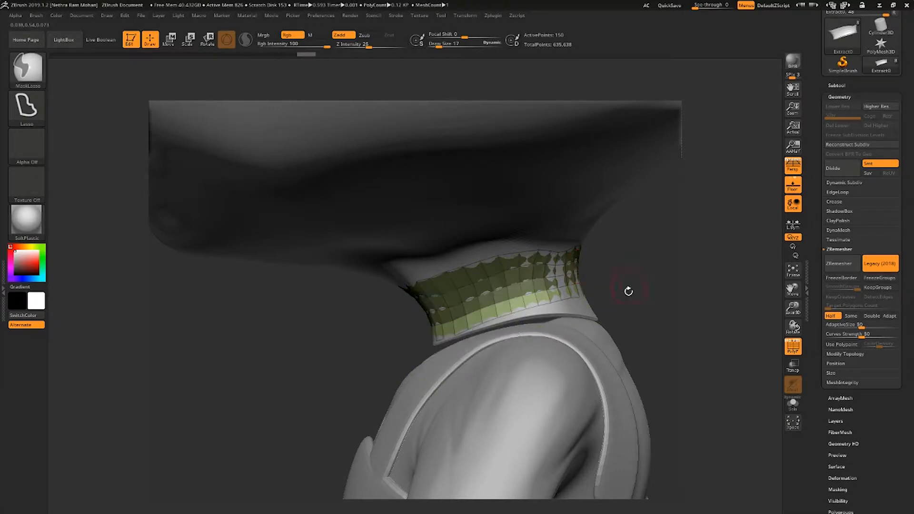
# Scale the collar's unmasked lower edge outward a little, undoing the overly wide flare.
pyautogui.press('w')
pyautogui.moveTo(605, 285); pyautogui.dragTo(672, 297)
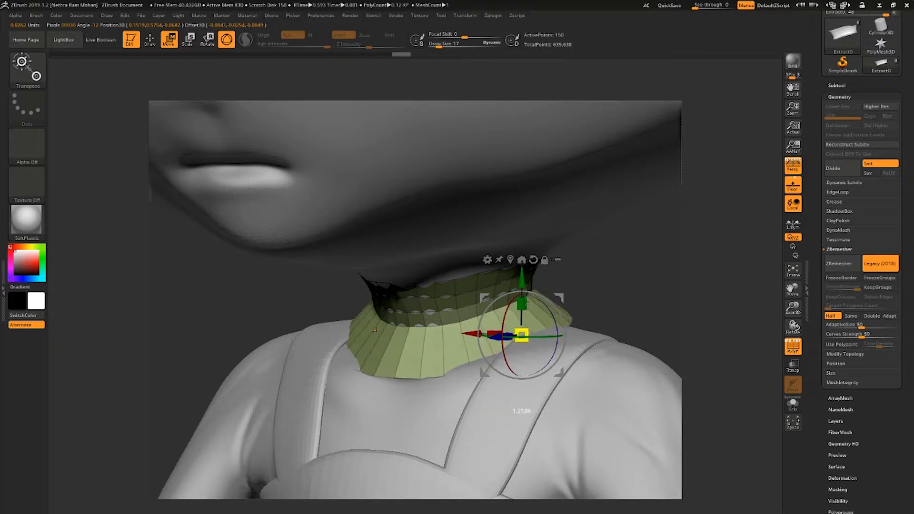
pyautogui.hotkey('ctrl', 'z')
pyautogui.moveTo(526, 302)
pyautogui.mouseDown(button='right')
pyautogui.moveTo(457, 303)
pyautogui.moveTo(550, 304)
pyautogui.moveTo(459, 310)
pyautogui.moveTo(533, 296)
pyautogui.moveTo(519, 316)
pyautogui.mouseUp(button='right')
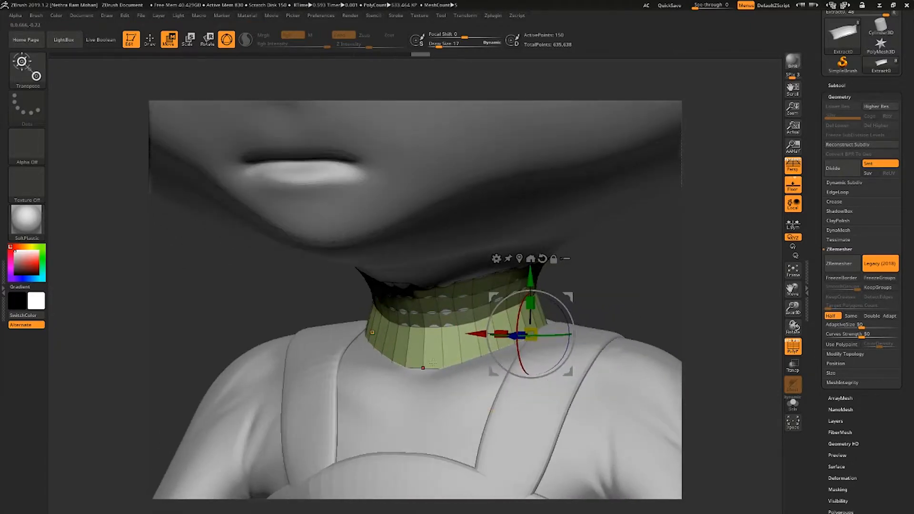
# Insert an edge loop in the collar's lower band with ZModeler and scale the bottom edge slightly inward.
pyautogui.press('q')
pyautogui.press('b')
pyautogui.press('z')
pyautogui.press('m')
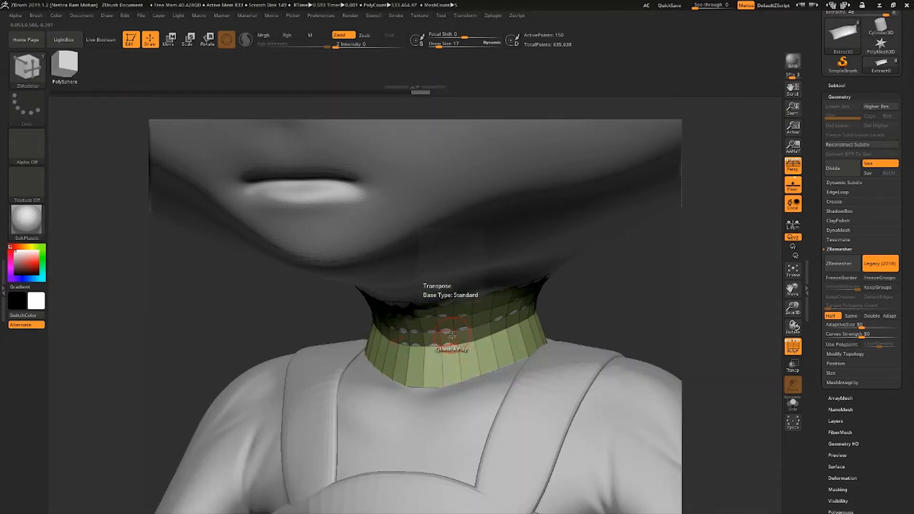
pyautogui.press('w')
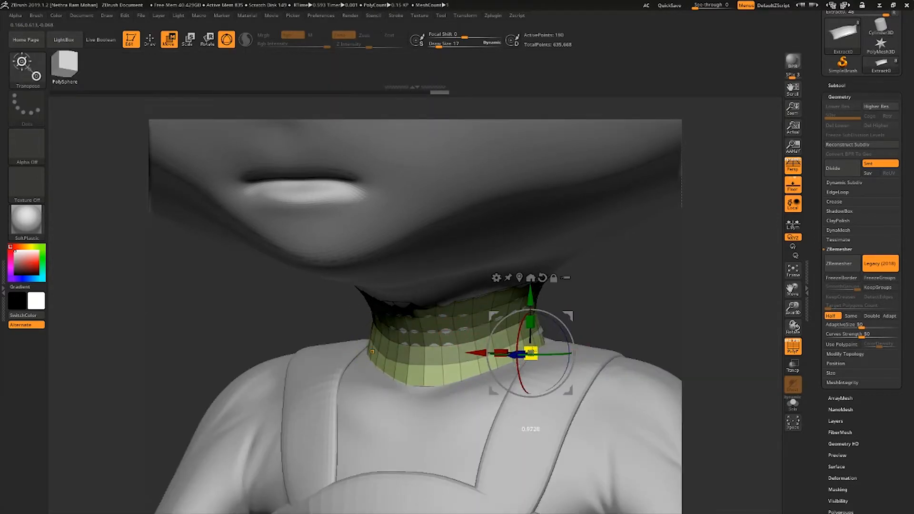
pyautogui.moveTo(531, 353); pyautogui.dragTo(529, 354)
pyautogui.moveTo(529, 355); pyautogui.dragTo(465, 354, button='right')
# Add another edge loop near the collar's bottom and flare the lowest rim outward over the shoulders.
pyautogui.moveTo(404, 312)
pyautogui.keyDown('ctrl'); pyautogui.mouseDown()
pyautogui.moveTo(629, 312)
pyautogui.moveTo(623, 323)
pyautogui.mouseUp(); pyautogui.keyUp('ctrl')
pyautogui.moveTo(415, 374)
pyautogui.mouseDown(button='right')
pyautogui.moveTo(519, 344)
pyautogui.moveTo(505, 329)
pyautogui.moveTo(524, 308)
pyautogui.moveTo(517, 298)
pyautogui.moveTo(464, 324)
pyautogui.mouseUp(button='right')
pyautogui.hotkey('ctrl', 'z')
pyautogui.press('q')
pyautogui.moveTo(491, 376); pyautogui.dragTo(590, 371, button='right')
pyautogui.press('w')
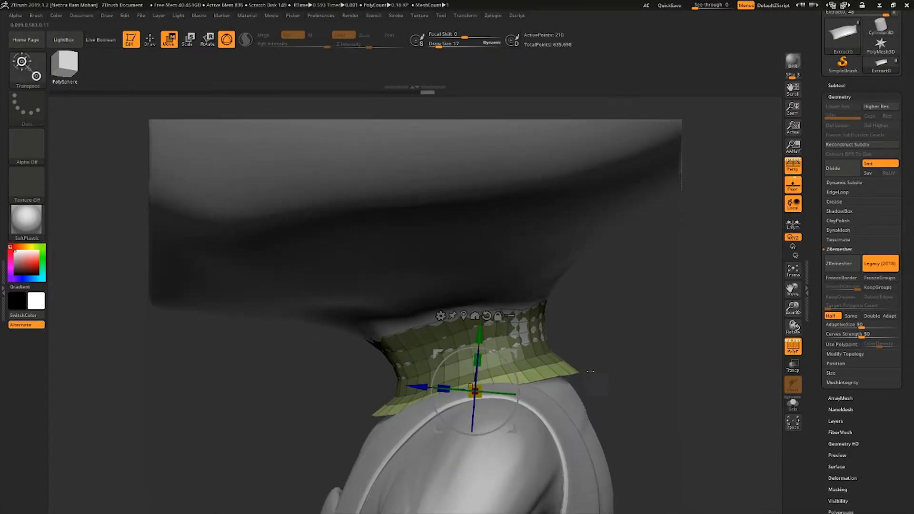
pyautogui.press('q')
# Clear the mask, switch to the Move brush to shape the collar's lower edge, and reduce the draw size to 5.
pyautogui.moveTo(610, 337)
pyautogui.keyDown('ctrl'); pyautogui.mouseDown()
pyautogui.moveTo(607, 367)
pyautogui.moveTo(622, 368)
pyautogui.moveTo(576, 371)
pyautogui.mouseUp(); pyautogui.keyUp('ctrl')
pyautogui.press('s')
pyautogui.press('b')
pyautogui.press('m')
pyautogui.press('v')
pyautogui.moveTo(576, 370)
pyautogui.mouseDown(button='right')
pyautogui.moveTo(429, 396)
pyautogui.moveTo(425, 374)
pyautogui.moveTo(428, 397)
pyautogui.mouseUp(button='right')
pyautogui.keyDown('ctrl'); pyautogui.moveTo(610, 336); pyautogui.dragTo(619, 350); pyautogui.keyUp('ctrl')
pyautogui.moveTo(529, 400); pyautogui.dragTo(579, 420, button='right')
pyautogui.press('space')
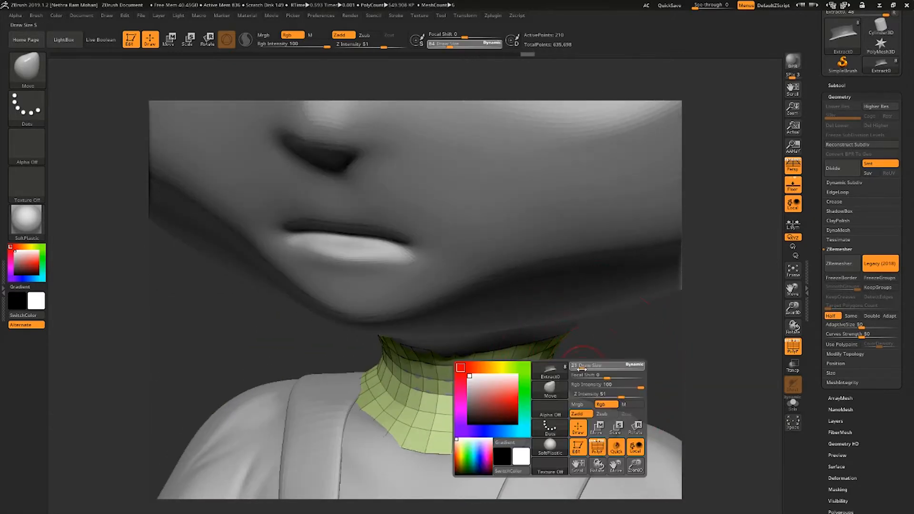
pyautogui.moveTo(601, 366); pyautogui.dragTo(564, 364)
# Thicken the collar with ZModeler's QMesh set to All Polygons, and smooth it with Dynamic Subdivision.
pyautogui.press('b')
pyautogui.press('z')
pyautogui.press('m')
pyautogui.press('space')
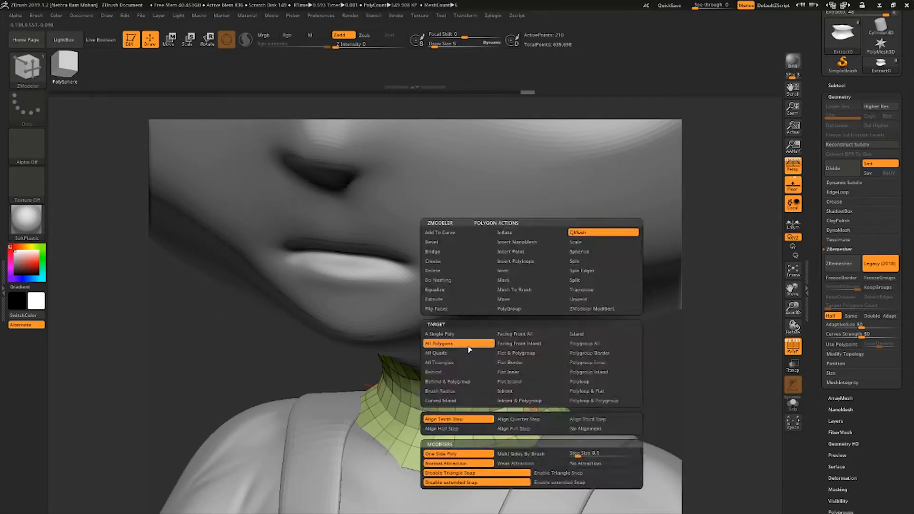
pyautogui.moveTo(525, 400); pyautogui.dragTo(507, 365, button='right')
pyautogui.keyDown('ctrl'); pyautogui.moveTo(508, 365); pyautogui.dragTo(536, 326, button='right'); pyautogui.keyUp('ctrl')
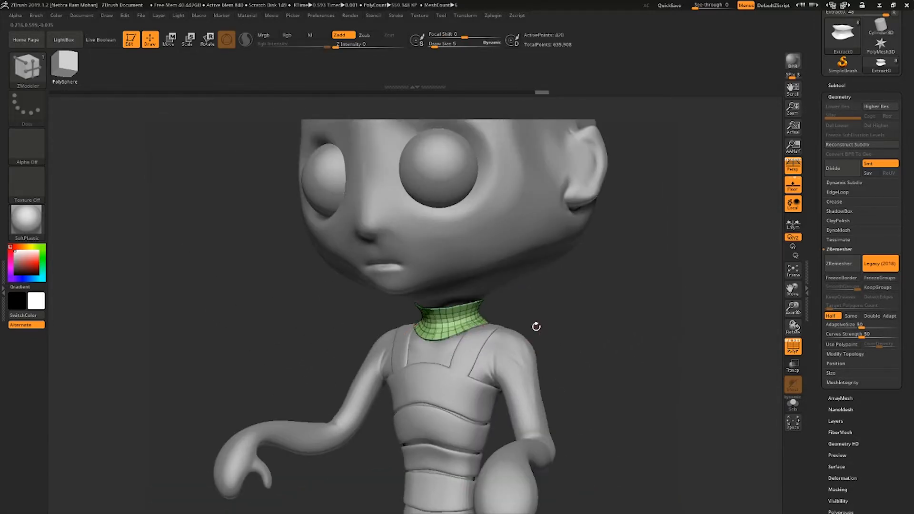
pyautogui.press('d')
# Make the head the active subtool and turn off the polyframe display.
pyautogui.click(480, 188)
pyautogui.moveTo(588, 309); pyautogui.dragTo(514, 279, button='right')
pyautogui.hotkey('shift', 'f')
pyautogui.moveTo(515, 278); pyautogui.dragTo(504, 296, button='right')
pyautogui.keyDown('ctrl'); pyautogui.moveTo(425, 281); pyautogui.dragTo(419, 267, button='right'); pyautogui.keyUp('ctrl')
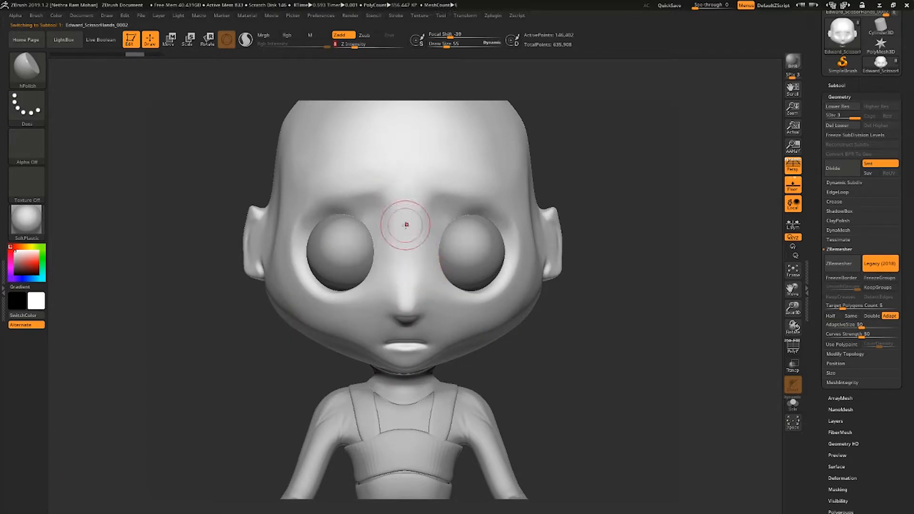
# Flatten and smooth the temple and cheek areas of the head with the hPolish brush.
pyautogui.moveTo(406, 224); pyautogui.dragTo(545, 313, button='right')
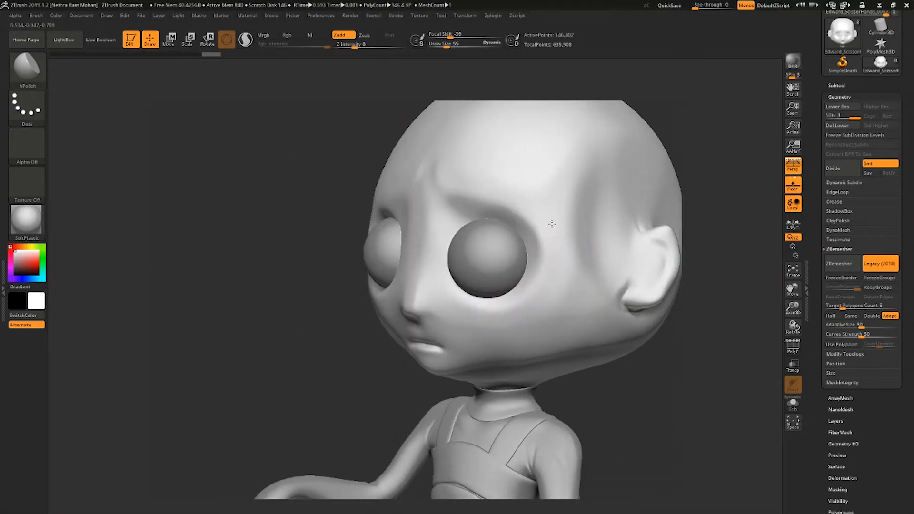
pyautogui.moveTo(599, 214); pyautogui.dragTo(595, 239)
pyautogui.moveTo(595, 238); pyautogui.dragTo(562, 233, button='right')
pyautogui.moveTo(562, 233); pyautogui.dragTo(552, 262)
pyautogui.moveTo(553, 262); pyautogui.dragTo(590, 264, button='right')
pyautogui.keyDown('ctrl'); pyautogui.moveTo(591, 264); pyautogui.dragTo(491, 252, button='right'); pyautogui.keyUp('ctrl')
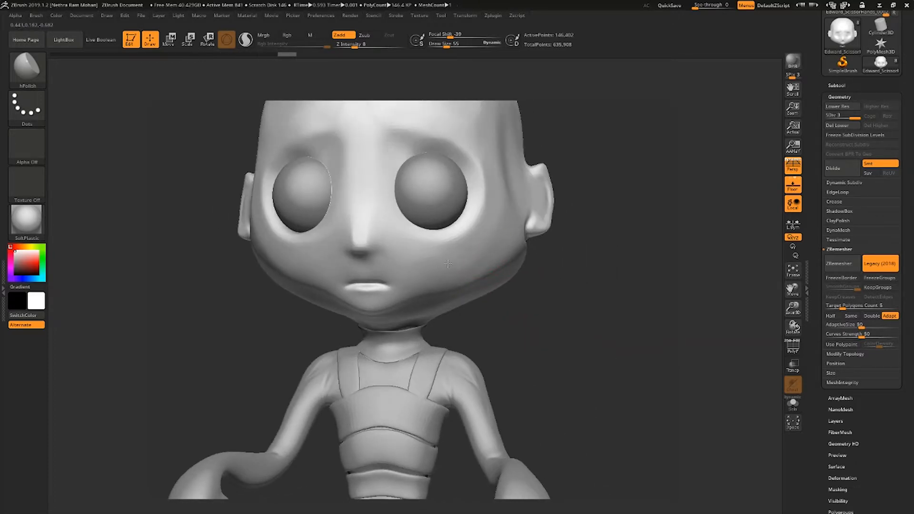
pyautogui.moveTo(448, 263); pyautogui.dragTo(452, 267)
pyautogui.moveTo(452, 267)
pyautogui.mouseDown(button='right')
pyautogui.moveTo(494, 273)
pyautogui.moveTo(469, 272)
pyautogui.mouseUp(button='right')
# Make the torso plates subtool Extract4 active and open the mesh picker for appending a primitive.
pyautogui.moveTo(469, 273)
pyautogui.keyDown('ctrl'); pyautogui.mouseDown(button='right')
pyautogui.moveTo(522, 280)
pyautogui.moveTo(512, 273)
pyautogui.moveTo(521, 272)
pyautogui.mouseUp(button='right'); pyautogui.keyUp('ctrl')
pyautogui.keyDown('ctrl'); pyautogui.moveTo(521, 271); pyautogui.dragTo(524, 276, button='right'); pyautogui.keyUp('ctrl')
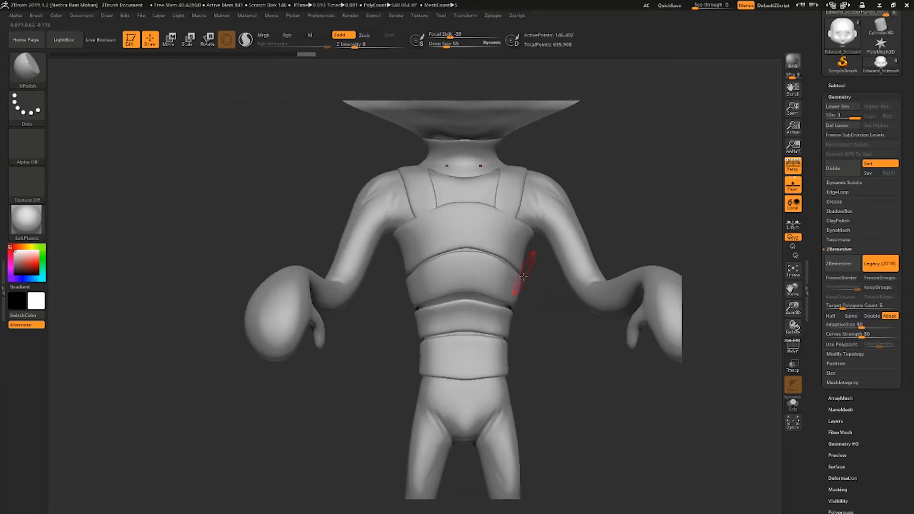
pyautogui.keyDown('alt'); pyautogui.moveTo(528, 366); pyautogui.dragTo(513, 369, button='right'); pyautogui.keyUp('alt')
pyautogui.click(837, 85)
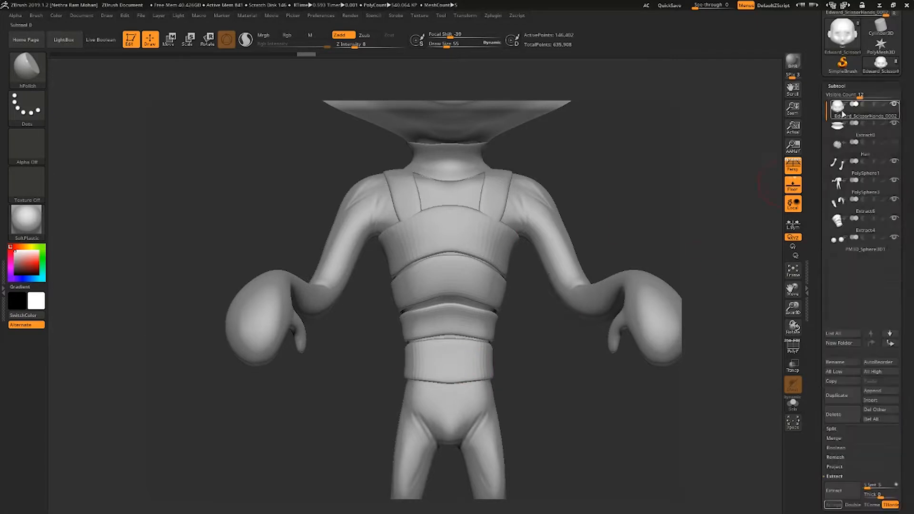
pyautogui.click(844, 232)
pyautogui.click(881, 392)
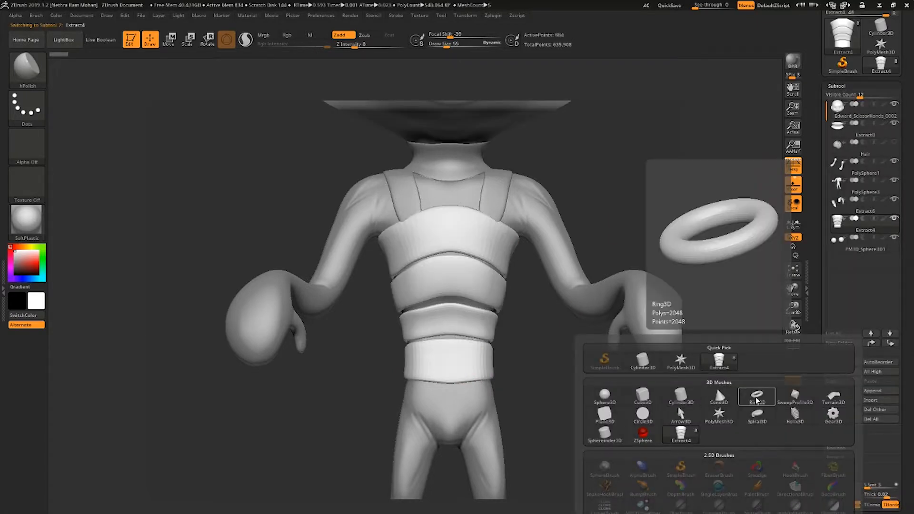
# Insert a Cylinder Pipe from the IMM Primitives brush onto the front of the lowest torso plate.
pyautogui.click(26, 67)
pyautogui.click(114, 189)
pyautogui.moveTo(128, 66); pyautogui.dragTo(239, 70)
pyautogui.click(278, 59)
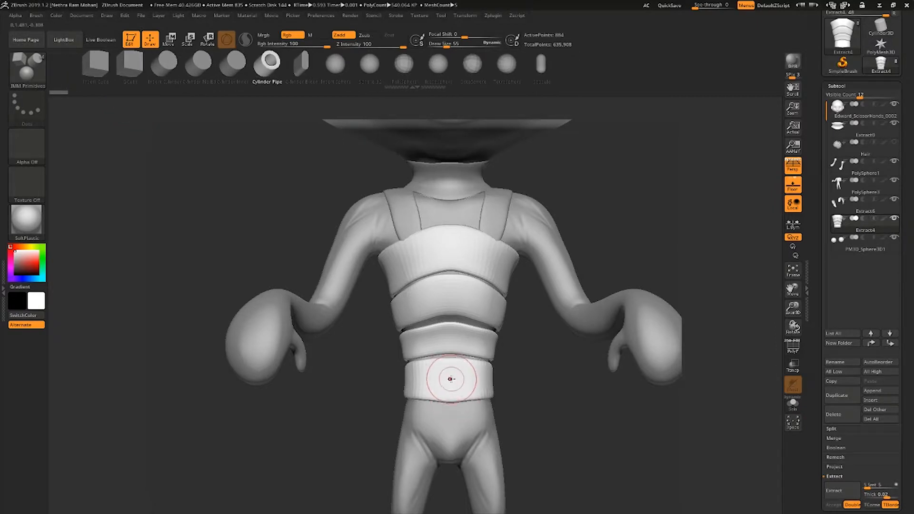
pyautogui.moveTo(453, 405); pyautogui.dragTo(454, 410)
pyautogui.moveTo(453, 409); pyautogui.dragTo(481, 373, button='right')
# Split the inserted pipe into its own subtool and position it as a thin ring against the waist plate.
pyautogui.press('w')
pyautogui.moveTo(410, 389); pyautogui.dragTo(477, 354, button='right')
pyautogui.moveTo(444, 377); pyautogui.dragTo(441, 380)
pyautogui.moveTo(442, 378); pyautogui.dragTo(487, 365, button='right')
pyautogui.moveTo(483, 362); pyautogui.dragTo(482, 362)
pyautogui.moveTo(481, 363); pyautogui.dragTo(415, 353, button='right')
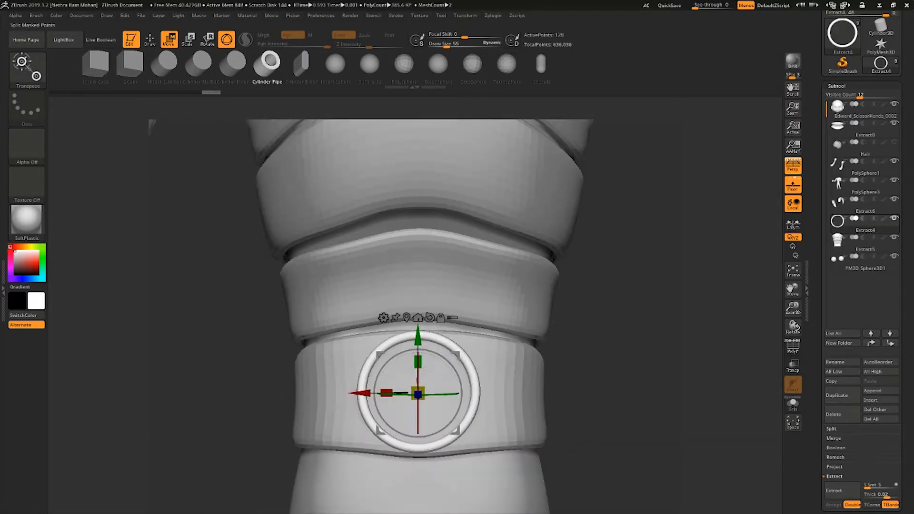
pyautogui.moveTo(424, 353); pyautogui.dragTo(468, 379, button='right')
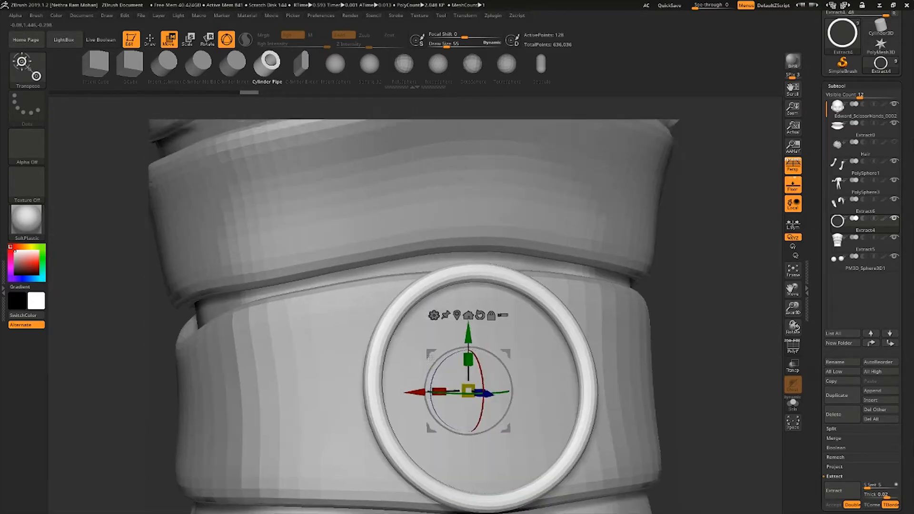
# Duplicate the ring, shrink it, and place it on the character's right side of the plate above the waist.
pyautogui.keyDown('ctrl'); pyautogui.moveTo(466, 362); pyautogui.dragTo(509, 337, button='right'); pyautogui.keyUp('ctrl')
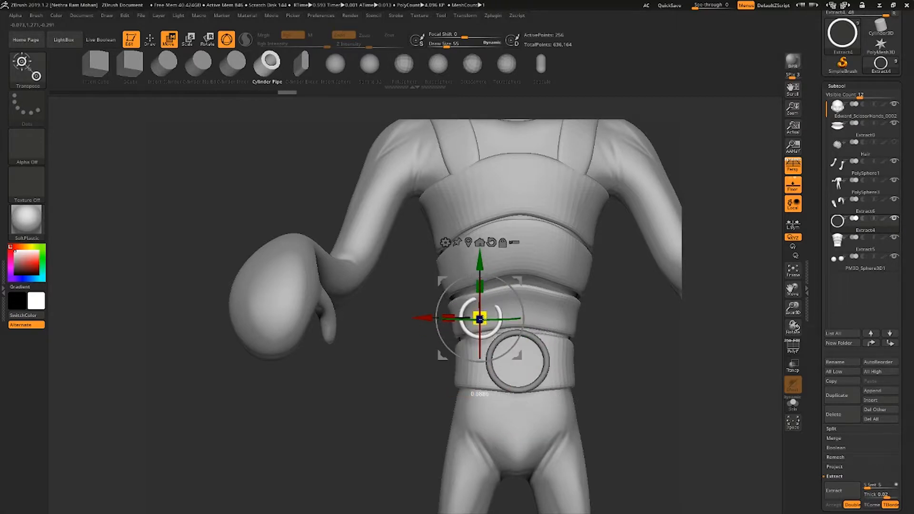
pyautogui.moveTo(482, 319); pyautogui.dragTo(549, 324, button='right')
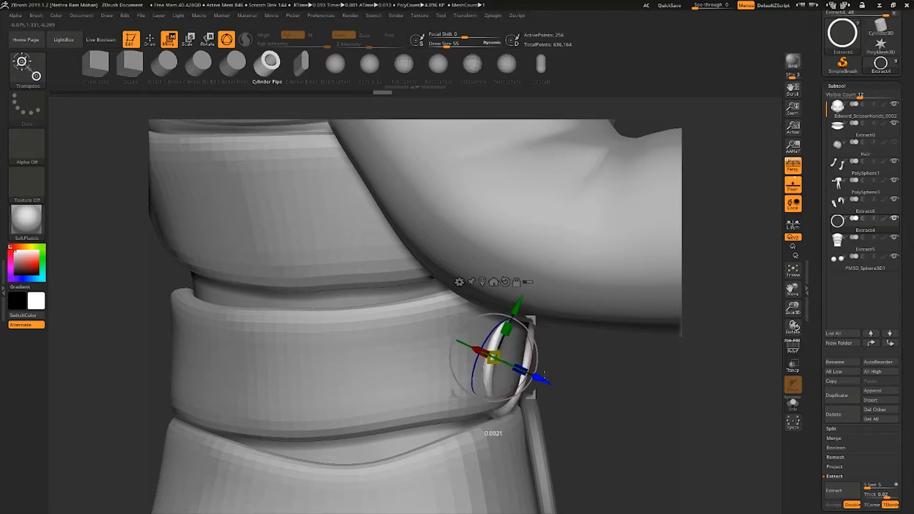
pyautogui.moveTo(544, 376); pyautogui.dragTo(538, 372)
pyautogui.moveTo(538, 373)
pyautogui.mouseDown(button='right')
pyautogui.moveTo(502, 307)
pyautogui.moveTo(479, 382)
pyautogui.moveTo(465, 373)
pyautogui.moveTo(479, 291)
pyautogui.moveTo(447, 372)
pyautogui.moveTo(482, 363)
pyautogui.moveTo(529, 324)
pyautogui.mouseUp(button='right')
# Hide the floor grid and adjust the second ring so it sits against the curved plate.
pyautogui.click(793, 185)
pyautogui.moveTo(666, 260)
pyautogui.mouseDown(button='right')
pyautogui.moveTo(432, 350)
pyautogui.moveTo(484, 394)
pyautogui.moveTo(499, 368)
pyautogui.mouseUp(button='right')
pyautogui.moveTo(451, 325); pyautogui.dragTo(538, 286, button='right')
pyautogui.moveTo(526, 312); pyautogui.dragTo(526, 314)
pyautogui.moveTo(526, 314)
pyautogui.mouseDown(button='right')
pyautogui.moveTo(419, 305)
pyautogui.moveTo(512, 306)
pyautogui.moveTo(433, 242)
pyautogui.mouseUp(button='right')
# Duplicate a third ring onto the next plate up and rotate it toward the plate's surface.
pyautogui.keyDown('alt'); pyautogui.moveTo(562, 247); pyautogui.dragTo(599, 285); pyautogui.keyUp('alt')
pyautogui.moveTo(411, 305); pyautogui.dragTo(429, 310)
pyautogui.moveTo(532, 246); pyautogui.dragTo(539, 271)
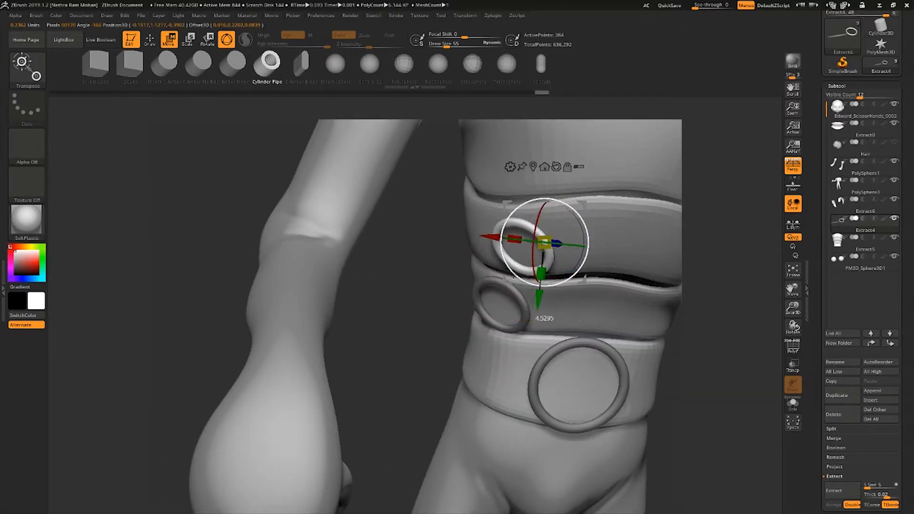
pyautogui.moveTo(419, 266); pyautogui.dragTo(457, 286)
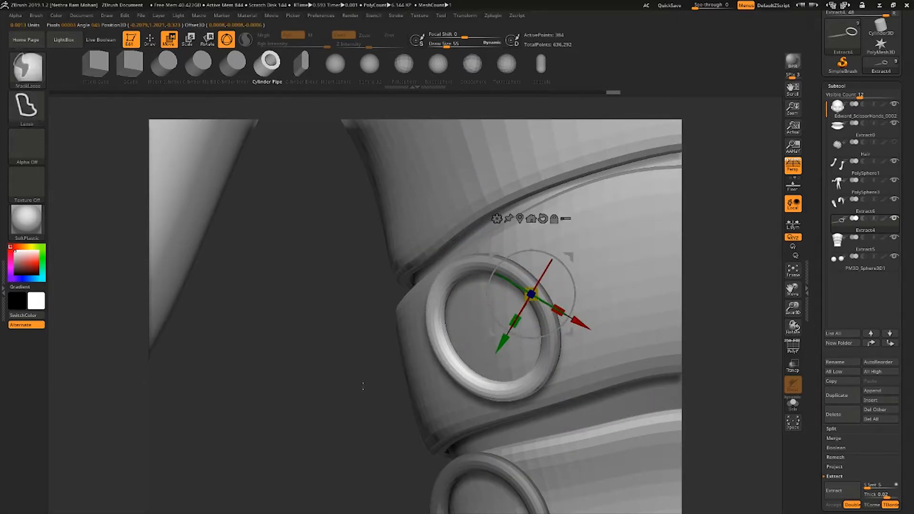
# Clear the mask and realign the third ring with the transform gizmo on the character's right side.
pyautogui.keyDown('ctrl'); pyautogui.moveTo(363, 386); pyautogui.dragTo(369, 393); pyautogui.keyUp('ctrl')
pyautogui.keyDown('ctrl'); pyautogui.moveTo(519, 336); pyautogui.dragTo(492, 307, button='right'); pyautogui.keyUp('ctrl')
pyautogui.keyDown('ctrl'); pyautogui.click(495, 340); pyautogui.keyUp('ctrl')
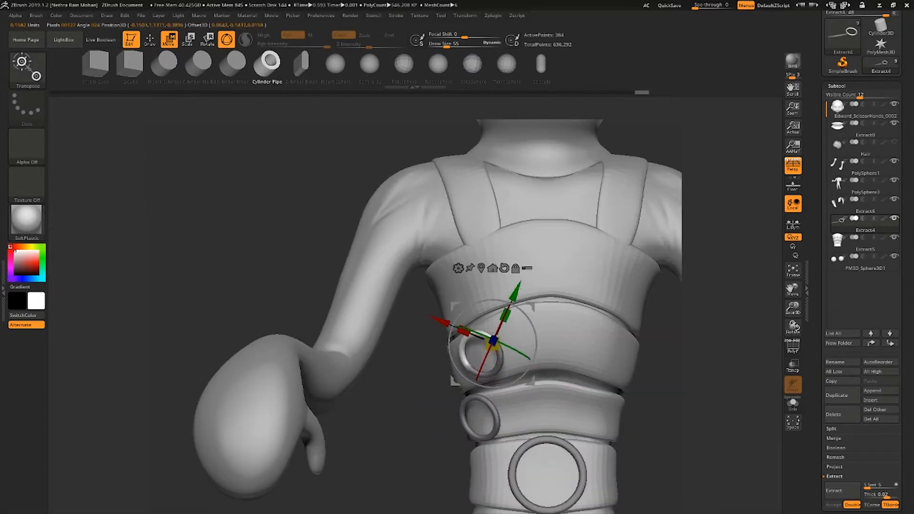
pyautogui.moveTo(419, 353); pyautogui.dragTo(238, 355)
pyautogui.moveTo(507, 399); pyautogui.dragTo(511, 393)
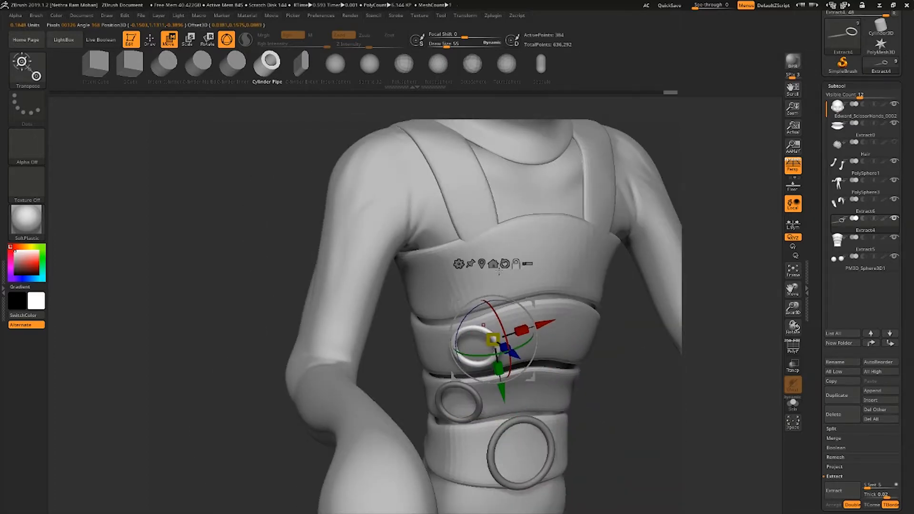
# Reorient the gizmo and tilt the third ring flush with the curve of its plate.
pyautogui.keyDown('alt'); pyautogui.click(504, 264); pyautogui.keyUp('alt')
pyautogui.keyDown('ctrl'); pyautogui.moveTo(474, 329); pyautogui.dragTo(496, 362, button='right'); pyautogui.keyUp('ctrl')
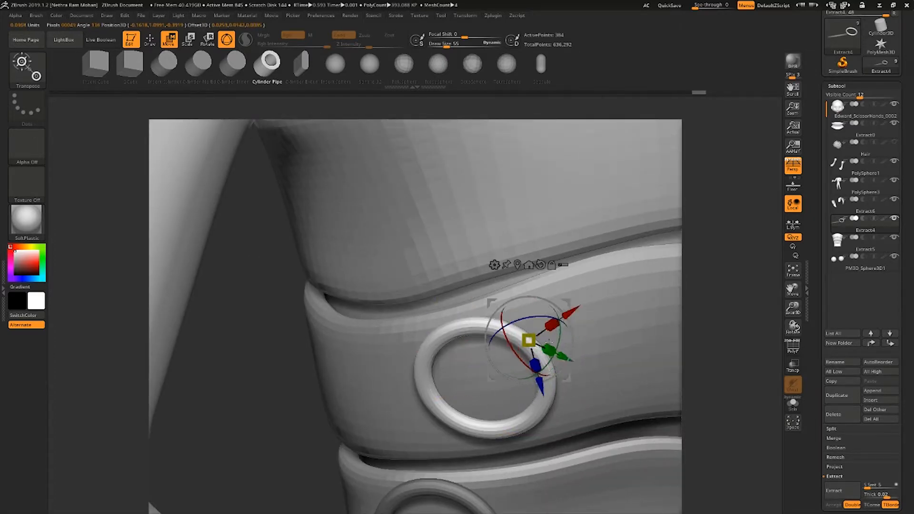
pyautogui.moveTo(555, 387); pyautogui.dragTo(485, 347, button='right')
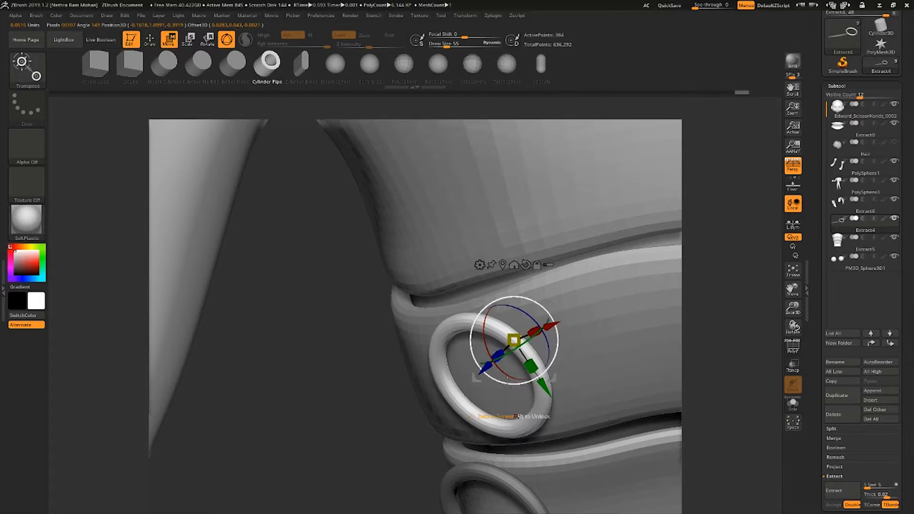
pyautogui.moveTo(508, 380); pyautogui.dragTo(529, 276, button='right')
pyautogui.keyDown('ctrl'); pyautogui.moveTo(539, 357); pyautogui.dragTo(549, 333, button='right'); pyautogui.keyUp('ctrl')
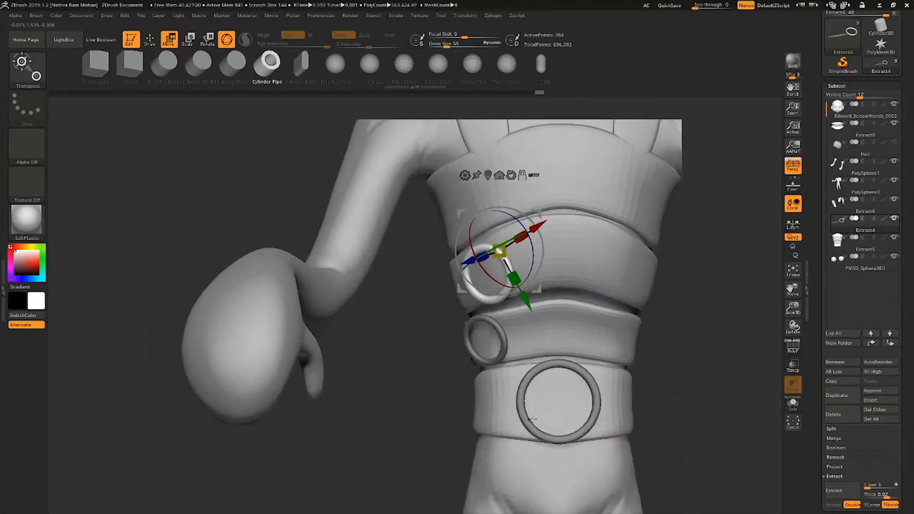
# Place a fourth ring on the upper chest plate and tilt it flush with the plate's curve.
pyautogui.keyDown('alt'); pyautogui.moveTo(546, 219); pyautogui.dragTo(542, 312, button='right'); pyautogui.keyUp('alt')
pyautogui.moveTo(474, 264); pyautogui.dragTo(445, 284, button='right')
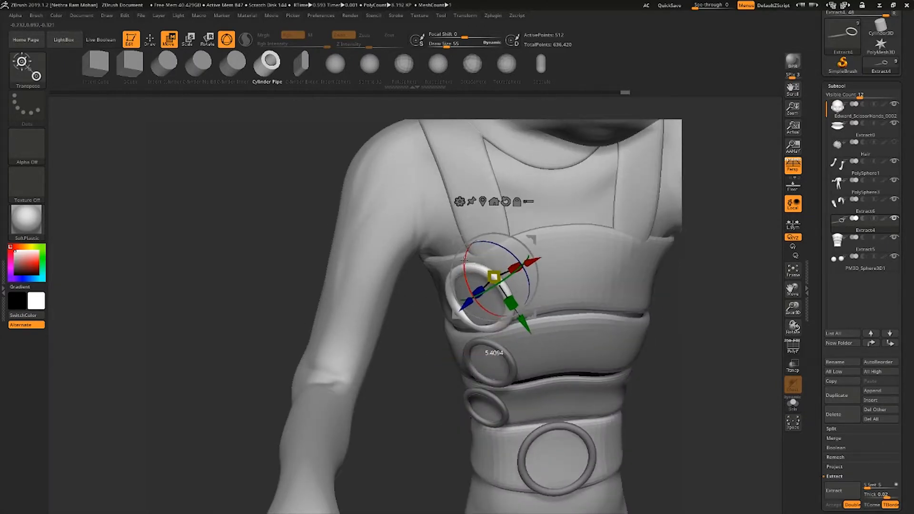
pyautogui.moveTo(521, 324); pyautogui.dragTo(524, 271, button='right')
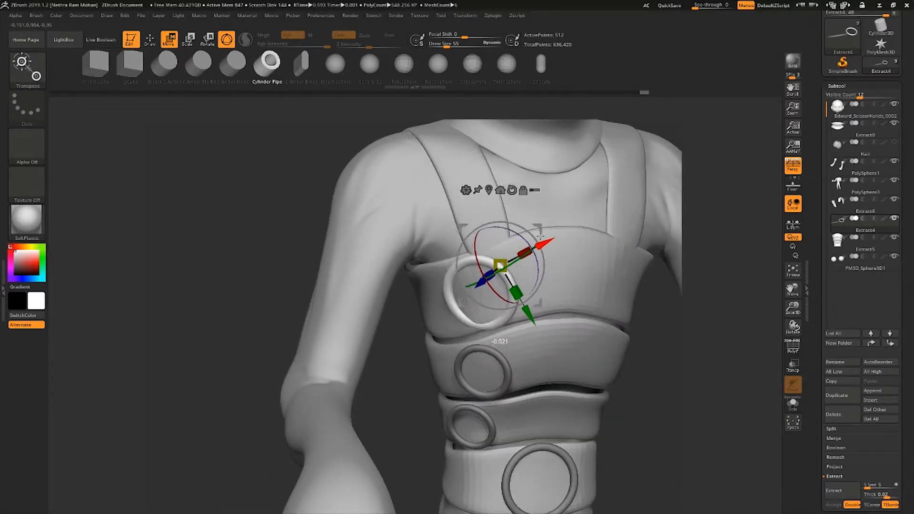
pyautogui.moveTo(611, 266); pyautogui.dragTo(561, 262, button='right')
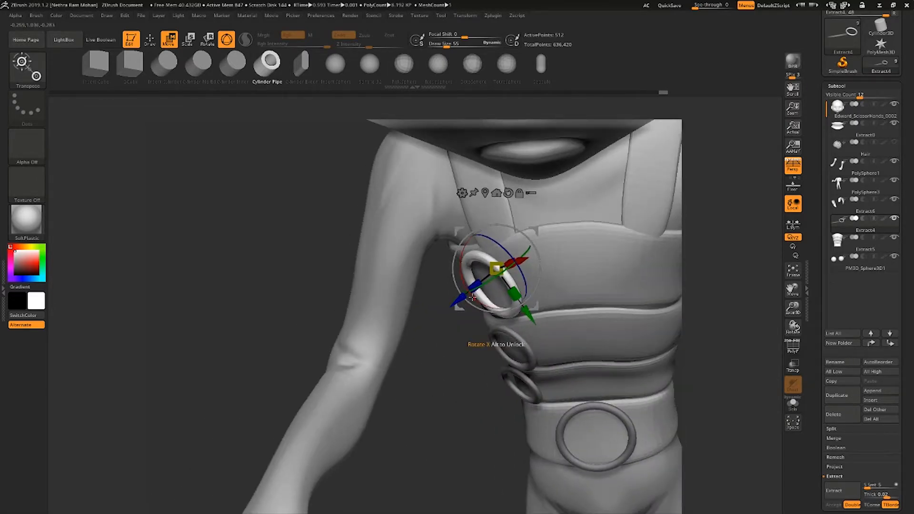
pyautogui.moveTo(473, 298); pyautogui.dragTo(574, 219, button='right')
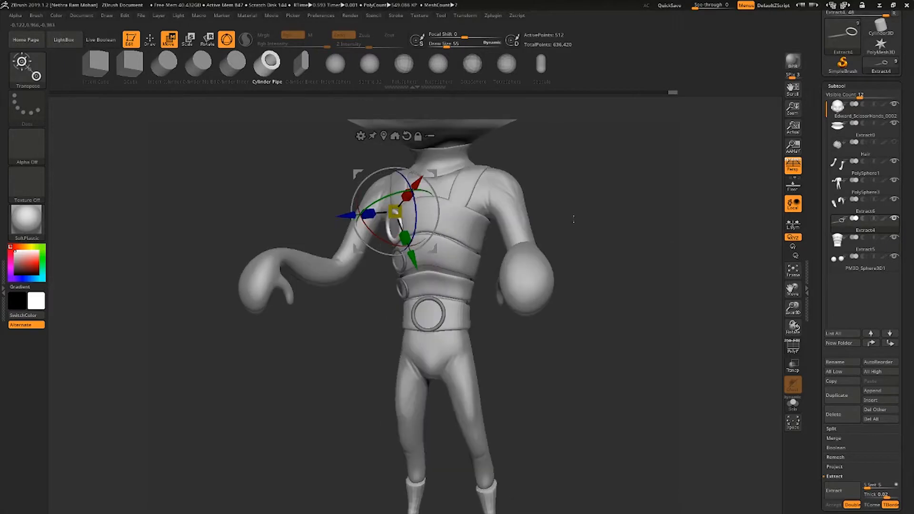
pyautogui.press('q')
pyautogui.moveTo(447, 205)
pyautogui.mouseDown(button='right')
pyautogui.moveTo(522, 207)
pyautogui.moveTo(498, 167)
pyautogui.mouseUp(button='right')
pyautogui.keyDown('alt'); pyautogui.moveTo(498, 167); pyautogui.dragTo(541, 216, button='right'); pyautogui.keyUp('alt')
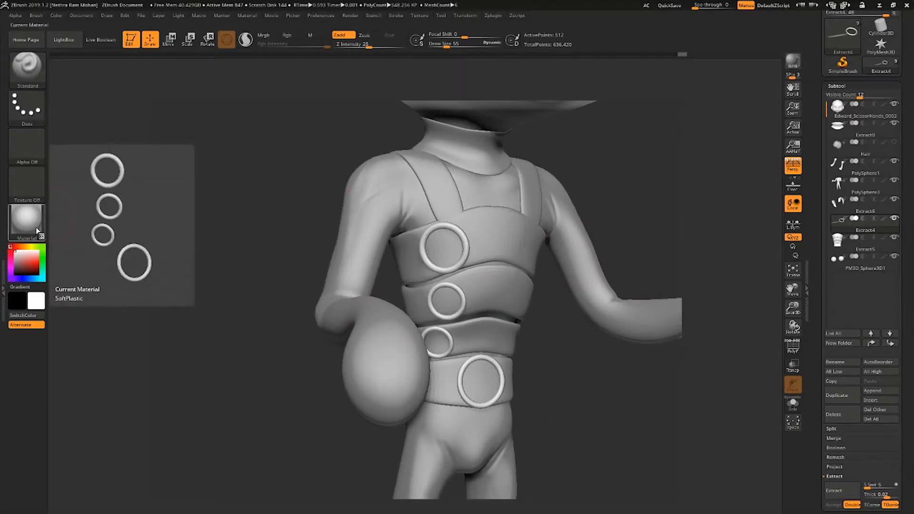
# Fill the ring buckles with the Chrome BlueTint material.
pyautogui.click(27, 221)
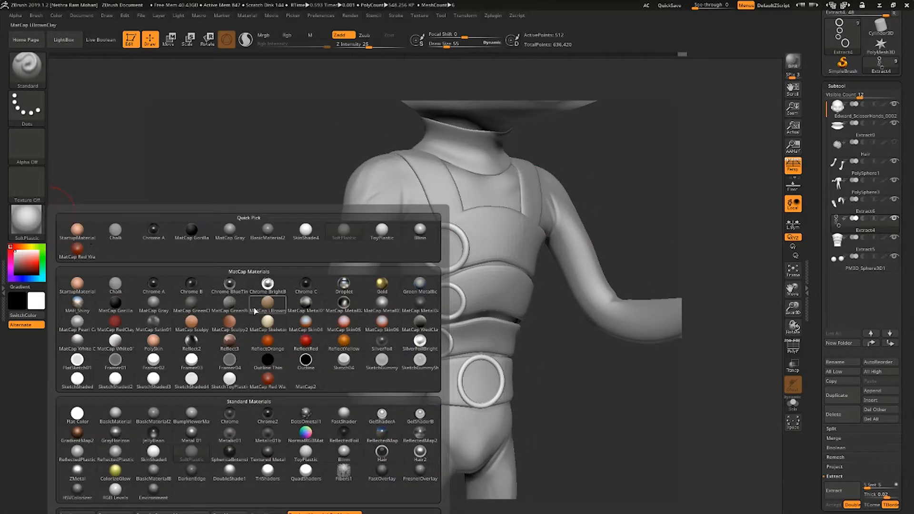
pyautogui.click(230, 286)
pyautogui.click(56, 15)
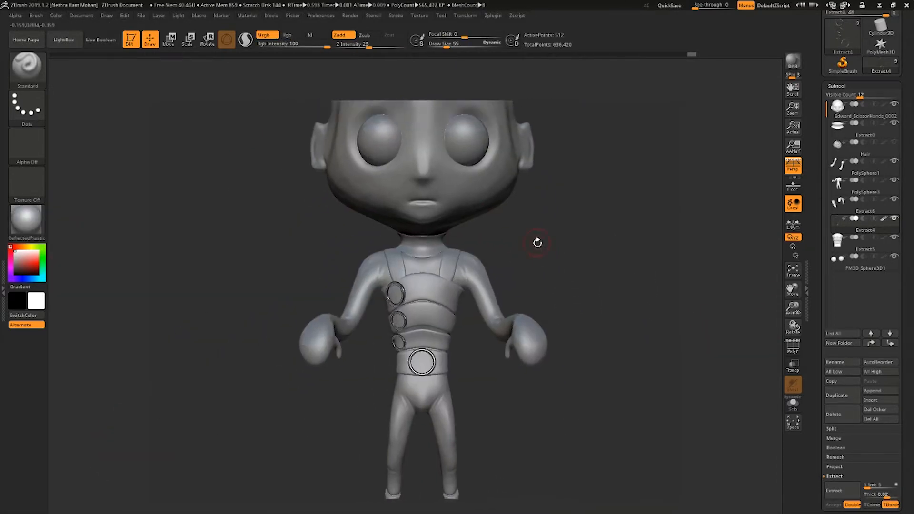
# Switch the costume to the MatCap Gorilla material and render a preview of the character with its hair.
pyautogui.moveTo(536, 241); pyautogui.dragTo(481, 274)
pyautogui.click(27, 220)
pyautogui.click(115, 318)
pyautogui.click(793, 62)
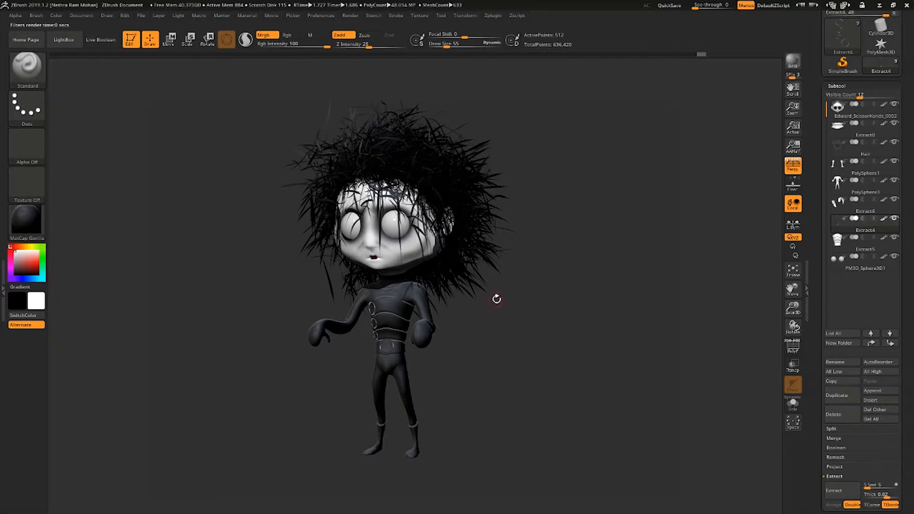
pyautogui.moveTo(497, 299)
pyautogui.mouseDown()
pyautogui.moveTo(551, 270)
pyautogui.moveTo(504, 300)
pyautogui.moveTo(475, 228)
pyautogui.moveTo(497, 281)
pyautogui.mouseUp()
# Hide the hair and darken the head's scalp with soft black paint strokes at RGB intensity 16.
pyautogui.click(895, 142)
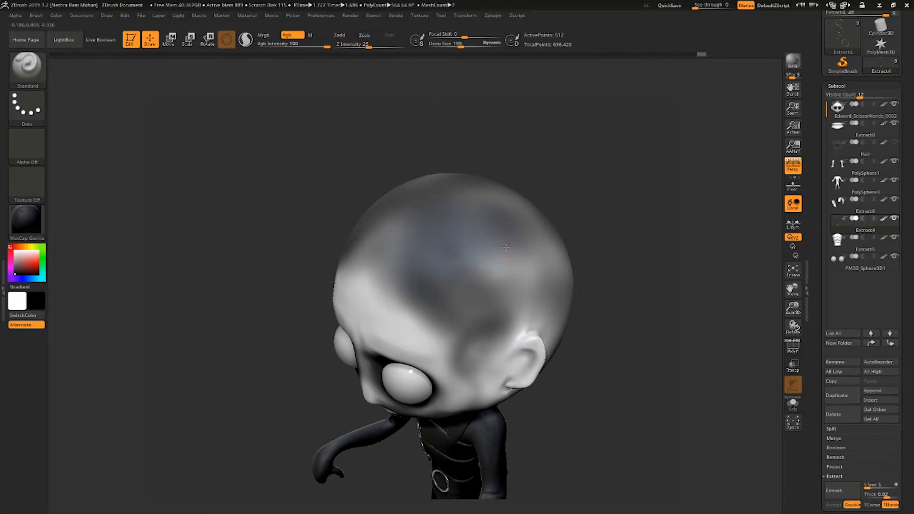
pyautogui.keyDown('alt'); pyautogui.click(494, 260); pyautogui.keyUp('alt')
pyautogui.moveTo(495, 257); pyautogui.dragTo(451, 226)
pyautogui.hotkey('ctrl', 'z')
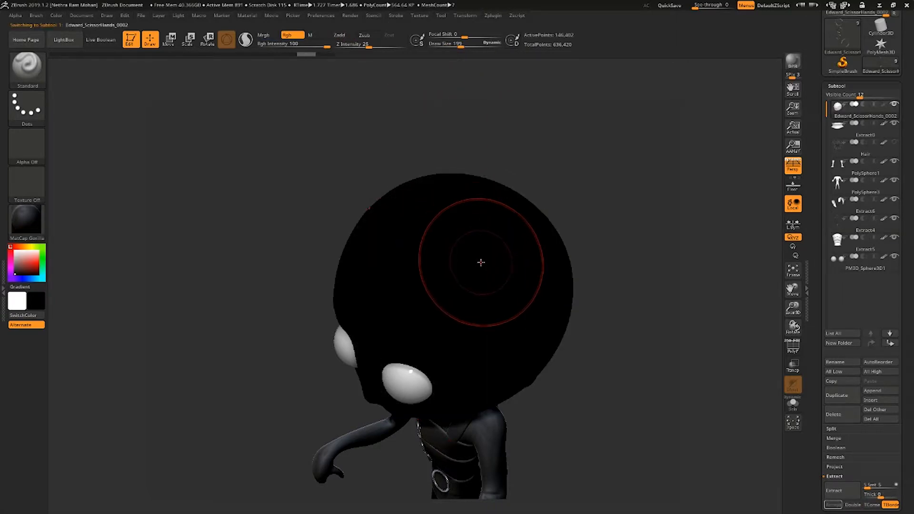
pyautogui.moveTo(469, 258); pyautogui.dragTo(463, 267)
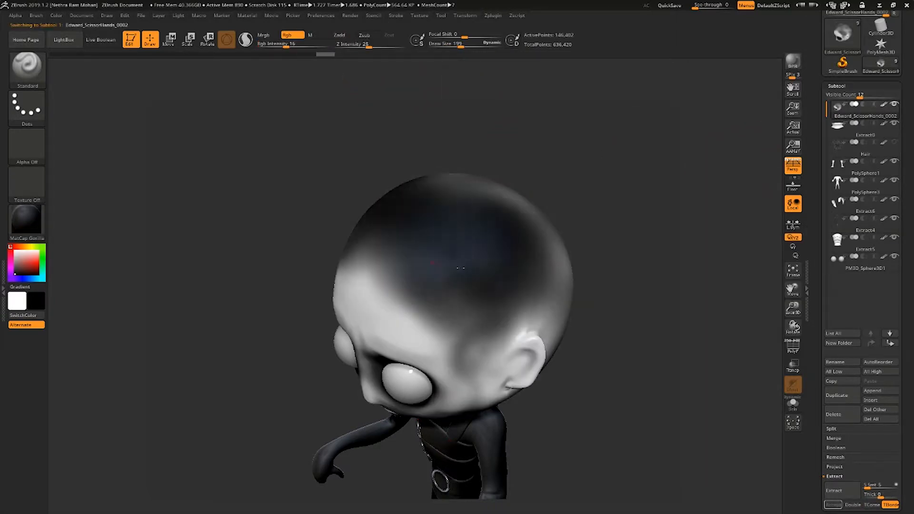
pyautogui.moveTo(600, 229)
pyautogui.mouseDown()
pyautogui.moveTo(557, 214)
pyautogui.moveTo(596, 247)
pyautogui.mouseUp()
pyautogui.moveTo(590, 191)
pyautogui.mouseDown()
pyautogui.moveTo(543, 193)
pyautogui.moveTo(543, 246)
pyautogui.mouseUp()
pyautogui.moveTo(495, 276)
pyautogui.mouseDown()
pyautogui.moveTo(482, 287)
pyautogui.moveTo(447, 283)
pyautogui.moveTo(453, 329)
pyautogui.mouseUp()
pyautogui.moveTo(469, 224); pyautogui.dragTo(529, 257)
pyautogui.moveTo(441, 229); pyautogui.dragTo(440, 243)
pyautogui.moveTo(562, 224); pyautogui.dragTo(567, 174)
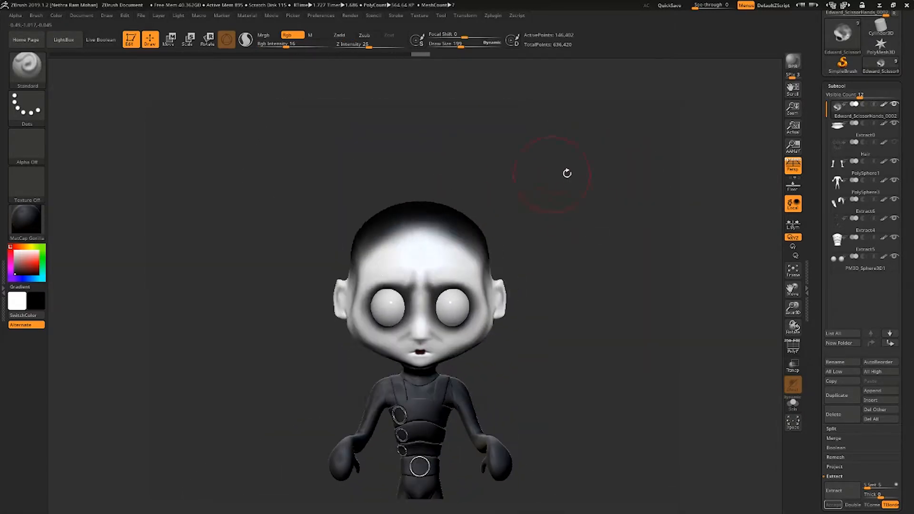
# Show the hair again, and select the body and switch its display to the ReflectedPlastic material.
pyautogui.click(895, 142)
pyautogui.moveTo(662, 214)
pyautogui.mouseDown()
pyautogui.moveTo(634, 267)
pyautogui.moveTo(538, 243)
pyautogui.moveTo(552, 259)
pyautogui.mouseUp()
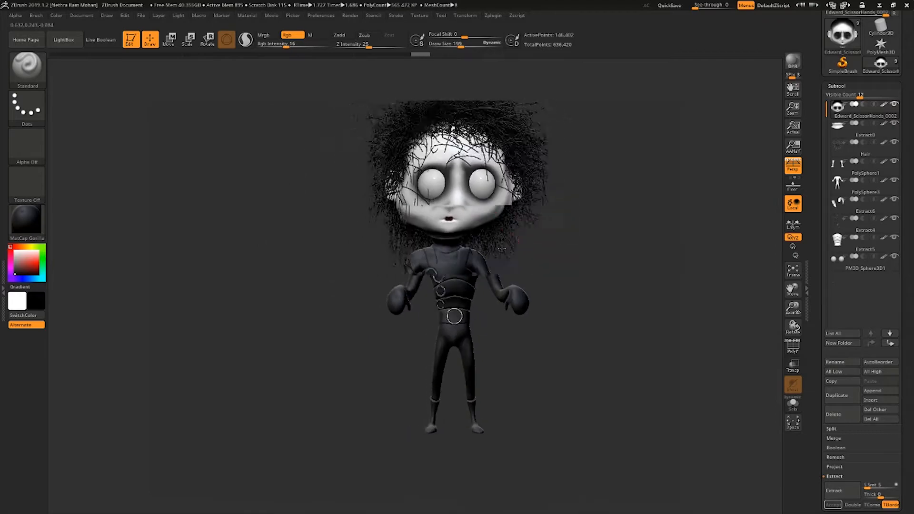
pyautogui.keyDown('alt'); pyautogui.moveTo(552, 210); pyautogui.dragTo(523, 289); pyautogui.keyUp('alt')
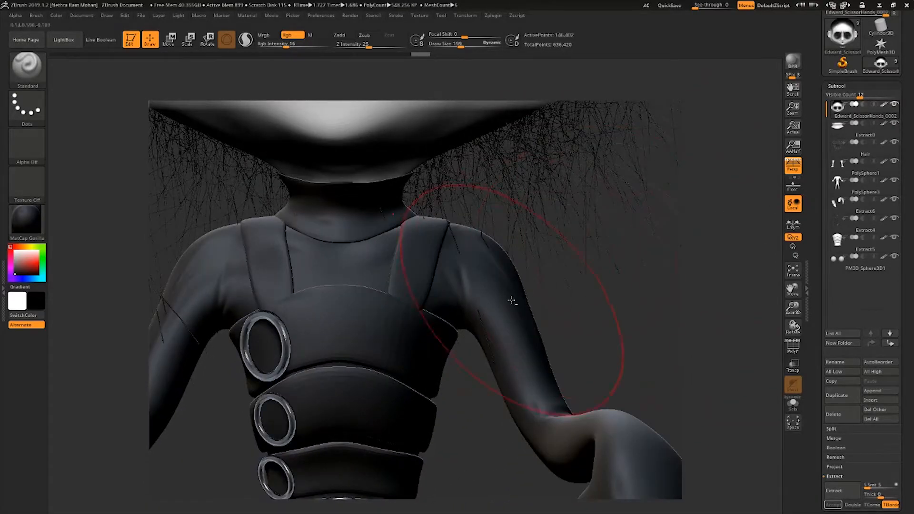
pyautogui.keyDown('alt'); pyautogui.click(511, 301); pyautogui.keyUp('alt')
pyautogui.click(44, 231)
pyautogui.click(146, 453)
pyautogui.click(39, 226)
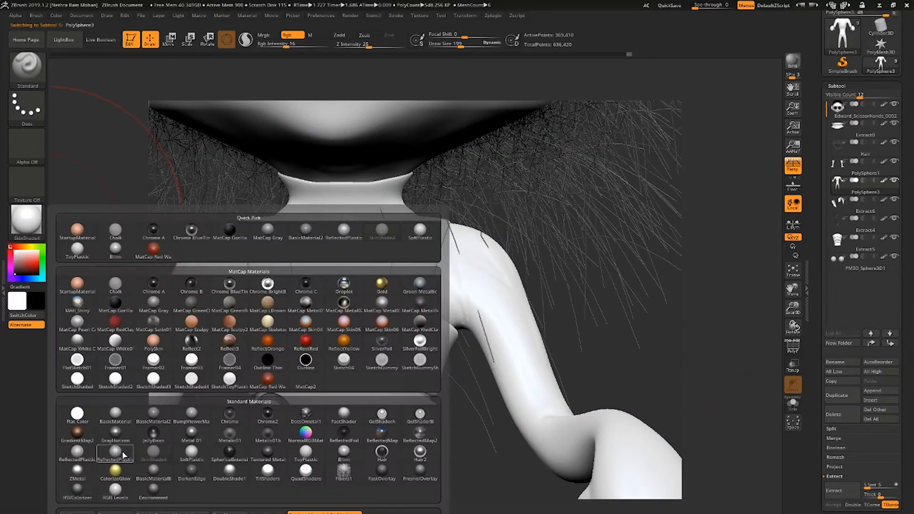
pyautogui.click(123, 454)
# Mask the shoulder areas on the body, extract them as a separate piece, and clear the mask.
pyautogui.press('v')
pyautogui.press('space')
pyautogui.moveTo(523, 311); pyautogui.dragTo(506, 310)
pyautogui.keyDown('ctrl'); pyautogui.click(30, 66); pyautogui.keyUp('ctrl')
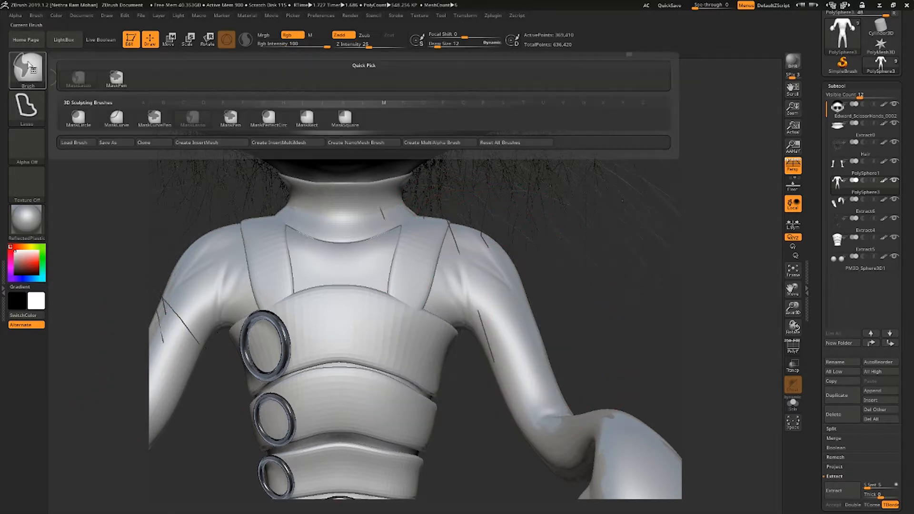
pyautogui.click(162, 120)
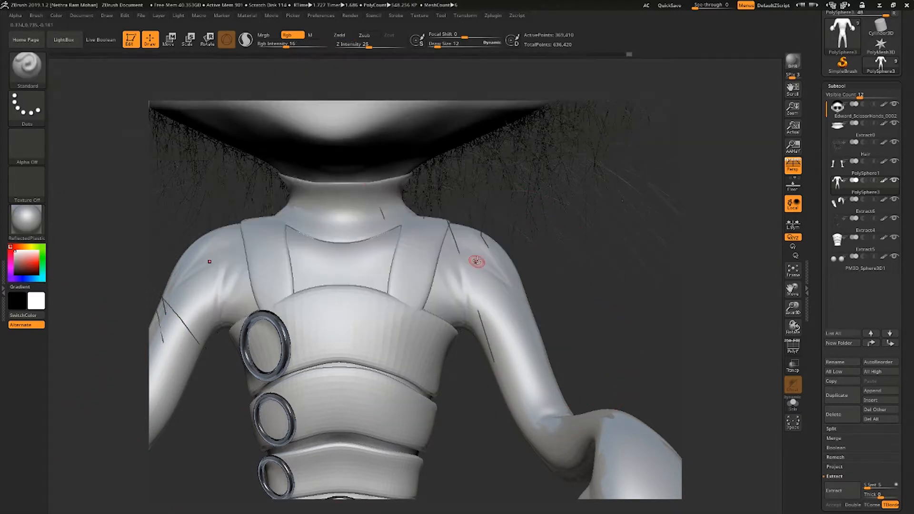
pyautogui.moveTo(489, 212); pyautogui.dragTo(496, 242)
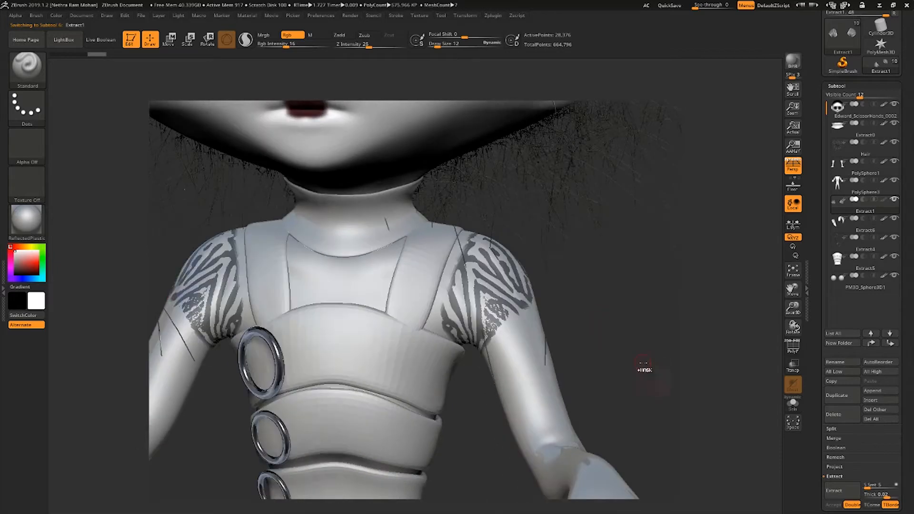
pyautogui.keyDown('ctrl'); pyautogui.moveTo(646, 371); pyautogui.dragTo(641, 377); pyautogui.keyUp('ctrl')
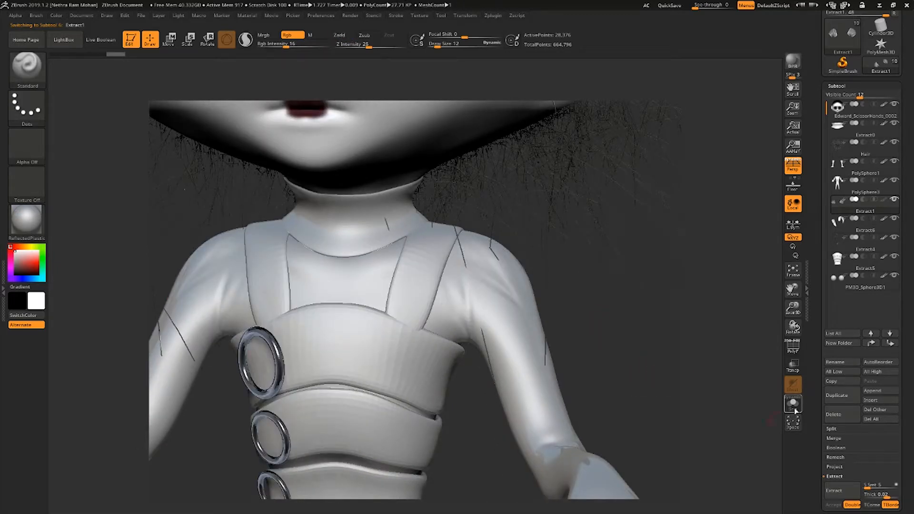
# Save the project and ZRemesh the isolated shoulder pieces repeatedly with Legacy (2018) and Half enabled.
pyautogui.click(794, 410)
pyautogui.moveTo(633, 286)
pyautogui.mouseDown()
pyautogui.moveTo(553, 281)
pyautogui.moveTo(629, 285)
pyautogui.mouseUp()
pyautogui.moveTo(812, 415); pyautogui.dragTo(821, 505)
pyautogui.click(841, 447)
pyautogui.click(671, 5)
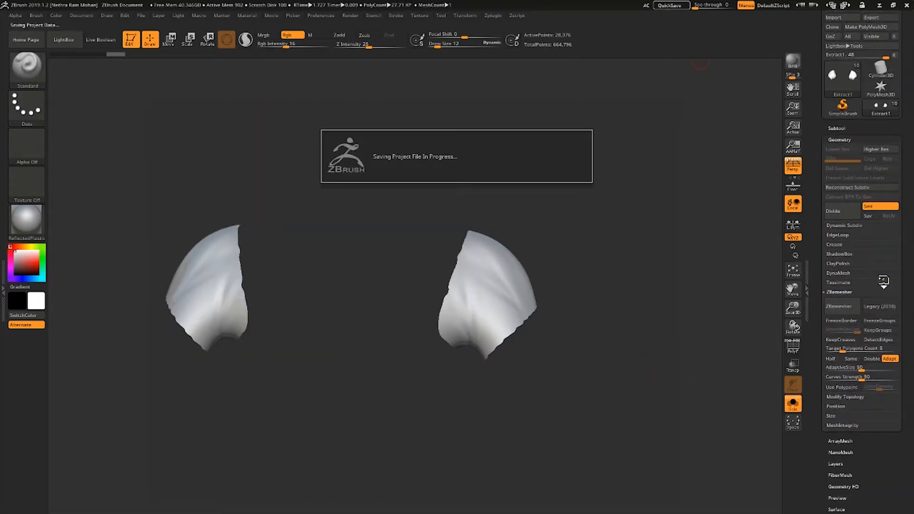
pyautogui.click(880, 306)
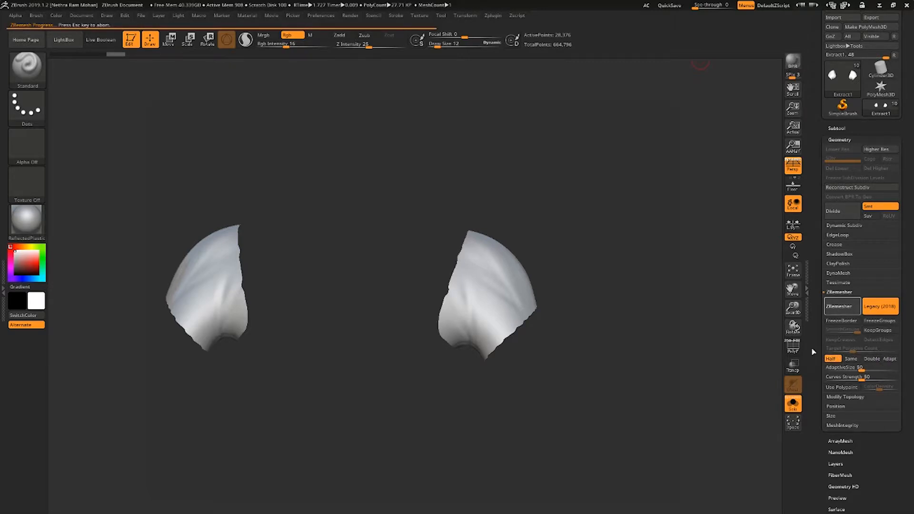
pyautogui.click(793, 348)
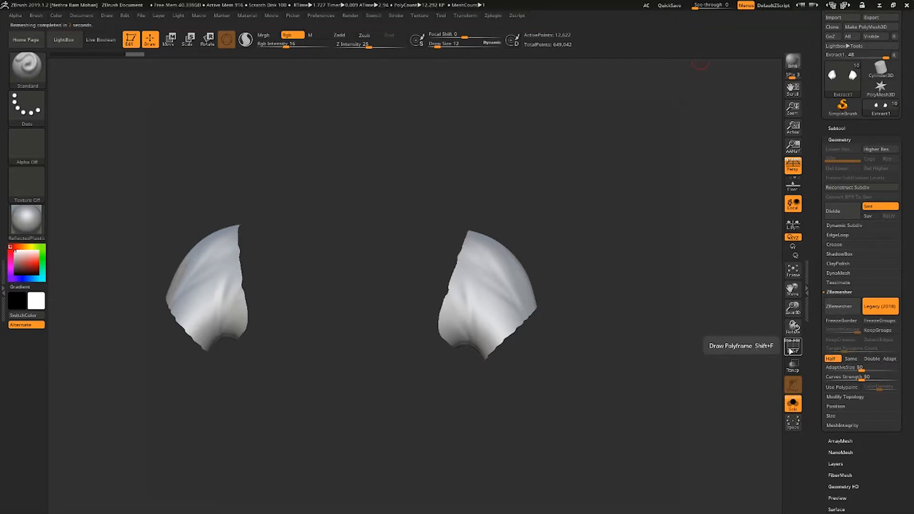
pyautogui.click(836, 313)
pyautogui.click(793, 403)
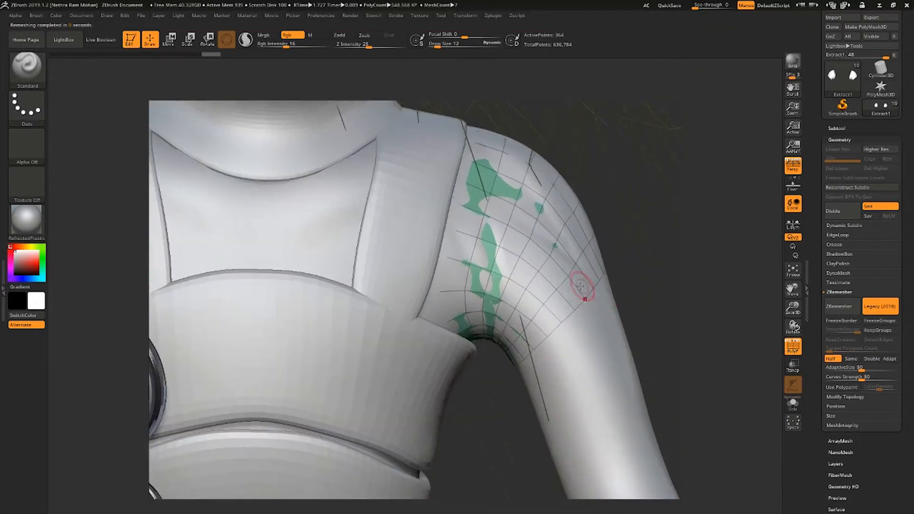
# Thicken the shoulder pads with the ZModeler brush and subdivide them three times.
pyautogui.press('b')
pyautogui.press('z')
pyautogui.press('m')
pyautogui.press('space')
pyautogui.moveTo(569, 313); pyautogui.dragTo(603, 278)
pyautogui.keyDown('ctrl'); pyautogui.moveTo(603, 278); pyautogui.dragTo(686, 214, button='right'); pyautogui.keyUp('ctrl')
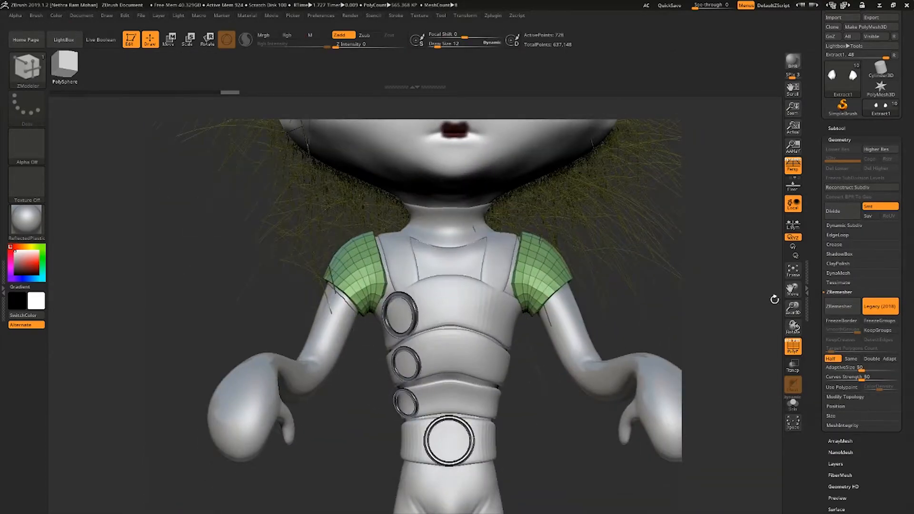
pyautogui.click(843, 218)
pyautogui.click(843, 218)
pyautogui.click(844, 218)
pyautogui.hotkey('shift', 'f')
# Mask a band around each upper arm just below the shoulder pads, extract the bands, and clear the mask.
pyautogui.moveTo(686, 167); pyautogui.dragTo(590, 205, button='right')
pyautogui.keyDown('ctrl'); pyautogui.moveTo(590, 205); pyautogui.dragTo(571, 191, button='right'); pyautogui.keyUp('ctrl')
pyautogui.moveTo(571, 190); pyautogui.dragTo(556, 286, button='right')
pyautogui.moveTo(555, 286); pyautogui.dragTo(587, 210, button='right')
pyautogui.keyDown('ctrl'); pyautogui.moveTo(587, 210); pyautogui.dragTo(519, 285, button='right'); pyautogui.keyUp('ctrl')
pyautogui.keyDown('ctrl'); pyautogui.moveTo(518, 286); pyautogui.dragTo(534, 316, button='right'); pyautogui.keyUp('ctrl')
pyautogui.keyDown('alt'); pyautogui.click(497, 329); pyautogui.keyUp('alt')
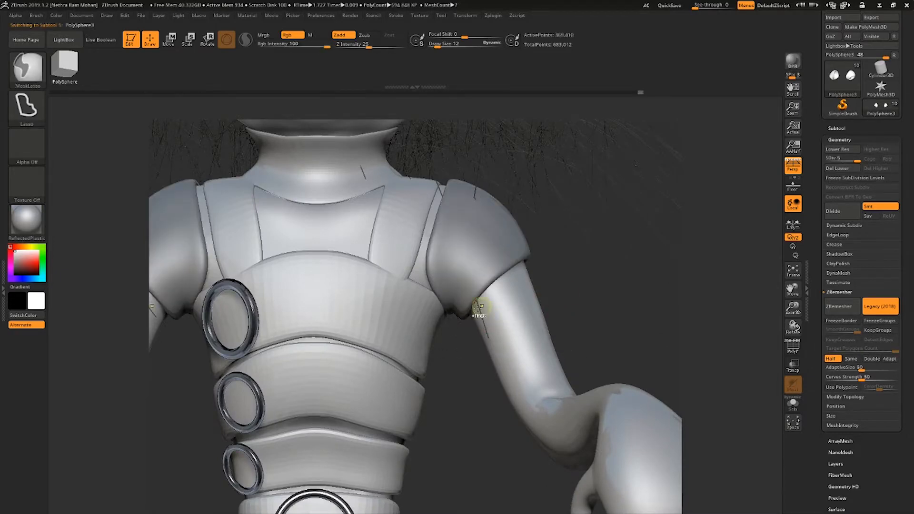
pyautogui.keyDown('ctrl'); pyautogui.moveTo(449, 343); pyautogui.dragTo(450, 307); pyautogui.keyUp('ctrl')
pyautogui.moveTo(676, 304)
pyautogui.mouseDown(button='right')
pyautogui.moveTo(571, 310)
pyautogui.moveTo(706, 331)
pyautogui.mouseUp(button='right')
pyautogui.click(836, 131)
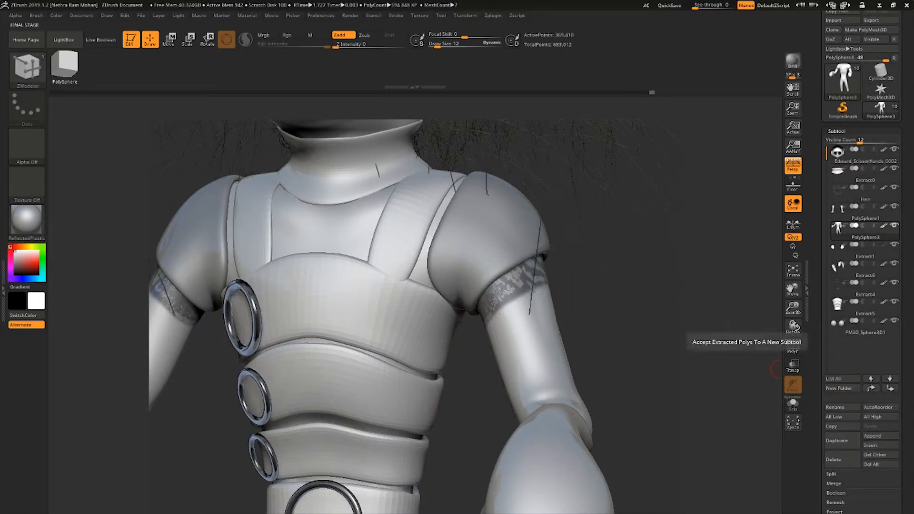
pyautogui.keyDown('alt'); pyautogui.click(517, 288); pyautogui.keyUp('alt')
pyautogui.keyDown('ctrl'); pyautogui.moveTo(651, 367); pyautogui.dragTo(656, 374); pyautogui.keyUp('ctrl')
# ZRemesh the isolated armbands repeatedly with Legacy (2018) and Half enabled, and render a preview of the character.
pyautogui.moveTo(816, 406); pyautogui.dragTo(816, 231)
pyautogui.click(839, 390)
pyautogui.moveTo(904, 381); pyautogui.dragTo(903, 265)
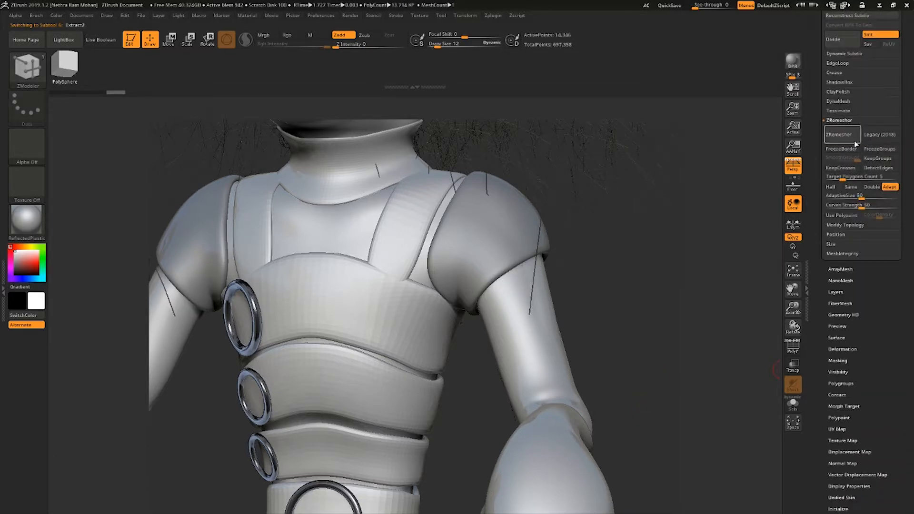
pyautogui.click(880, 134)
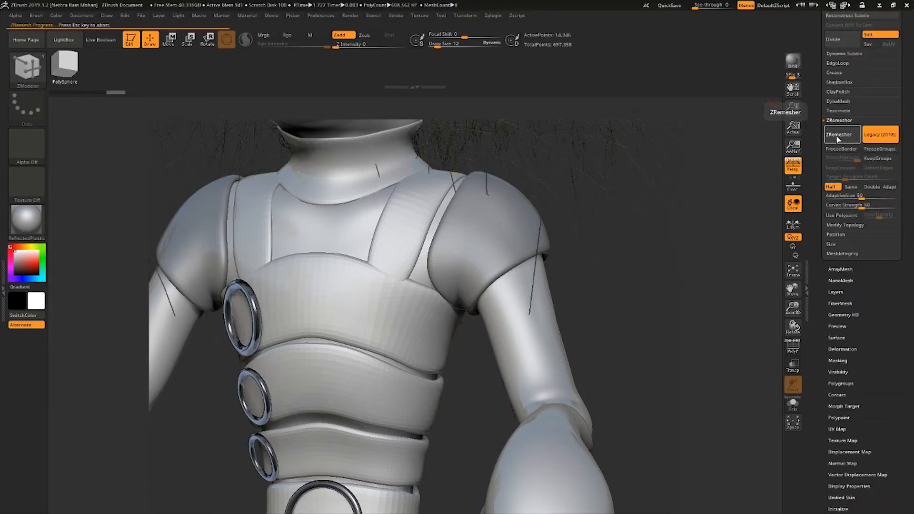
pyautogui.click(793, 404)
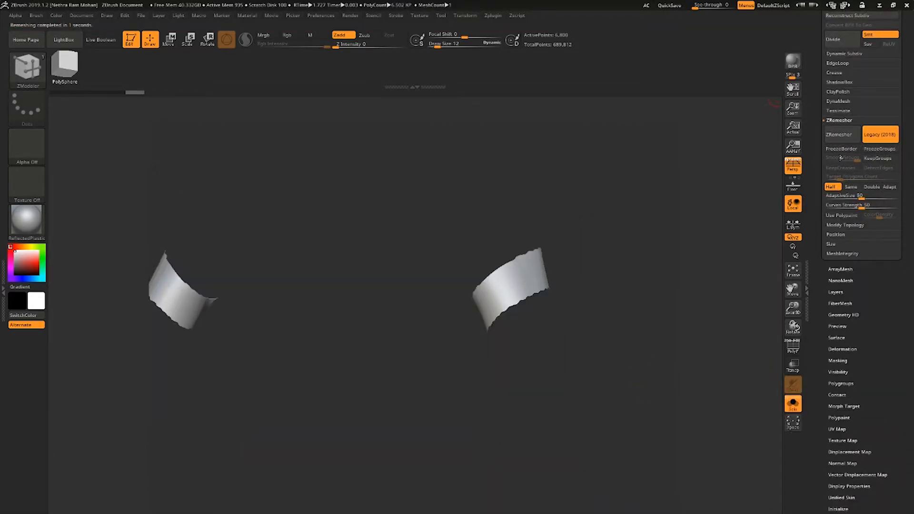
pyautogui.click(793, 349)
pyautogui.click(838, 136)
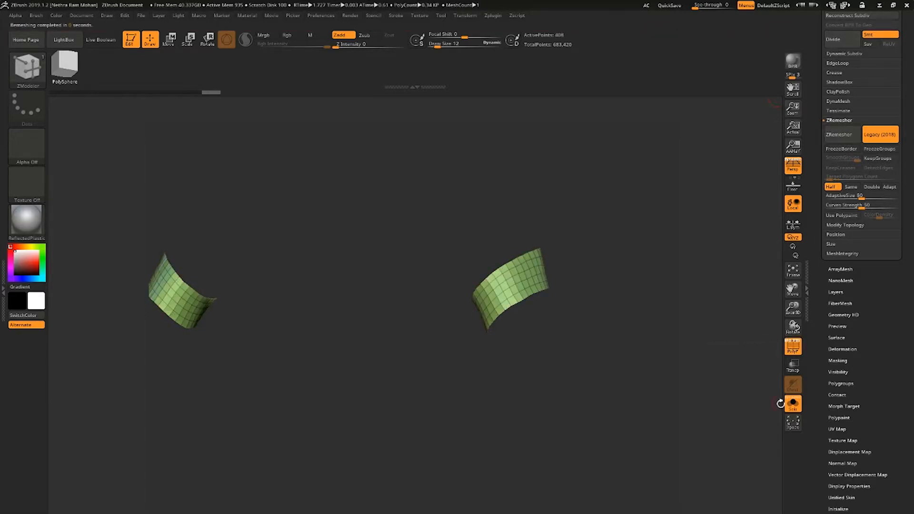
pyautogui.click(781, 404)
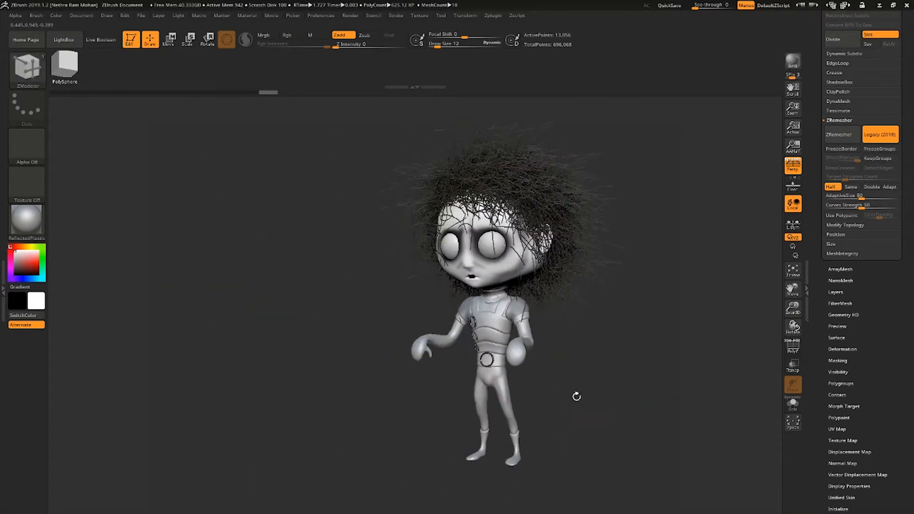
pyautogui.hotkey('shift', 'r')
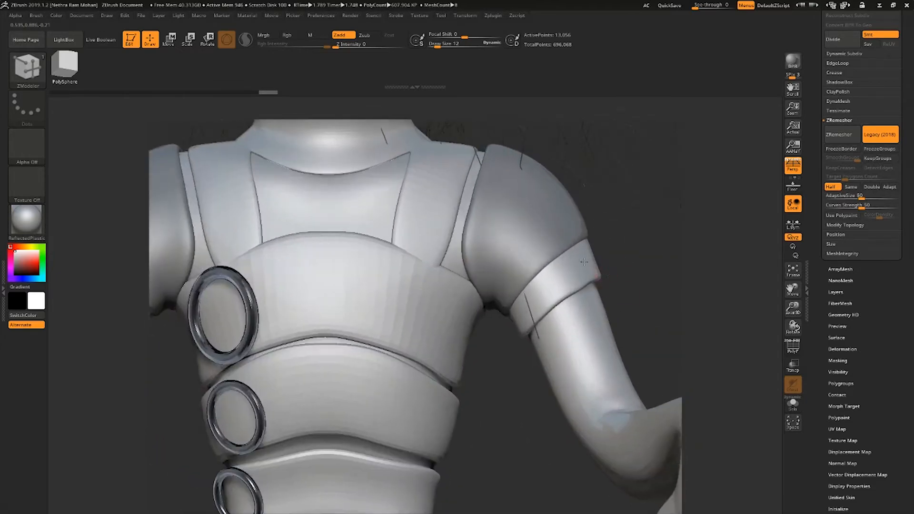
# Pick a purple paint color for the body and switch its material to MatCap Gorilla.
pyautogui.keyDown('alt'); pyautogui.moveTo(584, 262); pyautogui.dragTo(484, 273, button='right'); pyautogui.keyUp('alt')
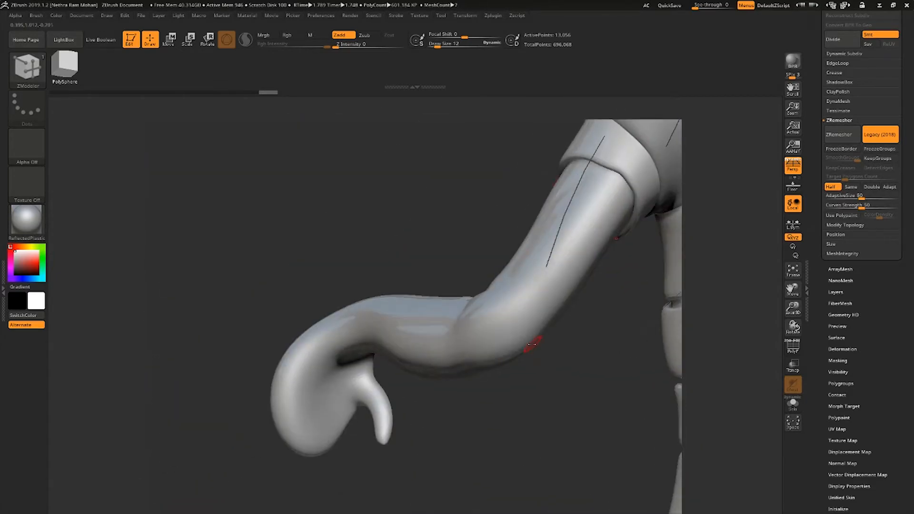
pyautogui.press('space')
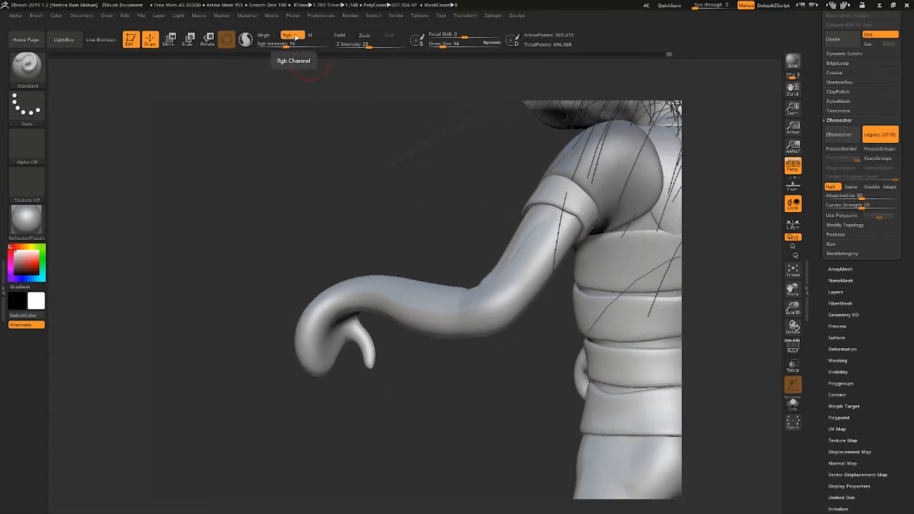
pyautogui.moveTo(13, 265); pyautogui.dragTo(14, 251)
pyautogui.click(26, 221)
pyautogui.click(116, 305)
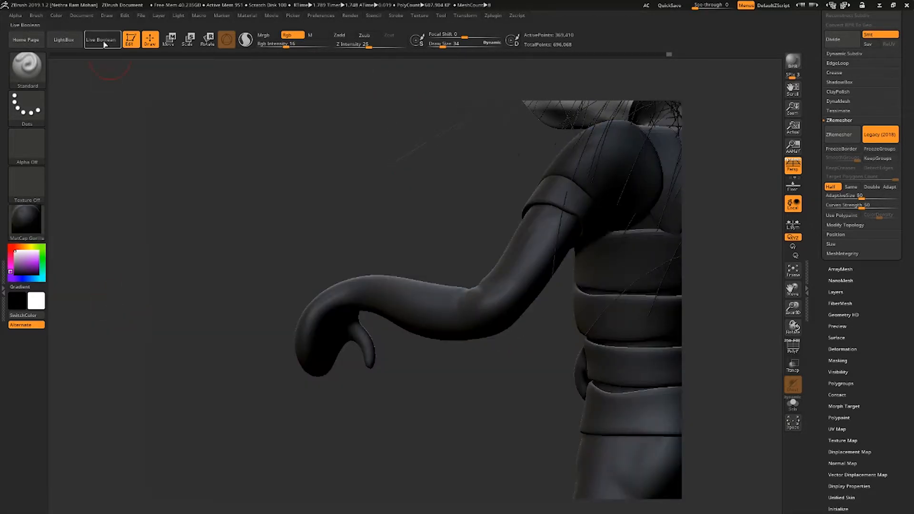
# Fill the body with the current paint color and switch the material to ReflectedPlastic.
pyautogui.click(56, 15)
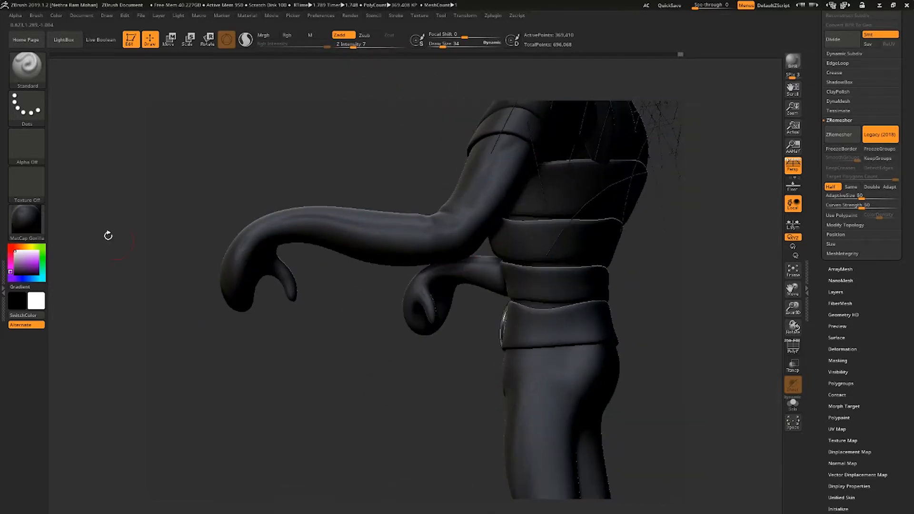
pyautogui.scroll(10, 862, 266)
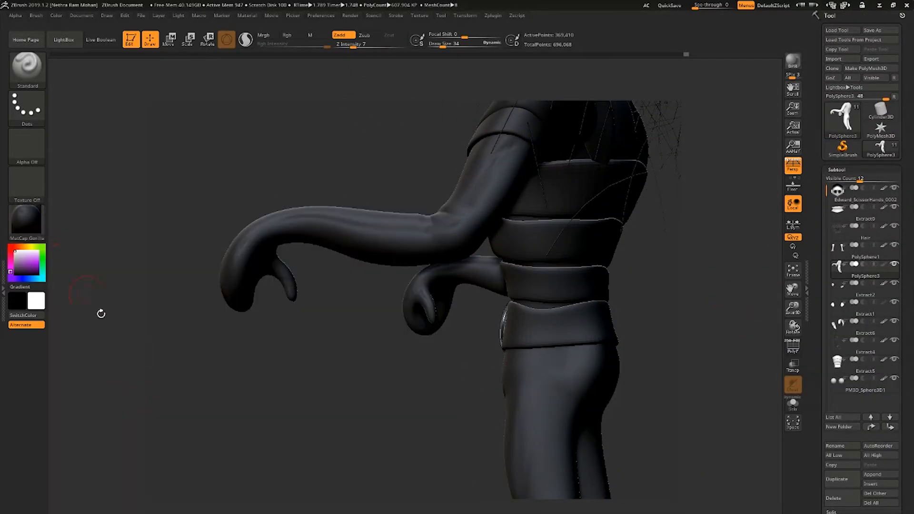
pyautogui.click(26, 219)
pyautogui.click(79, 236)
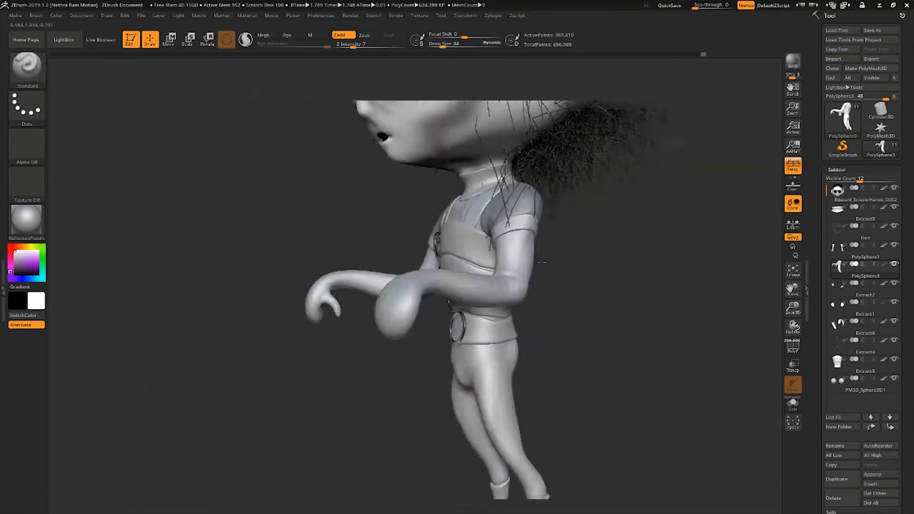
# Mask a band around each upper arm directly below the extracted armbands.
pyautogui.moveTo(542, 262); pyautogui.dragTo(550, 194)
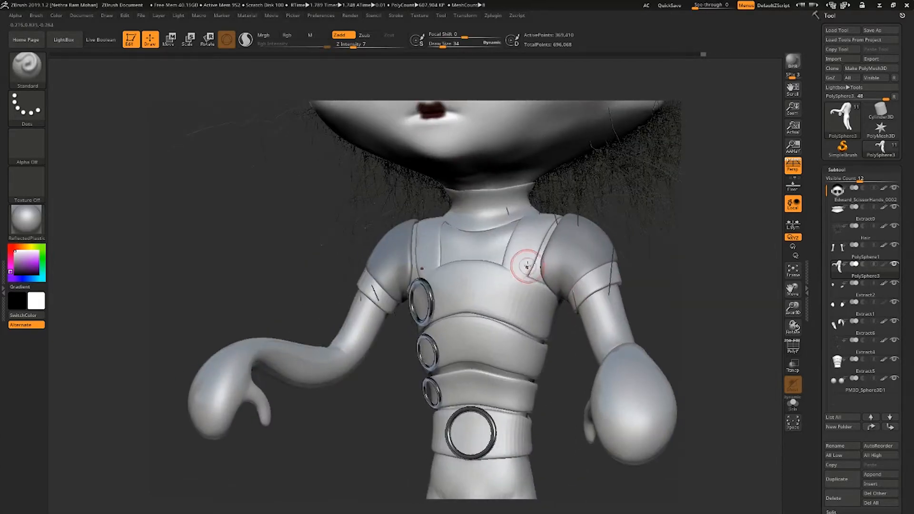
pyautogui.moveTo(527, 261); pyautogui.dragTo(505, 242)
pyautogui.moveTo(506, 241)
pyautogui.keyDown('ctrl'); pyautogui.mouseDown(button='right')
pyautogui.moveTo(514, 288)
pyautogui.moveTo(484, 265)
pyautogui.moveTo(490, 247)
pyautogui.mouseUp(button='right'); pyautogui.keyUp('ctrl')
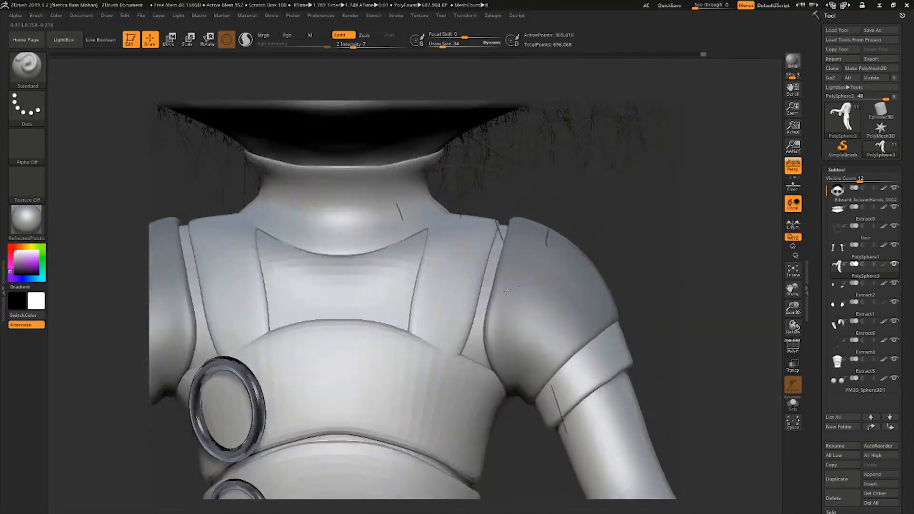
pyautogui.keyDown('alt'); pyautogui.moveTo(600, 381); pyautogui.dragTo(576, 251, button='right'); pyautogui.keyUp('alt')
pyautogui.keyDown('ctrl'); pyautogui.moveTo(596, 209); pyautogui.dragTo(540, 246); pyautogui.keyUp('ctrl')
pyautogui.keyDown('ctrl'); pyautogui.moveTo(571, 313); pyautogui.dragTo(498, 312); pyautogui.keyUp('ctrl')
pyautogui.keyDown('ctrl'); pyautogui.moveTo(544, 294); pyautogui.dragTo(657, 172); pyautogui.keyUp('ctrl')
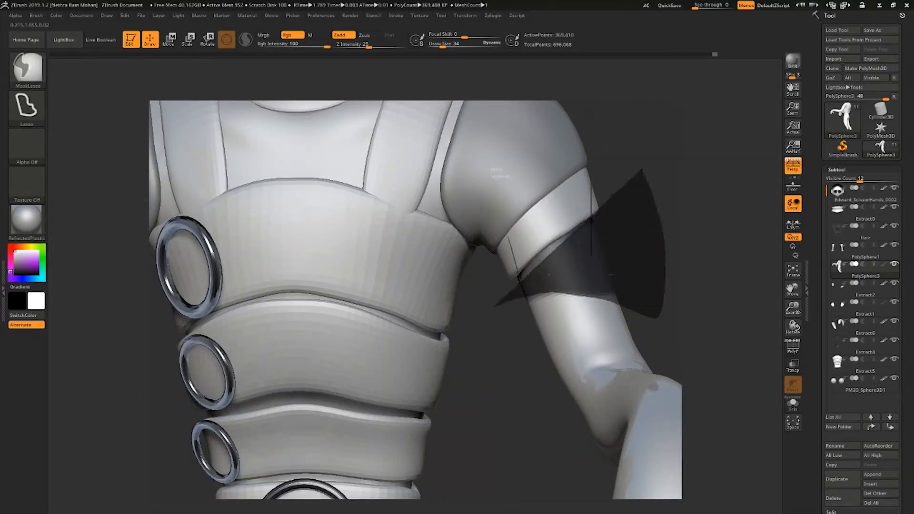
# Invert the arm mask and puff out the upper-arm bands so they read as short sleeves.
pyautogui.moveTo(658, 191)
pyautogui.mouseDown(button='right')
pyautogui.moveTo(582, 253)
pyautogui.moveTo(590, 195)
pyautogui.mouseUp(button='right')
pyautogui.moveTo(591, 195); pyautogui.dragTo(696, 249, button='right')
pyautogui.moveTo(663, 195)
pyautogui.keyDown('alt'); pyautogui.mouseDown(button='right')
pyautogui.moveTo(576, 264)
pyautogui.moveTo(582, 257)
pyautogui.moveTo(469, 267)
pyautogui.mouseUp(button='right'); pyautogui.keyUp('alt')
pyautogui.keyDown('ctrl'); pyautogui.moveTo(343, 319); pyautogui.dragTo(333, 267, button='right'); pyautogui.keyUp('ctrl')
pyautogui.moveTo(334, 267); pyautogui.dragTo(587, 277, button='right')
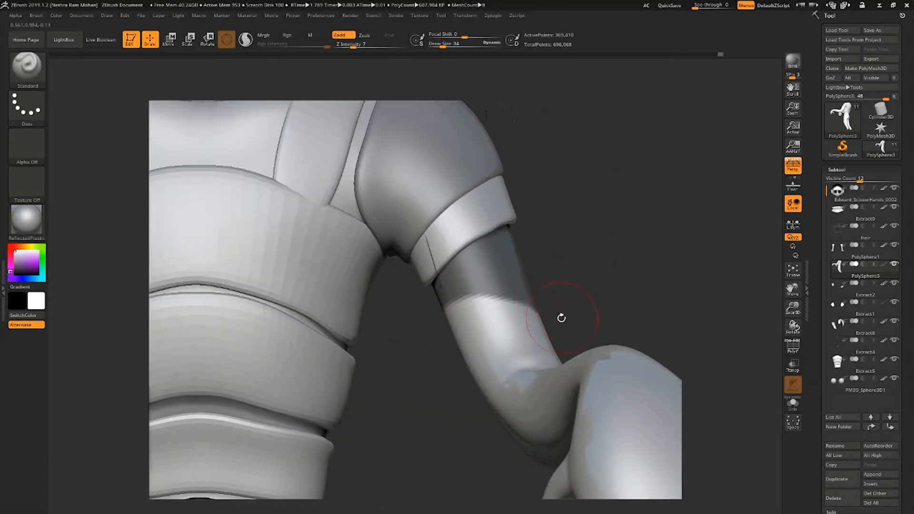
pyautogui.moveTo(562, 318)
pyautogui.mouseDown(button='right')
pyautogui.moveTo(531, 288)
pyautogui.moveTo(601, 308)
pyautogui.moveTo(574, 288)
pyautogui.mouseUp(button='right')
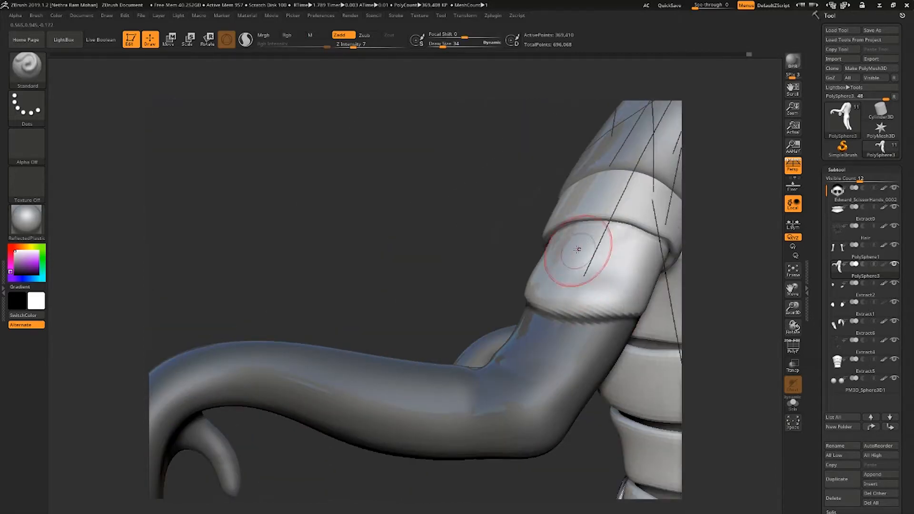
pyautogui.moveTo(578, 249)
pyautogui.mouseDown(button='right')
pyautogui.moveTo(595, 286)
pyautogui.moveTo(584, 230)
pyautogui.mouseUp(button='right')
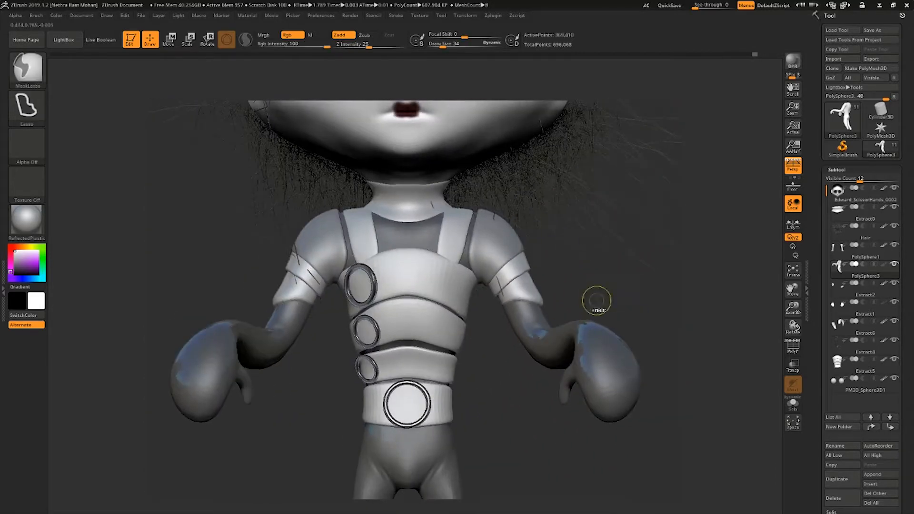
# Clear the mask from the body and reduce the brush draw size to 11.
pyautogui.keyDown('ctrl'); pyautogui.click(534, 408); pyautogui.keyUp('ctrl')
pyautogui.moveTo(527, 396)
pyautogui.mouseDown(button='right')
pyautogui.moveTo(508, 376)
pyautogui.moveTo(590, 352)
pyautogui.moveTo(559, 357)
pyautogui.mouseUp(button='right')
pyautogui.press('space')
pyautogui.moveTo(559, 357); pyautogui.dragTo(552, 352)
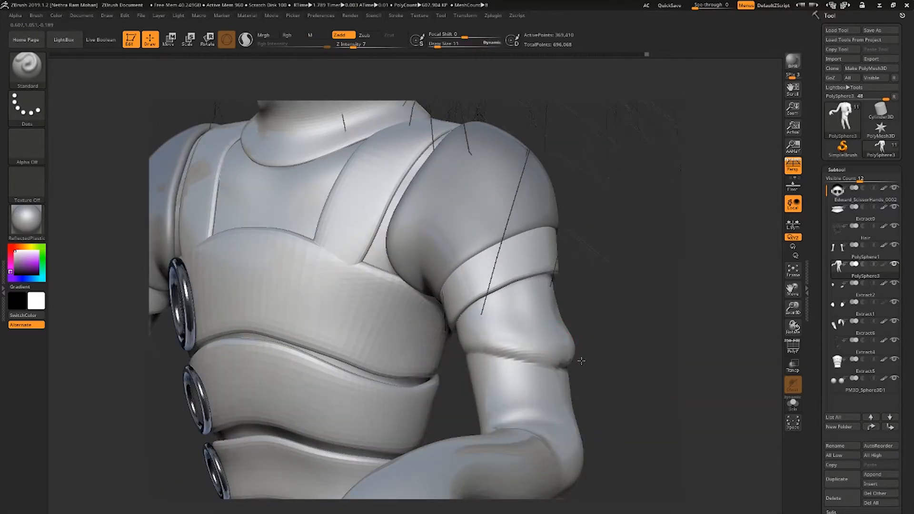
# Turn on the polypaint display for the body subtool.
pyautogui.moveTo(582, 361); pyautogui.dragTo(548, 342, button='right')
pyautogui.click(794, 349)
pyautogui.click(794, 350)
pyautogui.moveTo(658, 335)
pyautogui.mouseDown(button='right')
pyautogui.moveTo(567, 330)
pyautogui.moveTo(545, 362)
pyautogui.moveTo(692, 323)
pyautogui.moveTo(476, 287)
pyautogui.moveTo(570, 290)
pyautogui.moveTo(574, 302)
pyautogui.moveTo(608, 292)
pyautogui.moveTo(604, 331)
pyautogui.moveTo(583, 340)
pyautogui.mouseUp(button='right')
pyautogui.click(886, 265)
# Turn off perspective, mask a band around each forearm near the wrist, and extract the bands as a new subtool.
pyautogui.moveTo(583, 341)
pyautogui.keyDown('ctrl'); pyautogui.mouseDown(button='right')
pyautogui.moveTo(579, 327)
pyautogui.moveTo(595, 315)
pyautogui.mouseUp(button='right'); pyautogui.keyUp('ctrl')
pyautogui.moveTo(554, 274); pyautogui.dragTo(583, 324, button='right')
pyautogui.moveTo(584, 324); pyautogui.dragTo(520, 456, button='right')
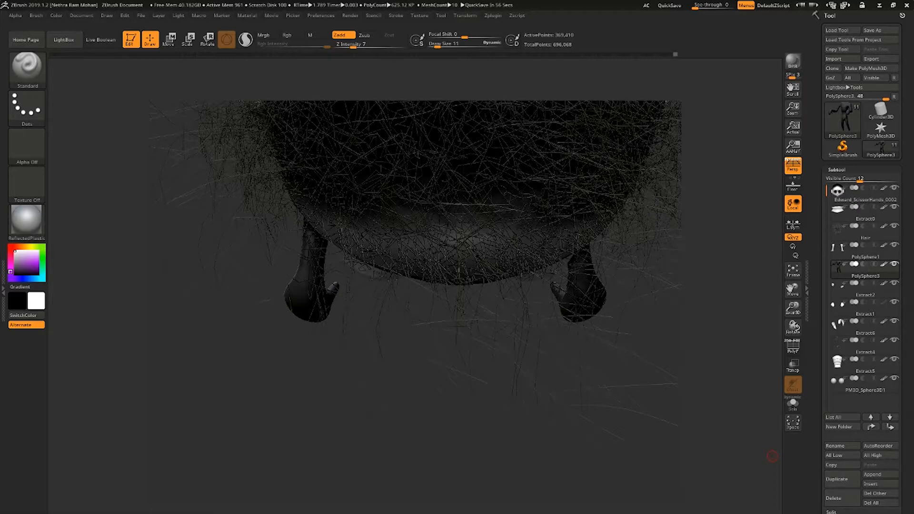
pyautogui.moveTo(725, 400); pyautogui.dragTo(457, 348)
pyautogui.click(792, 166)
pyautogui.moveTo(474, 244)
pyautogui.keyDown('alt'); pyautogui.mouseDown()
pyautogui.moveTo(518, 209)
pyautogui.moveTo(495, 217)
pyautogui.mouseUp(); pyautogui.keyUp('alt')
pyautogui.moveTo(906, 333); pyautogui.dragTo(906, 234)
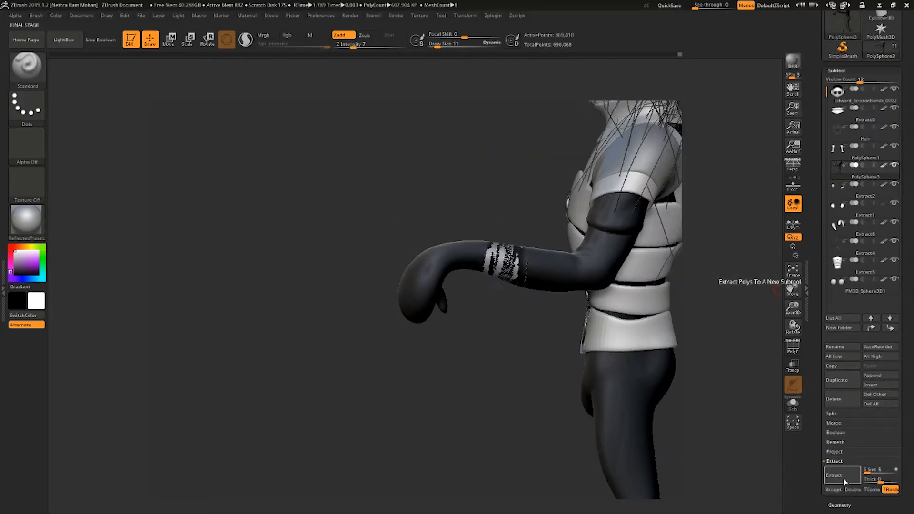
pyautogui.click(837, 487)
# Select the extracted wristbands and ZRemesh them with Legacy (2018) and Half enabled.
pyautogui.click(847, 188)
pyautogui.click(839, 505)
pyautogui.keyDown('alt'); pyautogui.moveTo(764, 295); pyautogui.dragTo(768, 324); pyautogui.keyUp('alt')
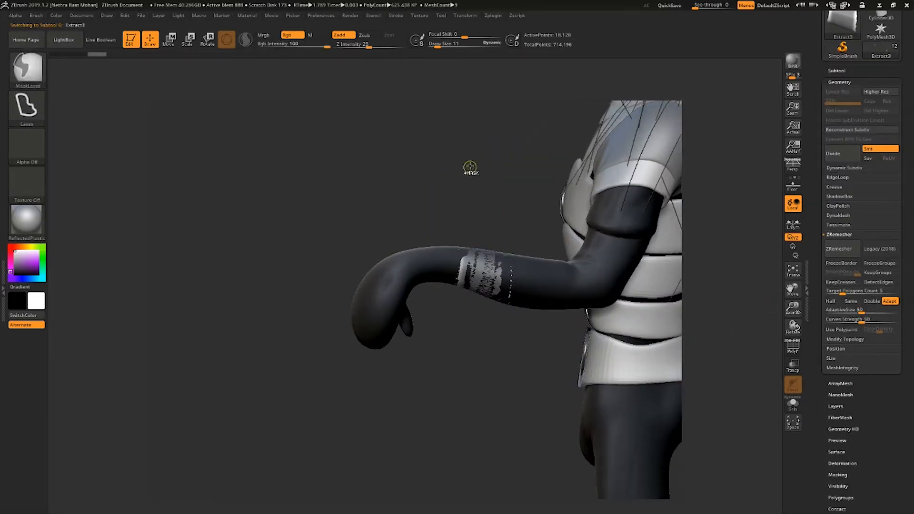
pyautogui.click(838, 253)
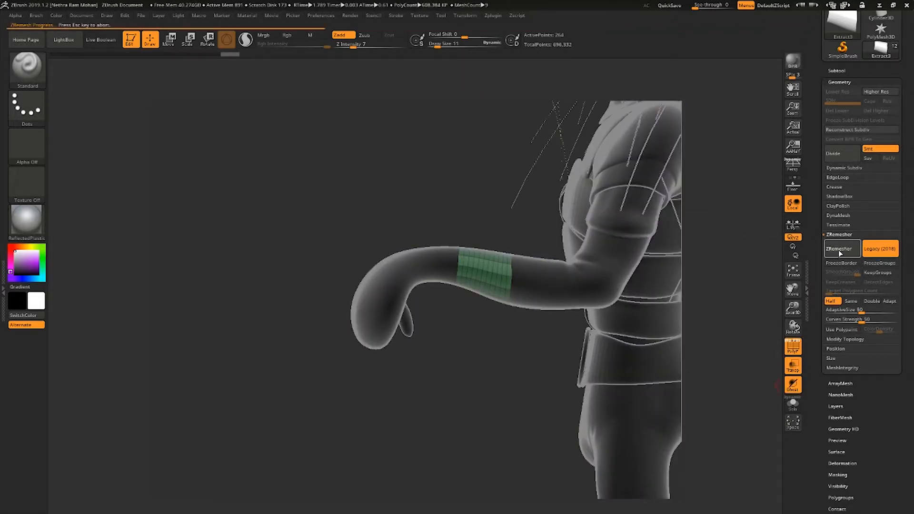
# Thicken the wristbands with the ZModeler brush and subdivide them three times.
pyautogui.keyDown('ctrl'); pyautogui.moveTo(553, 319); pyautogui.dragTo(576, 352, button='right'); pyautogui.keyUp('ctrl')
pyautogui.moveTo(576, 351); pyautogui.dragTo(565, 340, button='right')
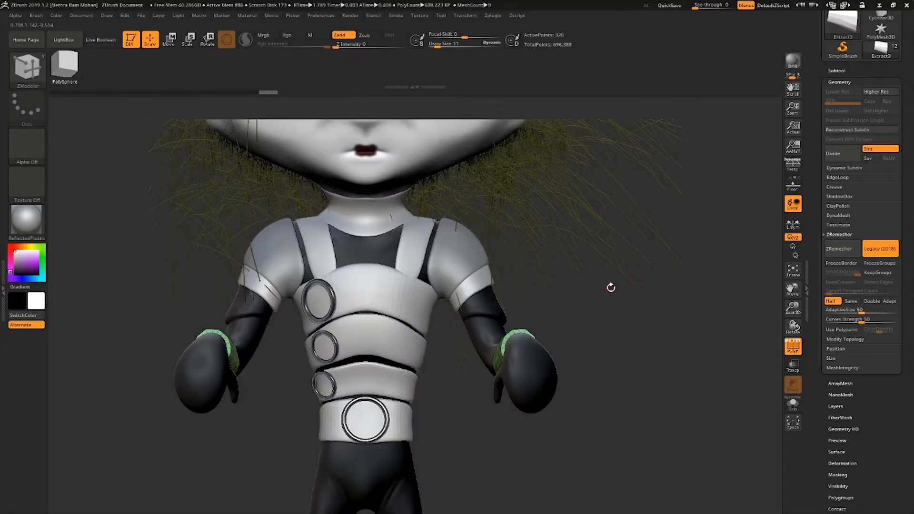
pyautogui.moveTo(762, 238)
pyautogui.mouseDown()
pyautogui.moveTo(572, 289)
pyautogui.moveTo(614, 284)
pyautogui.moveTo(579, 282)
pyautogui.moveTo(595, 342)
pyautogui.mouseUp()
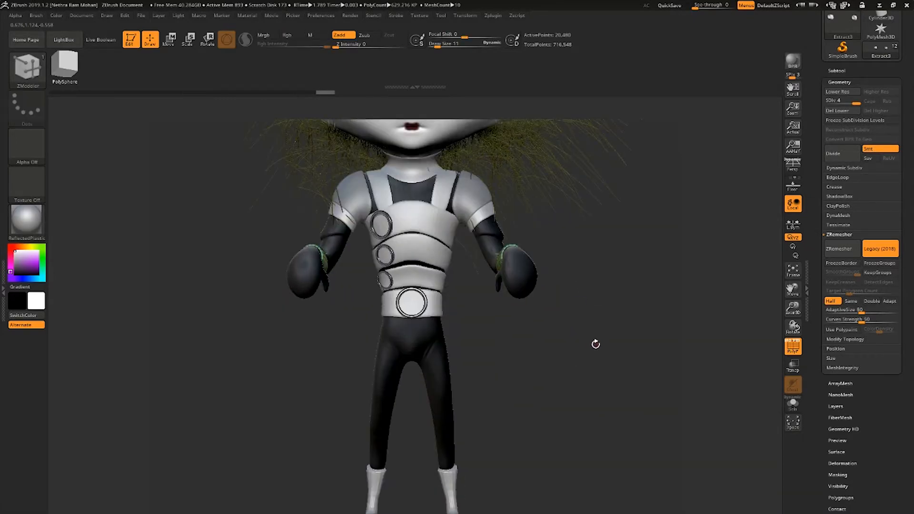
# Select the body, isolate it, and mask its legs from the waist down.
pyautogui.keyDown('alt'); pyautogui.moveTo(547, 421); pyautogui.dragTo(582, 355); pyautogui.keyUp('alt')
pyautogui.keyDown('alt'); pyautogui.click(480, 330); pyautogui.keyUp('alt')
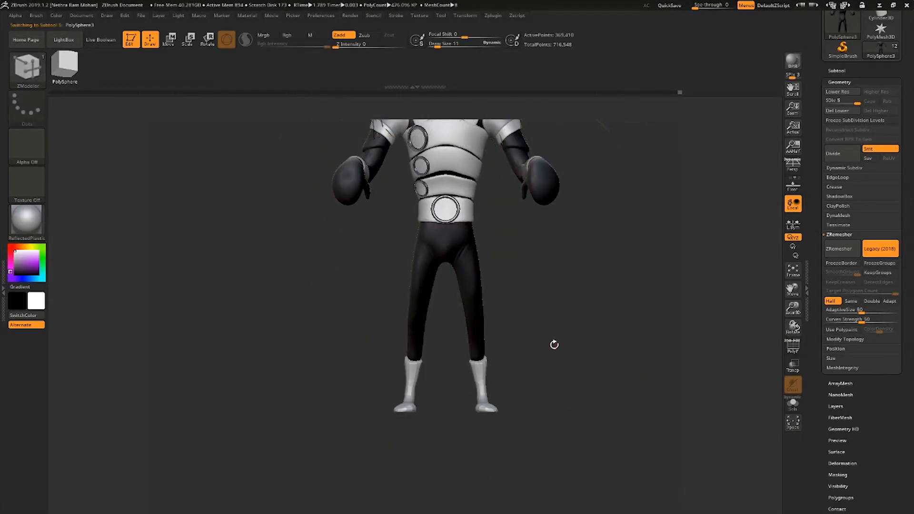
pyautogui.click(793, 404)
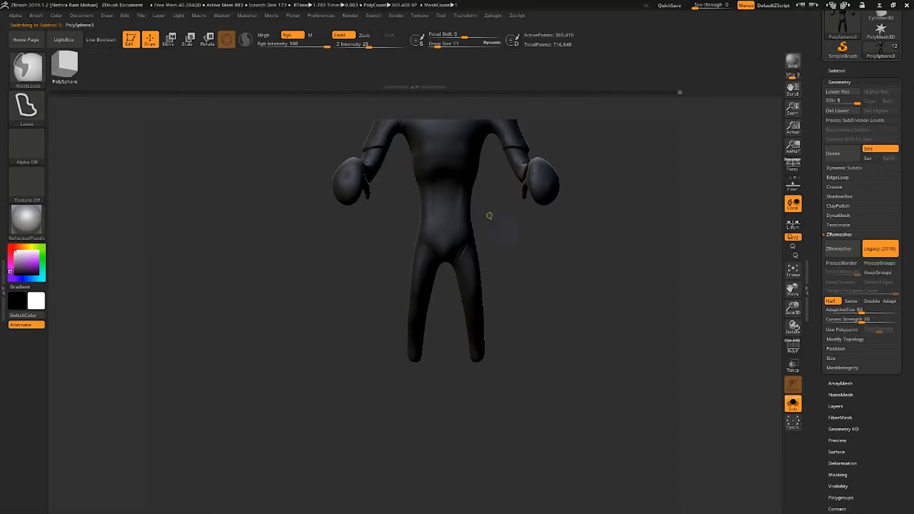
pyautogui.moveTo(489, 216)
pyautogui.keyDown('ctrl'); pyautogui.mouseDown()
pyautogui.moveTo(368, 392)
pyautogui.moveTo(512, 376)
pyautogui.mouseUp(); pyautogui.keyUp('ctrl')
pyautogui.moveTo(569, 292)
pyautogui.mouseDown()
pyautogui.moveTo(510, 292)
pyautogui.moveTo(567, 293)
pyautogui.mouseUp()
pyautogui.keyDown('alt'); pyautogui.moveTo(566, 293); pyautogui.dragTo(567, 364); pyautogui.keyUp('alt')
pyautogui.click(792, 404)
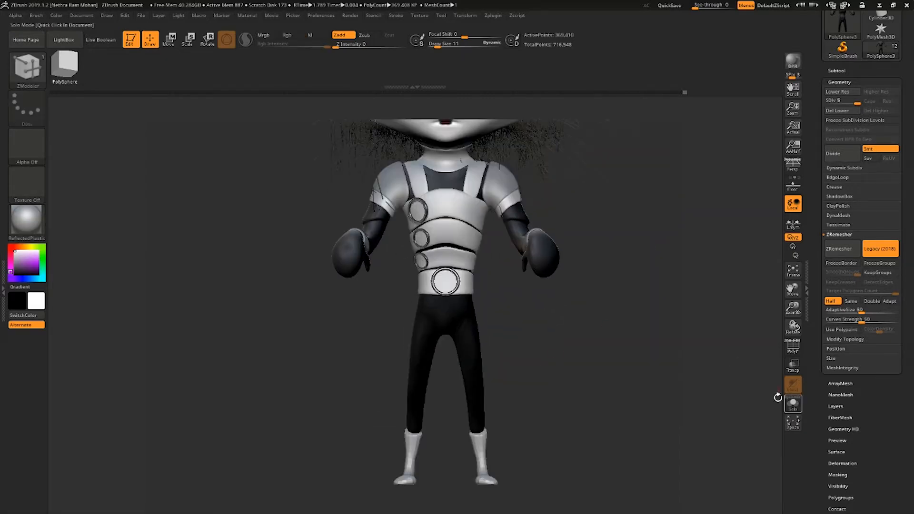
# Delete the lower subdivision levels of the body subtool.
pyautogui.moveTo(524, 324); pyautogui.dragTo(539, 362)
pyautogui.keyDown('alt'); pyautogui.moveTo(539, 362); pyautogui.dragTo(503, 381); pyautogui.keyUp('alt')
pyautogui.moveTo(503, 381); pyautogui.dragTo(617, 322)
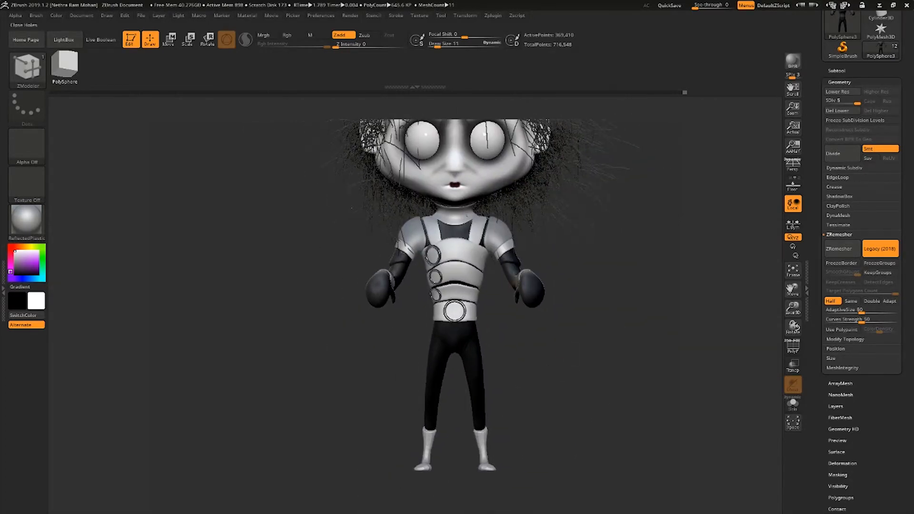
pyautogui.click(792, 347)
pyautogui.keyDown('shift'); pyautogui.moveTo(605, 338); pyautogui.dragTo(621, 338); pyautogui.keyUp('shift')
pyautogui.click(793, 347)
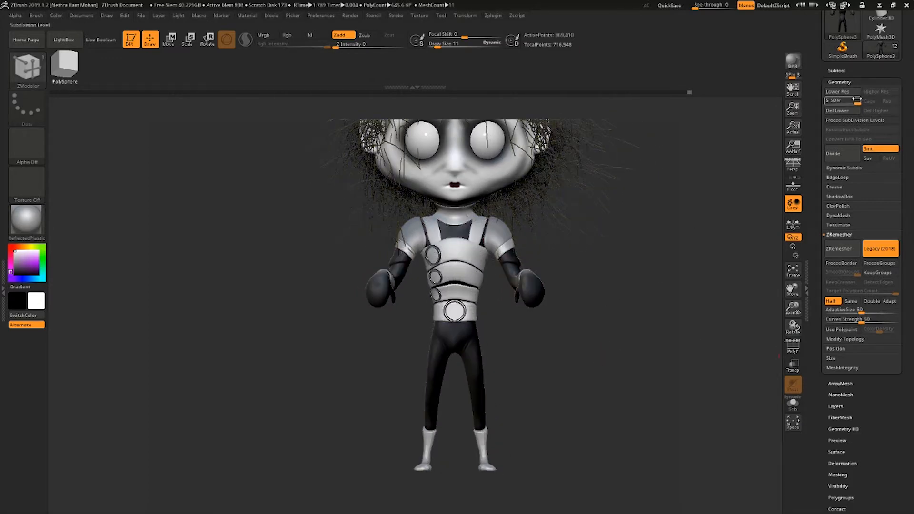
pyautogui.click(833, 100)
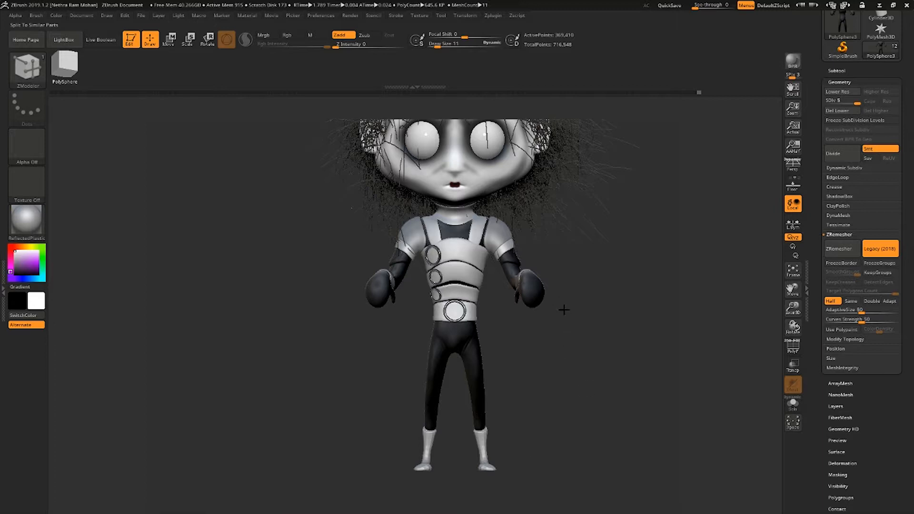
pyautogui.keyDown('alt'); pyautogui.moveTo(581, 334); pyautogui.dragTo(599, 301); pyautogui.keyUp('alt')
pyautogui.click(839, 111)
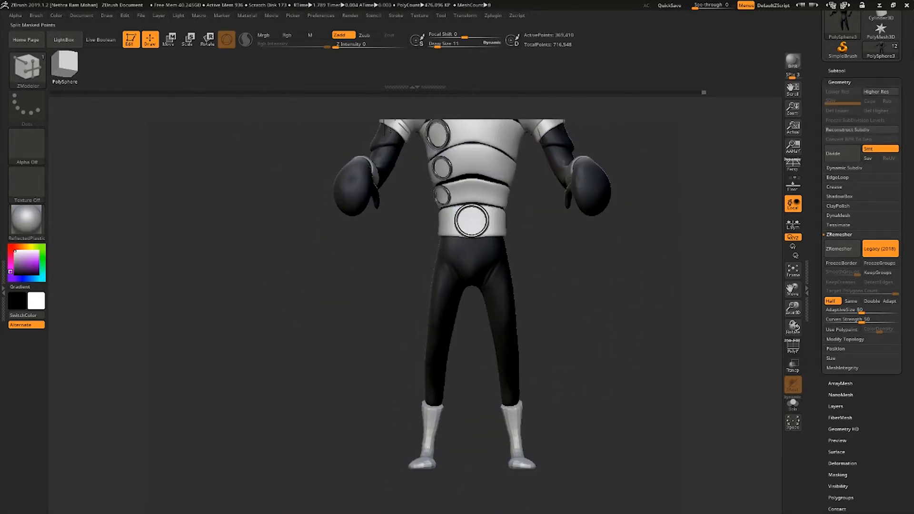
# Mask the legs below the waist and split the masked points into a separate subtool.
pyautogui.moveTo(529, 225)
pyautogui.keyDown('ctrl'); pyautogui.mouseDown()
pyautogui.moveTo(490, 513)
pyautogui.moveTo(611, 507)
pyautogui.mouseUp(); pyautogui.keyUp('ctrl')
pyautogui.press('1')
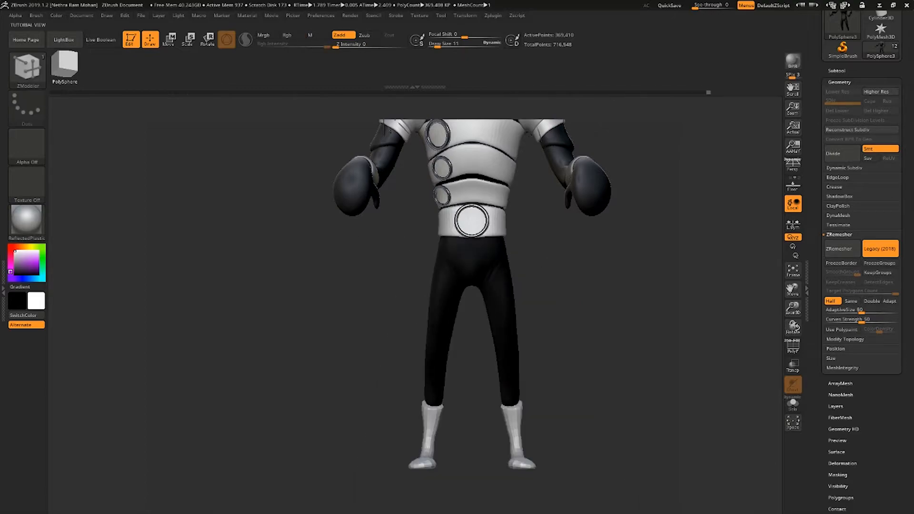
pyautogui.keyDown('alt'); pyautogui.click(501, 269); pyautogui.keyUp('alt')
pyautogui.moveTo(527, 259); pyautogui.dragTo(548, 281)
pyautogui.click(793, 366)
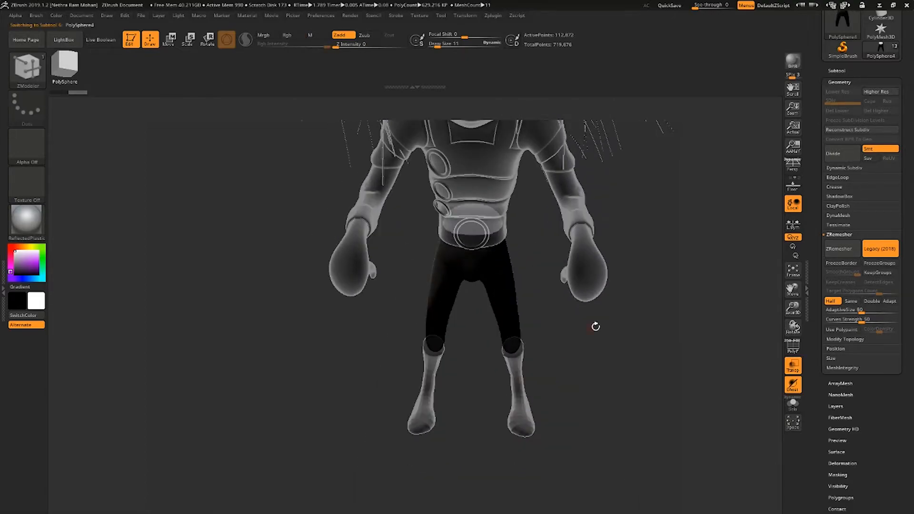
# Select the upper body, mask the hands beyond the wristbands, and split them into a separate subtool.
pyautogui.keyDown('alt'); pyautogui.moveTo(596, 326); pyautogui.dragTo(598, 421); pyautogui.keyUp('alt')
pyautogui.keyDown('alt'); pyautogui.click(586, 345); pyautogui.keyUp('alt')
pyautogui.press('1')
pyautogui.moveTo(633, 362)
pyautogui.keyDown('alt'); pyautogui.mouseDown()
pyautogui.moveTo(633, 305)
pyautogui.moveTo(546, 272)
pyautogui.moveTo(457, 334)
pyautogui.moveTo(459, 362)
pyautogui.mouseUp(); pyautogui.keyUp('alt')
pyautogui.moveTo(472, 355)
pyautogui.keyDown('ctrl'); pyautogui.mouseDown()
pyautogui.moveTo(488, 307)
pyautogui.moveTo(413, 352)
pyautogui.moveTo(486, 362)
pyautogui.moveTo(556, 336)
pyautogui.mouseUp(); pyautogui.keyUp('ctrl')
pyautogui.hotkey('ctrl', 'w')
pyautogui.click(793, 366)
pyautogui.keyDown('alt'); pyautogui.moveTo(566, 376); pyautogui.dragTo(463, 386); pyautogui.keyUp('alt')
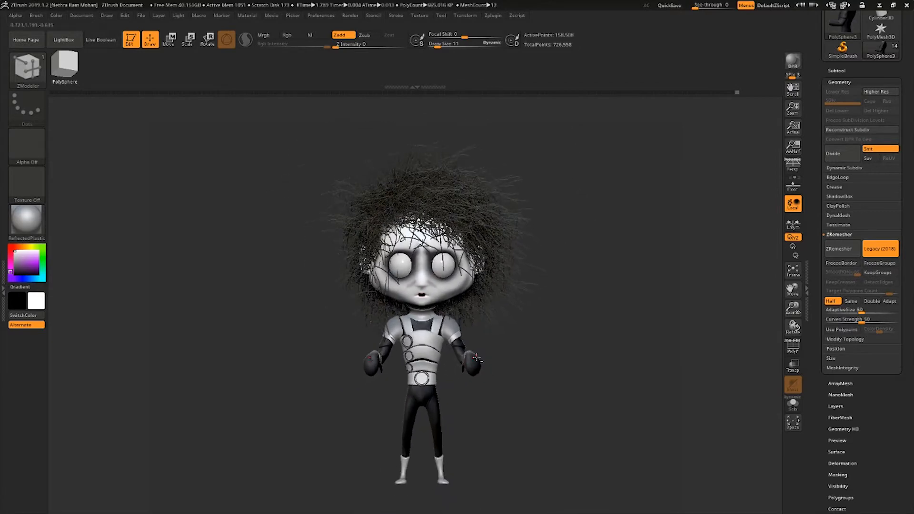
# Quick-save the project, apply MatCap Gorilla to the costume, and render a preview of the character.
pyautogui.moveTo(538, 376); pyautogui.dragTo(496, 372)
pyautogui.click(670, 5)
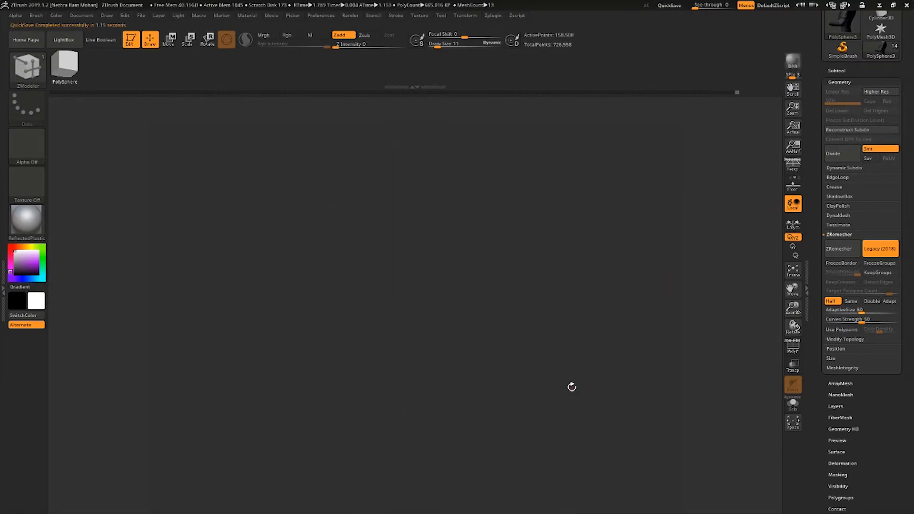
pyautogui.moveTo(571, 388); pyautogui.dragTo(505, 384)
pyautogui.click(27, 220)
pyautogui.click(78, 295)
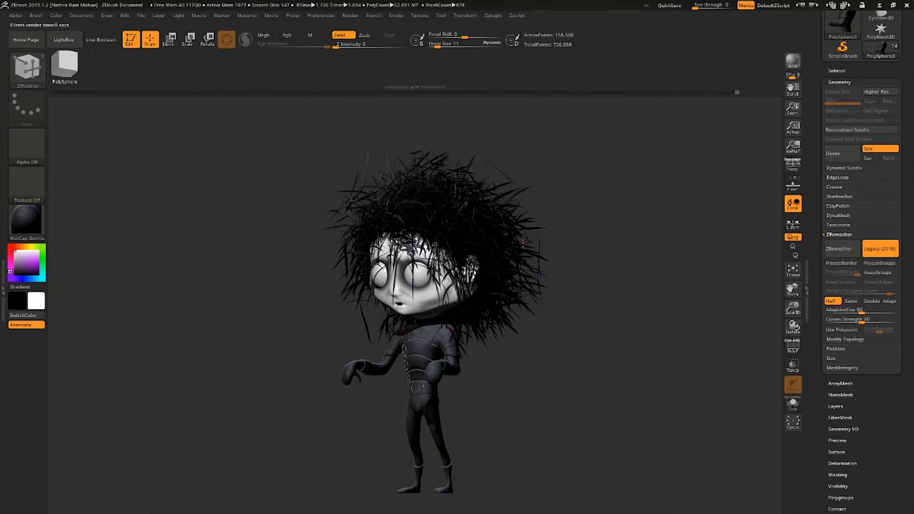
# Check the upper body's mesh with the polyframe shown and save the file.
pyautogui.moveTo(486, 423); pyautogui.dragTo(539, 307)
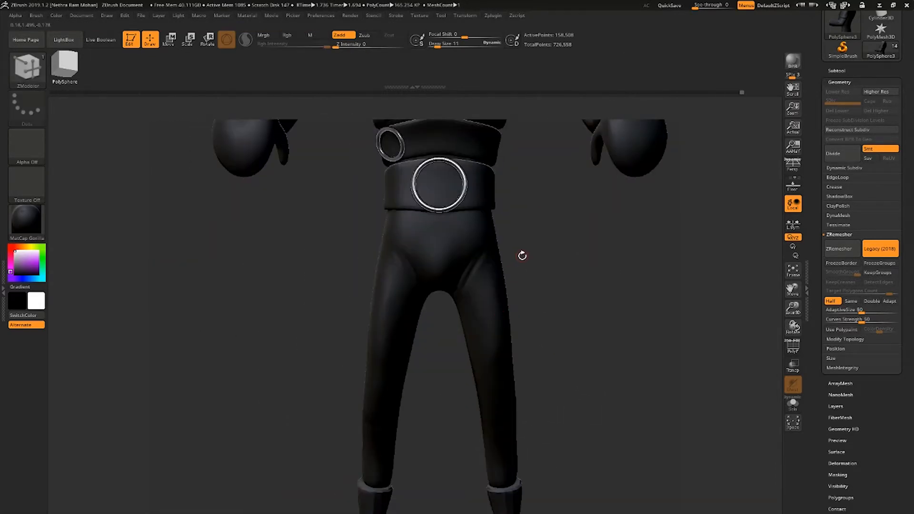
pyautogui.press('ctrl')
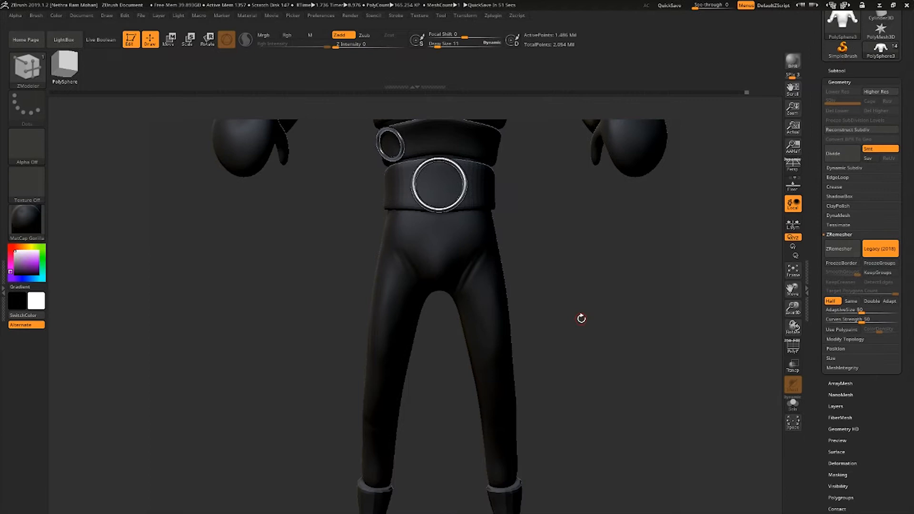
pyautogui.moveTo(580, 317)
pyautogui.mouseDown()
pyautogui.moveTo(529, 318)
pyautogui.moveTo(574, 318)
pyautogui.mouseUp()
pyautogui.hotkey('shift', 'f')
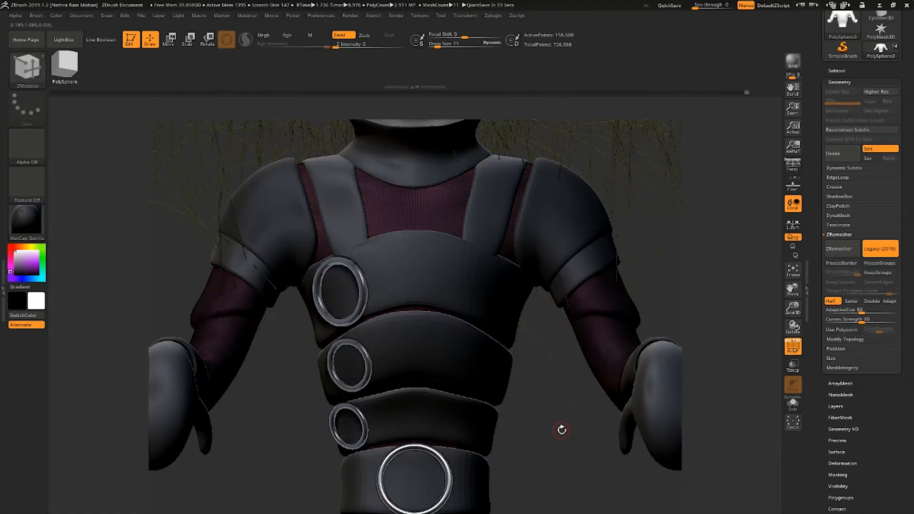
pyautogui.keyDown('alt'); pyautogui.moveTo(545, 481); pyautogui.dragTo(553, 404); pyautogui.keyUp('alt')
pyautogui.moveTo(619, 397)
pyautogui.mouseDown()
pyautogui.moveTo(567, 394)
pyautogui.moveTo(619, 388)
pyautogui.mouseUp()
pyautogui.moveTo(821, 72); pyautogui.dragTo(821, 171)
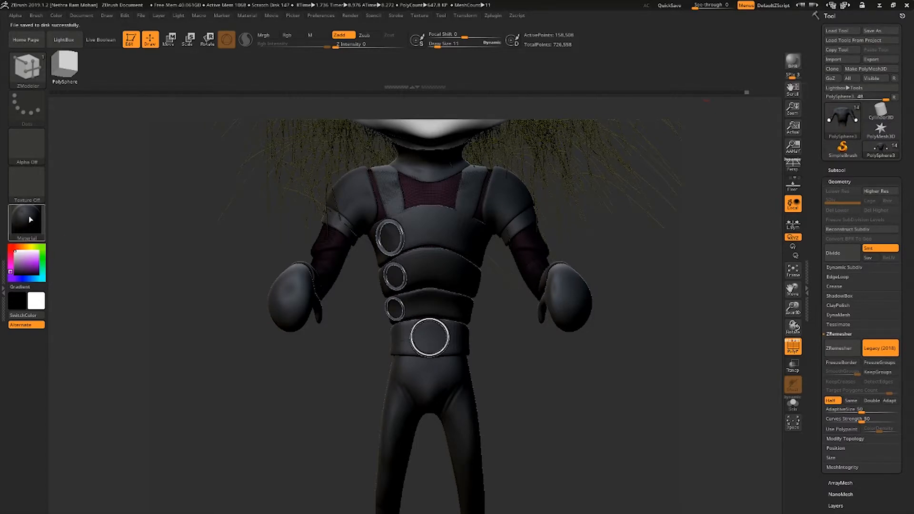
# Switch the material to ReflectedPlastic, select the legs subtool, and turn off the polypaint display on the subtools.
pyautogui.click(30, 219)
pyautogui.click(114, 438)
pyautogui.keyDown('alt'); pyautogui.click(465, 428); pyautogui.keyUp('alt')
pyautogui.click(837, 171)
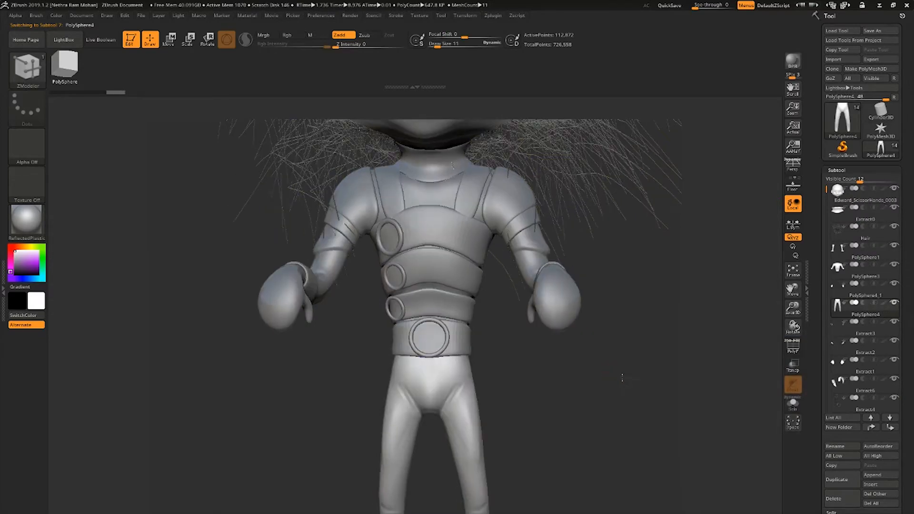
# Mask a band around each upper thigh on the legs subtool.
pyautogui.moveTo(538, 476); pyautogui.dragTo(546, 399)
pyautogui.keyDown('alt'); pyautogui.moveTo(546, 399); pyautogui.dragTo(553, 352); pyautogui.keyUp('alt')
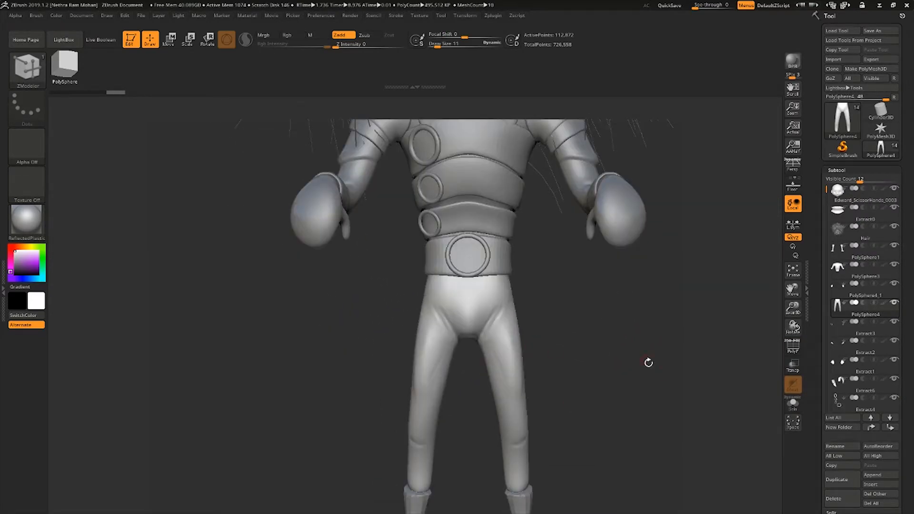
pyautogui.press('ctrl')
pyautogui.keyDown('ctrl'); pyautogui.moveTo(496, 367); pyautogui.dragTo(527, 337); pyautogui.keyUp('ctrl')
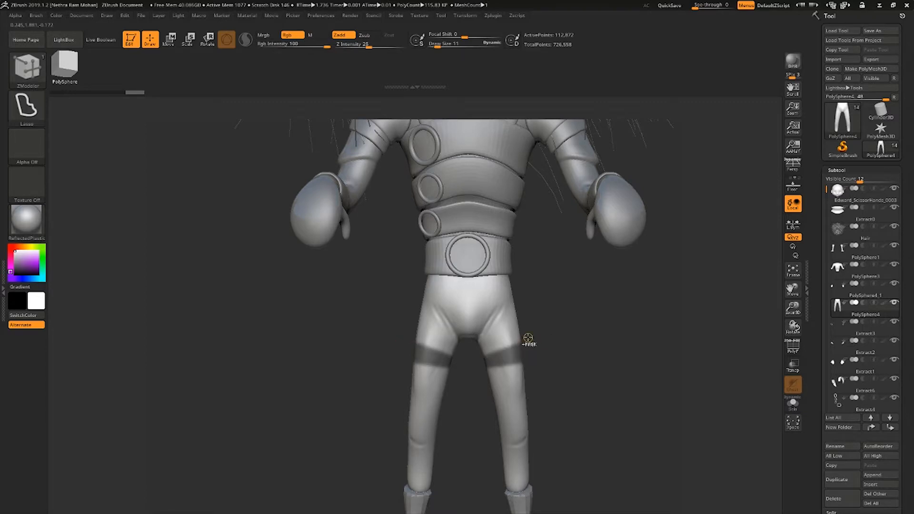
# Clear the mask from the character's right thigh, keeping only the band on the left thigh masked.
pyautogui.keyDown('ctrl'); pyautogui.moveTo(476, 377); pyautogui.dragTo(536, 364); pyautogui.keyUp('ctrl')
pyautogui.moveTo(547, 350)
pyautogui.keyDown('shift'); pyautogui.mouseDown()
pyautogui.moveTo(520, 326)
pyautogui.moveTo(538, 346)
pyautogui.moveTo(543, 341)
pyautogui.moveTo(537, 379)
pyautogui.moveTo(526, 353)
pyautogui.moveTo(576, 353)
pyautogui.moveTo(566, 357)
pyautogui.moveTo(577, 334)
pyautogui.mouseUp(); pyautogui.keyUp('shift')
pyautogui.keyDown('alt'); pyautogui.moveTo(586, 382); pyautogui.dragTo(567, 303); pyautogui.keyUp('alt')
# Extract the masked thigh band as a new subtool, select it, and show the other subtools as transparent ghosts.
pyautogui.moveTo(855, 472); pyautogui.dragTo(856, 341)
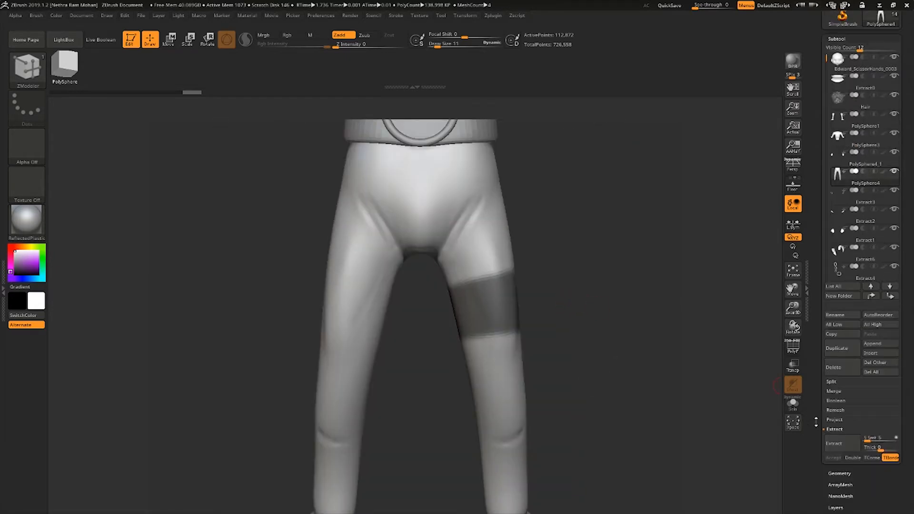
pyautogui.click(840, 451)
pyautogui.click(834, 458)
pyautogui.click(864, 194)
pyautogui.keyDown('ctrl'); pyautogui.moveTo(651, 387); pyautogui.dragTo(635, 369); pyautogui.keyUp('ctrl')
pyautogui.moveTo(635, 370); pyautogui.dragTo(594, 347)
pyautogui.click(793, 366)
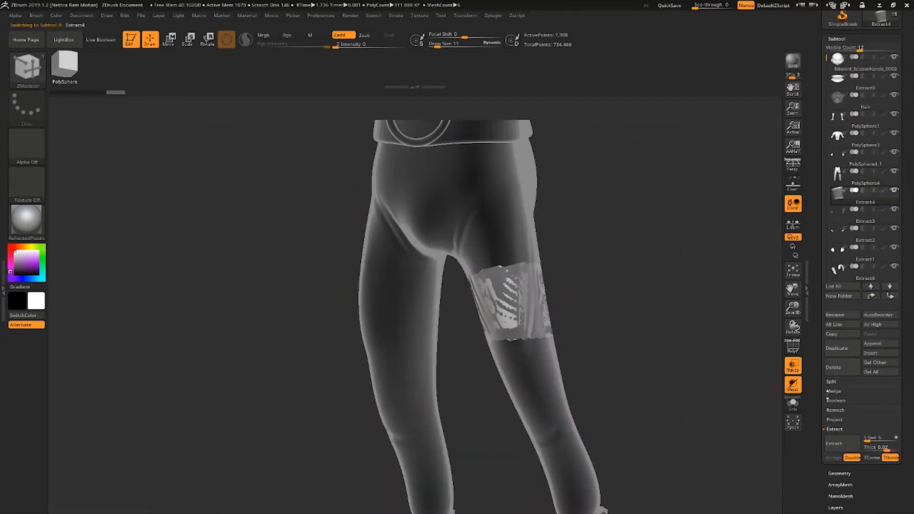
# ZRemesh the extracted thigh band at half its polygon count with Legacy (2018), and thicken it outward.
pyautogui.click(838, 473)
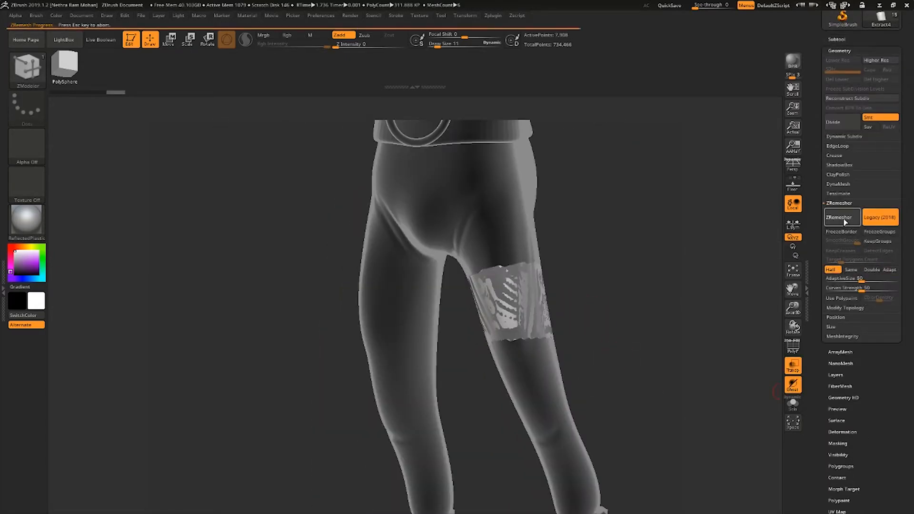
pyautogui.click(792, 347)
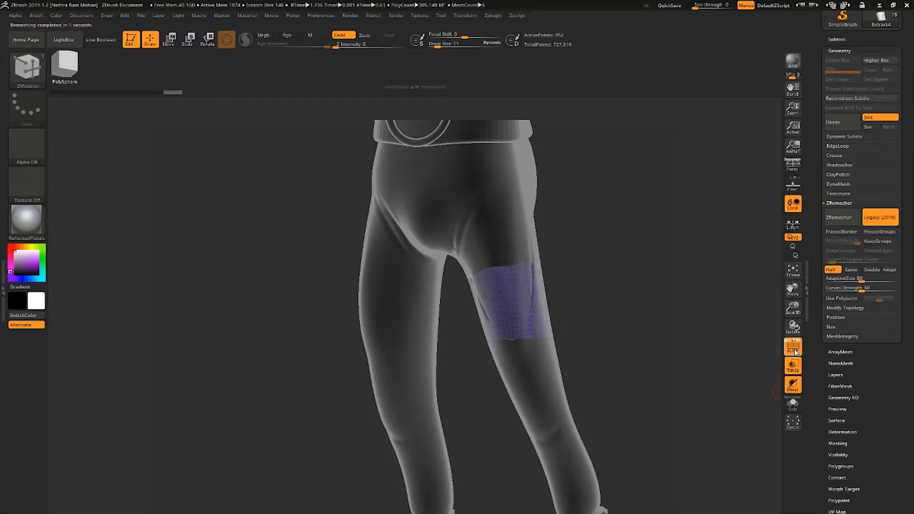
pyautogui.click(840, 219)
pyautogui.moveTo(641, 329); pyautogui.dragTo(585, 333)
pyautogui.moveTo(533, 290); pyautogui.dragTo(574, 260)
pyautogui.moveTo(633, 286); pyautogui.dragTo(562, 264)
pyautogui.moveTo(619, 271); pyautogui.dragTo(623, 358)
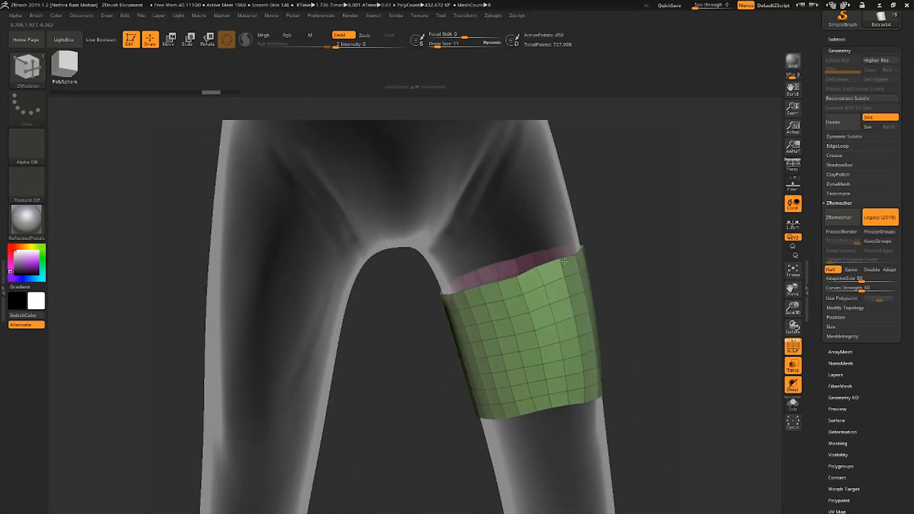
pyautogui.moveTo(633, 286); pyautogui.dragTo(680, 266)
# Divide the thigh band up to subdivision level 4 and hide the polyframe.
pyautogui.click(837, 122)
pyautogui.click(836, 123)
pyautogui.click(837, 123)
pyautogui.hotkey('shift', 'f')
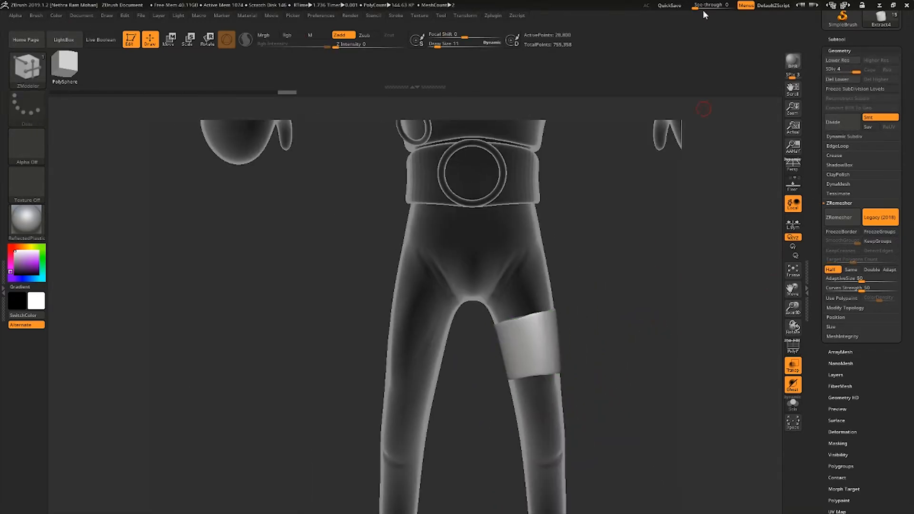
# Delete the extracted thigh band subtool.
pyautogui.keyDown('alt'); pyautogui.moveTo(657, 333); pyautogui.dragTo(538, 304); pyautogui.keyUp('alt')
pyautogui.moveTo(615, 267)
pyautogui.keyDown('alt'); pyautogui.mouseDown()
pyautogui.moveTo(629, 316)
pyautogui.moveTo(671, 282)
pyautogui.moveTo(669, 296)
pyautogui.moveTo(593, 292)
pyautogui.moveTo(643, 315)
pyautogui.mouseUp(); pyautogui.keyUp('alt')
pyautogui.click(836, 39)
pyautogui.click(854, 366)
pyautogui.click(756, 386)
# Select the legs subtool and extract the masked thigh band as a new subtool again.
pyautogui.keyDown('alt'); pyautogui.click(601, 333); pyautogui.keyUp('alt')
pyautogui.moveTo(672, 315)
pyautogui.mouseDown()
pyautogui.moveTo(601, 311)
pyautogui.moveTo(680, 291)
pyautogui.moveTo(644, 279)
pyautogui.mouseUp()
pyautogui.click(837, 443)
pyautogui.click(834, 457)
# ZRemesh the new thigh band at half its polygon count with Legacy (2018), thicken it outward, and subdivide it.
pyautogui.click(840, 473)
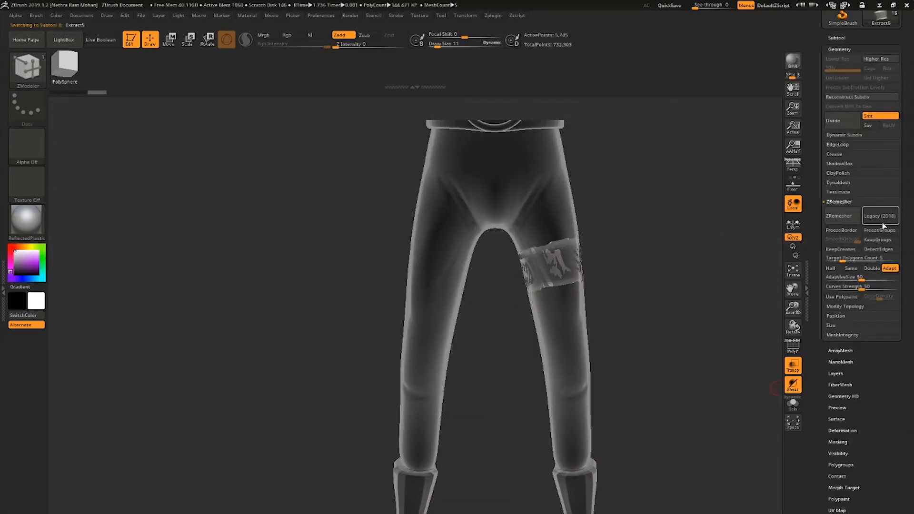
pyautogui.hotkey('shift', 'f')
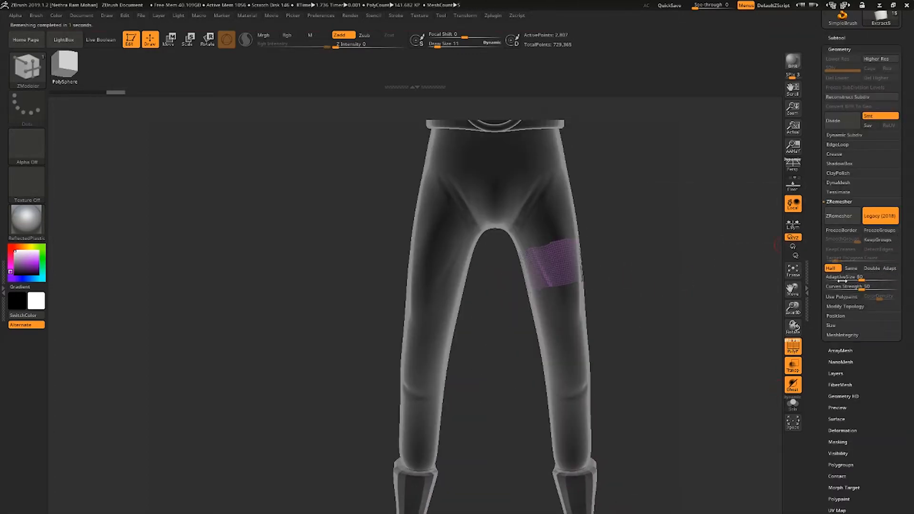
pyautogui.click(843, 218)
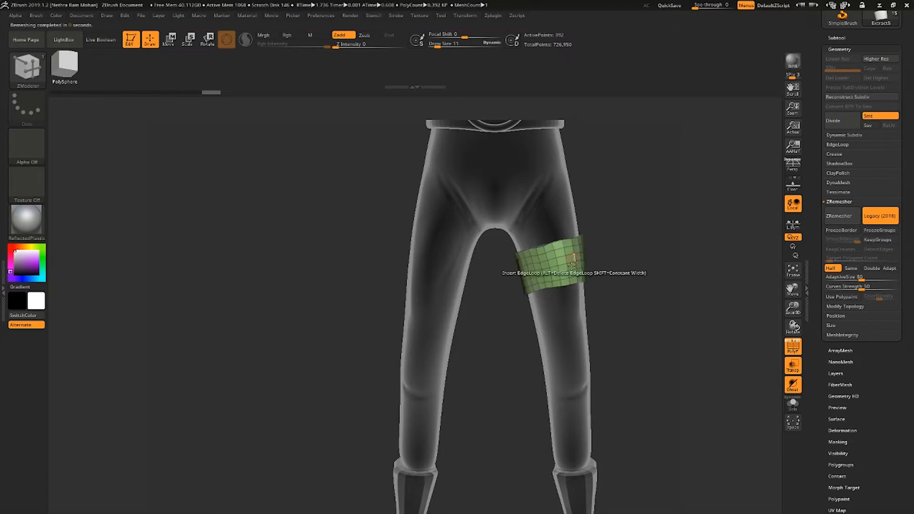
pyautogui.moveTo(665, 216)
pyautogui.mouseDown()
pyautogui.moveTo(655, 259)
pyautogui.moveTo(629, 277)
pyautogui.moveTo(631, 260)
pyautogui.moveTo(634, 329)
pyautogui.moveTo(609, 272)
pyautogui.moveTo(629, 266)
pyautogui.mouseUp()
pyautogui.click(793, 366)
pyautogui.hotkey('shift', 'f')
# Mask a narrower band just below the thigh strap on the legs subtool.
pyautogui.keyDown('alt'); pyautogui.click(562, 377); pyautogui.keyUp('alt')
pyautogui.moveTo(594, 237)
pyautogui.keyDown('ctrl'); pyautogui.mouseDown()
pyautogui.moveTo(542, 249)
pyautogui.moveTo(535, 299)
pyautogui.mouseUp(); pyautogui.keyUp('ctrl')
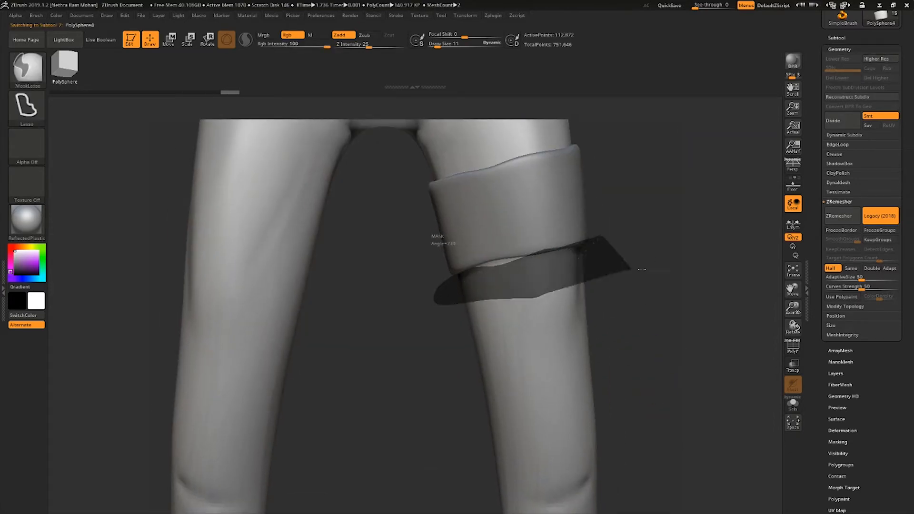
pyautogui.keyDown('ctrl'); pyautogui.moveTo(642, 269); pyautogui.dragTo(639, 264); pyautogui.keyUp('ctrl')
pyautogui.moveTo(608, 240)
pyautogui.keyDown('ctrl'); pyautogui.mouseDown()
pyautogui.moveTo(439, 306)
pyautogui.moveTo(615, 284)
pyautogui.mouseUp(); pyautogui.keyUp('ctrl')
pyautogui.moveTo(612, 239)
pyautogui.keyDown('ctrl'); pyautogui.mouseDown()
pyautogui.moveTo(528, 312)
pyautogui.moveTo(614, 281)
pyautogui.mouseUp(); pyautogui.keyUp('ctrl')
pyautogui.keyDown('ctrl'); pyautogui.moveTo(638, 269); pyautogui.dragTo(613, 296); pyautogui.keyUp('ctrl')
pyautogui.moveTo(600, 241)
pyautogui.keyDown('ctrl'); pyautogui.mouseDown()
pyautogui.moveTo(530, 334)
pyautogui.moveTo(610, 300)
pyautogui.mouseUp(); pyautogui.keyUp('ctrl')
pyautogui.moveTo(609, 241)
pyautogui.keyDown('ctrl'); pyautogui.mouseDown()
pyautogui.moveTo(520, 243)
pyautogui.moveTo(610, 295)
pyautogui.mouseUp(); pyautogui.keyUp('ctrl')
pyautogui.moveTo(667, 291)
pyautogui.mouseDown()
pyautogui.moveTo(610, 300)
pyautogui.moveTo(616, 307)
pyautogui.mouseUp()
pyautogui.keyDown('ctrl'); pyautogui.moveTo(582, 289); pyautogui.dragTo(437, 289); pyautogui.keyUp('ctrl')
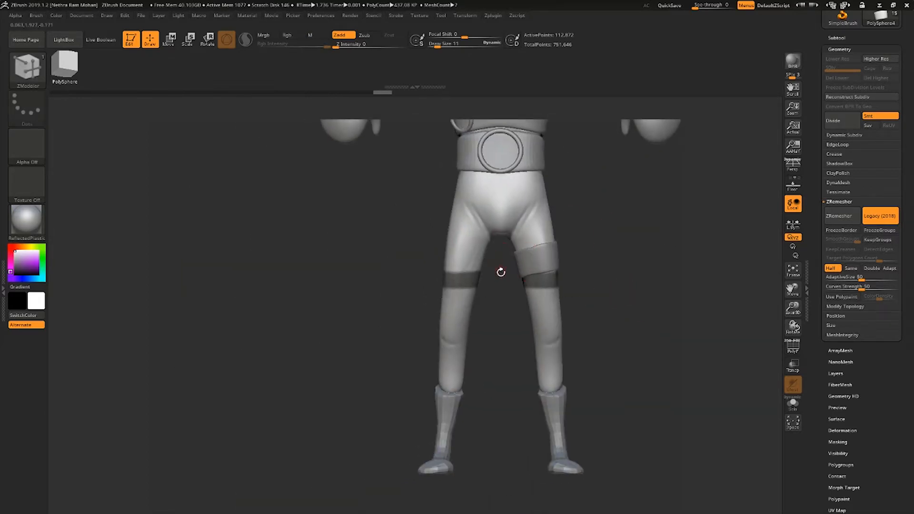
# Clear the mask on the character's right thigh and extract the remaining masked band as a new subtool.
pyautogui.keyDown('ctrl'); pyautogui.keyDown('alt'); pyautogui.moveTo(505, 235); pyautogui.dragTo(431, 323); pyautogui.keyUp('alt'); pyautogui.keyUp('ctrl')
pyautogui.click(836, 38)
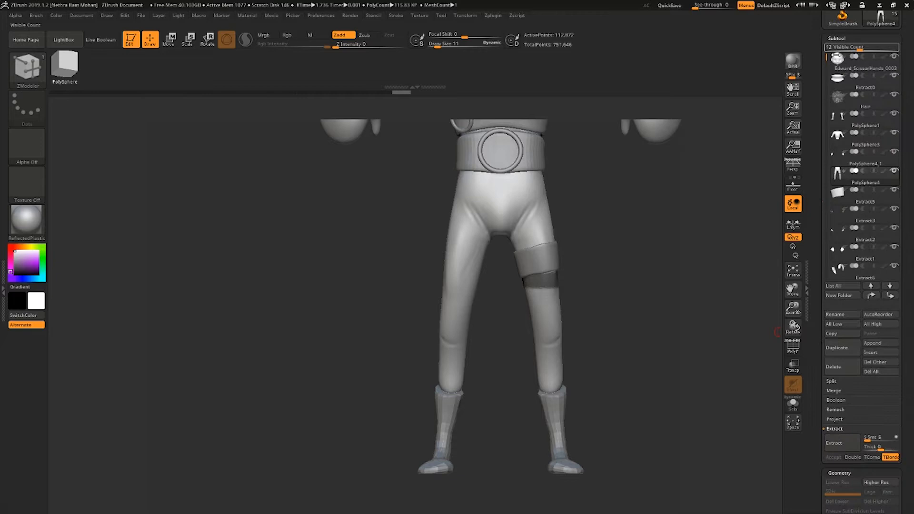
pyautogui.click(844, 447)
# Try further ZRemesher passes and an outward thickening on the second thigh band.
pyautogui.click(843, 323)
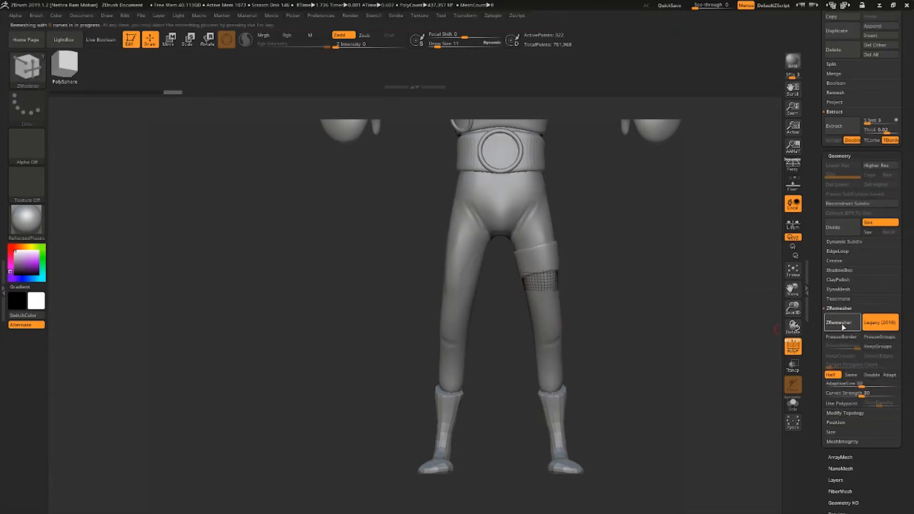
pyautogui.keyDown('alt'); pyautogui.moveTo(613, 357); pyautogui.dragTo(597, 343); pyautogui.keyUp('alt')
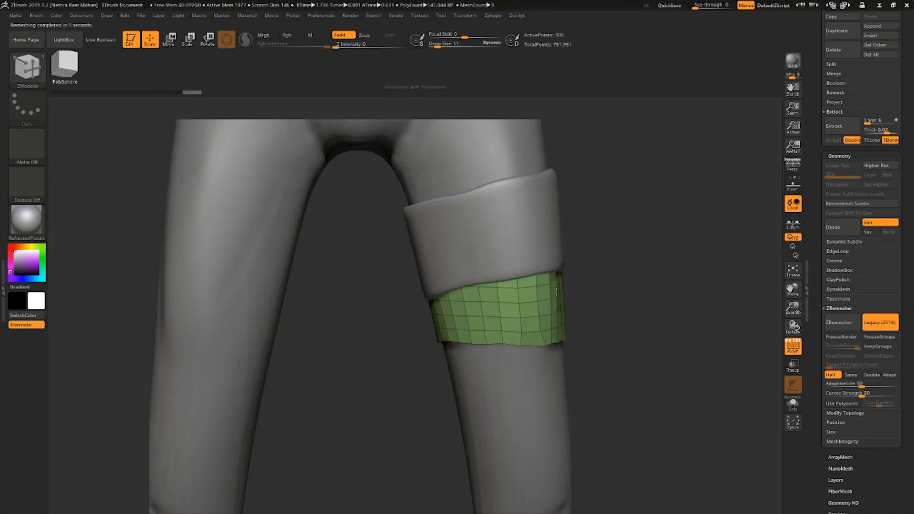
pyautogui.moveTo(619, 296); pyautogui.dragTo(670, 303)
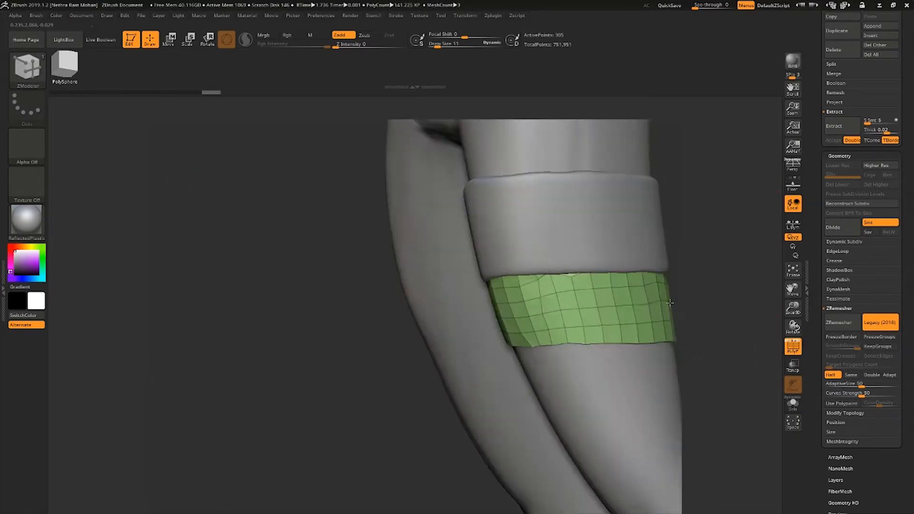
pyautogui.click(793, 366)
pyautogui.moveTo(743, 329); pyautogui.dragTo(606, 282)
pyautogui.hotkey('ctrl', 'z')
pyautogui.click(844, 323)
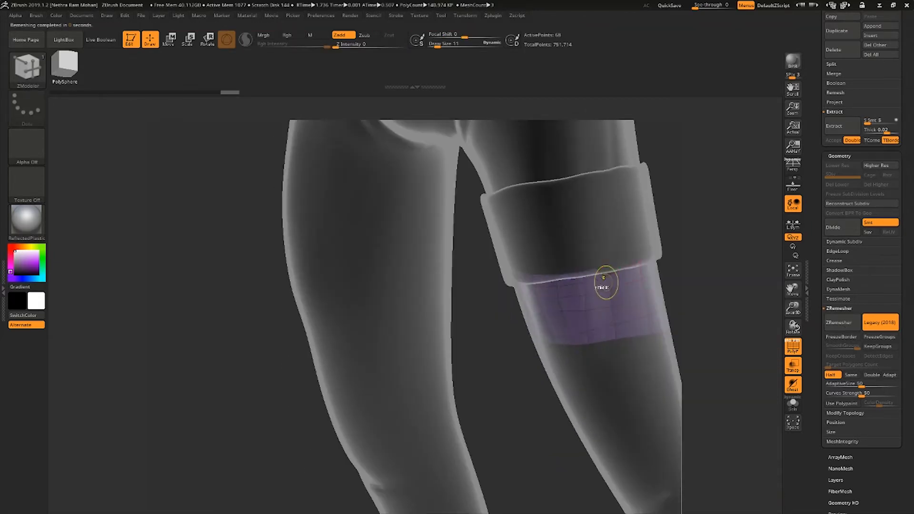
pyautogui.moveTo(742, 295); pyautogui.dragTo(686, 278)
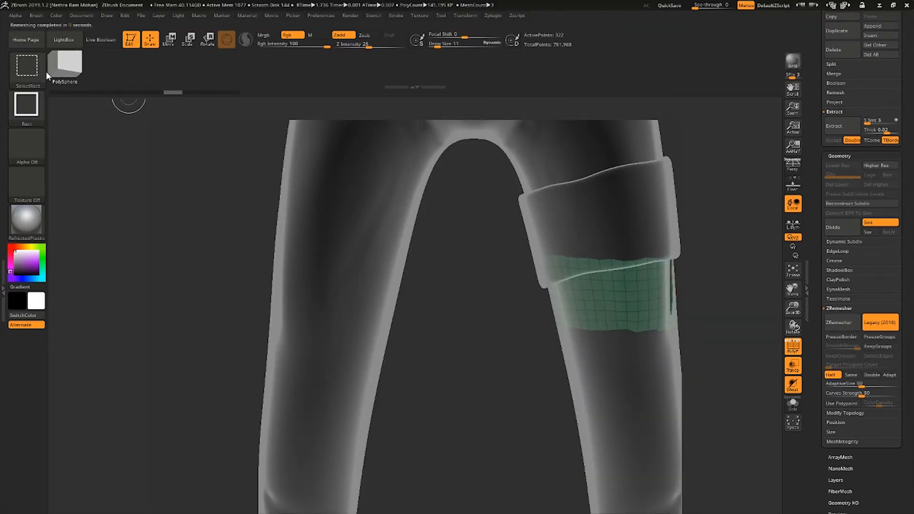
pyautogui.keyDown('ctrl'); pyautogui.keyDown('shift'); pyautogui.click(34, 71); pyautogui.keyUp('shift'); pyautogui.keyUp('ctrl')
pyautogui.keyDown('ctrl'); pyautogui.keyDown('shift'); pyautogui.click(148, 76); pyautogui.keyUp('shift'); pyautogui.keyUp('ctrl')
pyautogui.keyDown('ctrl'); pyautogui.keyDown('shift'); pyautogui.moveTo(496, 260); pyautogui.dragTo(514, 303); pyautogui.keyUp('shift'); pyautogui.keyUp('ctrl')
pyautogui.moveTo(710, 333)
pyautogui.mouseDown()
pyautogui.moveTo(680, 339)
pyautogui.moveTo(710, 334)
pyautogui.moveTo(638, 308)
pyautogui.moveTo(471, 304)
pyautogui.mouseUp()
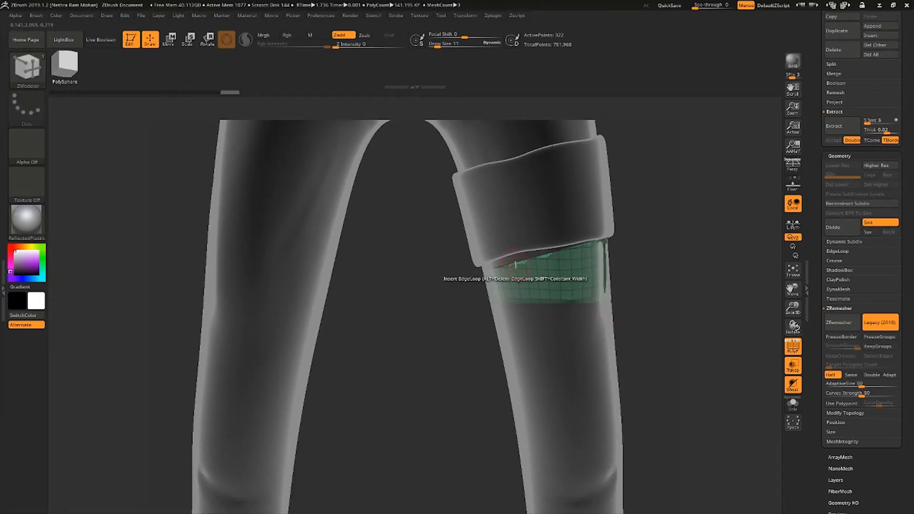
# ZRemesh the second thigh band at half its polygon count and pull its polygons outward to thicken it.
pyautogui.moveTo(636, 288); pyautogui.dragTo(657, 257)
pyautogui.click(842, 327)
pyautogui.moveTo(705, 305); pyautogui.dragTo(743, 281)
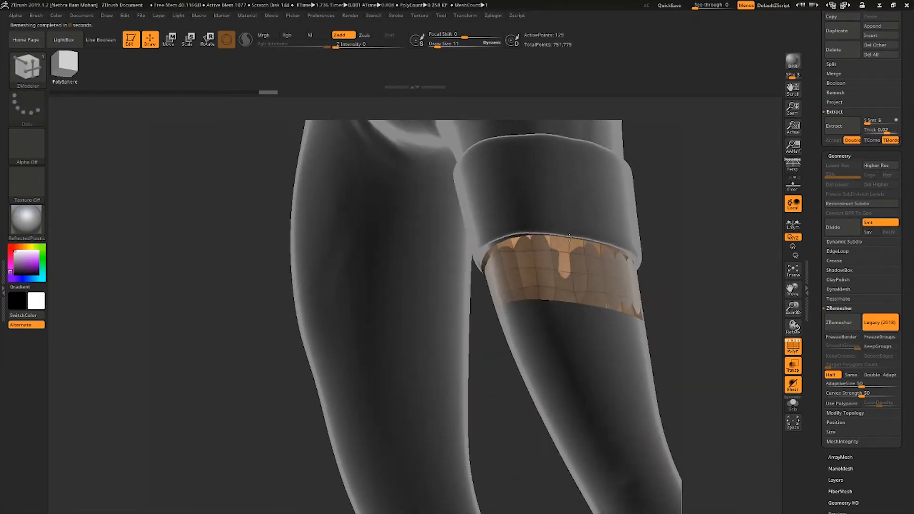
pyautogui.moveTo(569, 236); pyautogui.dragTo(622, 329)
pyautogui.moveTo(599, 271); pyautogui.dragTo(612, 269)
# Divide the second thigh band up to subdivision level 4 and turn off the transparency and polyframe display.
pyautogui.moveTo(691, 281); pyautogui.dragTo(686, 252)
pyautogui.click(833, 225)
pyautogui.click(833, 225)
pyautogui.click(833, 226)
pyautogui.moveTo(686, 253); pyautogui.dragTo(581, 295)
pyautogui.click(794, 366)
pyautogui.hotkey('shift', 'f')
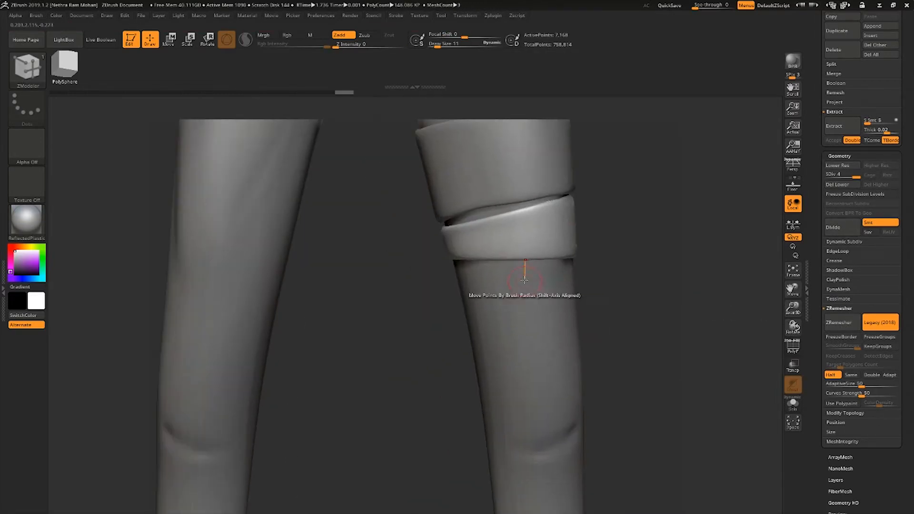
# Extract a third narrow band from the legs just below the other two and ZRemesh it at half its polygon count.
pyautogui.keyDown('alt'); pyautogui.click(525, 276); pyautogui.keyUp('alt')
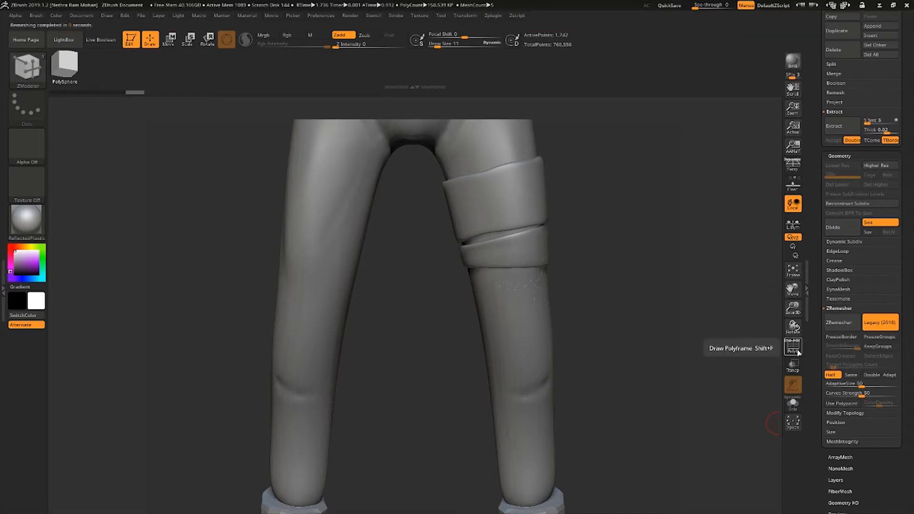
pyautogui.click(841, 325)
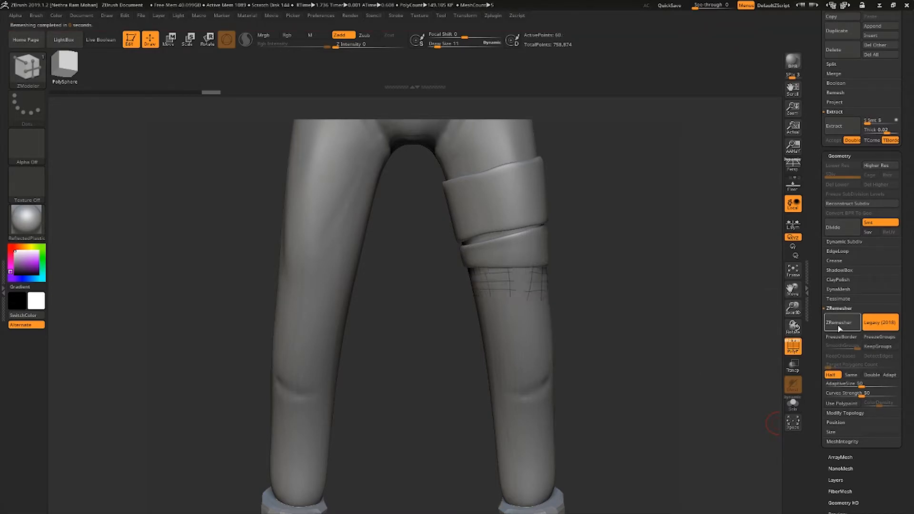
pyautogui.click(840, 329)
pyautogui.moveTo(643, 328)
pyautogui.mouseDown()
pyautogui.moveTo(538, 324)
pyautogui.moveTo(628, 314)
pyautogui.mouseUp()
pyautogui.hotkey('shift', 't')
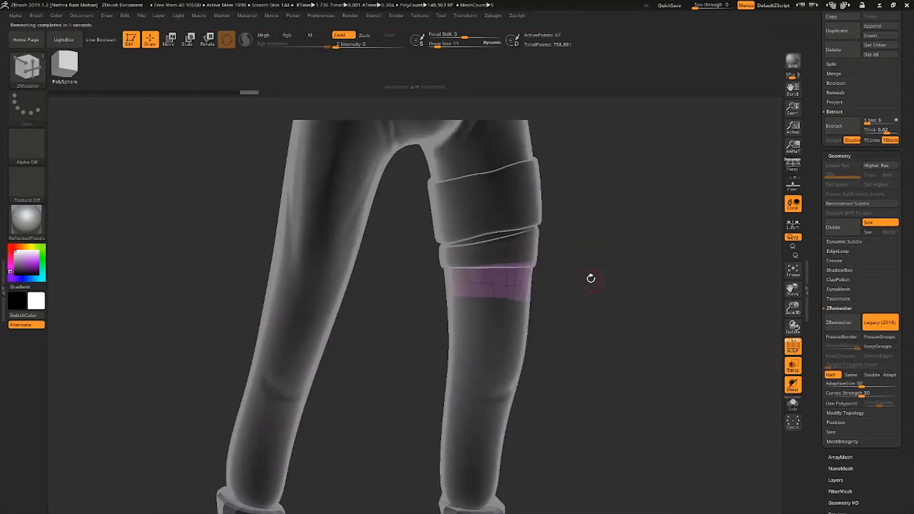
pyautogui.moveTo(590, 277)
pyautogui.keyDown('alt'); pyautogui.mouseDown()
pyautogui.moveTo(597, 324)
pyautogui.moveTo(567, 321)
pyautogui.moveTo(619, 300)
pyautogui.moveTo(665, 300)
pyautogui.moveTo(633, 293)
pyautogui.mouseUp(); pyautogui.keyUp('alt')
# Undo the last remeshes of the third band and try ZRemesher on it again.
pyautogui.hotkey('ctrl', 'z')
pyautogui.hotkey('ctrl', 'z')
pyautogui.keyDown('ctrl'); pyautogui.click(840, 328); pyautogui.keyUp('ctrl')
pyautogui.click(840, 327)
pyautogui.hotkey('ctrl', 'z')
pyautogui.hotkey('ctrl', 'z')
# ZRemesh the third band into a coarse mesh at half its polygon count and thicken its polygons outward.
pyautogui.click(842, 323)
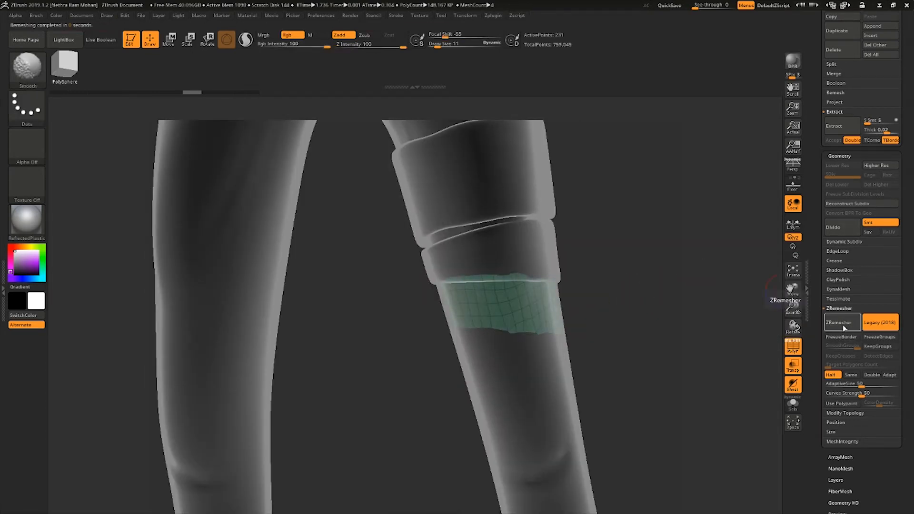
pyautogui.click(842, 327)
pyautogui.moveTo(724, 310)
pyautogui.mouseDown()
pyautogui.moveTo(677, 314)
pyautogui.moveTo(713, 317)
pyautogui.mouseUp()
pyautogui.click(841, 324)
pyautogui.click(835, 321)
pyautogui.moveTo(541, 316); pyautogui.dragTo(567, 318)
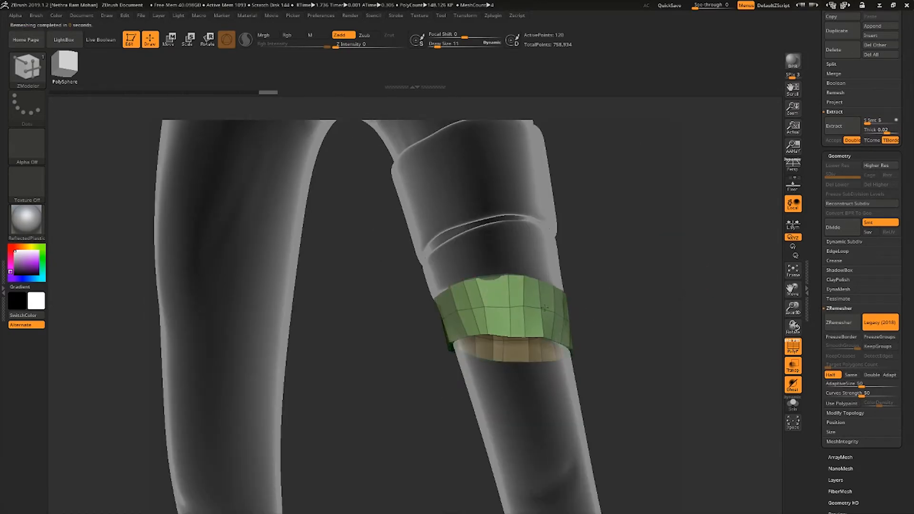
# Divide the third band up to subdivision level 4 and turn off the transparency and polyframe display.
pyautogui.click(846, 231)
pyautogui.click(846, 231)
pyautogui.click(846, 231)
pyautogui.keyDown('alt'); pyautogui.moveTo(719, 328); pyautogui.dragTo(533, 390); pyautogui.keyUp('alt')
pyautogui.click(793, 366)
pyautogui.hotkey('shift', 'f')
# Quick-save the project, turn on perspective, and render a preview of the whole character.
pyautogui.moveTo(533, 381); pyautogui.dragTo(565, 358)
pyautogui.press('9')
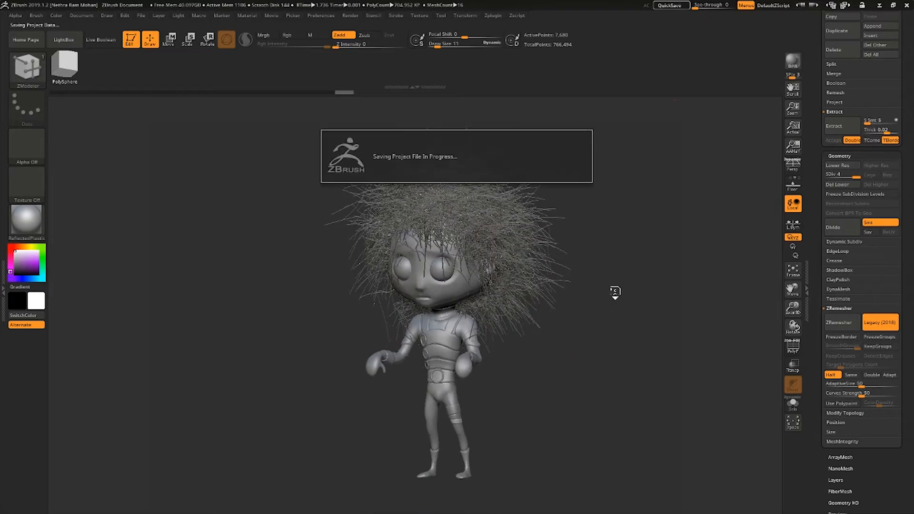
pyautogui.click(794, 167)
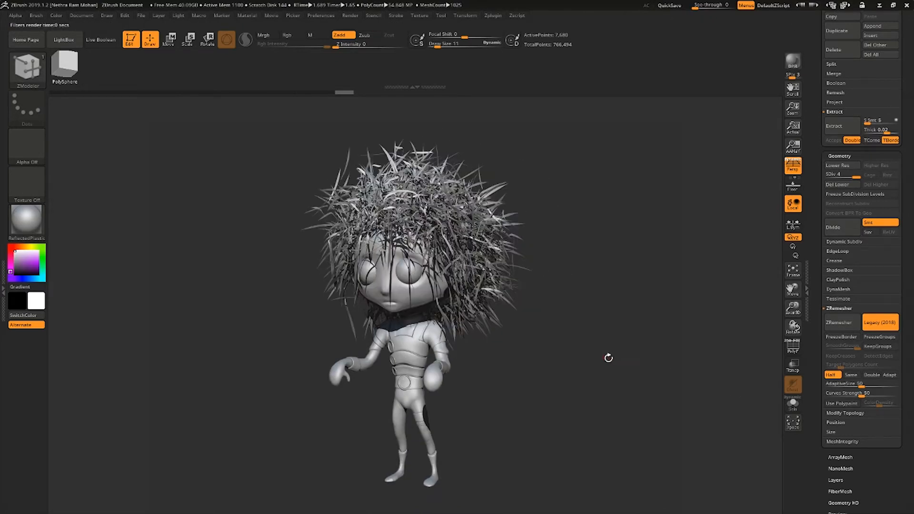
# Select the upper-body subtool and ZRemesh it three times at half its polygon count with Legacy (2018).
pyautogui.keyDown('shift'); pyautogui.moveTo(671, 345); pyautogui.dragTo(547, 417); pyautogui.keyUp('shift')
pyautogui.keyDown('alt'); pyautogui.click(546, 279); pyautogui.keyUp('alt')
pyautogui.moveTo(619, 234); pyautogui.dragTo(576, 242)
pyautogui.keyDown('alt'); pyautogui.moveTo(576, 243); pyautogui.dragTo(590, 338); pyautogui.keyUp('alt')
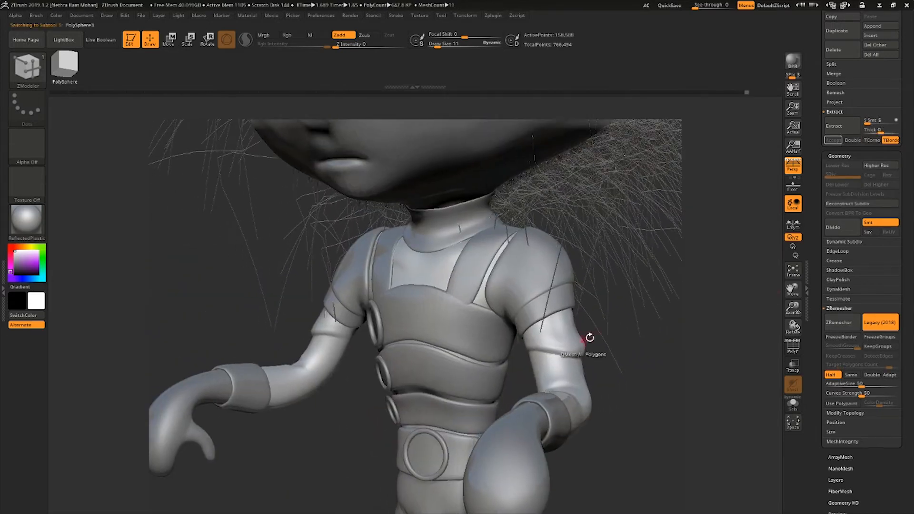
pyautogui.click(793, 349)
pyautogui.click(793, 350)
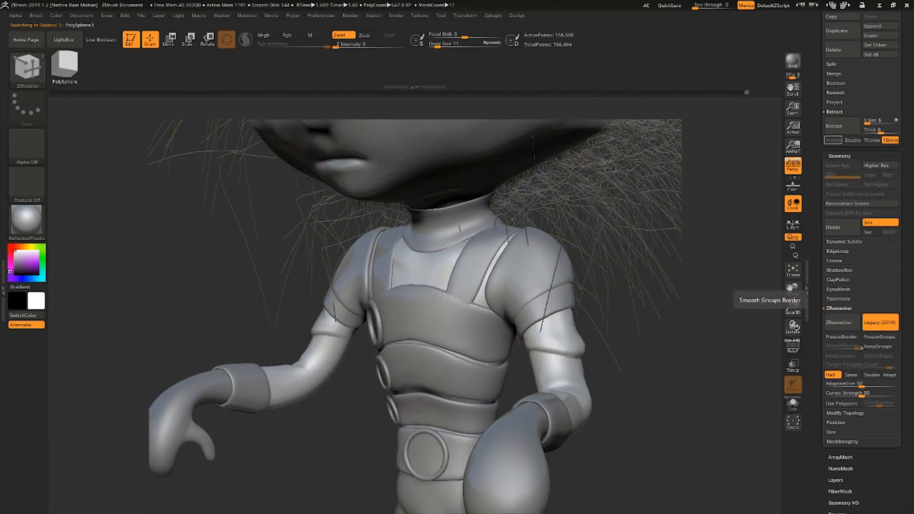
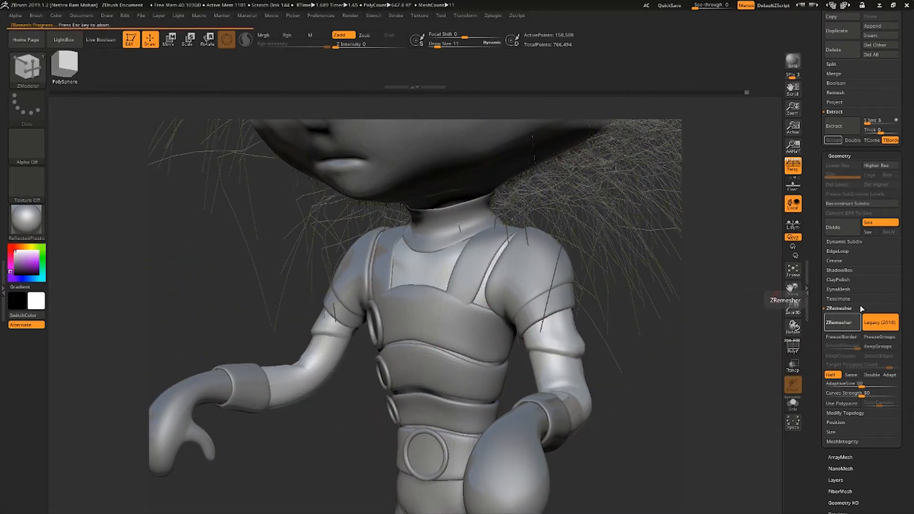
pyautogui.click(793, 347)
pyautogui.click(842, 325)
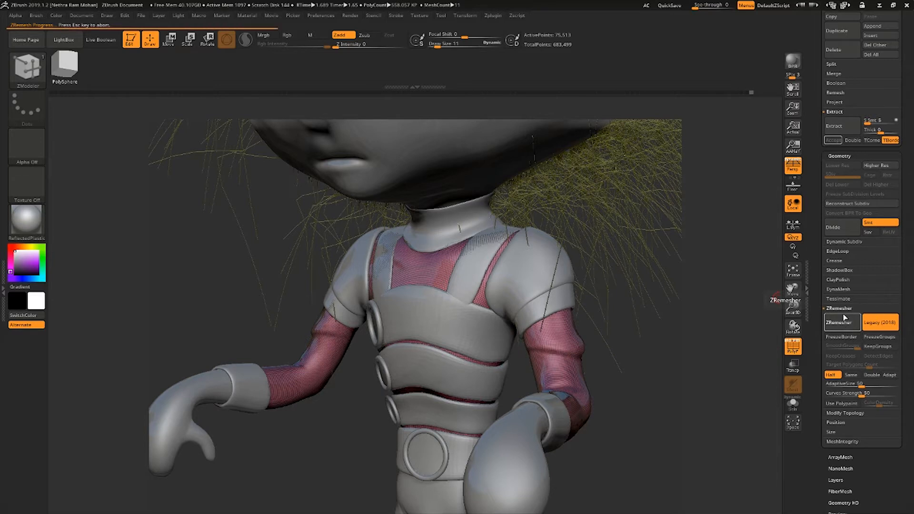
pyautogui.click(793, 349)
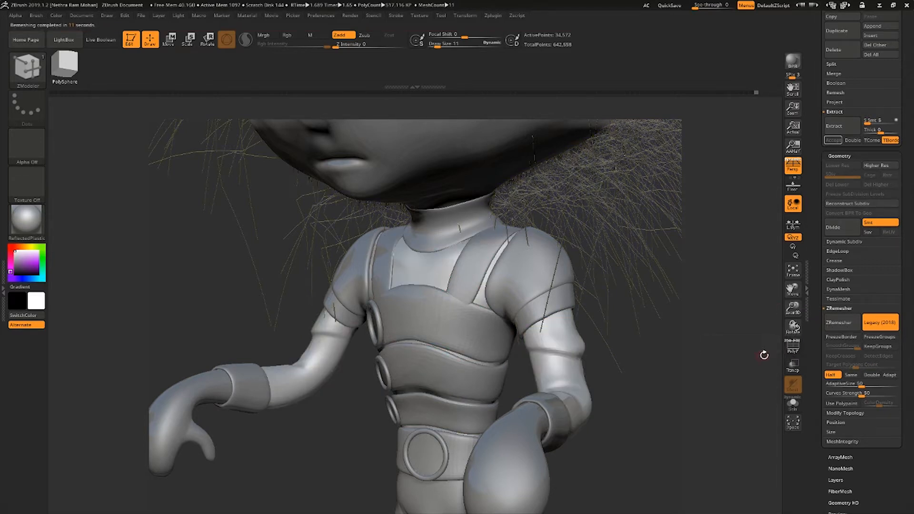
pyautogui.click(791, 349)
pyautogui.click(791, 349)
pyautogui.click(791, 349)
pyautogui.click(832, 329)
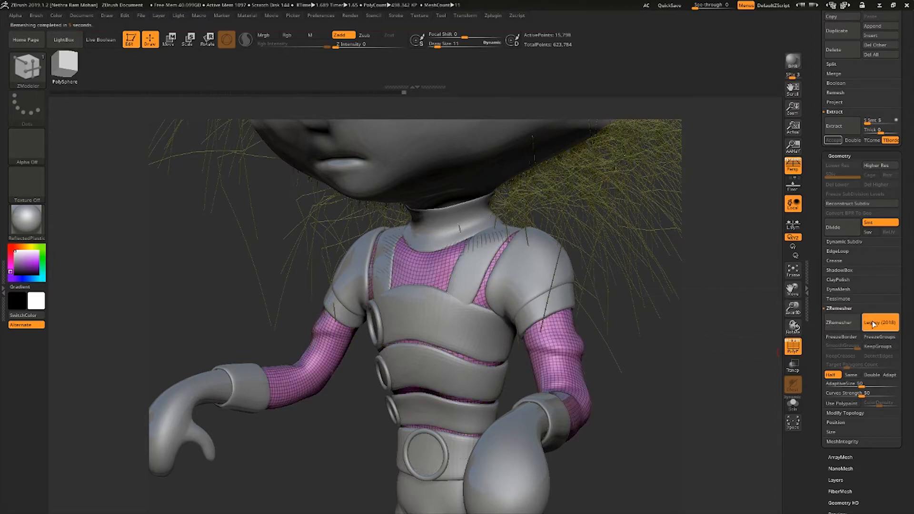
# Hide the polyframe and divide the upper body up to subdivision level 4.
pyautogui.click(793, 348)
pyautogui.moveTo(732, 313); pyautogui.dragTo(614, 464)
pyautogui.moveTo(844, 148); pyautogui.dragTo(844, 419)
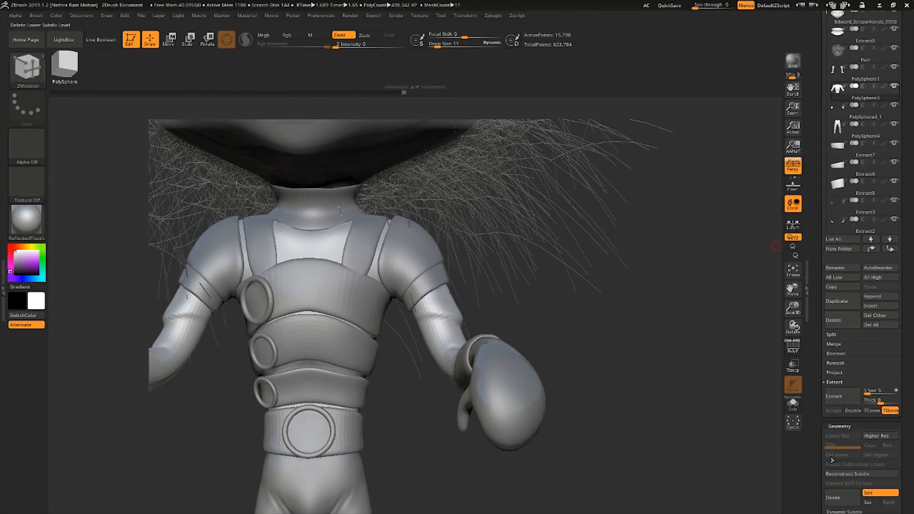
pyautogui.moveTo(690, 440)
pyautogui.mouseDown()
pyautogui.moveTo(620, 459)
pyautogui.moveTo(597, 253)
pyautogui.moveTo(547, 305)
pyautogui.moveTo(494, 321)
pyautogui.moveTo(590, 424)
pyautogui.moveTo(472, 430)
pyautogui.moveTo(480, 437)
pyautogui.mouseUp()
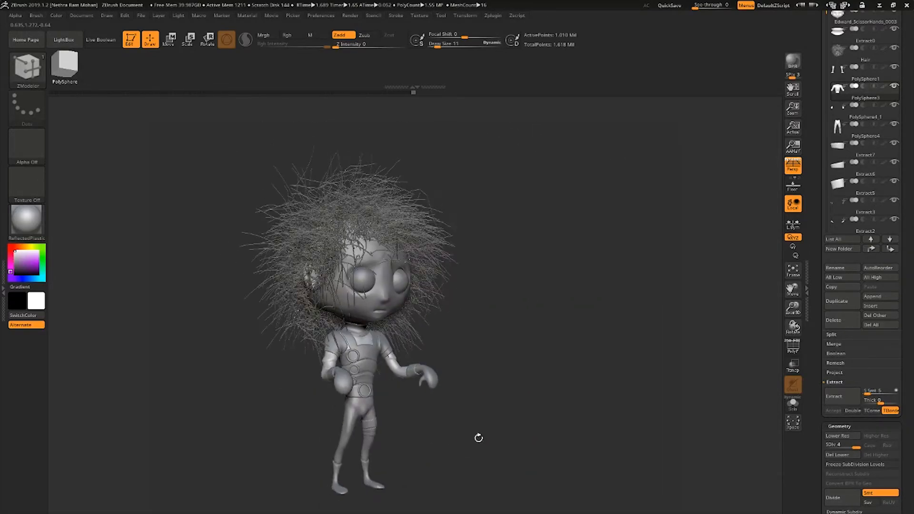
# Turn on polypaint for all subtools and try the MatCap Gorilla material on the character.
pyautogui.keyDown('shift'); pyautogui.click(884, 184); pyautogui.keyUp('shift')
pyautogui.click(27, 220)
pyautogui.click(153, 286)
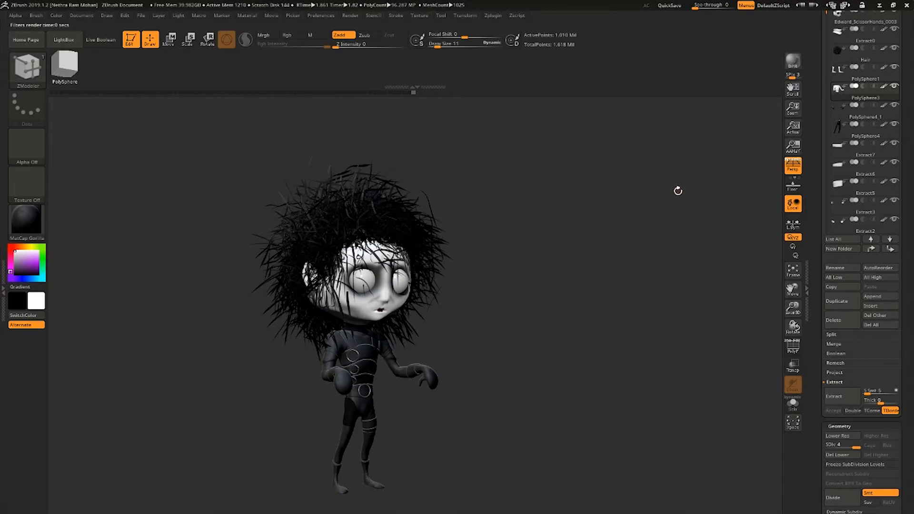
pyautogui.moveTo(519, 371); pyautogui.dragTo(495, 339)
pyautogui.keyDown('alt'); pyautogui.moveTo(495, 339); pyautogui.dragTo(484, 357); pyautogui.keyUp('alt')
pyautogui.moveTo(582, 357); pyautogui.dragTo(762, 265)
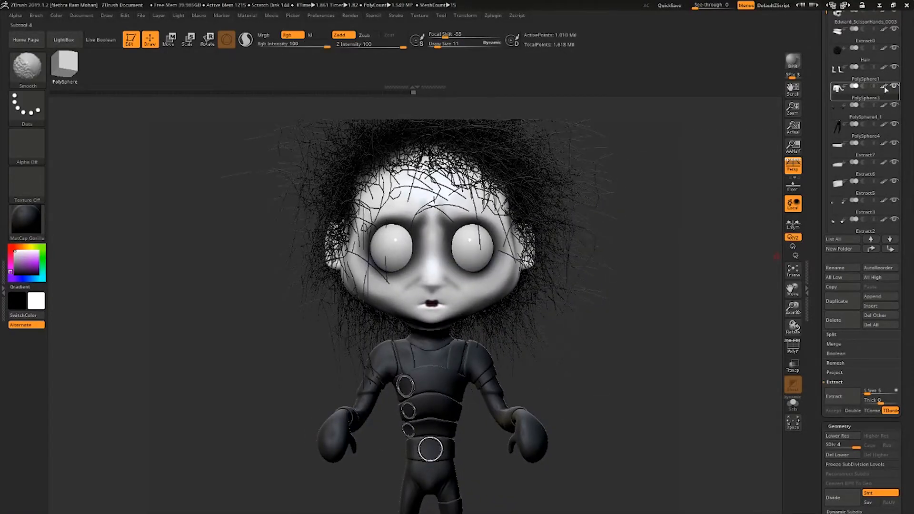
# Turn off polypaint for all subtools and try a MatCap Metal material.
pyautogui.keyDown('shift'); pyautogui.click(885, 88); pyautogui.keyUp('shift')
pyautogui.click(31, 230)
pyautogui.click(37, 234)
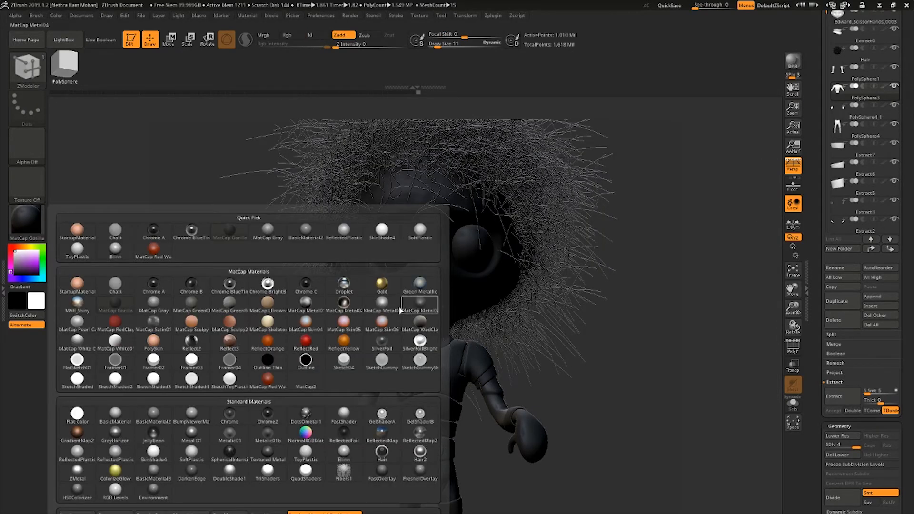
pyautogui.click(401, 310)
# Hide the hair subtool and quick-save the project.
pyautogui.click(894, 48)
pyautogui.keyDown('alt'); pyautogui.moveTo(709, 286); pyautogui.dragTo(698, 105); pyautogui.keyUp('alt')
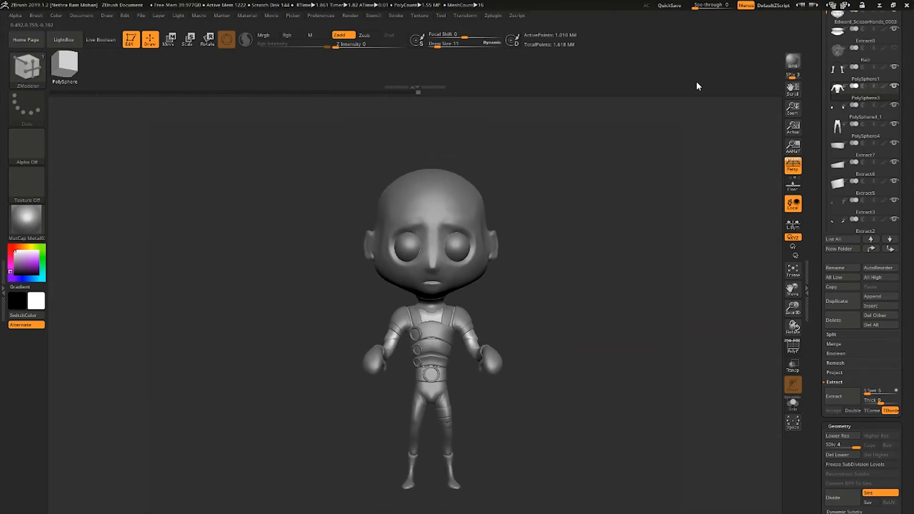
pyautogui.click(670, 6)
# Switch the material to ReflectedPlastic.
pyautogui.click(29, 233)
pyautogui.click(80, 448)
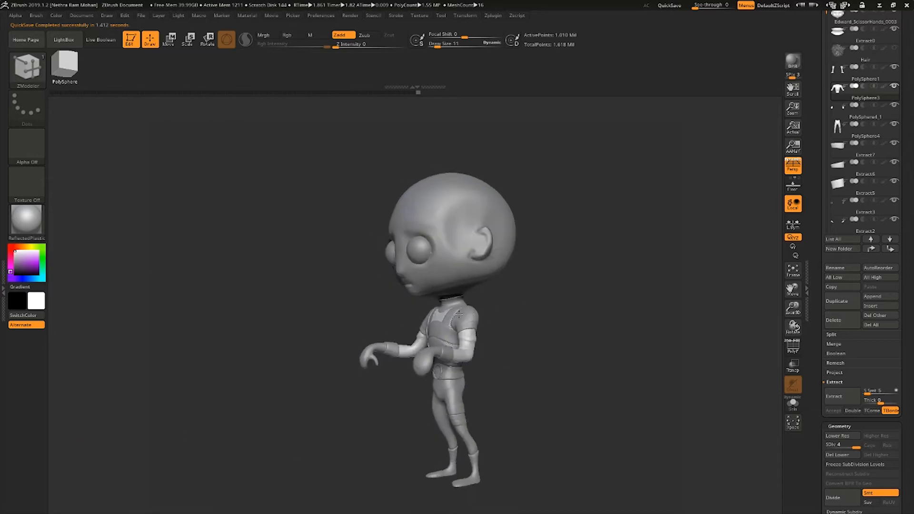
pyautogui.keyDown('alt'); pyautogui.moveTo(505, 295); pyautogui.dragTo(553, 272); pyautogui.keyUp('alt')
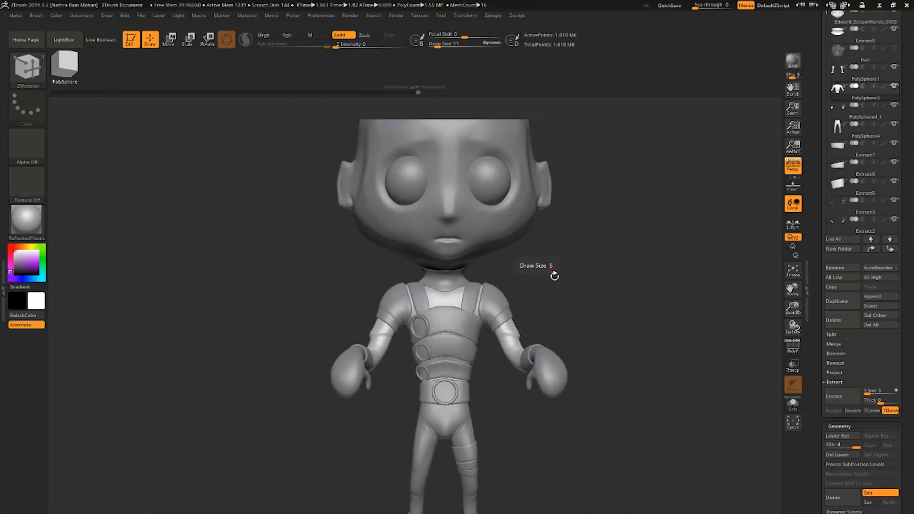
# Select the boots subtool and divide it three times.
pyautogui.keyDown('alt'); pyautogui.moveTo(561, 379); pyautogui.dragTo(564, 273); pyautogui.keyUp('alt')
pyautogui.keyDown('alt'); pyautogui.moveTo(514, 397); pyautogui.dragTo(527, 281); pyautogui.keyUp('alt')
pyautogui.keyDown('alt'); pyautogui.click(501, 280); pyautogui.keyUp('alt')
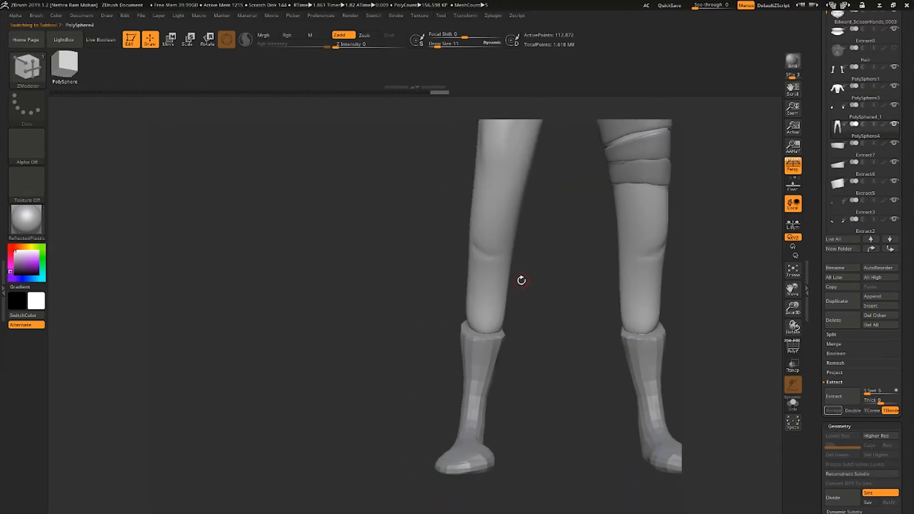
pyautogui.keyDown('alt'); pyautogui.click(486, 357); pyautogui.keyUp('alt')
pyautogui.click(843, 499)
pyautogui.click(843, 499)
pyautogui.click(843, 500)
# Select the trousers, mask the legs above the knees with the Transpose line, and turn off perspective.
pyautogui.keyDown('alt'); pyautogui.moveTo(569, 408); pyautogui.dragTo(543, 381); pyautogui.keyUp('alt')
pyautogui.keyDown('alt'); pyautogui.moveTo(534, 372); pyautogui.dragTo(564, 333); pyautogui.keyUp('alt')
pyautogui.keyDown('alt'); pyautogui.click(500, 257); pyautogui.keyUp('alt')
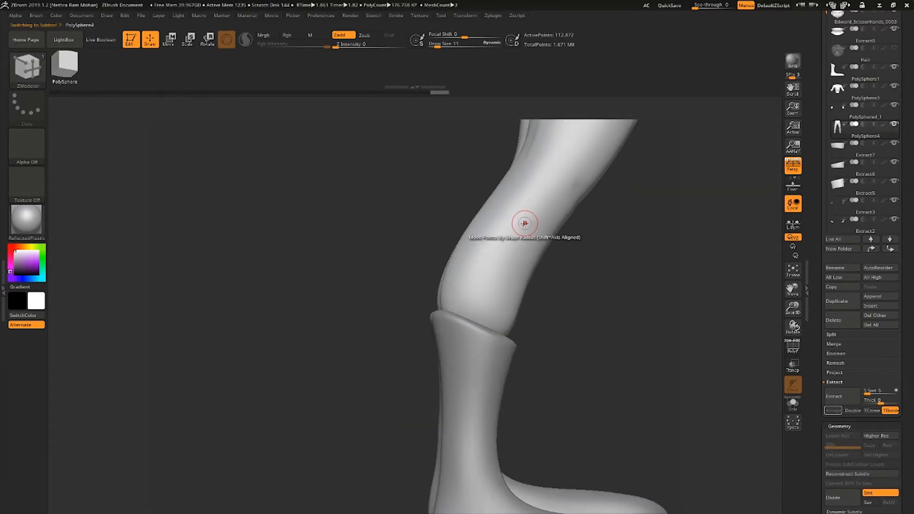
pyautogui.moveTo(524, 223); pyautogui.dragTo(534, 134)
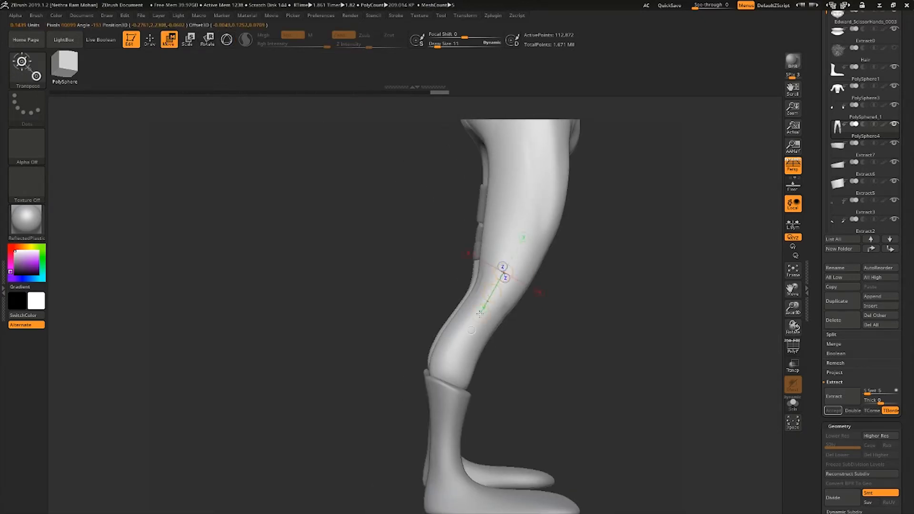
pyautogui.keyDown('ctrl'); pyautogui.moveTo(504, 297); pyautogui.dragTo(482, 339); pyautogui.keyUp('ctrl')
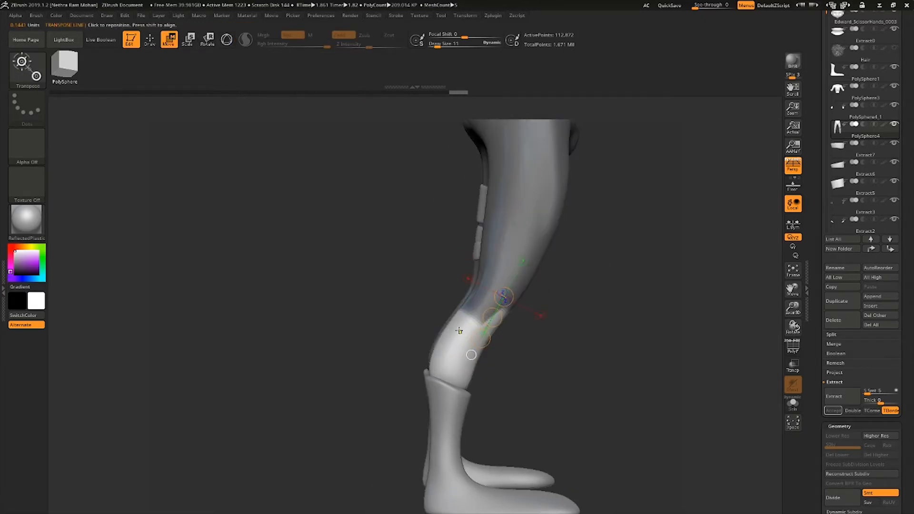
pyautogui.click(793, 166)
# Try masking the trousers' upper legs again with the Transpose line, clear the mask, and return to drawing.
pyautogui.moveTo(480, 303); pyautogui.dragTo(464, 336)
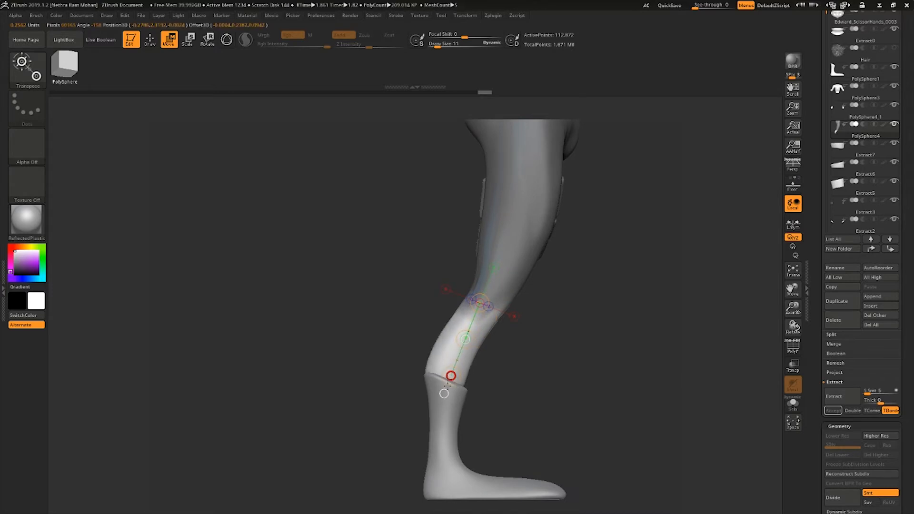
pyautogui.moveTo(543, 344); pyautogui.dragTo(497, 349)
pyautogui.keyDown('ctrl'); pyautogui.moveTo(391, 276); pyautogui.dragTo(410, 298); pyautogui.keyUp('ctrl')
pyautogui.moveTo(405, 310); pyautogui.dragTo(445, 315)
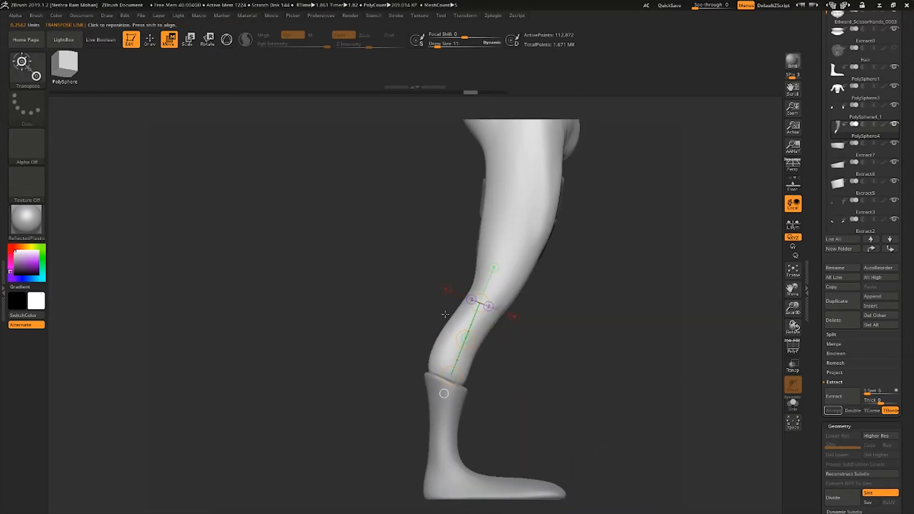
pyautogui.keyDown('ctrl'); pyautogui.moveTo(533, 341); pyautogui.dragTo(482, 328); pyautogui.keyUp('ctrl')
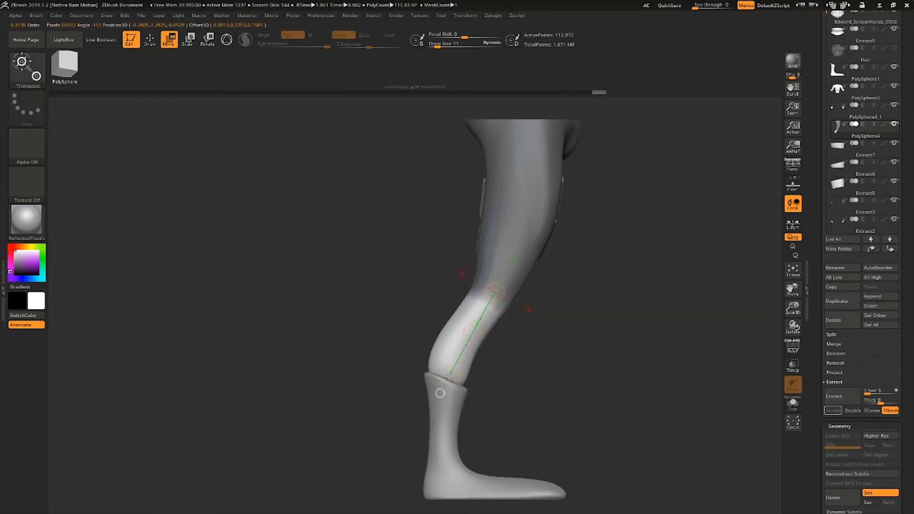
pyautogui.moveTo(405, 402); pyautogui.dragTo(637, 375)
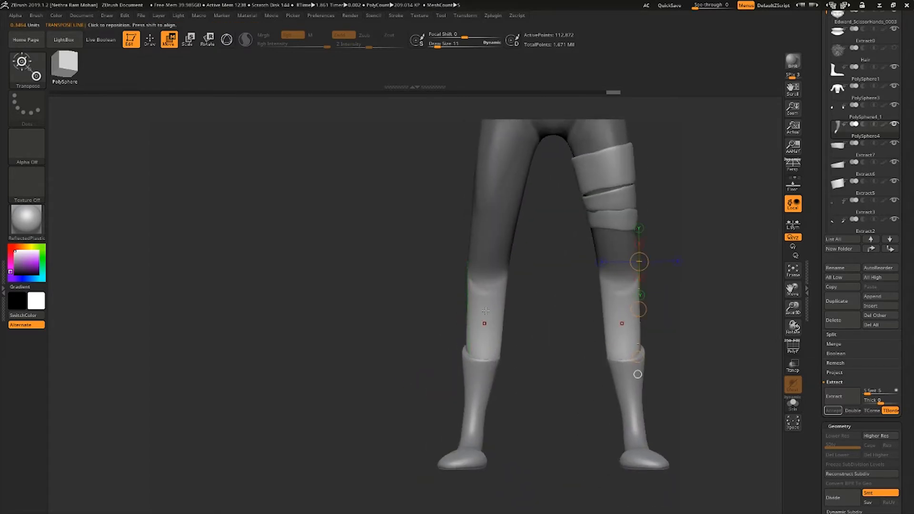
pyautogui.keyDown('ctrl'); pyautogui.moveTo(547, 371); pyautogui.dragTo(566, 388); pyautogui.keyUp('ctrl')
pyautogui.keyDown('alt'); pyautogui.moveTo(619, 376); pyautogui.dragTo(590, 305); pyautogui.keyUp('alt')
pyautogui.moveTo(590, 304)
pyautogui.keyDown('alt'); pyautogui.mouseDown()
pyautogui.moveTo(571, 267)
pyautogui.moveTo(591, 243)
pyautogui.moveTo(514, 241)
pyautogui.moveTo(562, 243)
pyautogui.mouseUp(); pyautogui.keyUp('alt')
pyautogui.click(224, 39)
pyautogui.press('q')
# Mask a band across the character's right leg just below the knee with MaskLasso, undoing misplaced strokes.
pyautogui.moveTo(505, 371)
pyautogui.keyDown('alt'); pyautogui.mouseDown()
pyautogui.moveTo(566, 229)
pyautogui.moveTo(567, 362)
pyautogui.mouseUp(); pyautogui.keyUp('alt')
pyautogui.moveTo(481, 385)
pyautogui.mouseDown()
pyautogui.moveTo(524, 392)
pyautogui.moveTo(483, 371)
pyautogui.moveTo(509, 359)
pyautogui.mouseUp()
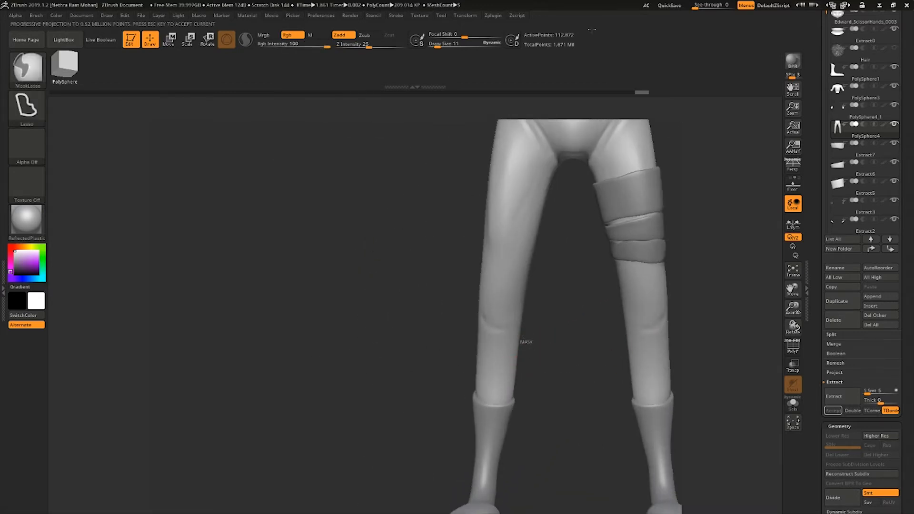
pyautogui.hotkey('ctrl', 'z')
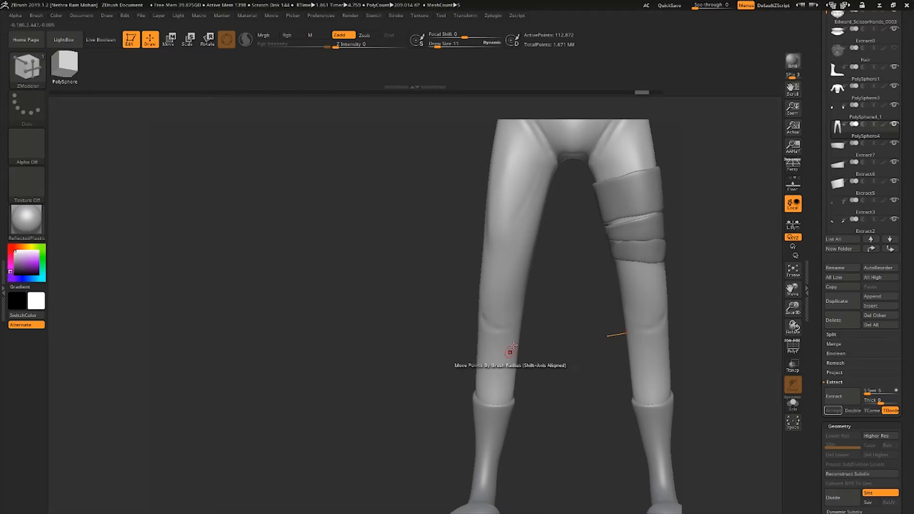
pyautogui.moveTo(537, 328)
pyautogui.keyDown('ctrl'); pyautogui.mouseDown()
pyautogui.moveTo(470, 328)
pyautogui.moveTo(535, 363)
pyautogui.mouseUp(); pyautogui.keyUp('ctrl')
pyautogui.moveTo(537, 364)
pyautogui.mouseDown()
pyautogui.moveTo(577, 360)
pyautogui.moveTo(477, 354)
pyautogui.mouseUp()
pyautogui.hotkey('ctrl', 'z')
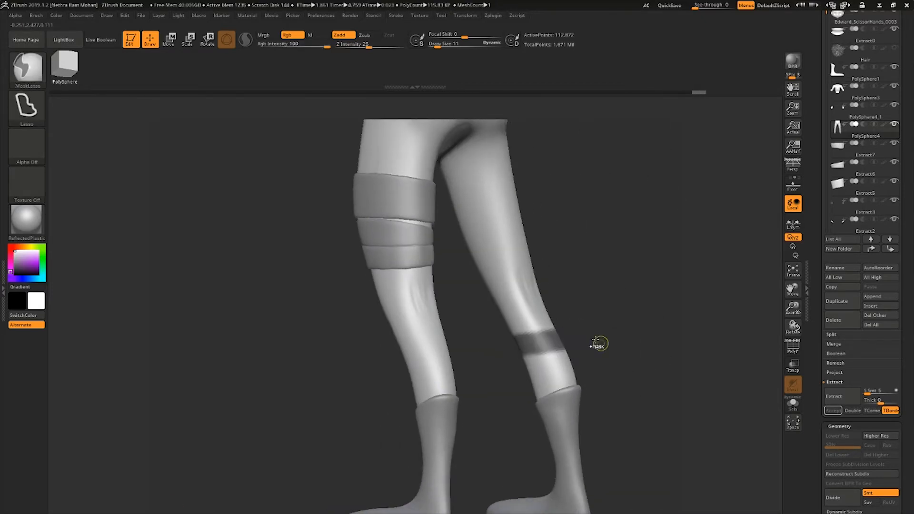
# Refine the mask band's edges around the shin from the back and sides, and unmask the excess.
pyautogui.moveTo(596, 342)
pyautogui.mouseDown()
pyautogui.moveTo(461, 348)
pyautogui.moveTo(490, 361)
pyautogui.mouseUp()
pyautogui.moveTo(521, 328)
pyautogui.keyDown('ctrl'); pyautogui.mouseDown()
pyautogui.moveTo(481, 323)
pyautogui.moveTo(505, 296)
pyautogui.mouseUp(); pyautogui.keyUp('ctrl')
pyautogui.moveTo(497, 294)
pyautogui.mouseDown()
pyautogui.moveTo(435, 287)
pyautogui.moveTo(542, 364)
pyautogui.mouseUp()
pyautogui.hotkey('ctrl', 'z')
pyautogui.keyDown('ctrl'); pyautogui.moveTo(471, 298); pyautogui.dragTo(512, 335); pyautogui.keyUp('ctrl')
pyautogui.moveTo(586, 339); pyautogui.dragTo(502, 334)
pyautogui.moveTo(566, 356)
pyautogui.keyDown('ctrl'); pyautogui.keyDown('alt'); pyautogui.mouseDown()
pyautogui.moveTo(546, 283)
pyautogui.moveTo(638, 374)
pyautogui.mouseUp(); pyautogui.keyUp('alt'); pyautogui.keyUp('ctrl')
pyautogui.moveTo(555, 305)
pyautogui.mouseDown()
pyautogui.moveTo(429, 291)
pyautogui.moveTo(543, 285)
pyautogui.mouseUp()
# Extract the masked leg band with thickness 0, accept it, and ZRemesh it with Legacy (2018) in transparent view.
pyautogui.click(875, 402)
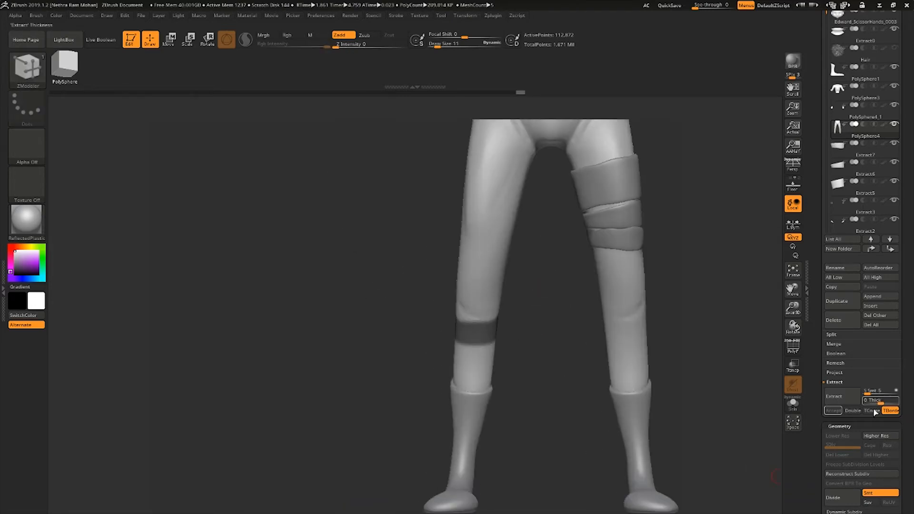
pyautogui.click(834, 411)
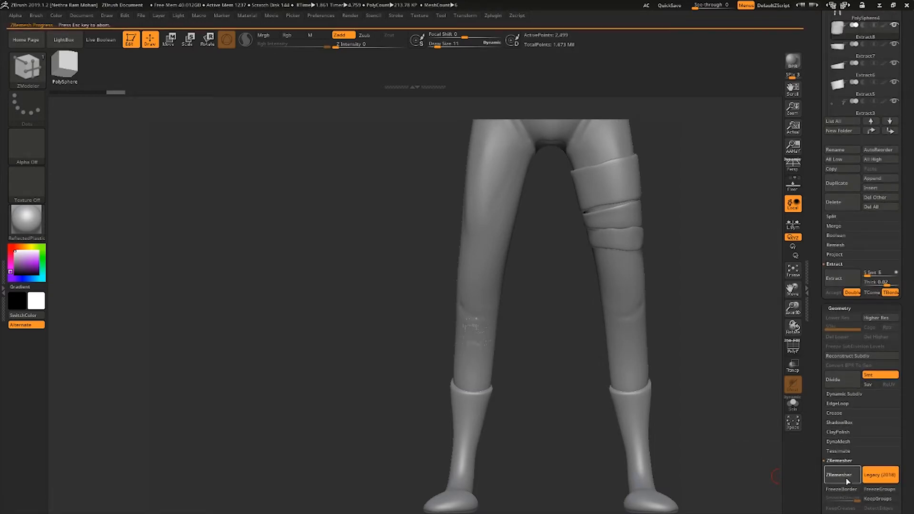
pyautogui.click(793, 366)
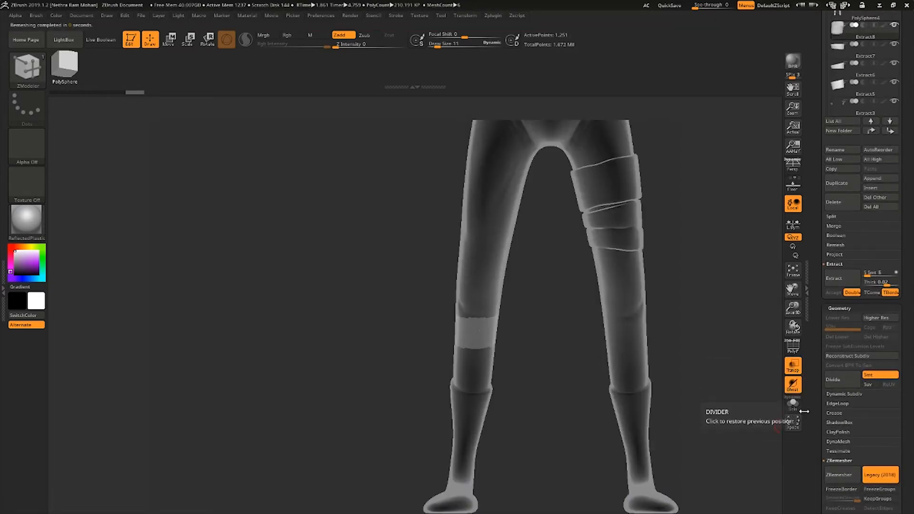
pyautogui.click(841, 475)
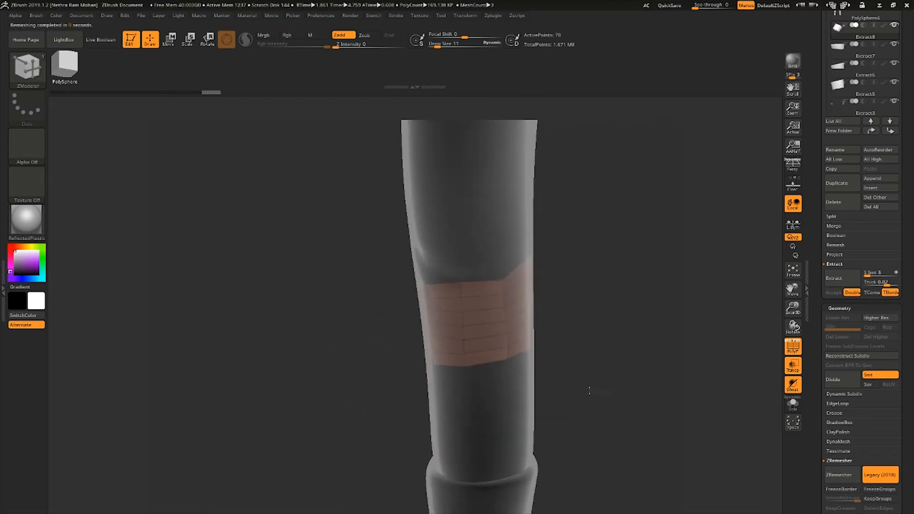
# Thicken the leg band by extruding all its polygons with QMesh, and divide it up to subdivision level 4.
pyautogui.moveTo(590, 391); pyautogui.dragTo(686, 413)
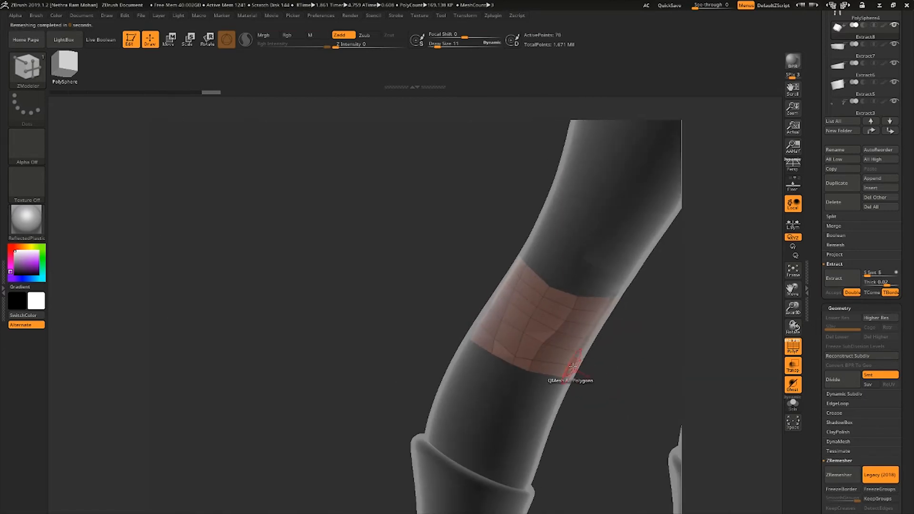
pyautogui.moveTo(572, 371); pyautogui.dragTo(572, 365)
pyautogui.hotkey('shift', 'f')
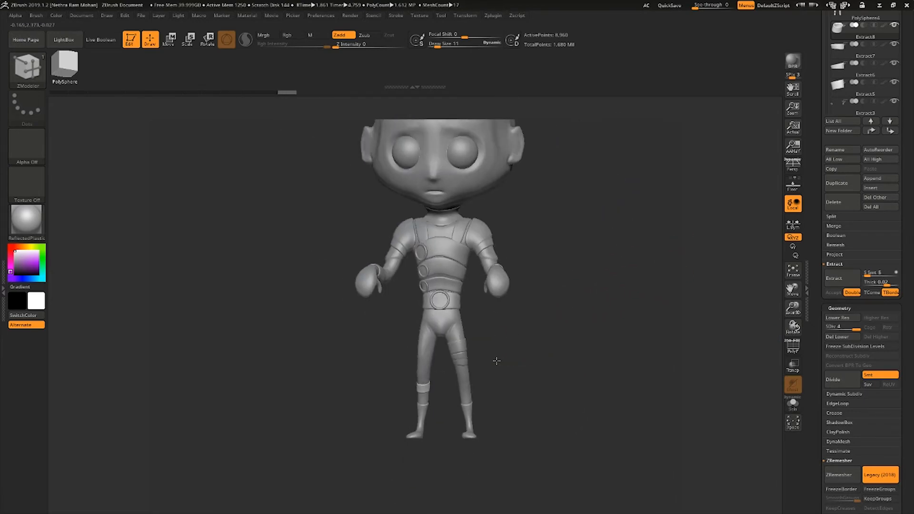
# Check the leg bands and render a preview of the whole character.
pyautogui.moveTo(496, 359); pyautogui.dragTo(521, 332)
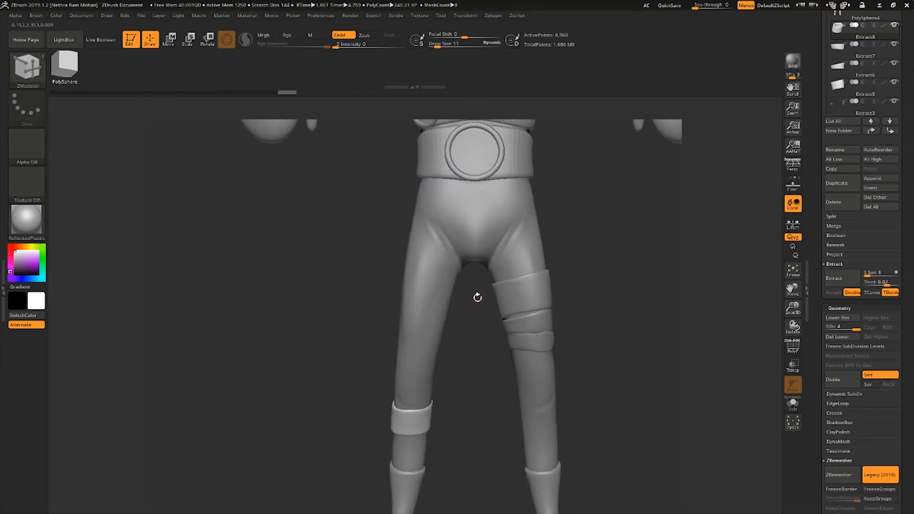
pyautogui.moveTo(475, 296); pyautogui.dragTo(466, 276)
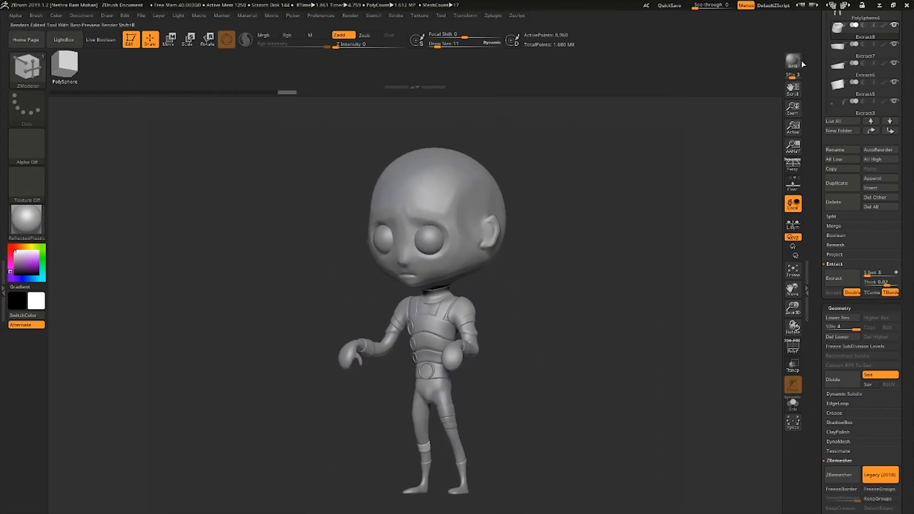
pyautogui.click(793, 61)
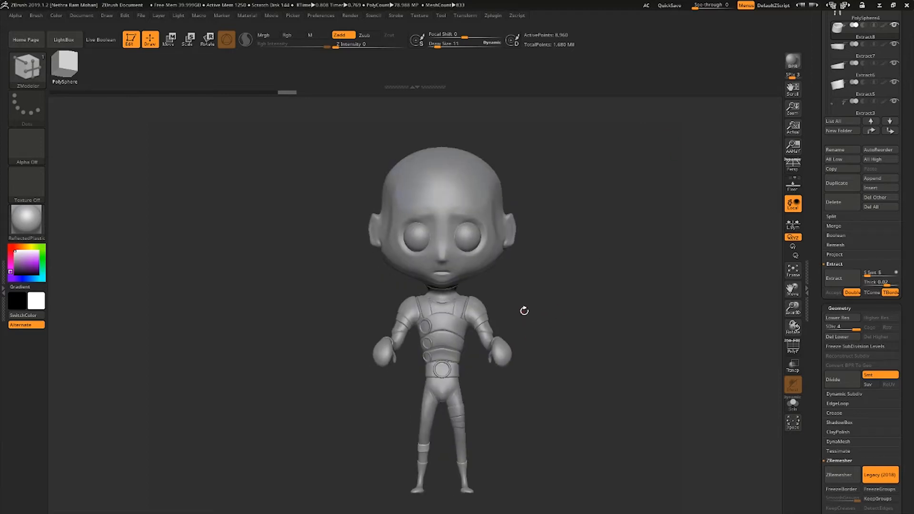
# Select the shoulder straps subtool, turn off Dynamic Subdiv, and show its polyframe.
pyautogui.moveTo(525, 310); pyautogui.dragTo(419, 299)
pyautogui.moveTo(419, 299); pyautogui.dragTo(540, 278, button='right')
pyautogui.keyDown('alt'); pyautogui.click(415, 287); pyautogui.keyUp('alt')
pyautogui.click(843, 394)
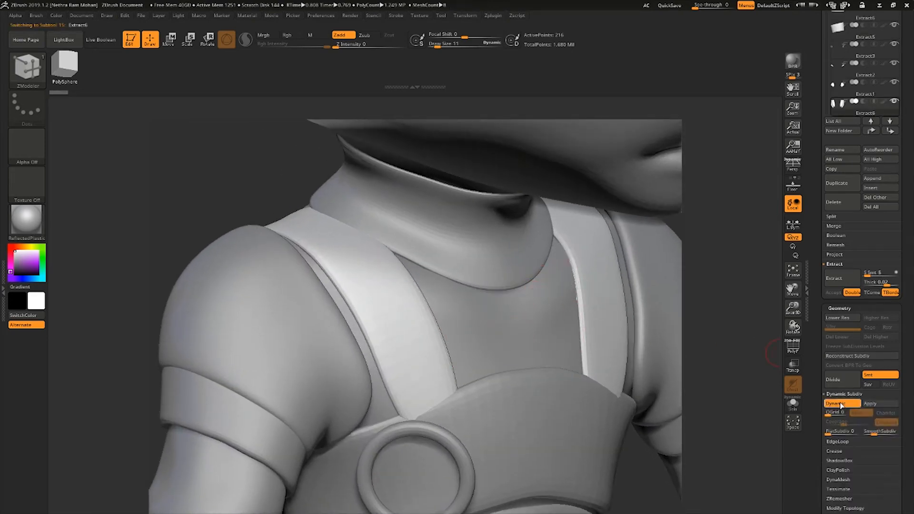
pyautogui.click(840, 402)
pyautogui.moveTo(414, 334); pyautogui.dragTo(517, 364, button='right')
pyautogui.hotkey('shift', 'f')
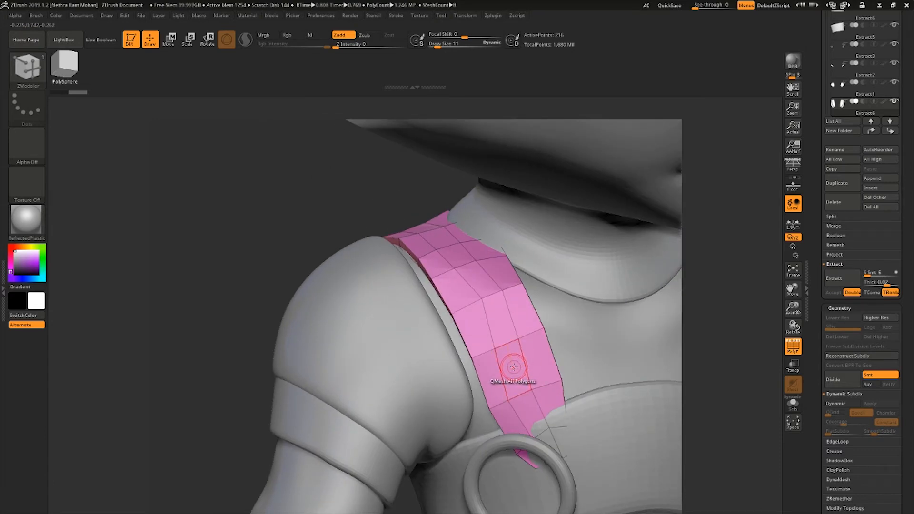
# Choose the IMM Primitives brush with the PolySphere mesh and a draw size of 7.
pyautogui.press('b')
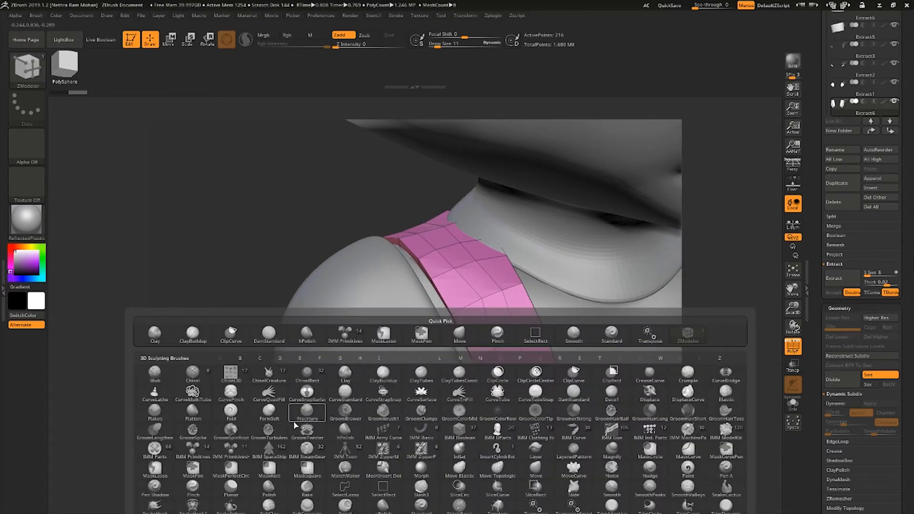
pyautogui.click(220, 419)
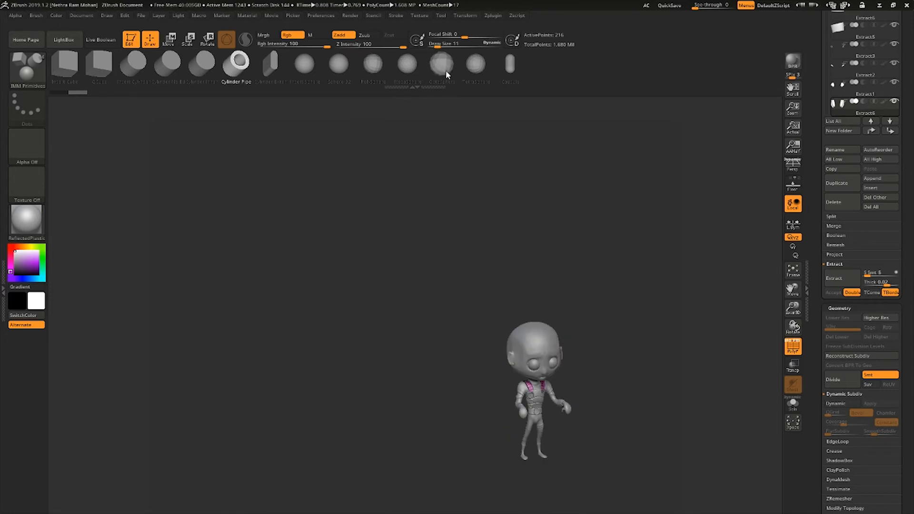
pyautogui.press('f')
pyautogui.keyDown('ctrl'); pyautogui.moveTo(381, 302); pyautogui.dragTo(523, 371, button='right'); pyautogui.keyUp('ctrl')
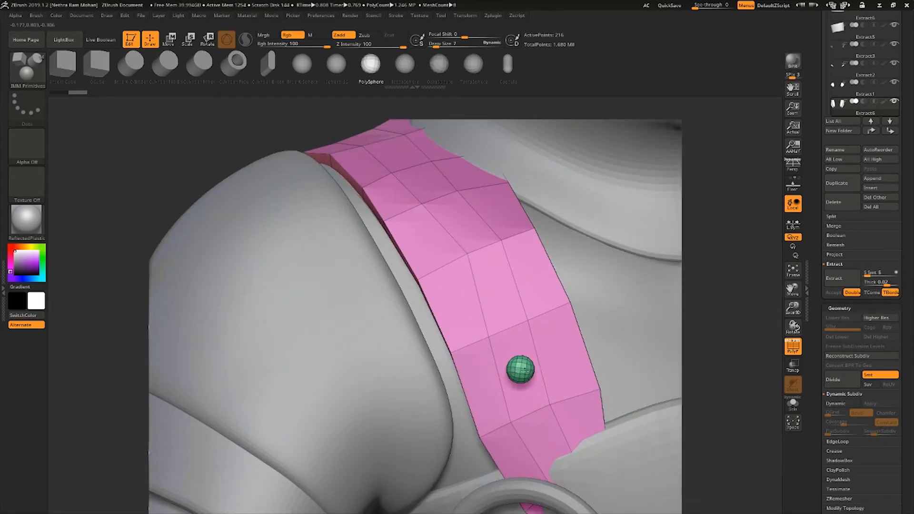
# Try inserting a small PolySphere on the front of the shoulder strap, and undo it.
pyautogui.moveTo(524, 371); pyautogui.dragTo(526, 371)
pyautogui.moveTo(526, 372); pyautogui.dragTo(537, 354, button='right')
pyautogui.hotkey('ctrl', 'z')
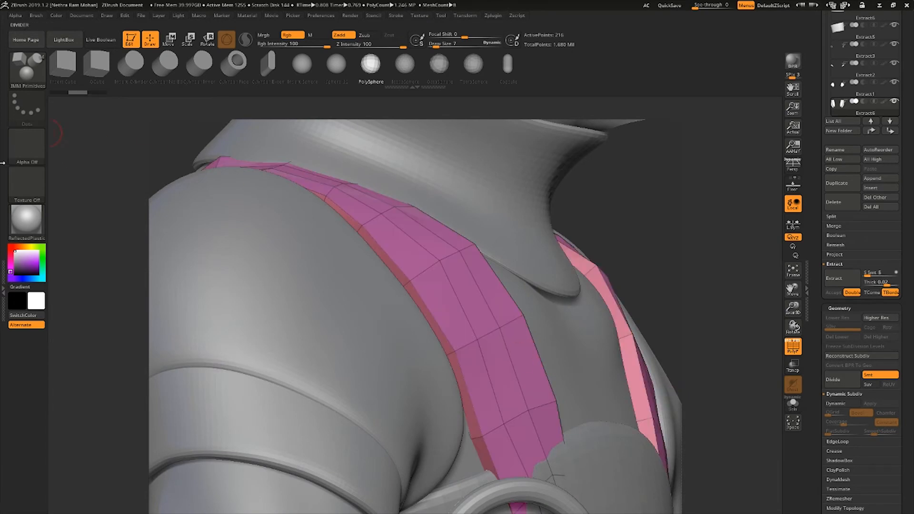
# Open the brush palette in the side tray and expand the insert brush's Depth settings.
pyautogui.click(2, 163)
pyautogui.click(25, 256)
pyautogui.click(25, 256)
pyautogui.click(24, 267)
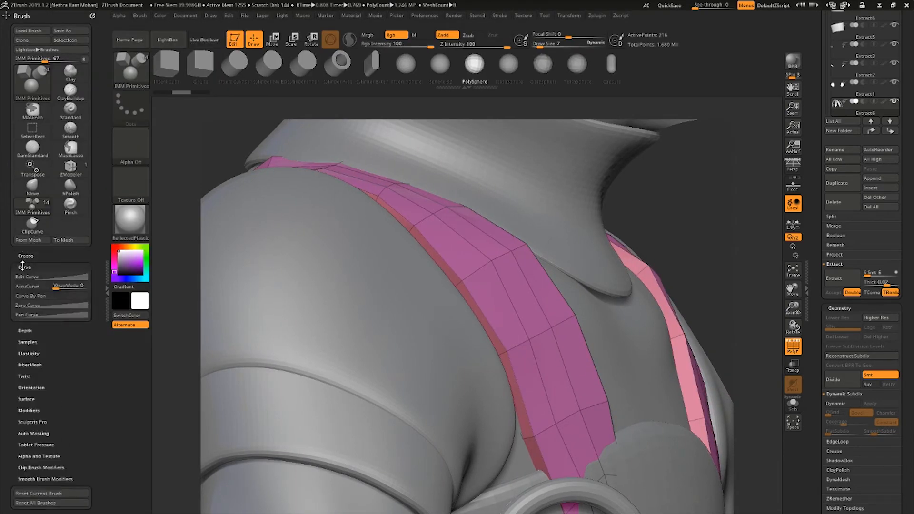
pyautogui.click(24, 267)
pyautogui.click(25, 279)
# Insert a row of small PolySphere studs along the shoulder straps from the front, over the shoulder and down the back.
pyautogui.moveTo(597, 451); pyautogui.dragTo(561, 377, button='right')
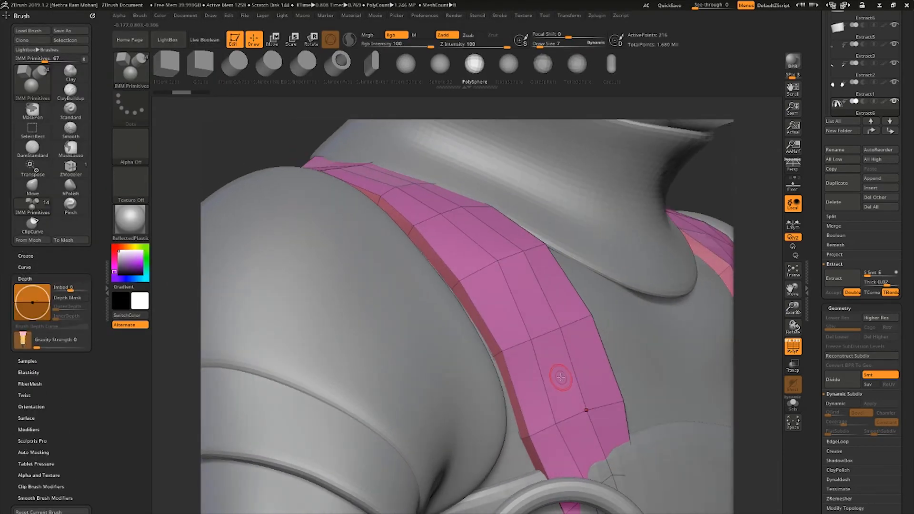
pyautogui.moveTo(530, 292); pyautogui.dragTo(534, 295)
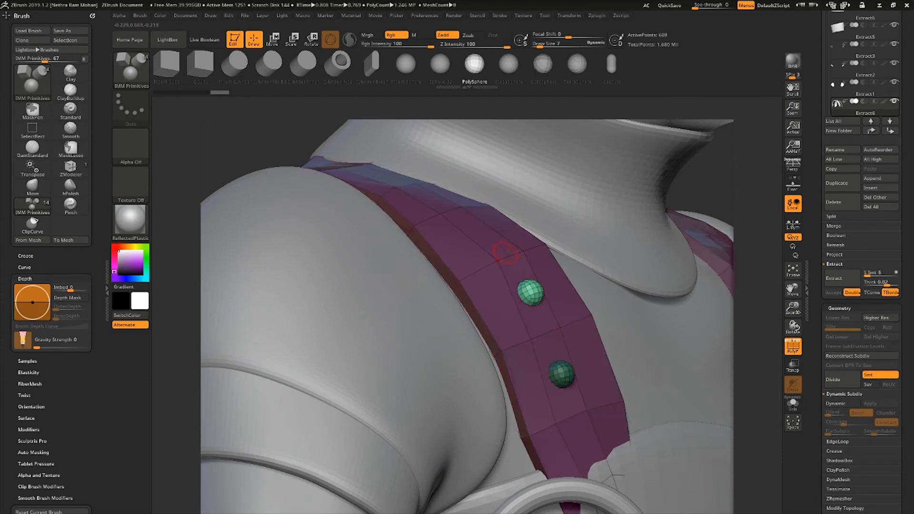
pyautogui.moveTo(506, 252); pyautogui.dragTo(482, 230, button='right')
pyautogui.click(477, 229)
pyautogui.click(428, 181)
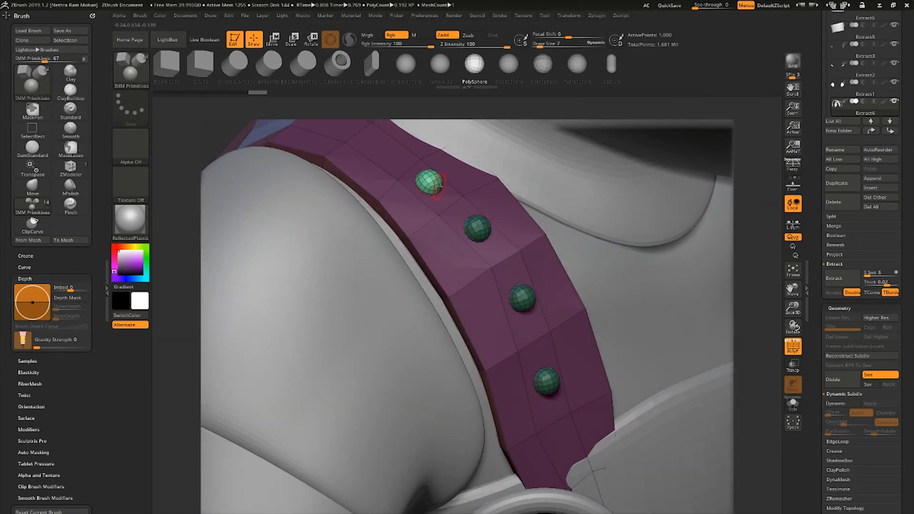
pyautogui.moveTo(437, 184); pyautogui.dragTo(565, 281, button='right')
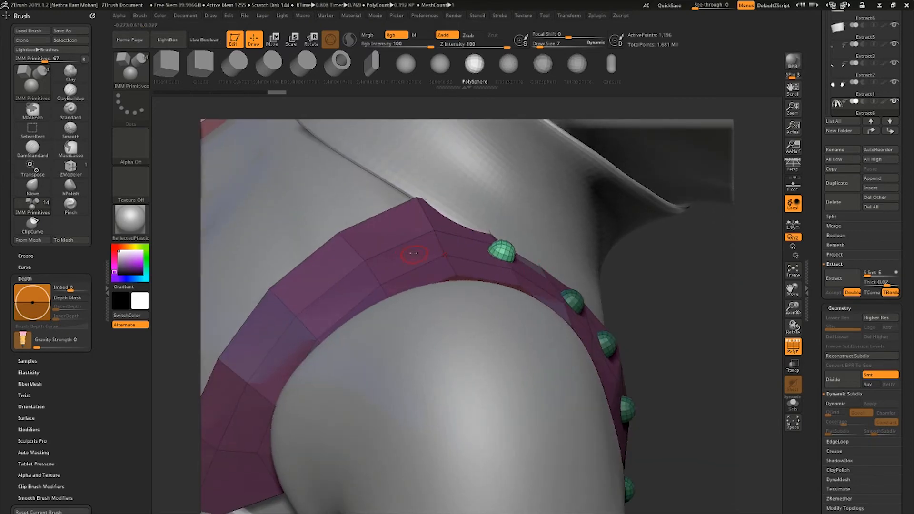
pyautogui.moveTo(411, 250); pyautogui.dragTo(421, 267)
pyautogui.moveTo(421, 267); pyautogui.dragTo(521, 296, button='right')
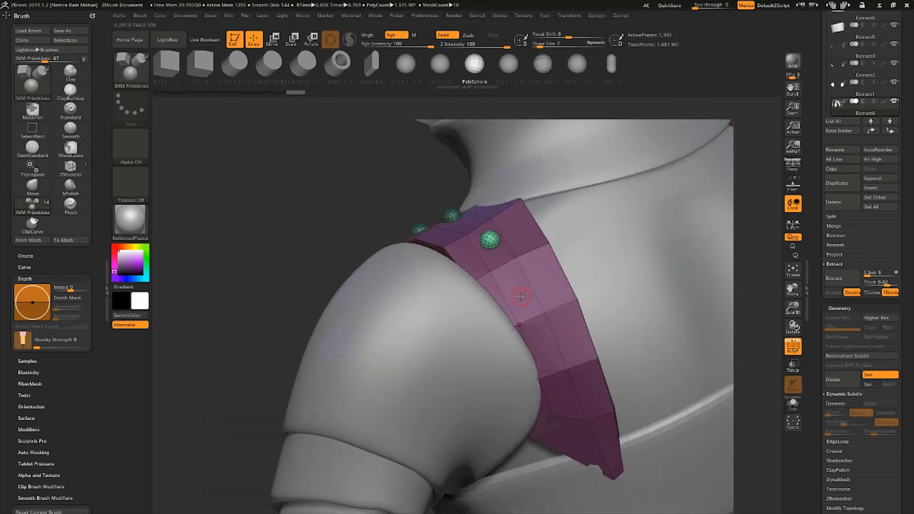
pyautogui.moveTo(569, 410); pyautogui.dragTo(591, 328, button='right')
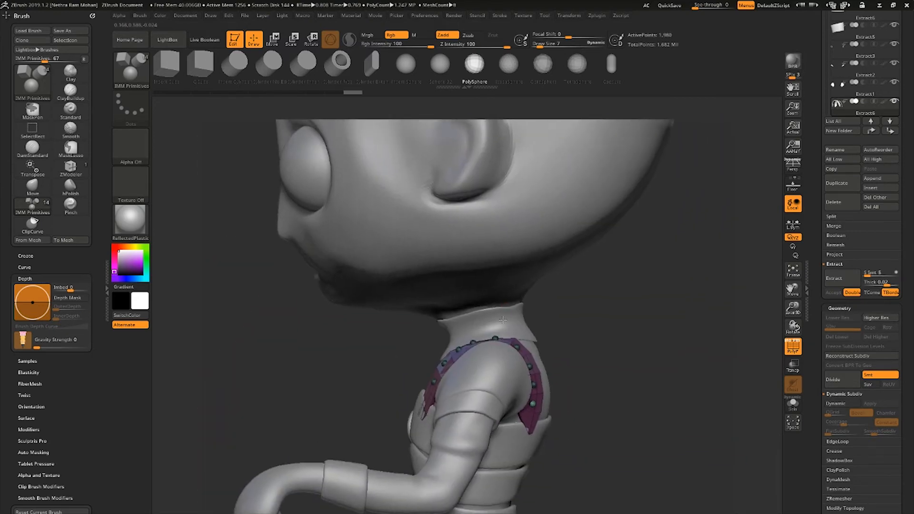
# Isolate the strap studs and split them off from the shoulder straps into their own subtool.
pyautogui.moveTo(362, 334)
pyautogui.mouseDown(button='right')
pyautogui.moveTo(532, 341)
pyautogui.moveTo(436, 341)
pyautogui.mouseUp(button='right')
pyautogui.keyDown('ctrl'); pyautogui.keyDown('shift'); pyautogui.click(374, 361); pyautogui.keyUp('shift'); pyautogui.keyUp('ctrl')
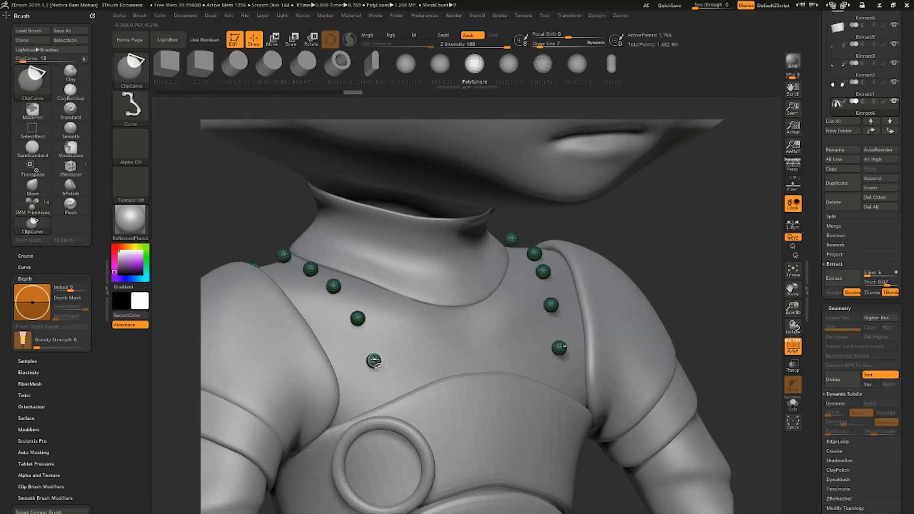
pyautogui.keyDown('ctrl'); pyautogui.moveTo(655, 231); pyautogui.dragTo(664, 242); pyautogui.keyUp('ctrl')
pyautogui.moveTo(307, 444)
pyautogui.keyDown('ctrl'); pyautogui.mouseDown()
pyautogui.moveTo(221, 191)
pyautogui.moveTo(217, 210)
pyautogui.mouseUp(); pyautogui.keyUp('ctrl')
pyautogui.keyDown('ctrl'); pyautogui.moveTo(305, 257); pyautogui.dragTo(305, 214, button='right'); pyautogui.keyUp('ctrl')
pyautogui.moveTo(353, 310)
pyautogui.mouseDown(button='right')
pyautogui.moveTo(504, 323)
pyautogui.moveTo(404, 310)
pyautogui.mouseUp(button='right')
pyautogui.keyDown('ctrl'); pyautogui.moveTo(405, 357); pyautogui.dragTo(350, 286); pyautogui.keyUp('ctrl')
pyautogui.moveTo(663, 233); pyautogui.dragTo(710, 261, button='right')
pyautogui.keyDown('ctrl'); pyautogui.keyDown('shift'); pyautogui.click(645, 281); pyautogui.keyUp('shift'); pyautogui.keyUp('ctrl')
pyautogui.keyDown('ctrl'); pyautogui.moveTo(645, 282); pyautogui.dragTo(660, 295); pyautogui.keyUp('ctrl')
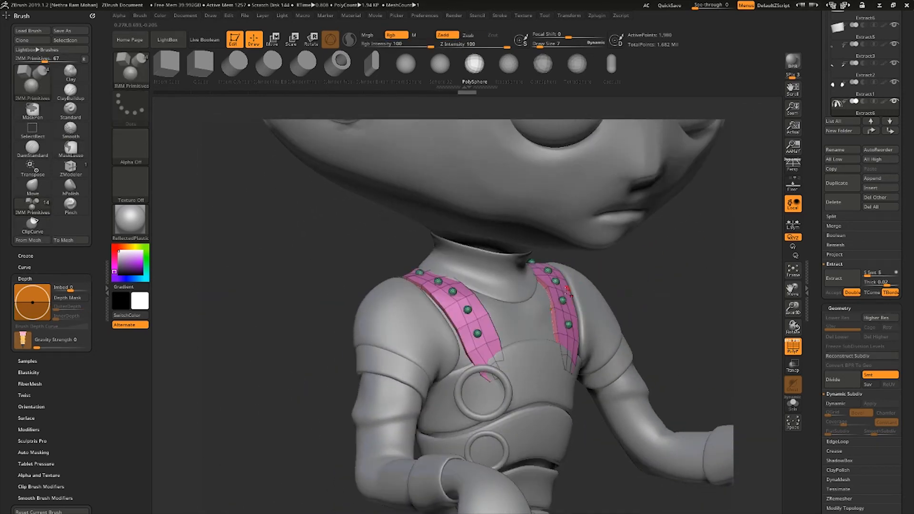
pyautogui.keyDown('ctrl'); pyautogui.keyDown('shift'); pyautogui.click(477, 334); pyautogui.keyUp('shift'); pyautogui.keyUp('ctrl')
pyautogui.keyDown('ctrl'); pyautogui.keyDown('shift'); pyautogui.click(541, 470); pyautogui.keyUp('shift'); pyautogui.keyUp('ctrl')
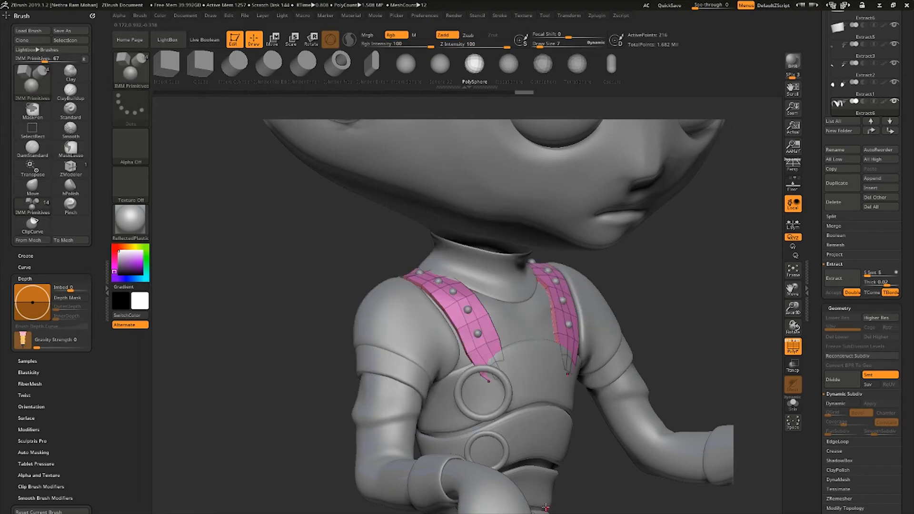
# Select the torso bands subtool and adjust the upper chest band beside its ring with the SnakeHook brush.
pyautogui.moveTo(529, 327); pyautogui.dragTo(484, 328, button='right')
pyautogui.moveTo(484, 328); pyautogui.dragTo(518, 327, button='right')
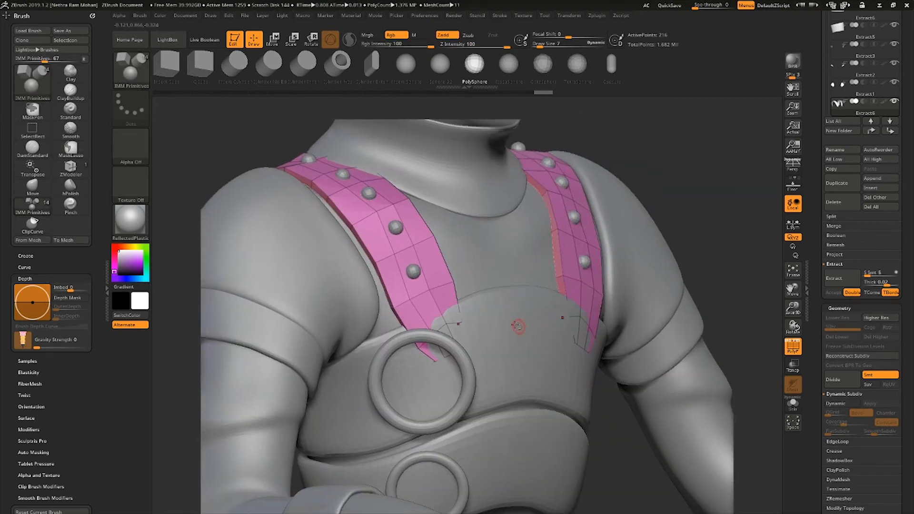
pyautogui.moveTo(442, 267); pyautogui.dragTo(477, 317, button='right')
pyautogui.keyDown('alt'); pyautogui.click(479, 314); pyautogui.keyUp('alt')
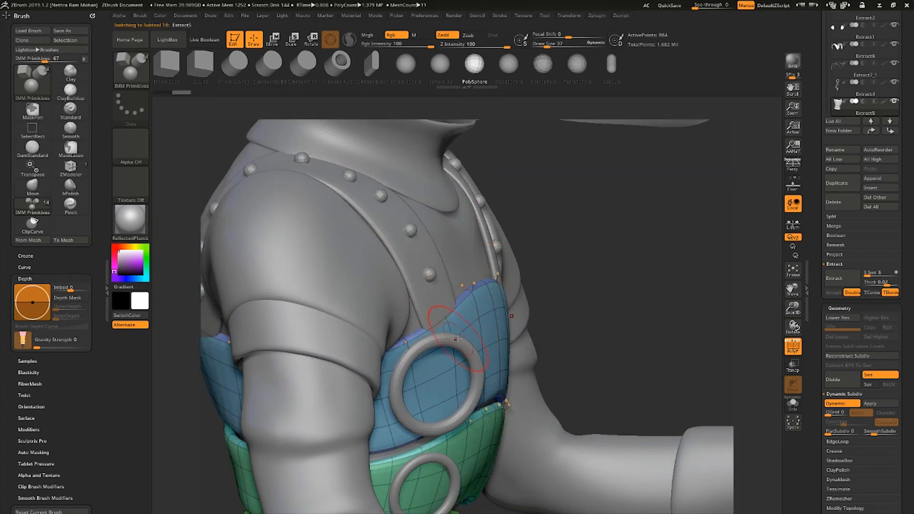
pyautogui.press('b')
pyautogui.press('s')
pyautogui.press('h')
pyautogui.press('space')
pyautogui.moveTo(465, 332); pyautogui.dragTo(470, 332)
pyautogui.moveTo(505, 336)
pyautogui.mouseDown(button='right')
pyautogui.moveTo(441, 352)
pyautogui.moveTo(461, 363)
pyautogui.mouseUp(button='right')
pyautogui.press('space')
pyautogui.moveTo(460, 362); pyautogui.dragTo(455, 363)
pyautogui.moveTo(455, 350)
pyautogui.mouseDown(button='right')
pyautogui.moveTo(426, 381)
pyautogui.moveTo(452, 373)
pyautogui.moveTo(461, 344)
pyautogui.moveTo(458, 365)
pyautogui.mouseUp(button='right')
pyautogui.moveTo(455, 333); pyautogui.dragTo(459, 204, button='right')
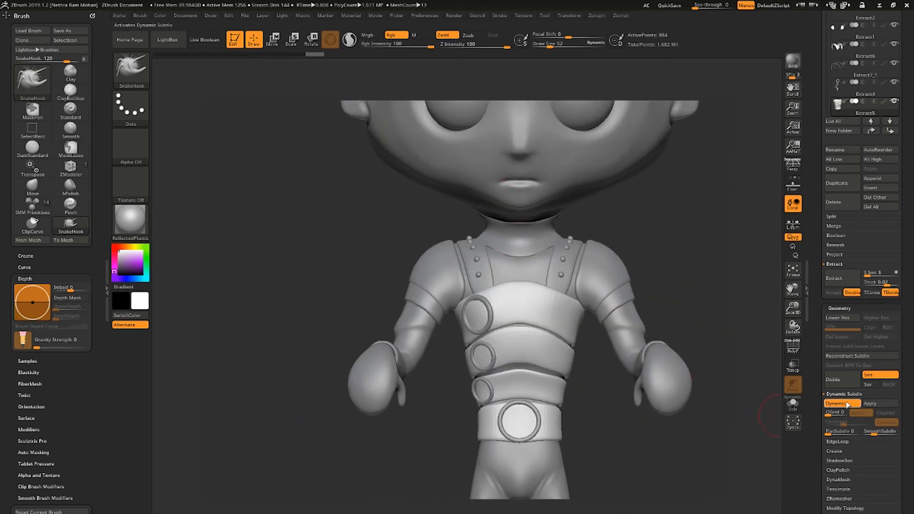
# Turn off Dynamic Subdiv on the torso bands and divide the mesh into higher subdivision levels.
pyautogui.click(835, 405)
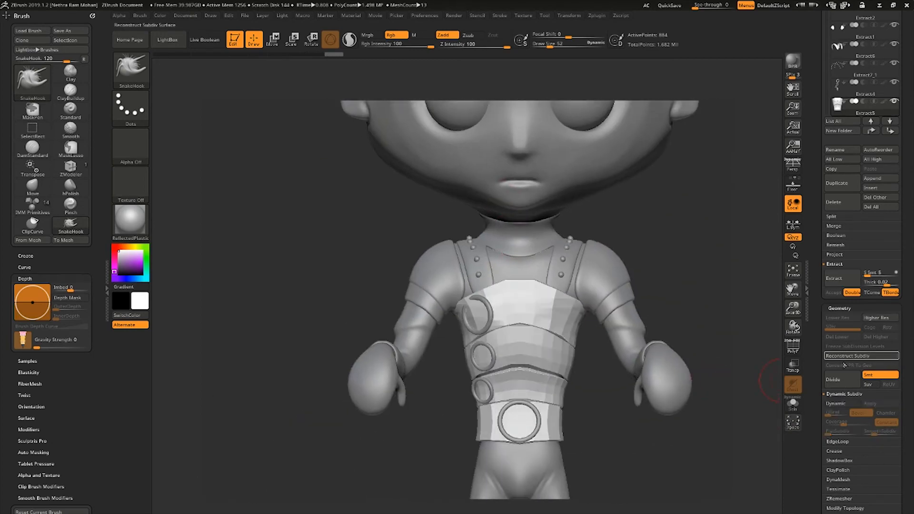
pyautogui.doubleClick(842, 381)
pyautogui.moveTo(592, 375); pyautogui.dragTo(631, 265)
# Select the strap studs subtool and fill it with the Chrome BlueTint material, with Mrgb turned on.
pyautogui.keyDown('alt'); pyautogui.moveTo(631, 265); pyautogui.dragTo(624, 273); pyautogui.keyUp('alt')
pyautogui.keyDown('alt'); pyautogui.click(624, 273); pyautogui.keyUp('alt')
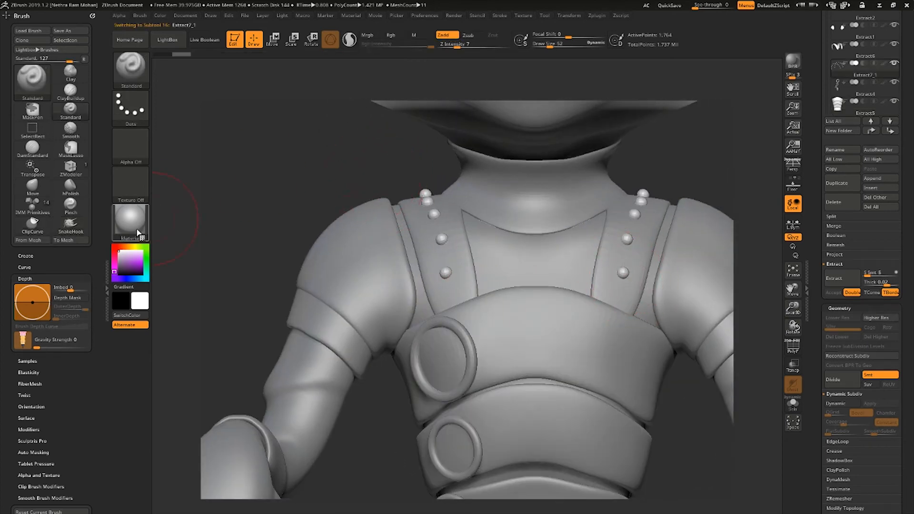
pyautogui.click(138, 233)
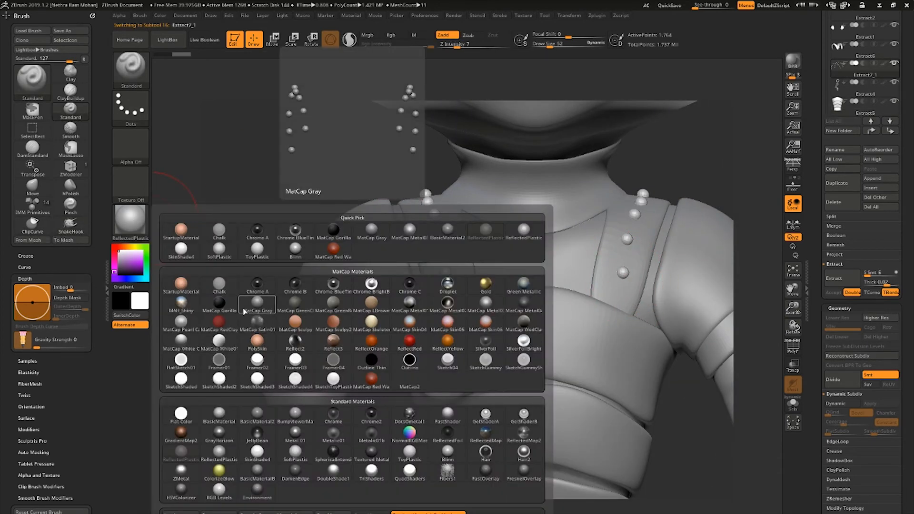
pyautogui.click(334, 286)
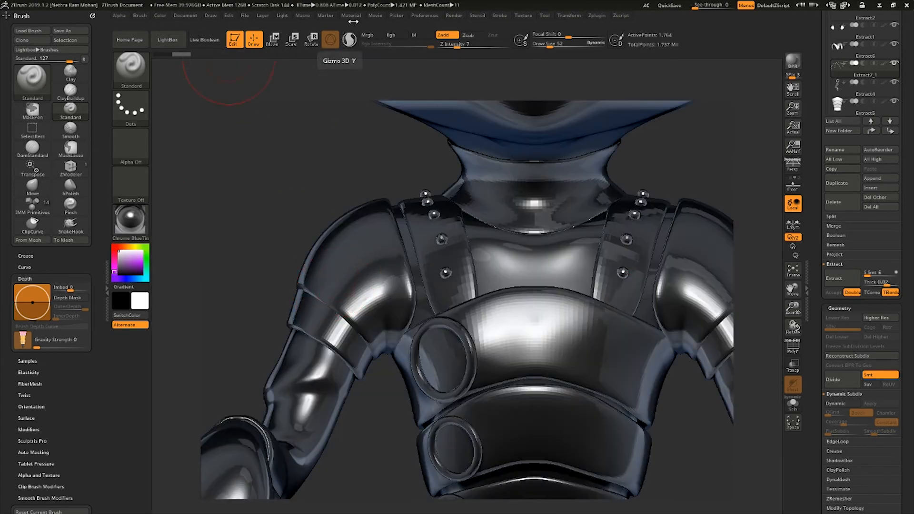
pyautogui.click(371, 36)
pyautogui.click(160, 16)
pyautogui.click(185, 193)
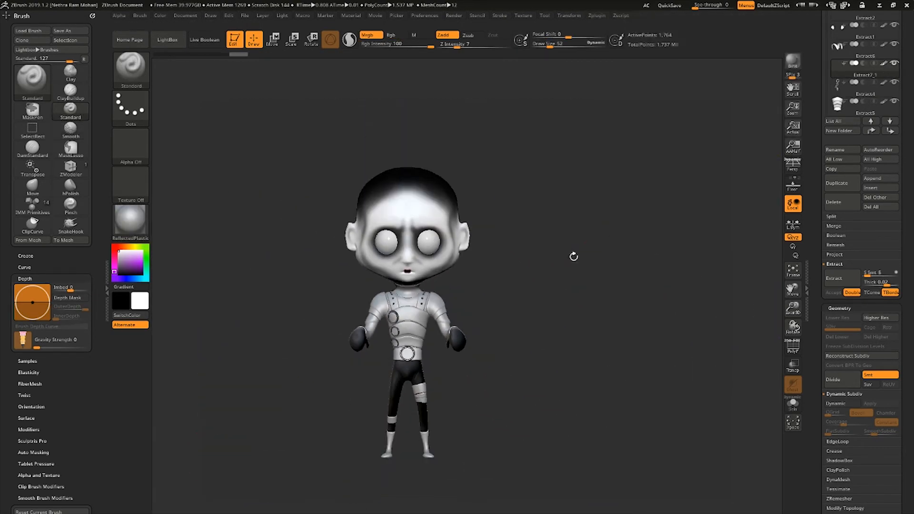
# Show the Hair subtool and render a BPR preview of the whole character.
pyautogui.scroll(3, 830, 157)
pyautogui.click(895, 165)
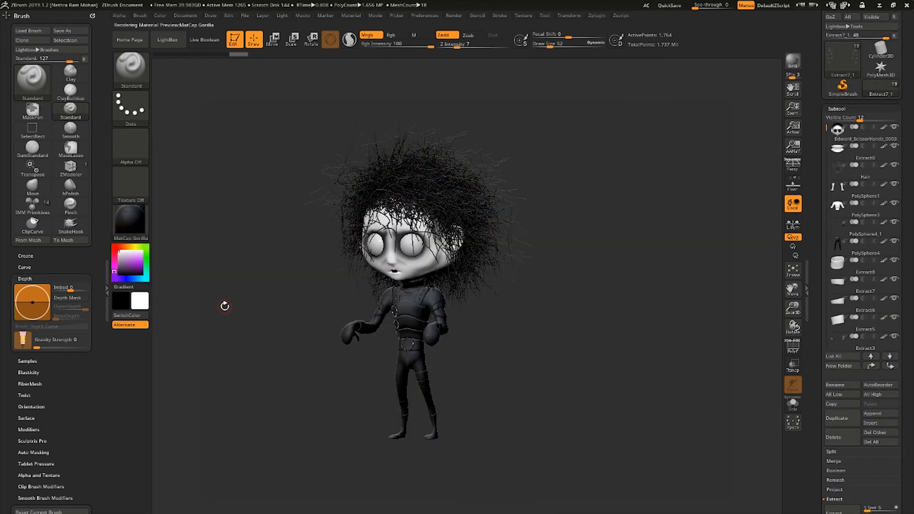
pyautogui.moveTo(224, 303); pyautogui.dragTo(776, 162)
pyautogui.click(794, 61)
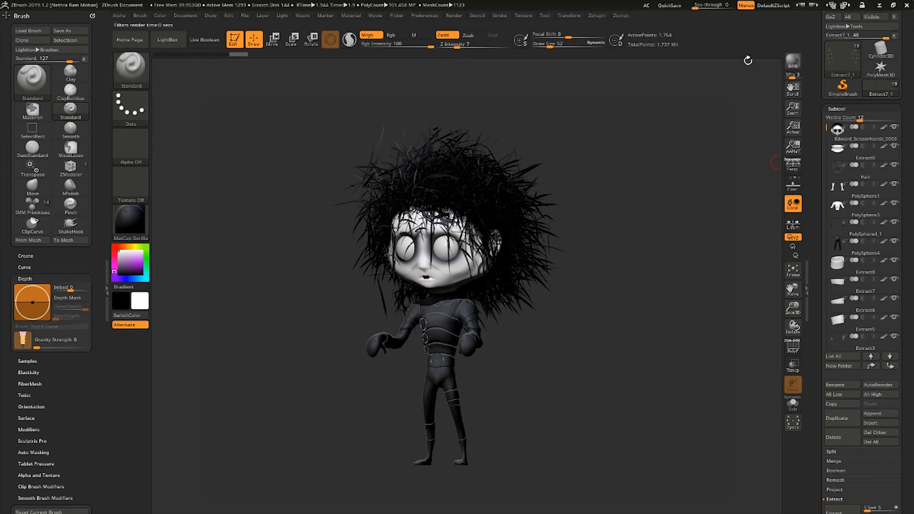
# Save the tool as Edward_ScissorHands_0004.
pyautogui.scroll(3, 838, 32)
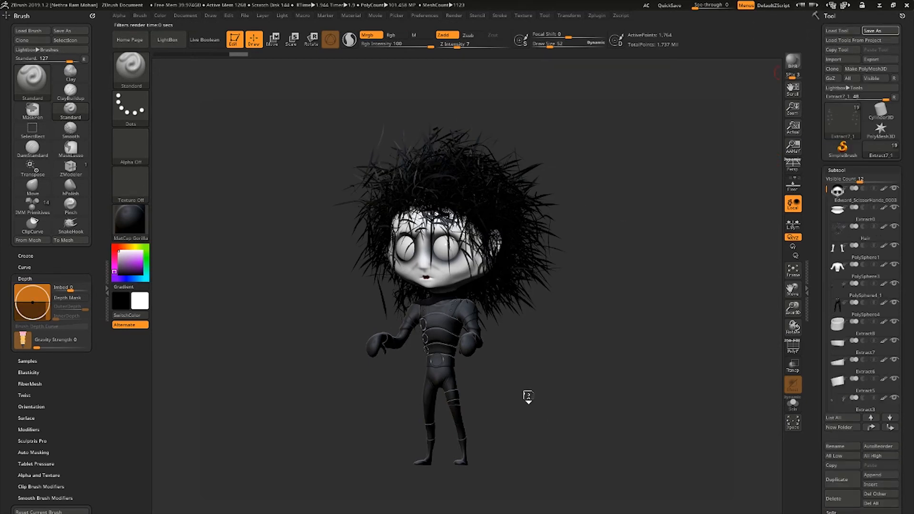
pyautogui.moveTo(523, 390); pyautogui.dragTo(500, 385)
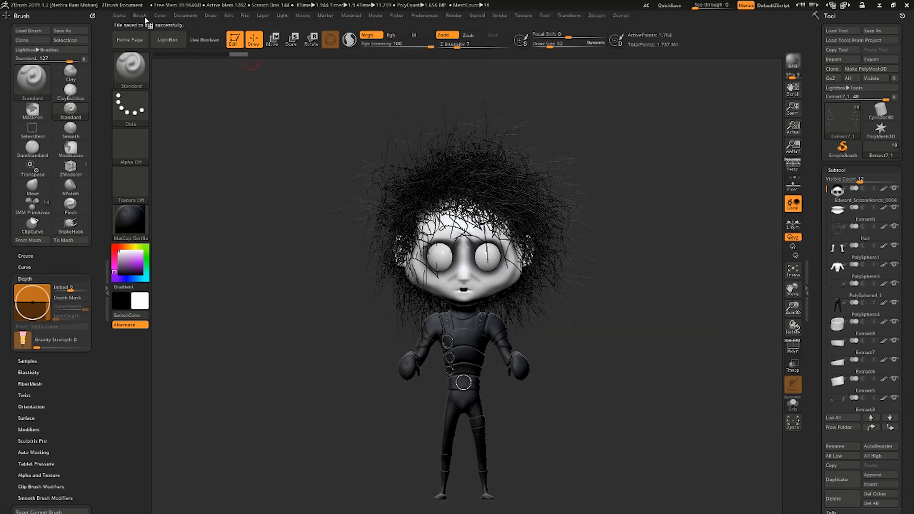
# Set the document background to a solid dark colour and reframe the character from the front.
pyautogui.click(185, 15)
pyautogui.moveTo(219, 178); pyautogui.dragTo(120, 273)
pyautogui.keyDown('alt'); pyautogui.moveTo(606, 367); pyautogui.dragTo(621, 376); pyautogui.keyUp('alt')
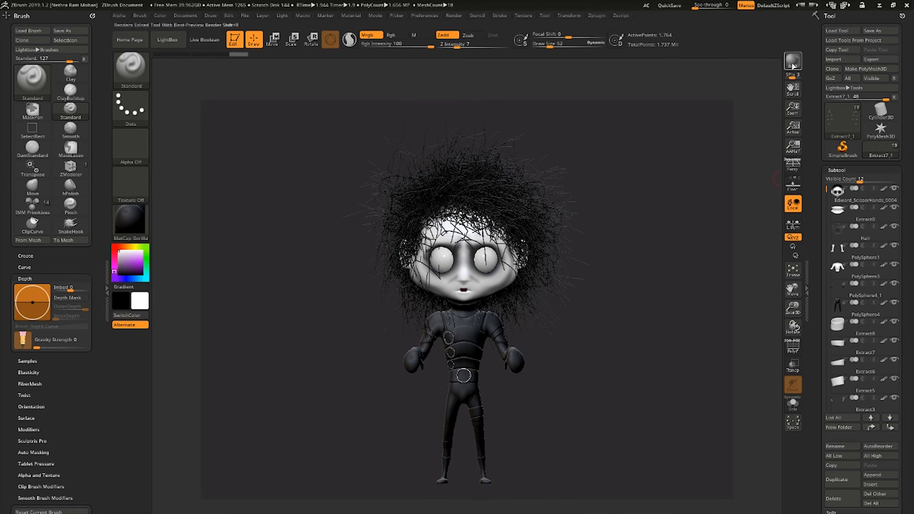
# Select the Hair subtool in a side view and choose the SelectLasso brush.
pyautogui.moveTo(632, 288); pyautogui.dragTo(419, 309)
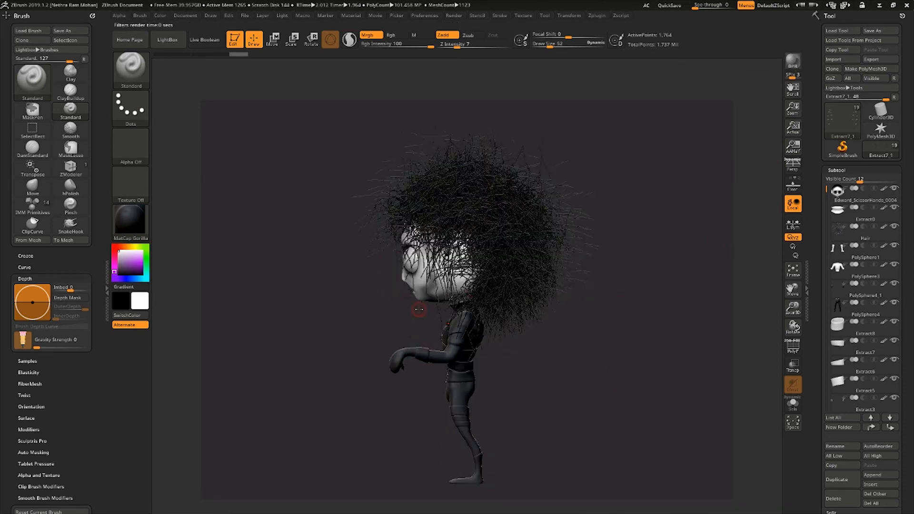
pyautogui.press('ctrl')
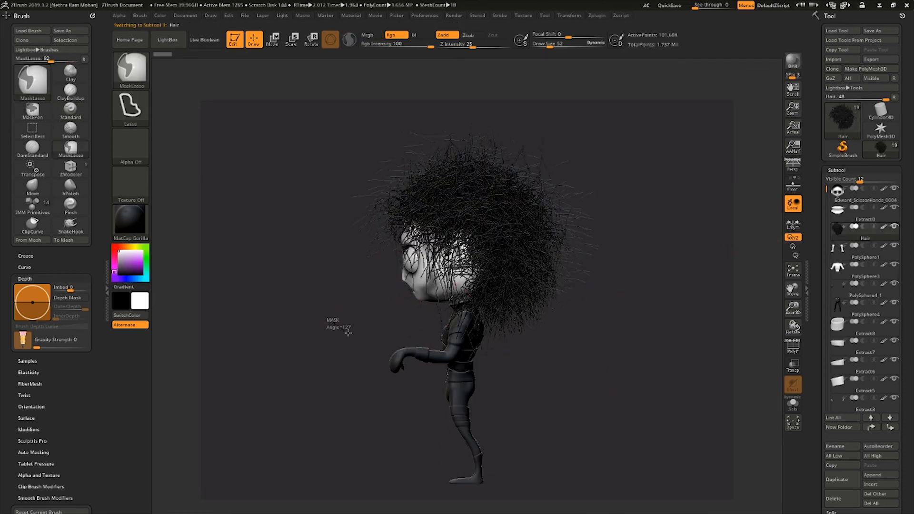
pyautogui.moveTo(348, 334)
pyautogui.keyDown('ctrl'); pyautogui.mouseDown()
pyautogui.moveTo(333, 316)
pyautogui.moveTo(384, 338)
pyautogui.mouseUp(); pyautogui.keyUp('ctrl')
pyautogui.keyDown('ctrl'); pyautogui.keyDown('shift'); pyautogui.click(131, 78); pyautogui.keyUp('shift'); pyautogui.keyUp('ctrl')
pyautogui.keyDown('ctrl'); pyautogui.keyDown('shift'); pyautogui.click(373, 117); pyautogui.keyUp('shift'); pyautogui.keyUp('ctrl')
# Lasso the stray hair strands in front of the face and remove them from the Hair subtool.
pyautogui.moveTo(305, 286)
pyautogui.mouseDown()
pyautogui.moveTo(348, 292)
pyautogui.moveTo(308, 293)
pyautogui.mouseUp()
pyautogui.moveTo(310, 323)
pyautogui.keyDown('ctrl'); pyautogui.keyDown('shift'); pyautogui.mouseDown()
pyautogui.moveTo(523, 188)
pyautogui.moveTo(314, 172)
pyautogui.mouseUp(); pyautogui.keyUp('shift'); pyautogui.keyUp('ctrl')
pyautogui.keyDown('ctrl'); pyautogui.keyDown('shift'); pyautogui.moveTo(248, 248); pyautogui.dragTo(259, 264); pyautogui.keyUp('shift'); pyautogui.keyUp('ctrl')
pyautogui.keyDown('ctrl'); pyautogui.keyDown('shift'); pyautogui.click(269, 262); pyautogui.keyUp('shift'); pyautogui.keyUp('ctrl')
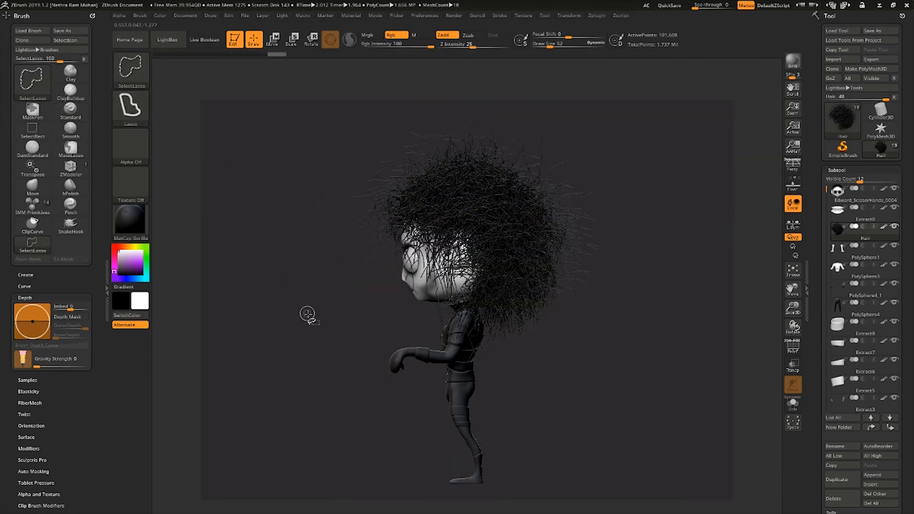
pyautogui.keyDown('ctrl'); pyautogui.keyDown('shift'); pyautogui.moveTo(306, 315); pyautogui.dragTo(347, 256); pyautogui.keyUp('shift'); pyautogui.keyUp('ctrl')
pyautogui.keyDown('ctrl'); pyautogui.keyDown('shift'); pyautogui.moveTo(312, 289); pyautogui.dragTo(321, 301); pyautogui.keyUp('shift'); pyautogui.keyUp('ctrl')
pyautogui.keyDown('ctrl'); pyautogui.keyDown('shift'); pyautogui.click(291, 259); pyautogui.keyUp('shift'); pyautogui.keyUp('ctrl')
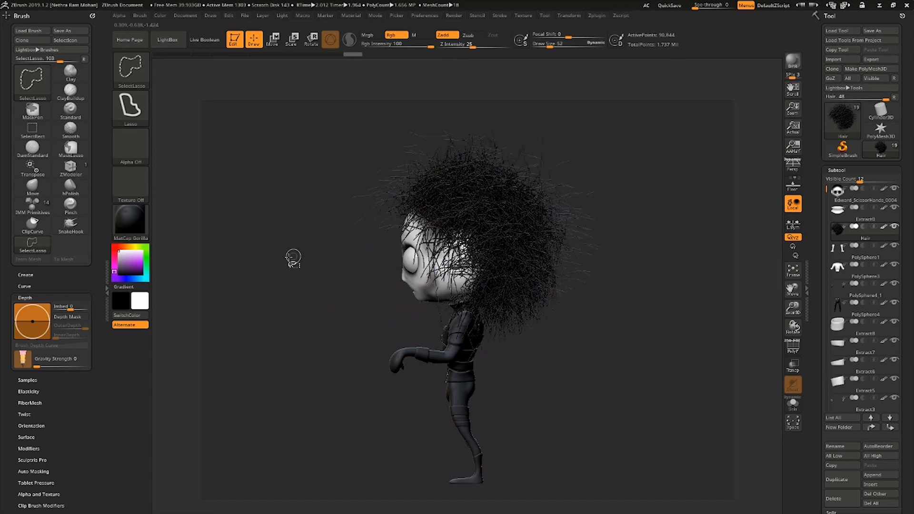
pyautogui.moveTo(292, 259)
pyautogui.mouseDown()
pyautogui.moveTo(351, 257)
pyautogui.moveTo(324, 253)
pyautogui.mouseUp()
# Choose the GroomHairToss brush for the hair and set its Z Intensity to 11.
pyautogui.keyDown('shift'); pyautogui.moveTo(638, 223); pyautogui.dragTo(652, 216); pyautogui.keyUp('shift')
pyautogui.press('s')
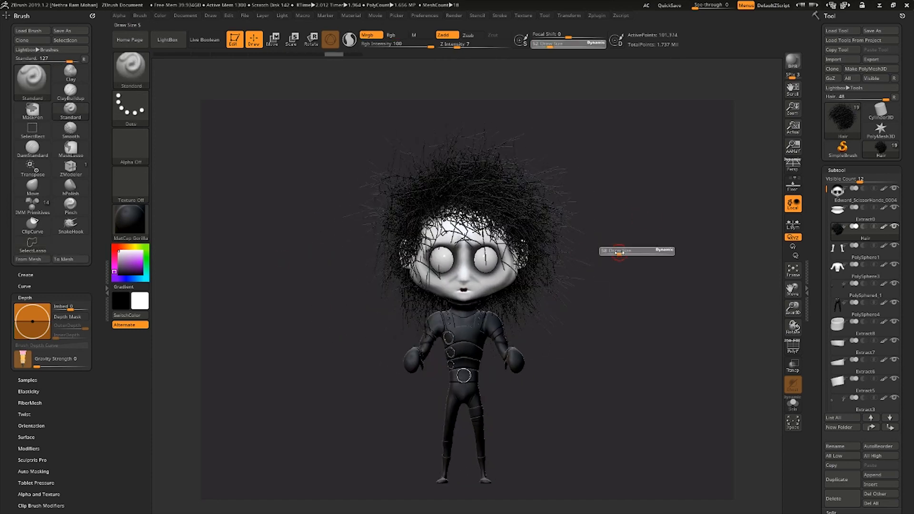
pyautogui.moveTo(619, 252); pyautogui.dragTo(630, 252)
pyautogui.press('b')
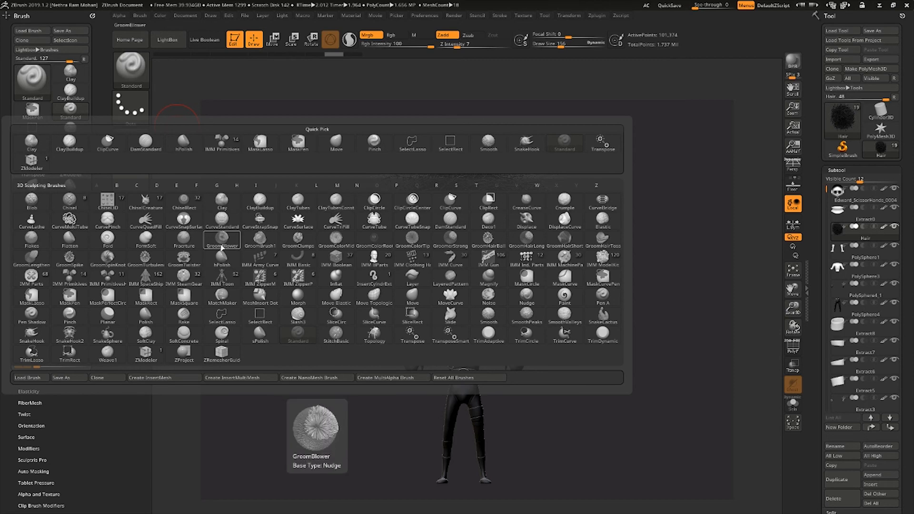
pyautogui.press('b')
pyautogui.click(132, 73)
pyautogui.click(135, 73)
pyautogui.press('b')
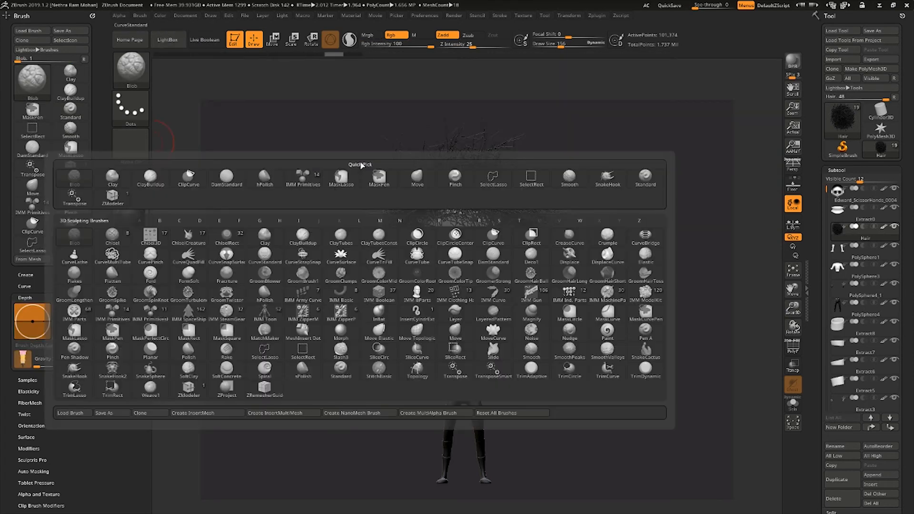
pyautogui.press('g')
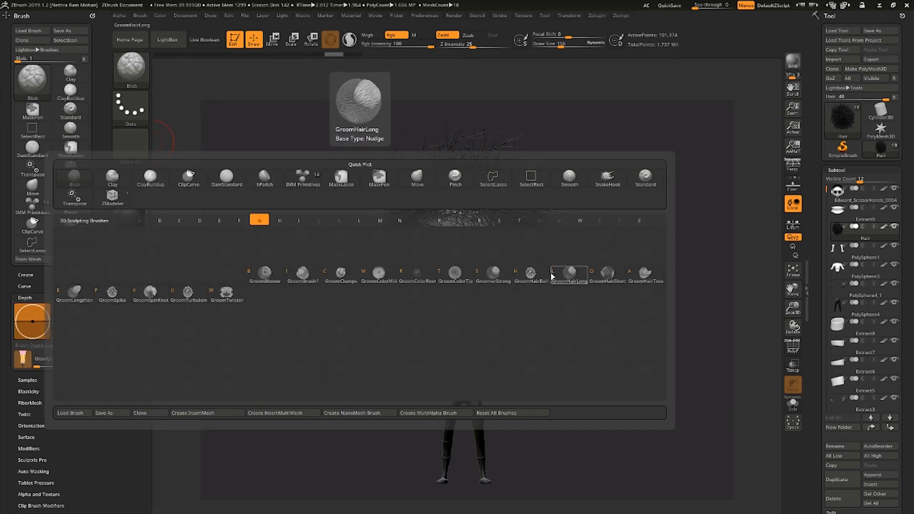
pyautogui.press('a')
pyautogui.hotkey('ctrl', 'z')
pyautogui.click(462, 45)
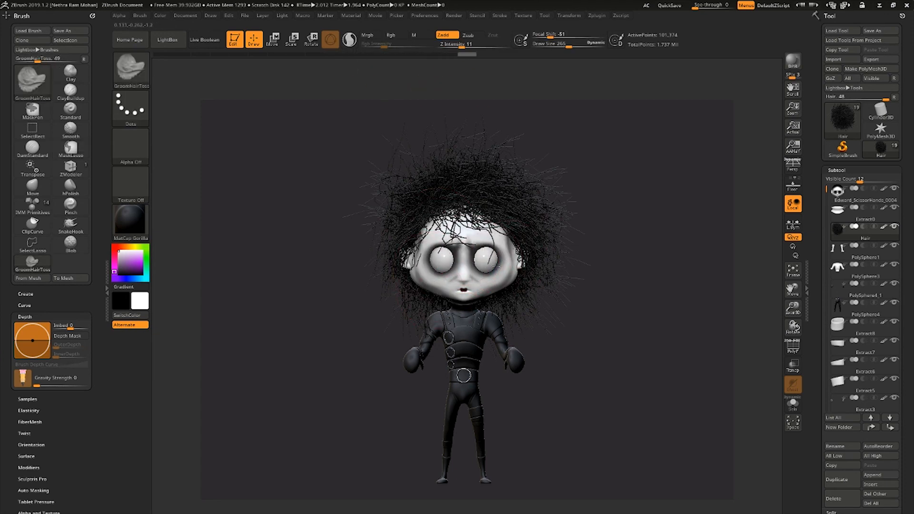
# Comb the hair strands around the face and the sides of the head, undoing the last stroke.
pyautogui.moveTo(614, 295)
pyautogui.mouseDown()
pyautogui.moveTo(481, 295)
pyautogui.moveTo(606, 241)
pyautogui.moveTo(495, 248)
pyautogui.mouseUp()
pyautogui.moveTo(562, 266); pyautogui.dragTo(591, 310)
pyautogui.moveTo(423, 319)
pyautogui.mouseDown()
pyautogui.moveTo(462, 320)
pyautogui.moveTo(473, 300)
pyautogui.mouseUp()
pyautogui.moveTo(662, 340); pyautogui.dragTo(486, 299)
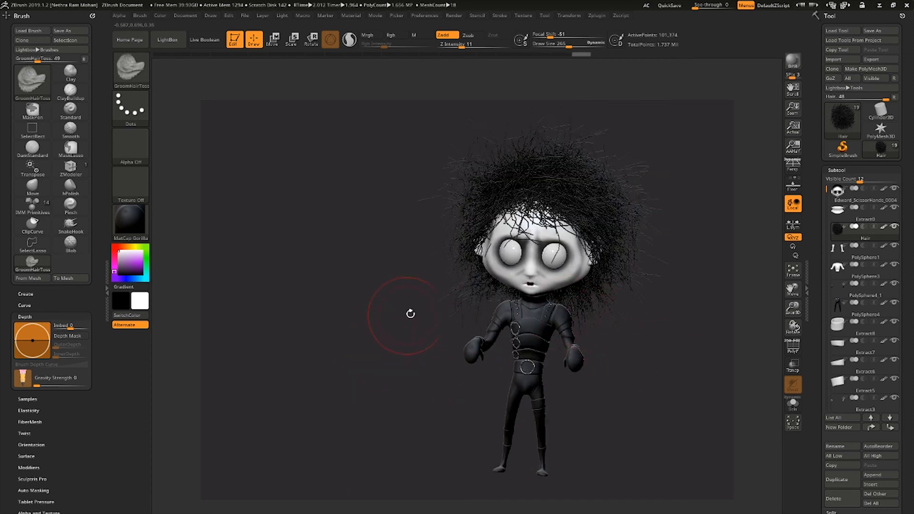
pyautogui.hotkey('ctrl', 'z')
# Try combing the back of the hair with a larger GroomHairToss draw size, and undo the strokes.
pyautogui.moveTo(362, 324); pyautogui.dragTo(450, 313)
pyautogui.press('s')
pyautogui.moveTo(385, 178); pyautogui.dragTo(394, 180)
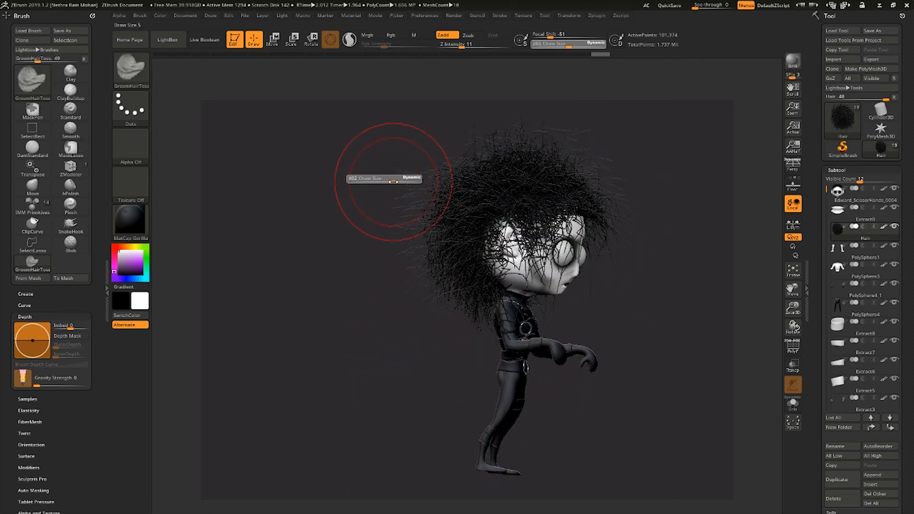
pyautogui.keyDown('shift'); pyautogui.moveTo(333, 200); pyautogui.dragTo(378, 204); pyautogui.keyUp('shift')
pyautogui.moveTo(439, 191); pyautogui.dragTo(404, 209)
pyautogui.hotkey('ctrl', 'z')
pyautogui.moveTo(358, 182)
pyautogui.keyDown('shift'); pyautogui.mouseDown()
pyautogui.moveTo(348, 188)
pyautogui.moveTo(377, 174)
pyautogui.mouseUp(); pyautogui.keyUp('shift')
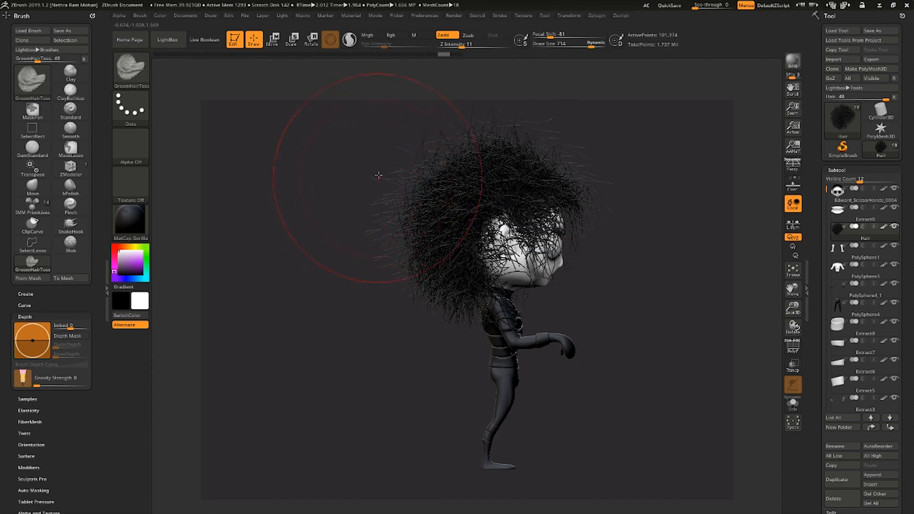
pyautogui.moveTo(424, 197); pyautogui.dragTo(376, 281)
pyautogui.hotkey('ctrl', 'z')
# Render BPR previews of the character from the front.
pyautogui.moveTo(617, 372)
pyautogui.keyDown('shift'); pyautogui.mouseDown()
pyautogui.moveTo(534, 364)
pyautogui.moveTo(546, 373)
pyautogui.mouseUp(); pyautogui.keyUp('shift')
pyautogui.click(794, 67)
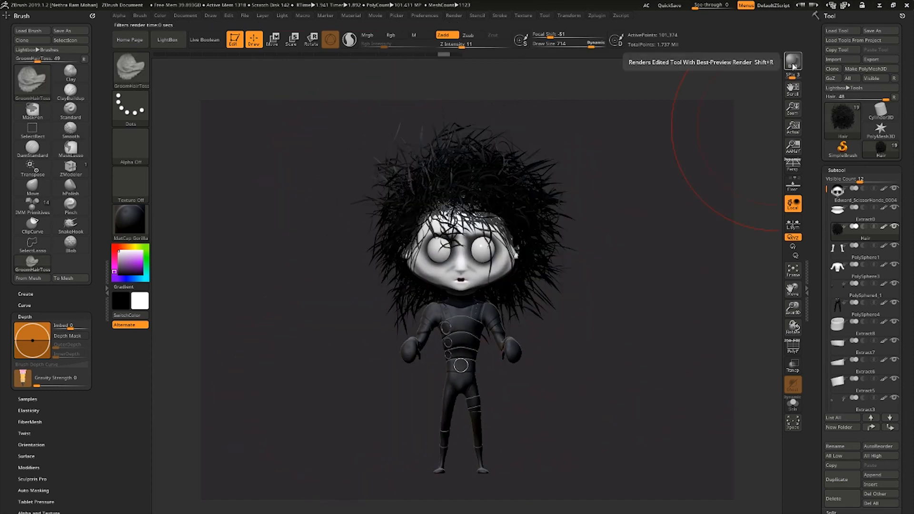
pyautogui.click(793, 63)
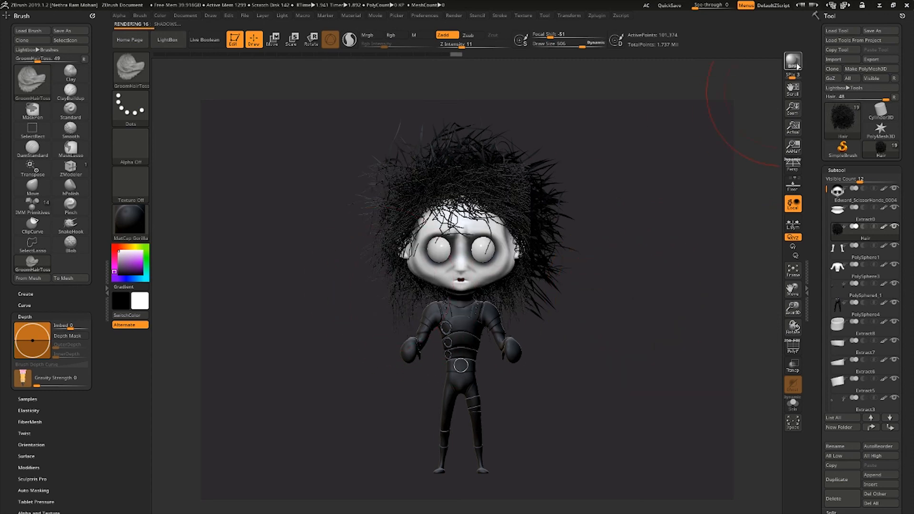
pyautogui.moveTo(612, 398)
pyautogui.mouseDown()
pyautogui.moveTo(624, 396)
pyautogui.moveTo(609, 365)
pyautogui.moveTo(611, 400)
pyautogui.mouseUp()
# Render the character in perspective from a three-quarter view and export the document as an image.
pyautogui.click(793, 165)
pyautogui.moveTo(685, 205); pyautogui.dragTo(667, 206)
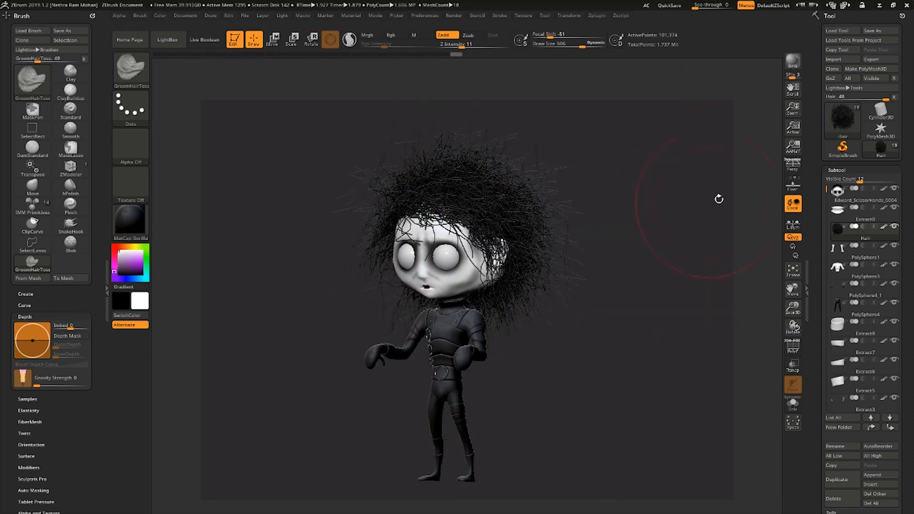
pyautogui.moveTo(705, 286)
pyautogui.mouseDown()
pyautogui.moveTo(687, 305)
pyautogui.moveTo(695, 300)
pyautogui.mouseUp()
pyautogui.click(794, 62)
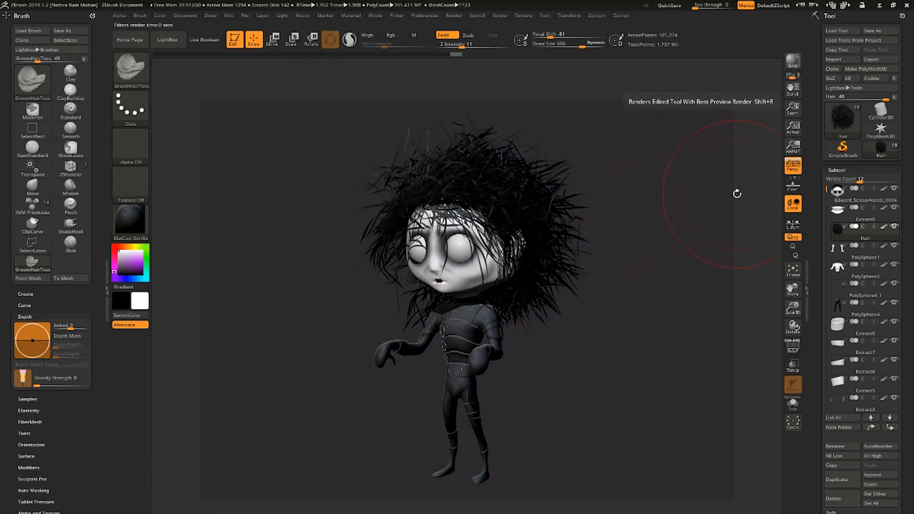
pyautogui.click(180, 16)
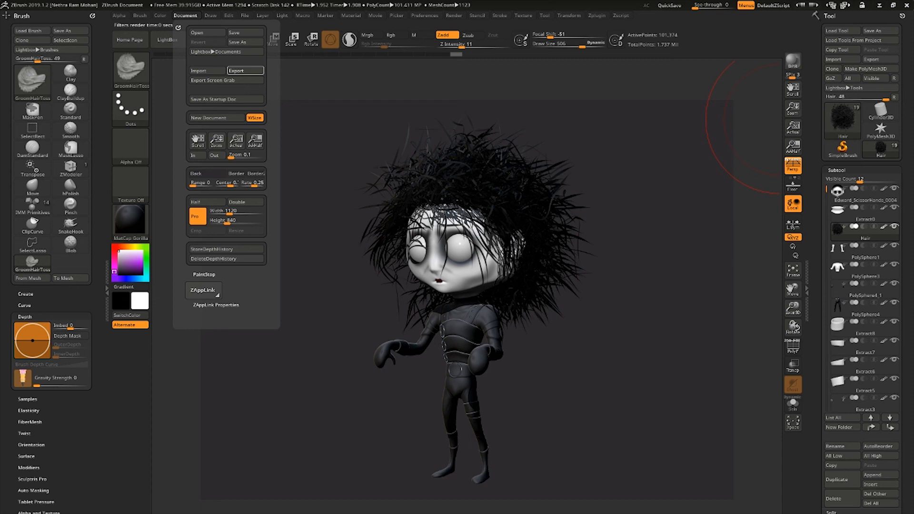
pyautogui.click(245, 70)
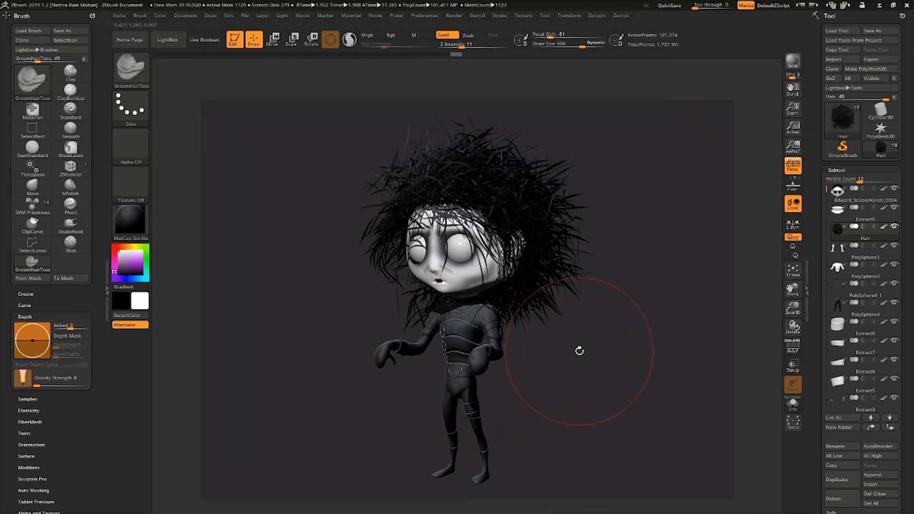